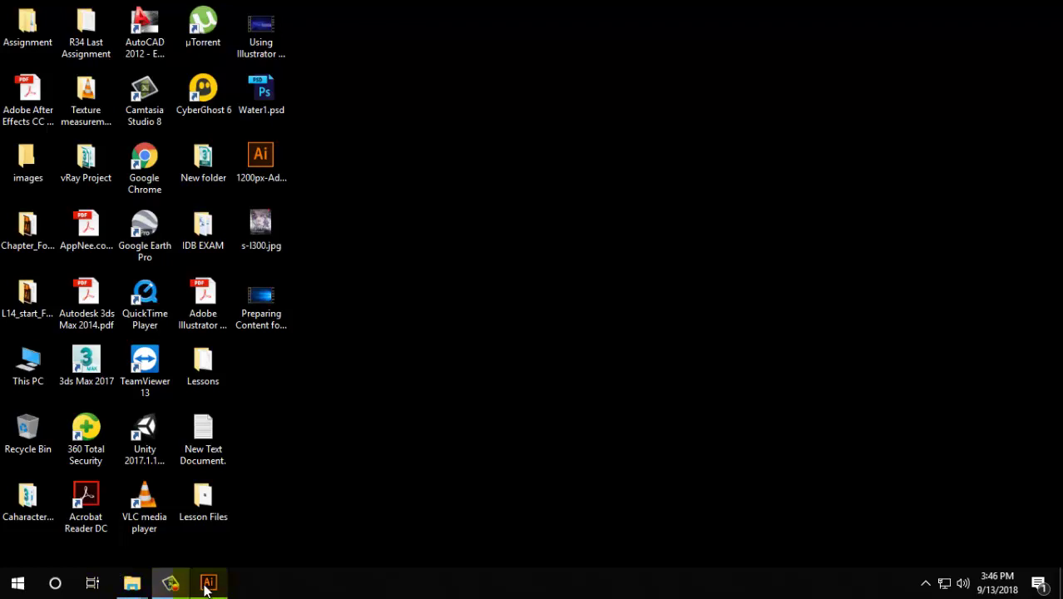
Add a 'Home' text label inside the red header and enlarge it
{"action": "left_click", "coordinate": [208, 582]}
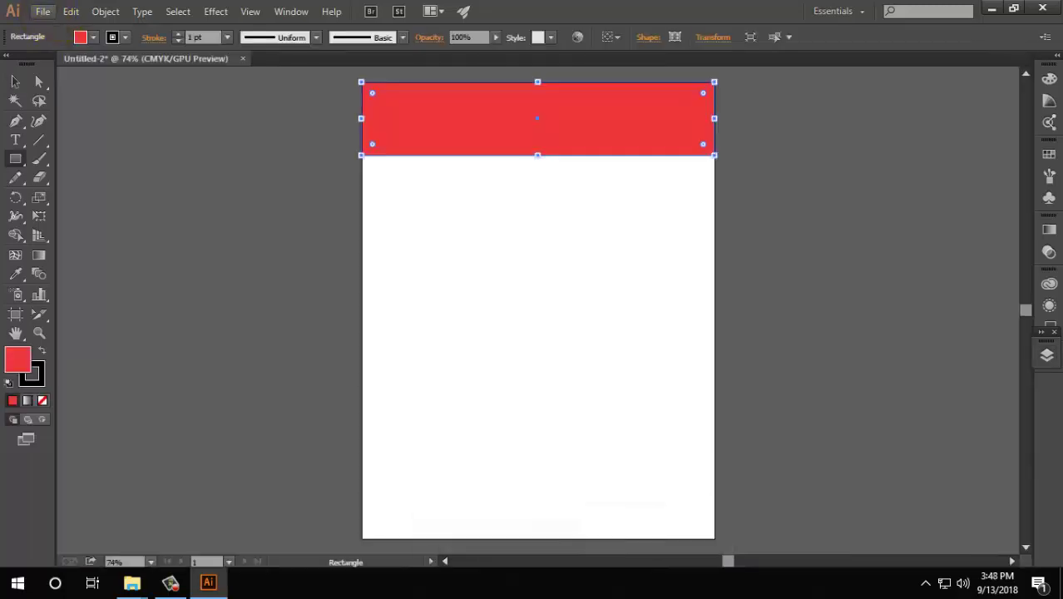
{"action": "left_click", "coordinate": [15, 140]}
{"action": "left_click", "coordinate": [400, 121]}
{"action": "type", "text": "Home"}
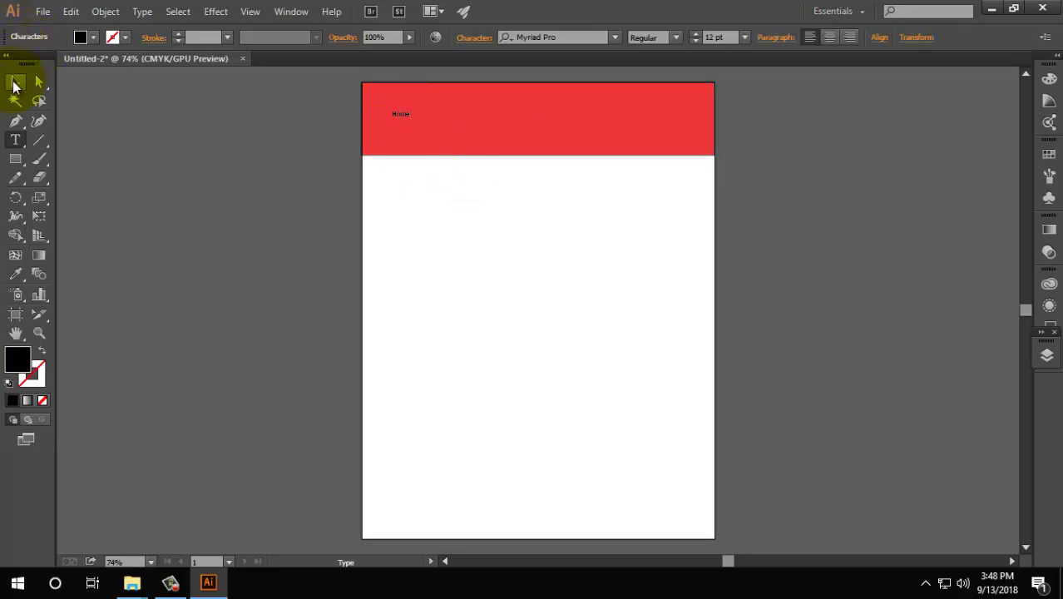
{"action": "left_click", "coordinate": [15, 81]}
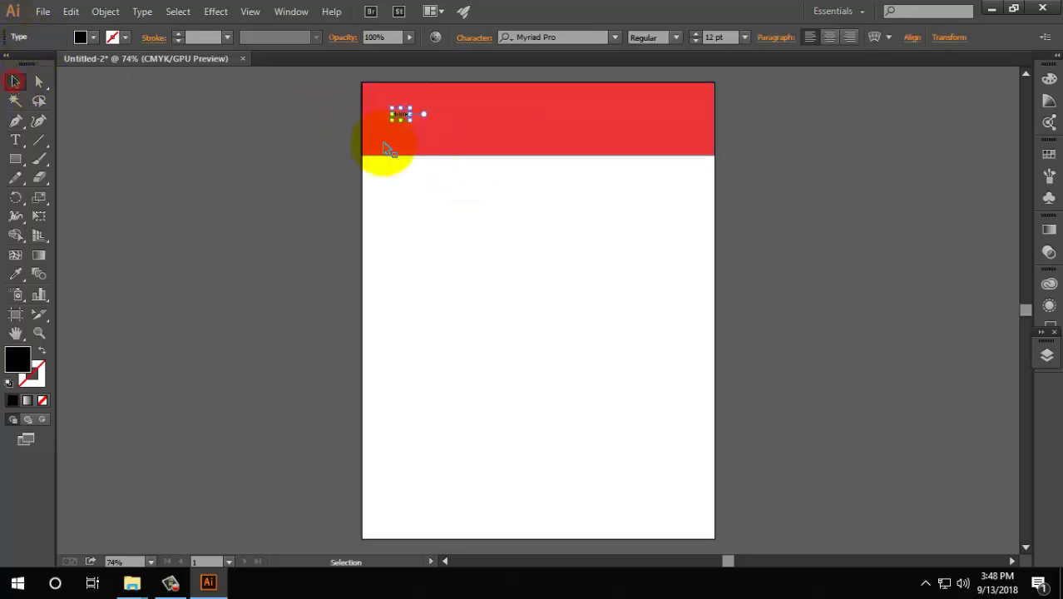
{"action": "left_click_drag", "start_coordinate": [415, 123], "coordinate": [496, 122]}
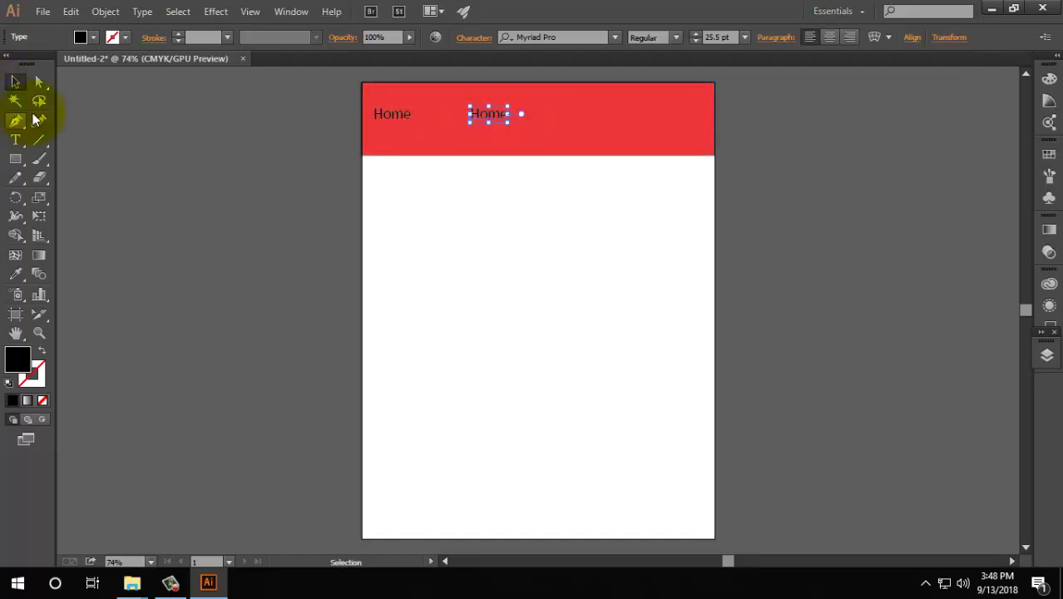
Space four copies of the Home label evenly across the header bar
{"action": "left_click", "coordinate": [557, 123]}
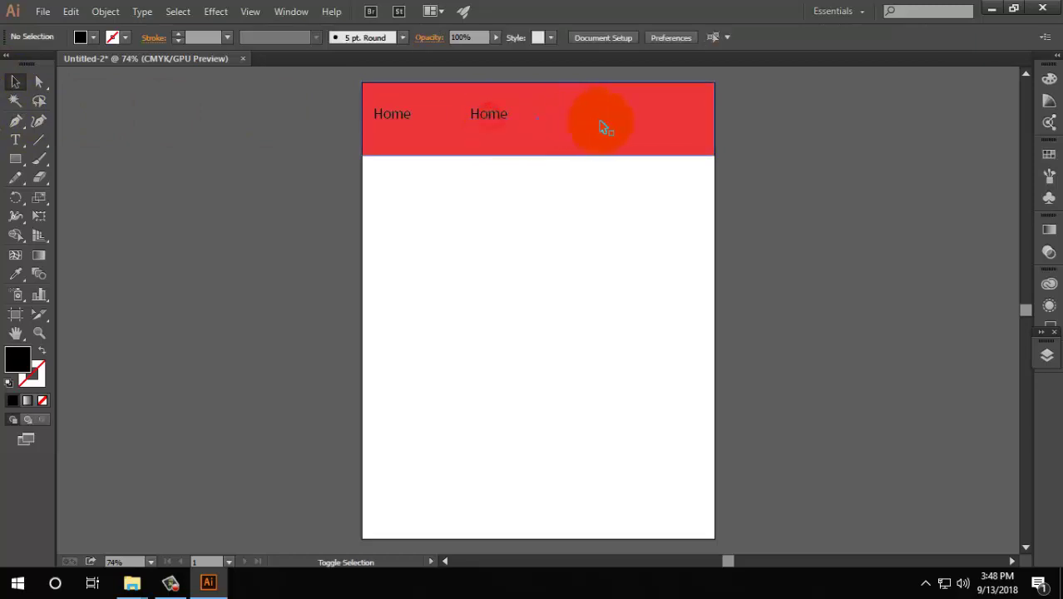
{"action": "key", "text": "ctrl+z"}
{"action": "left_click_drag", "start_coordinate": [399, 118], "coordinate": [507, 120]}
{"action": "left_click", "coordinate": [506, 134]}
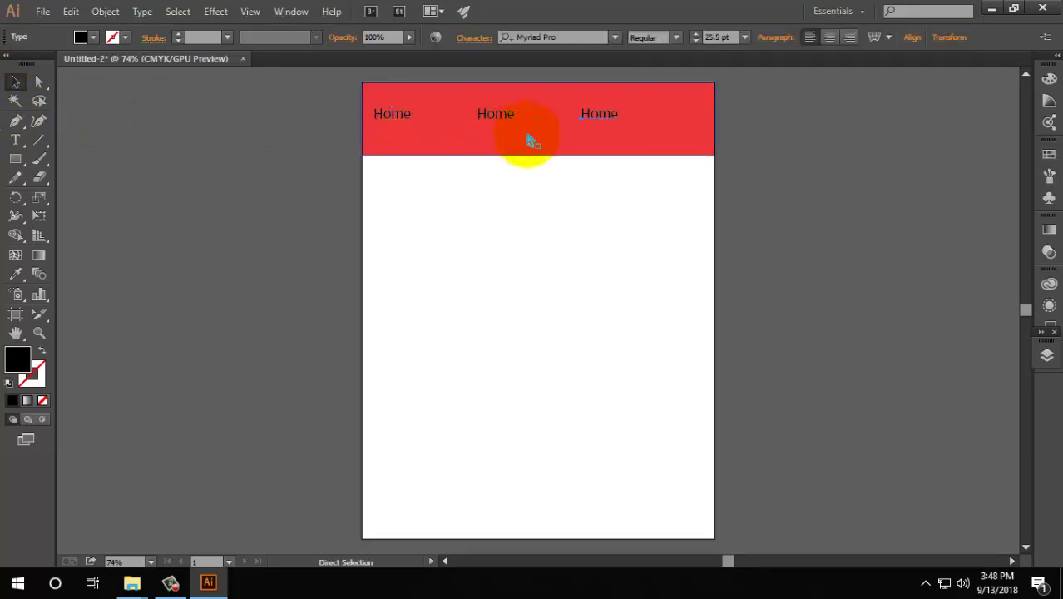
{"action": "left_click", "coordinate": [711, 120]}
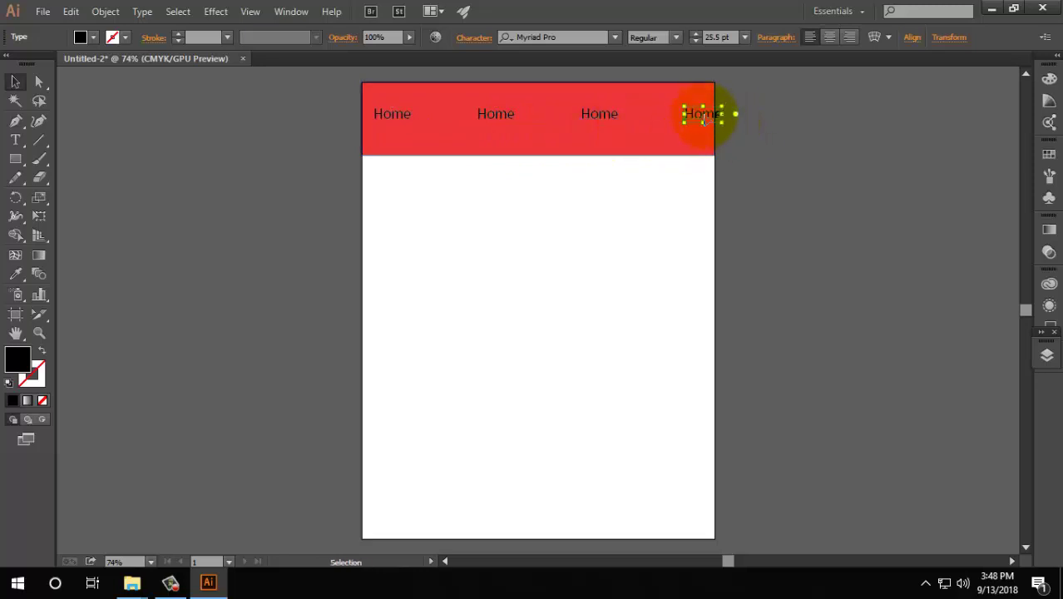
{"action": "left_click_drag", "start_coordinate": [702, 120], "coordinate": [688, 120]}
{"action": "left_click", "coordinate": [786, 150]}
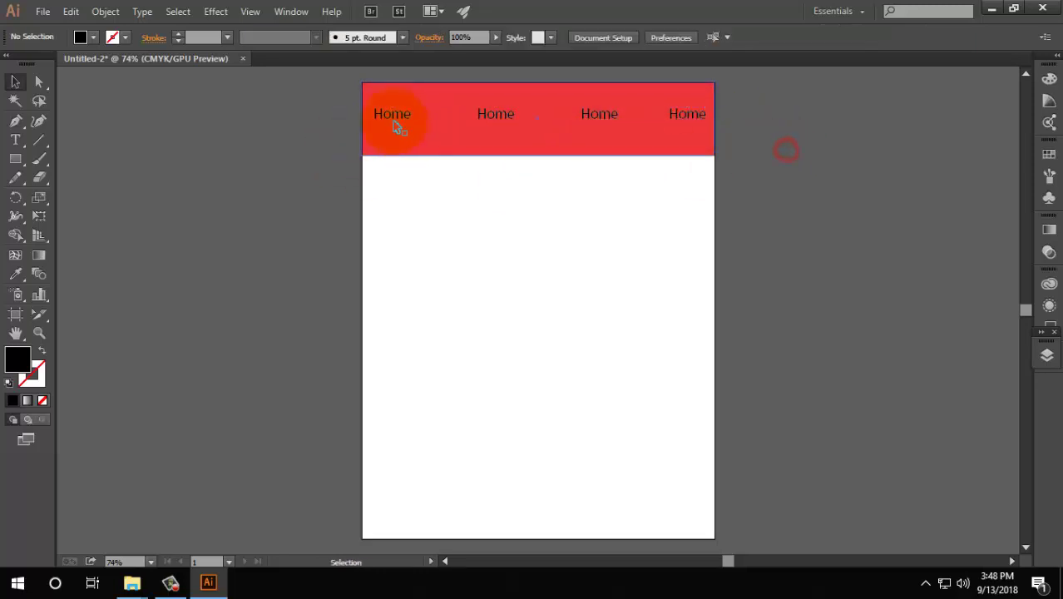
{"action": "left_click", "coordinate": [396, 125]}
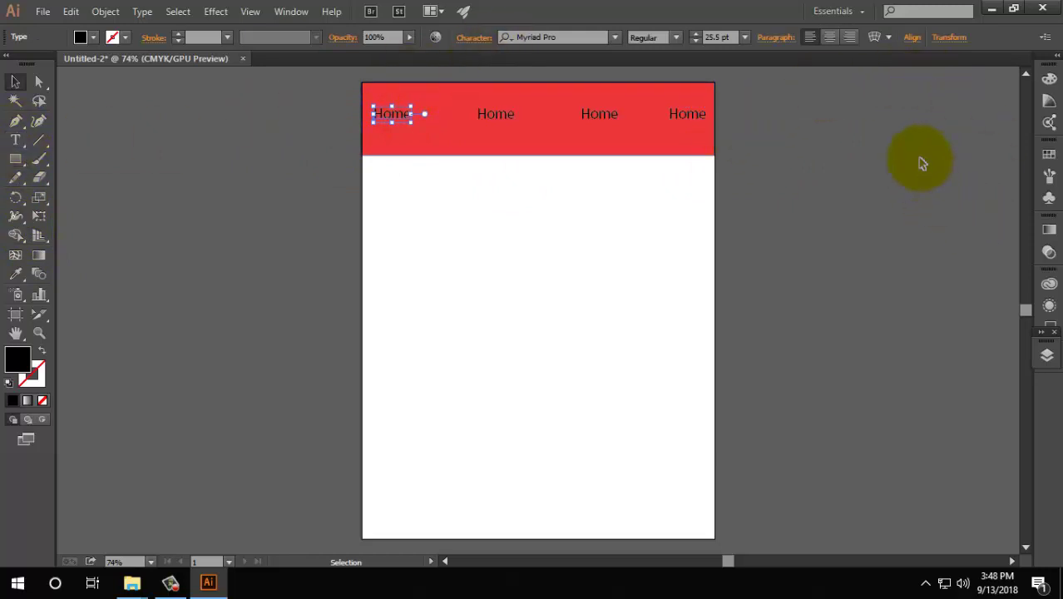
{"action": "left_click", "coordinate": [15, 159]}
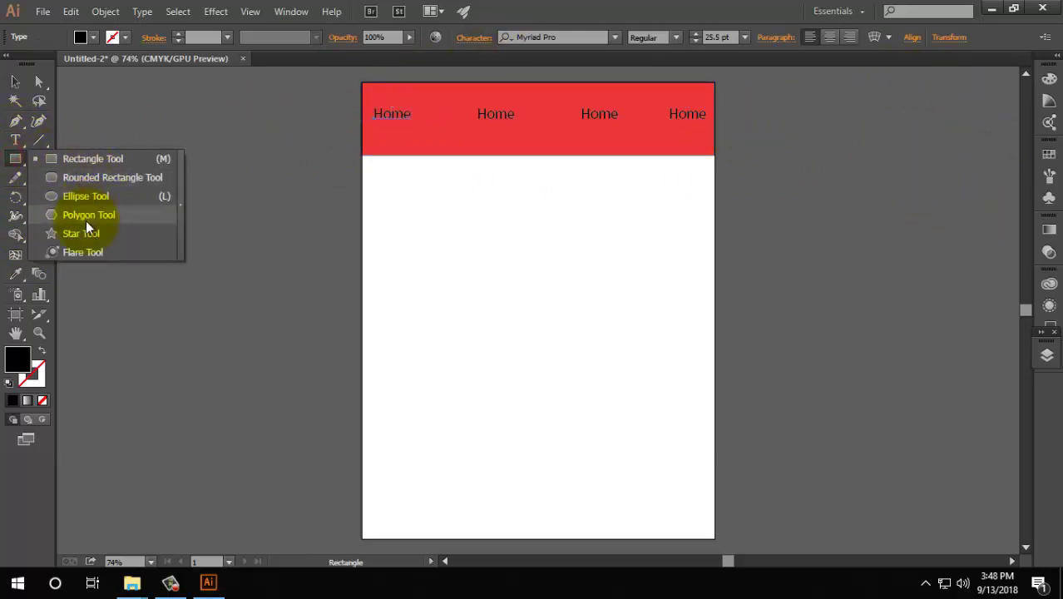
Draw a black star below the header on the left and nudge it up
{"action": "left_click", "coordinate": [80, 232]}
{"action": "left_click_drag", "start_coordinate": [398, 267], "coordinate": [419, 296]}
{"action": "left_click", "coordinate": [17, 82]}
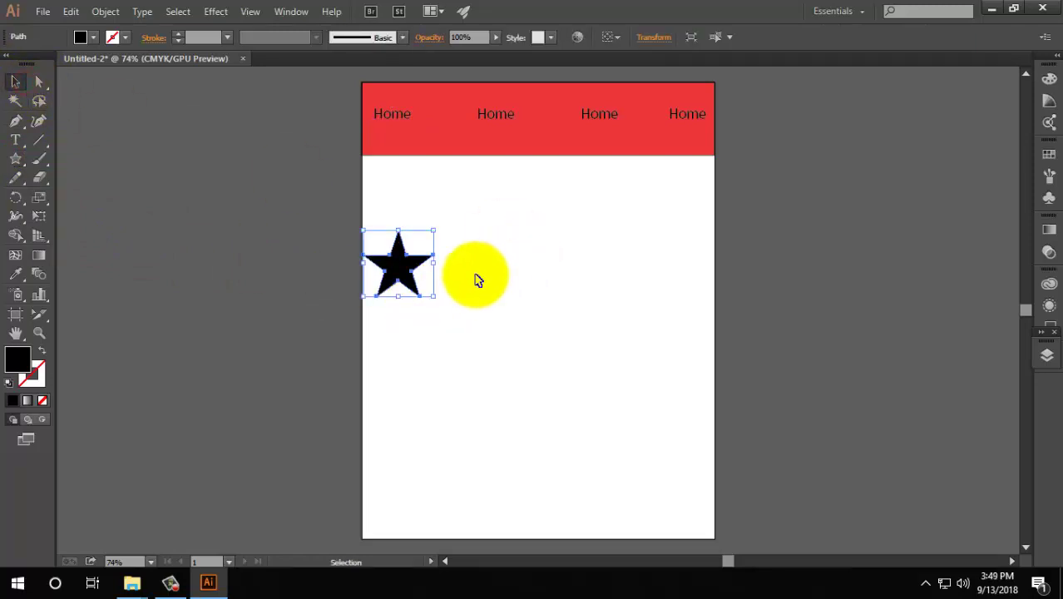
{"action": "left_click_drag", "start_coordinate": [398, 258], "coordinate": [409, 247]}
{"action": "left_click", "coordinate": [560, 308]}
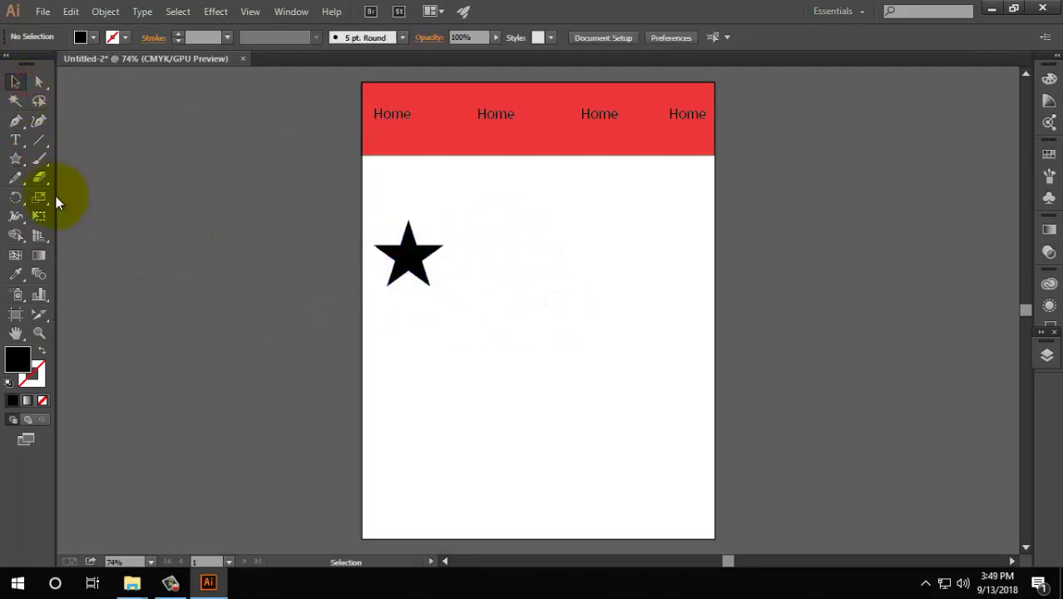
Frame the header and star in view, then minimize Illustrator
{"action": "scroll", "coordinate": [394, 208], "scroll_direction": "up", "scroll_amount": 1, "text": "alt"}
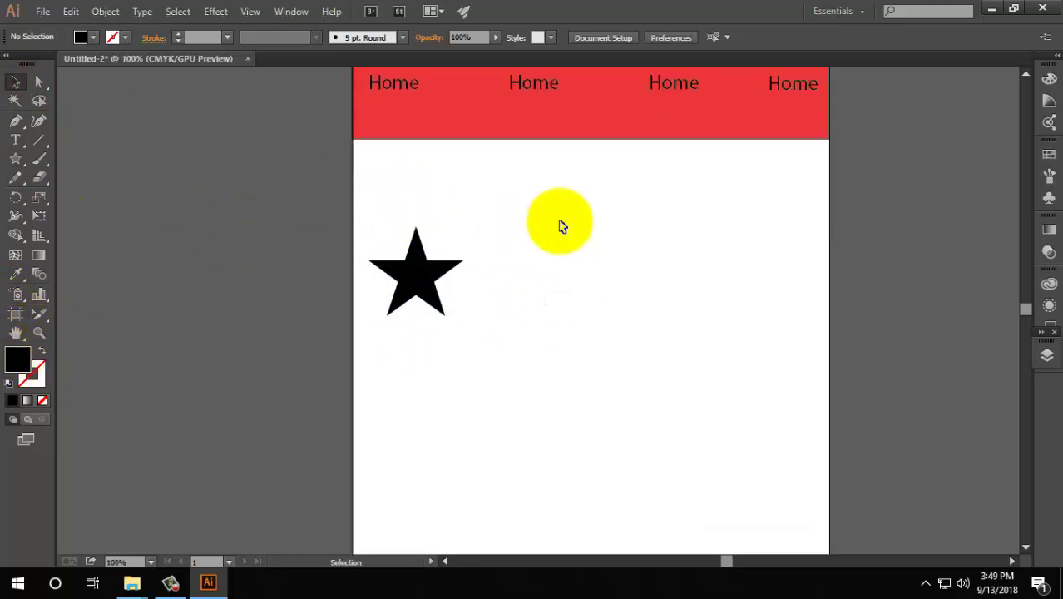
{"action": "left_click_drag", "start_coordinate": [552, 227], "coordinate": [491, 307]}
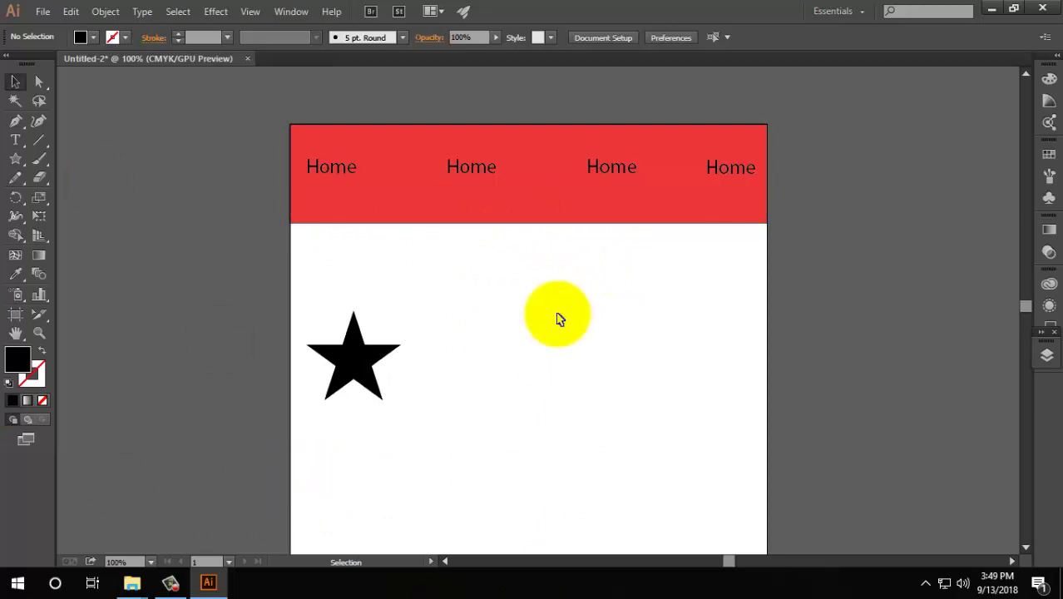
{"action": "left_click", "coordinate": [326, 169]}
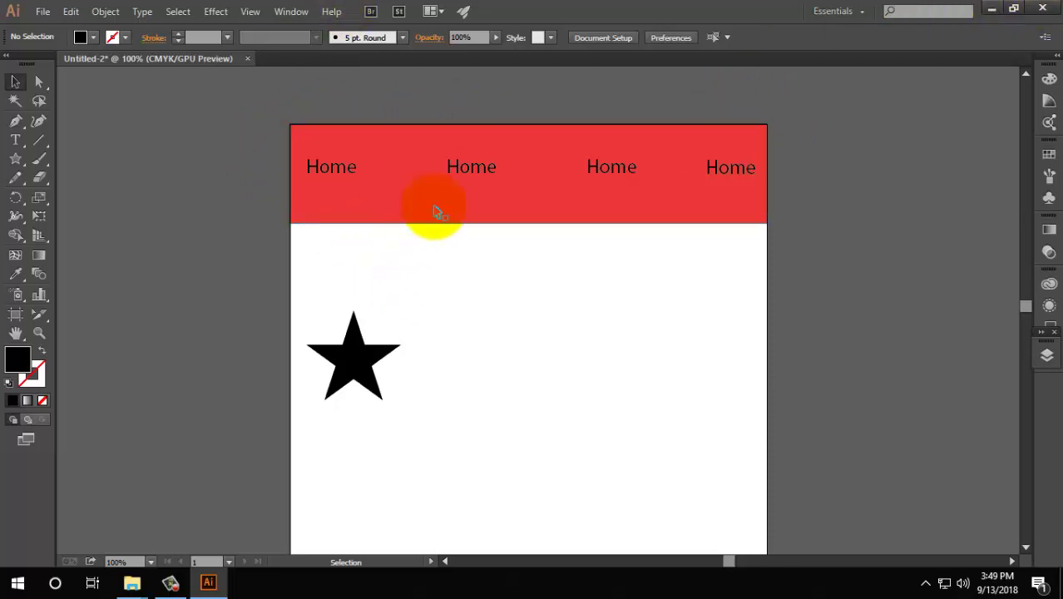
{"action": "left_click", "coordinate": [456, 162]}
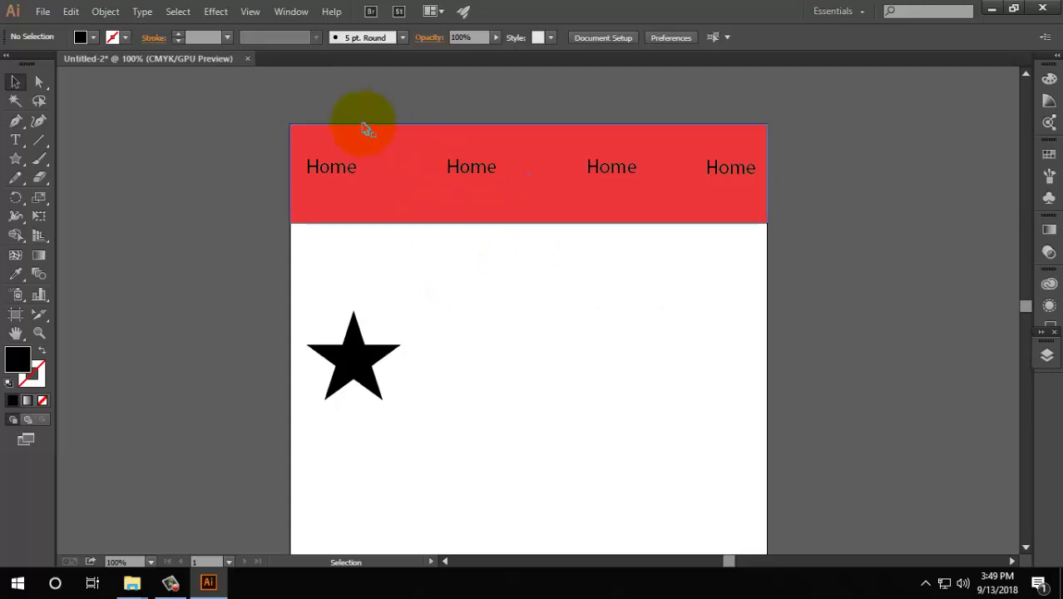
{"action": "left_click", "coordinate": [373, 189]}
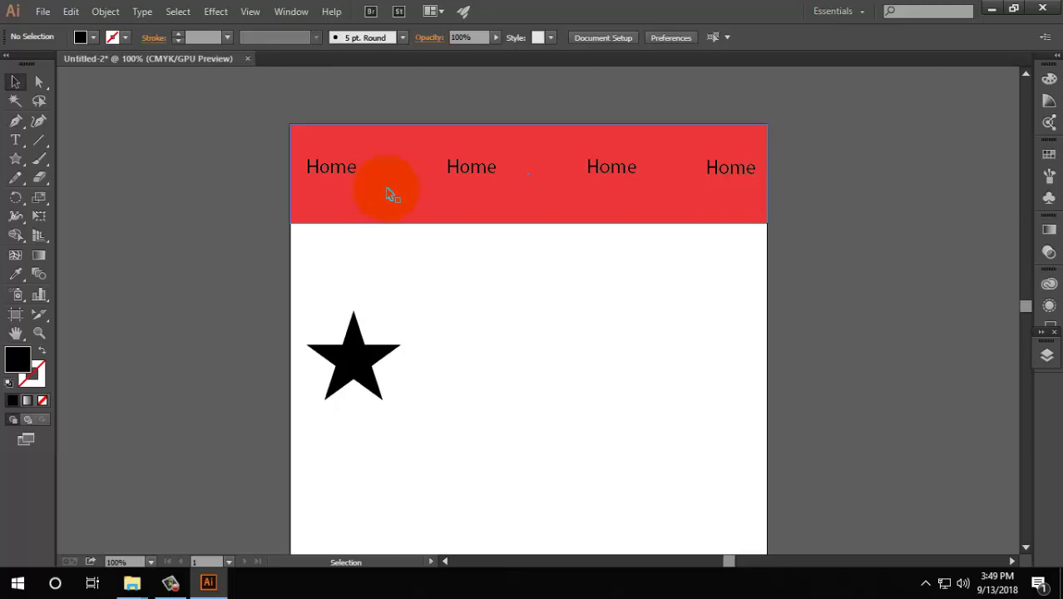
{"action": "left_click", "coordinate": [996, 7]}
Create and open a blank New Text Document (2).txt in Notepad, then return to Illustrator
{"action": "right_click", "coordinate": [430, 193]}
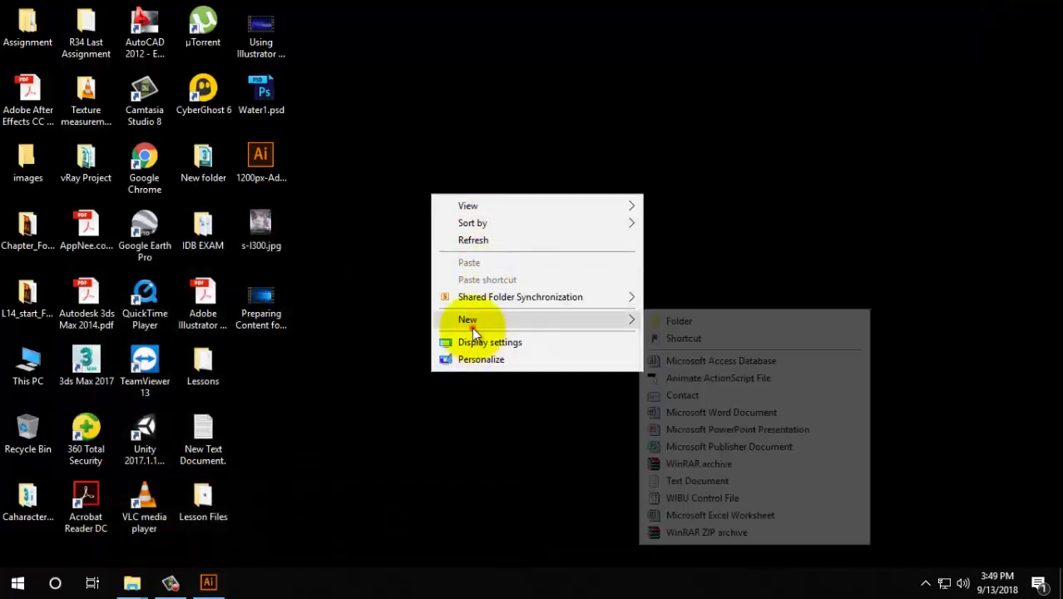
{"action": "left_click", "coordinate": [698, 481]}
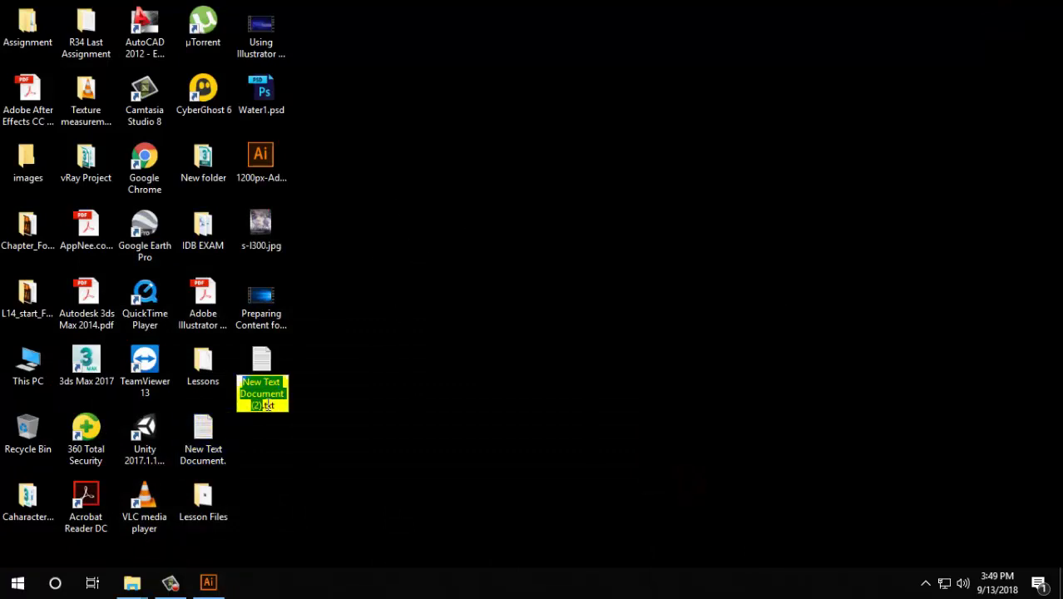
{"action": "left_click", "coordinate": [275, 363]}
{"action": "double_click", "coordinate": [253, 372]}
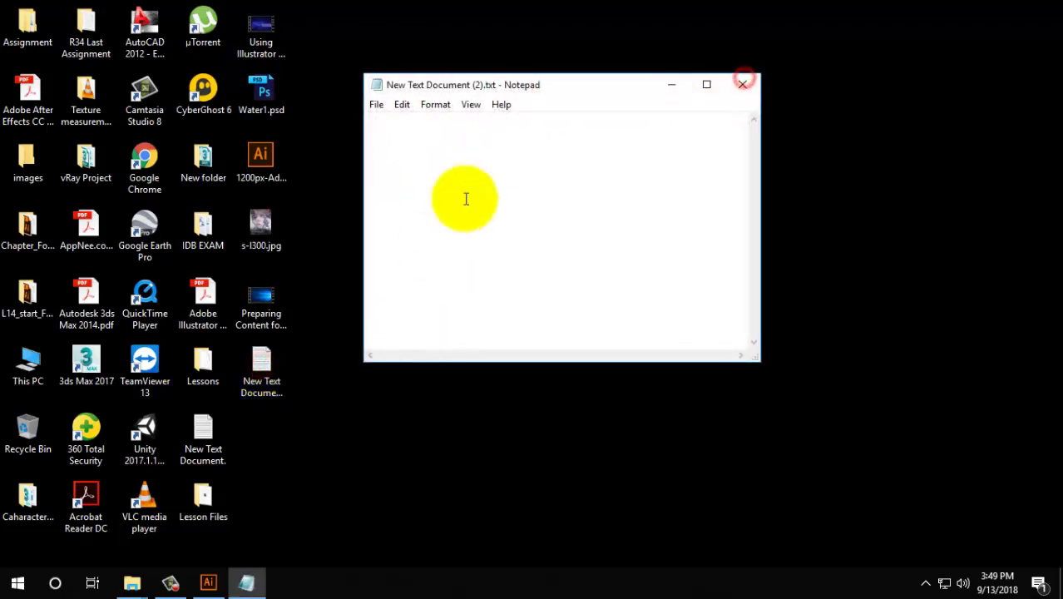
{"action": "left_click", "coordinate": [410, 123]}
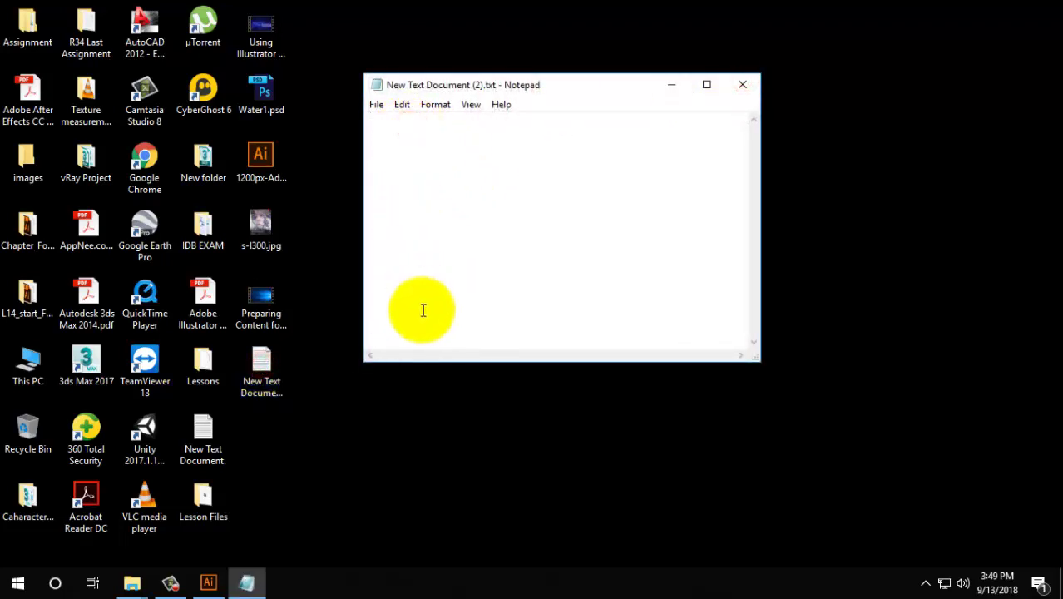
{"action": "left_click", "coordinate": [208, 583]}
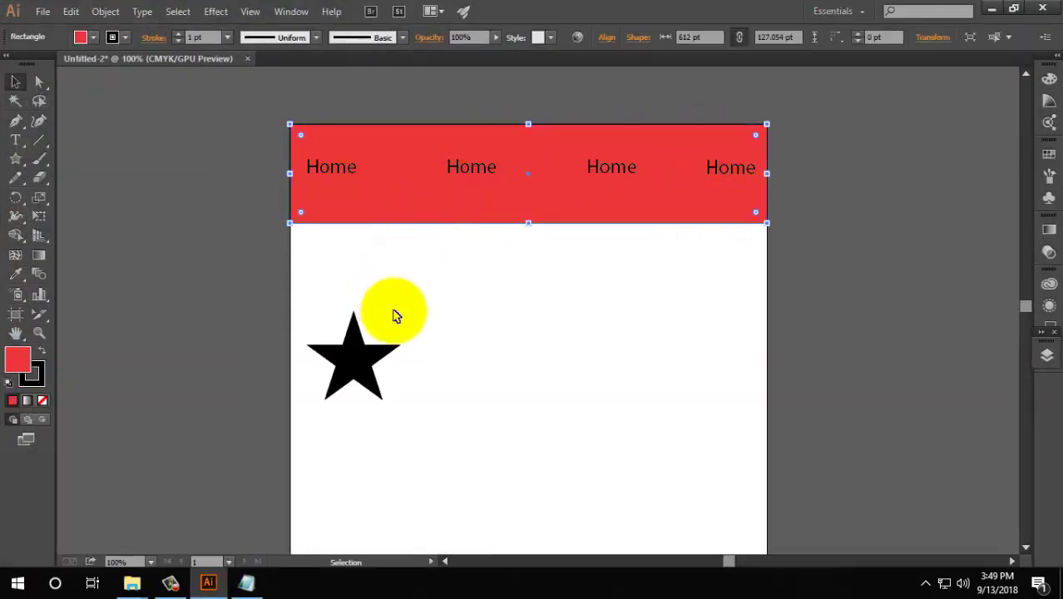
Rename the second and third Home labels to Contact and About
{"action": "left_click", "coordinate": [496, 362]}
{"action": "left_click", "coordinate": [332, 167]}
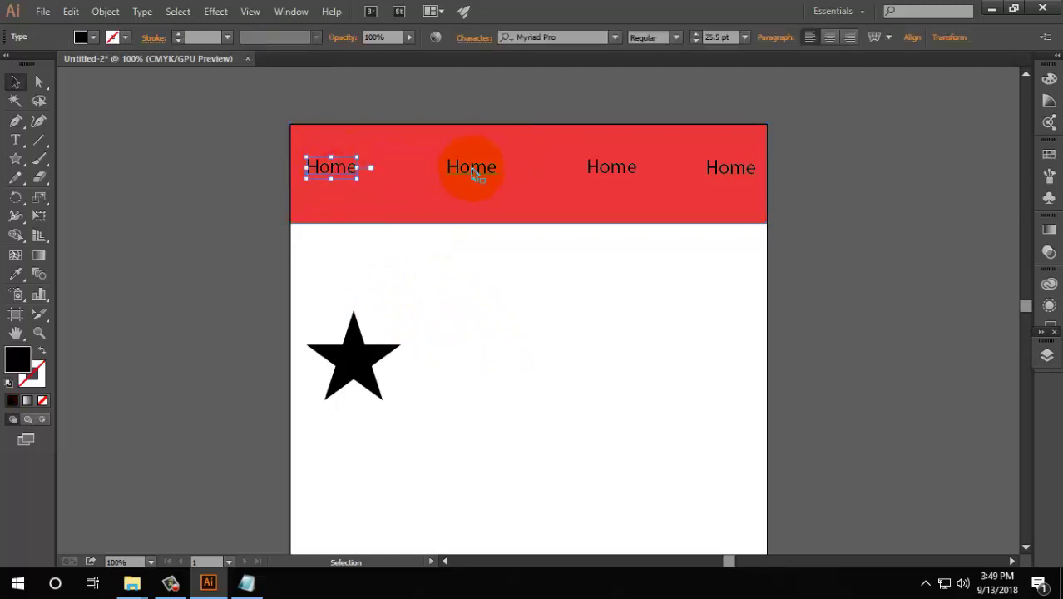
{"action": "left_click", "coordinate": [495, 166]}
{"action": "type", "text": "Contact"}
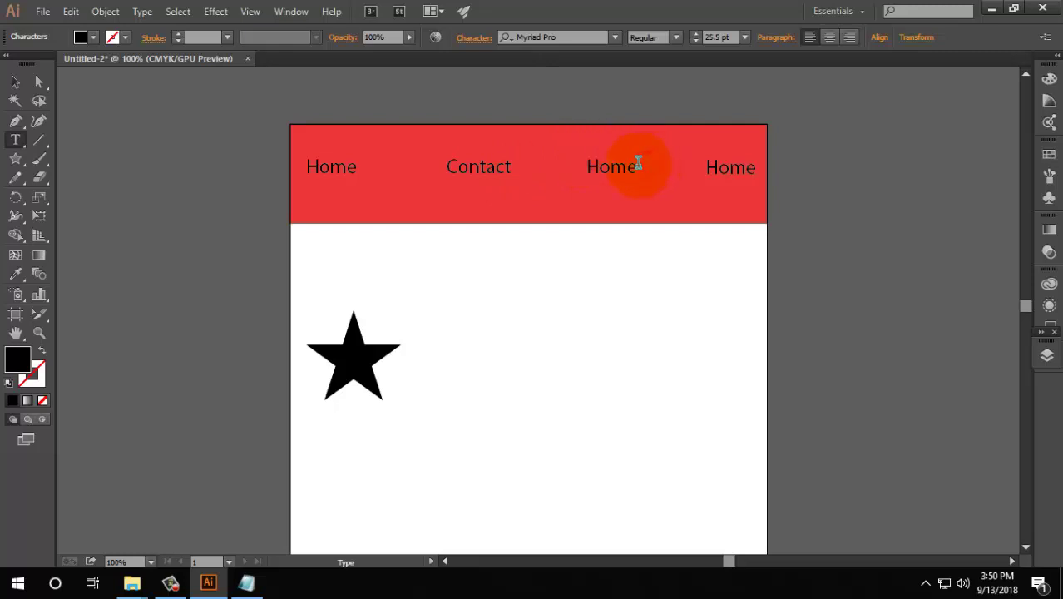
{"action": "left_click", "coordinate": [15, 80]}
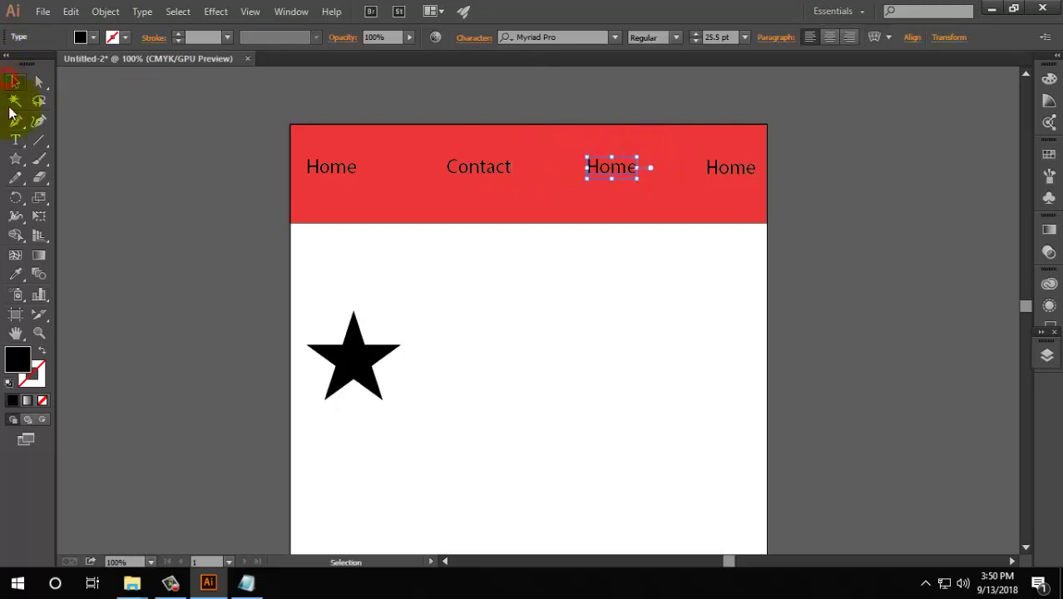
{"action": "left_click", "coordinate": [17, 140]}
{"action": "left_click_drag", "start_coordinate": [612, 166], "coordinate": [637, 166]}
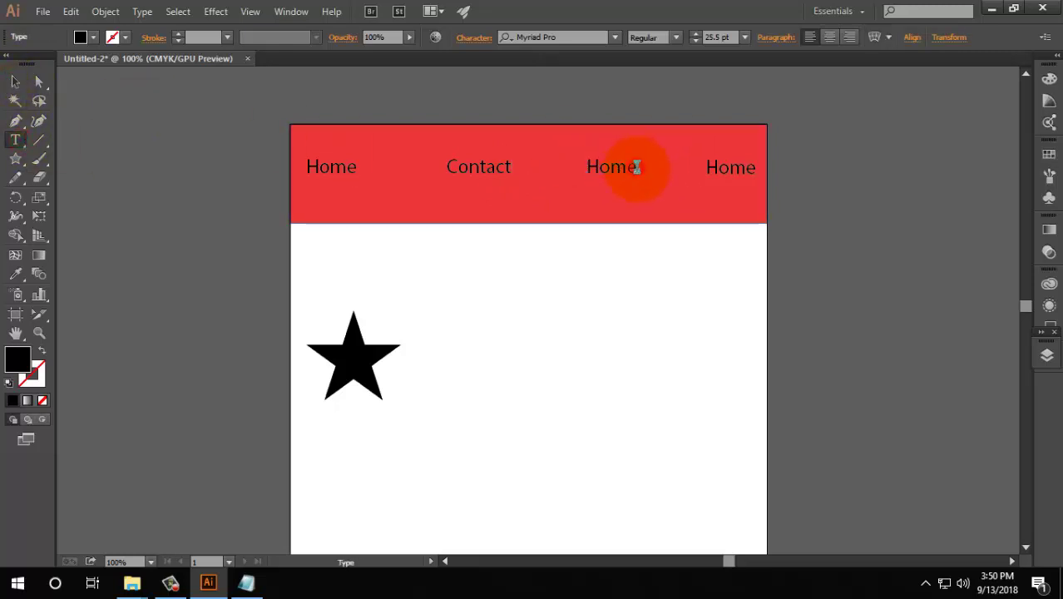
{"action": "key", "text": "BackSpace"}
{"action": "type", "text": "About"}
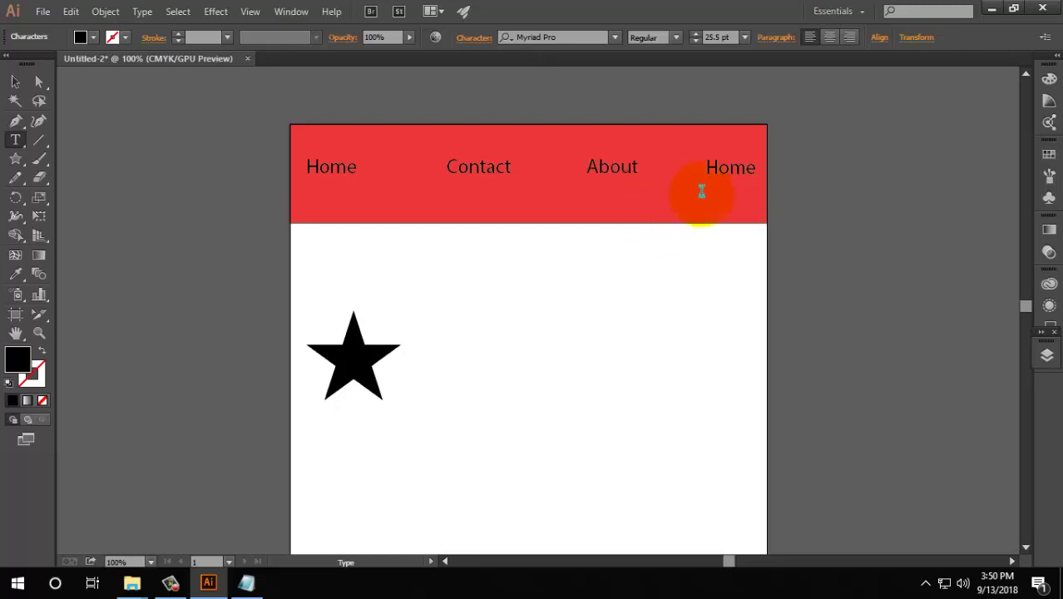
{"action": "left_click", "coordinate": [15, 81]}
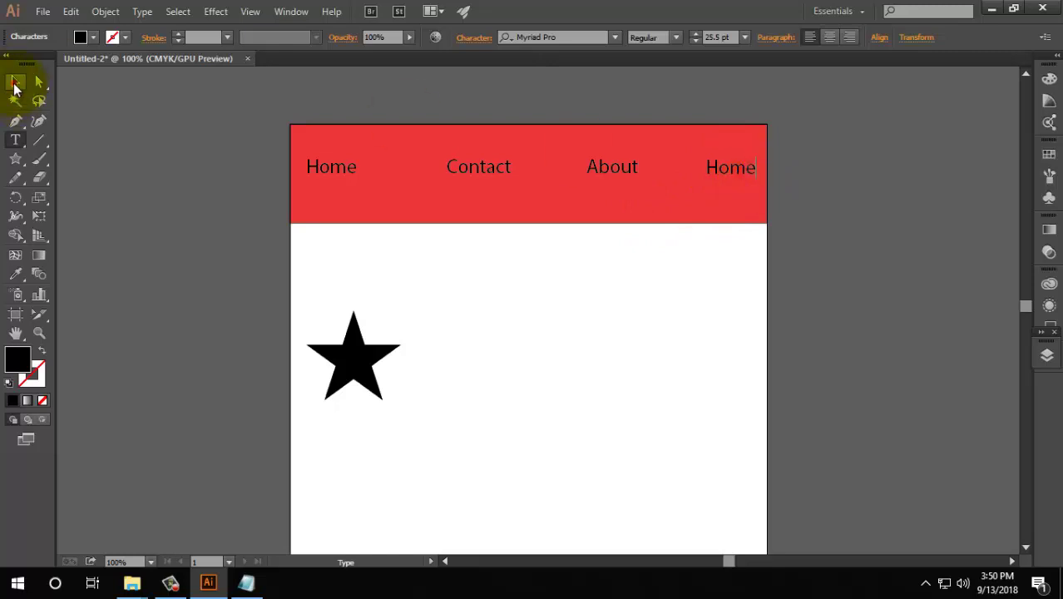
Change the fourth Home label to Service
{"action": "left_click", "coordinate": [15, 140]}
{"action": "left_click", "coordinate": [755, 167]}
{"action": "type", "text": "Service"}
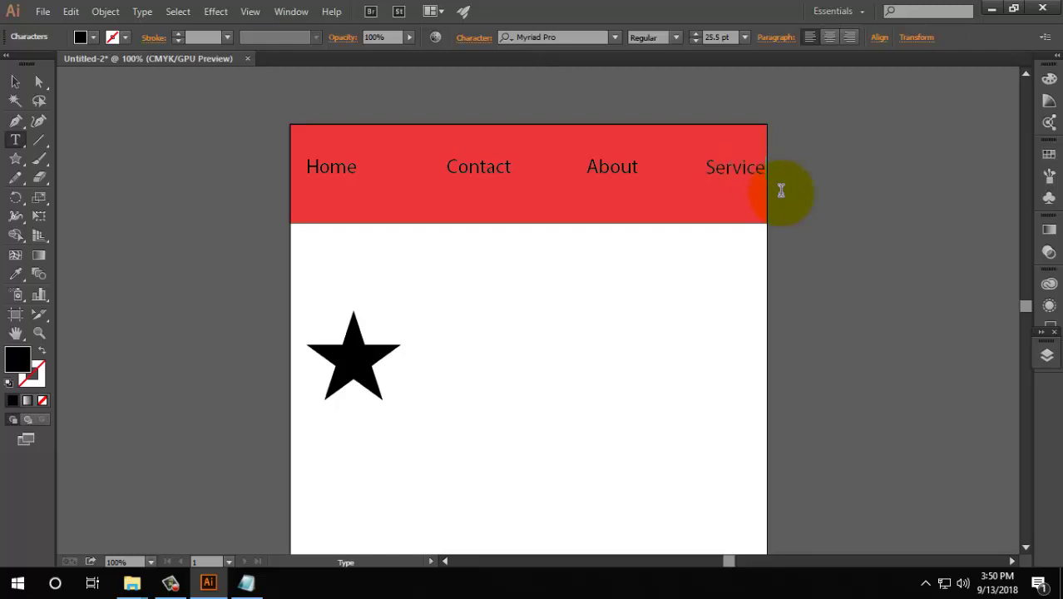
{"action": "left_click", "coordinate": [15, 80]}
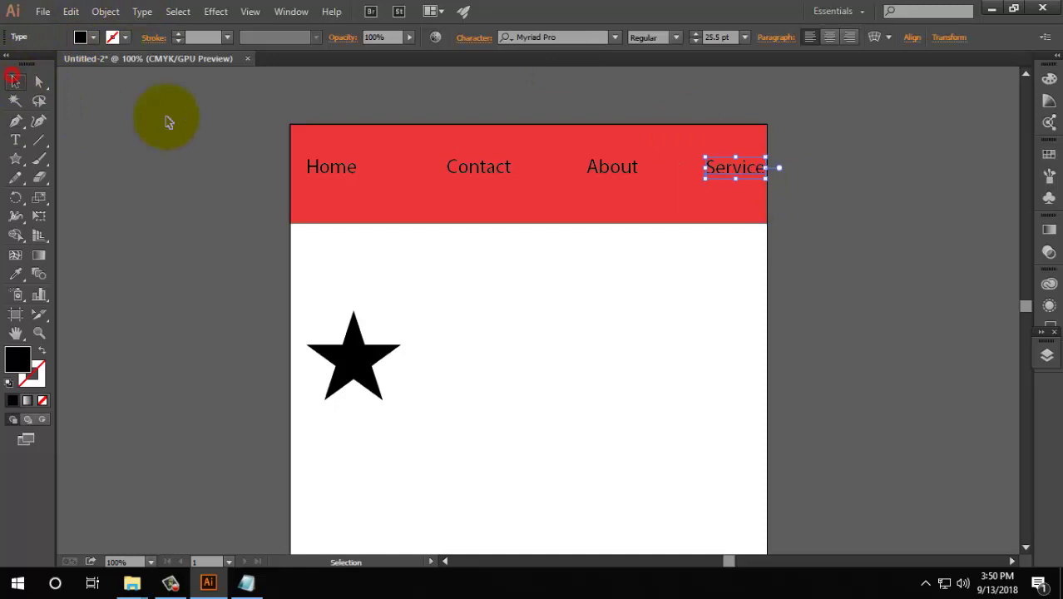
{"action": "left_click", "coordinate": [521, 340]}
{"action": "left_click", "coordinate": [246, 582]}
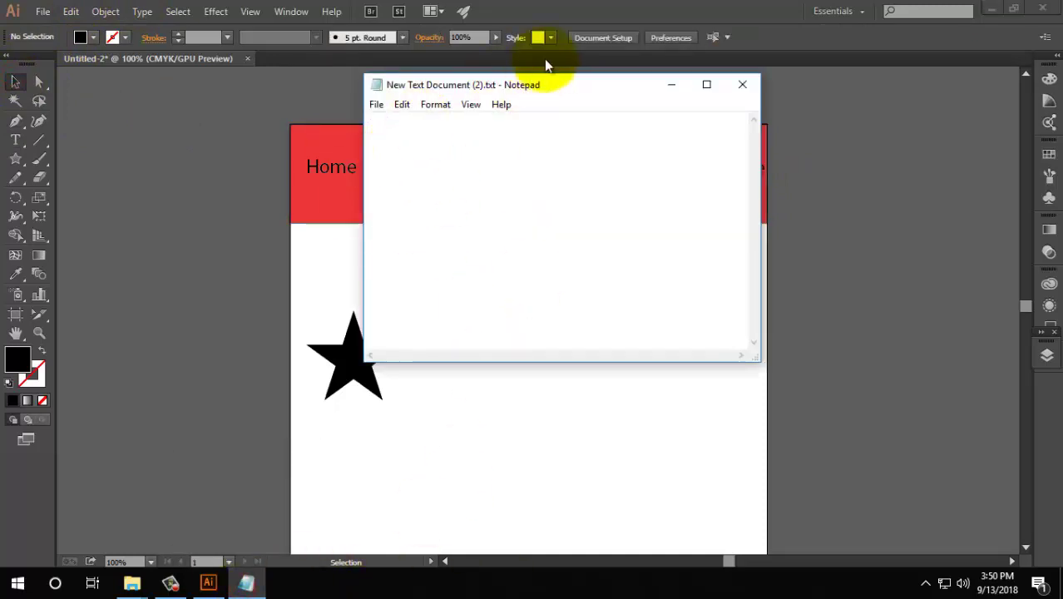
Move the Notepad window around the screen and shake it so Illustrator minimizes
{"action": "left_click_drag", "start_coordinate": [526, 86], "coordinate": [830, 101]}
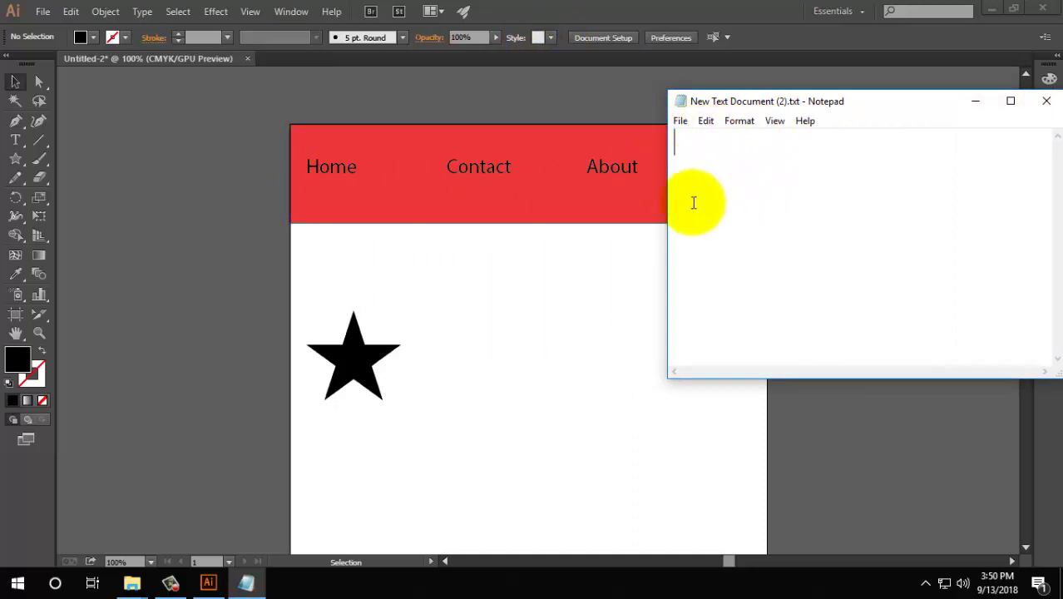
{"action": "left_click_drag", "start_coordinate": [842, 103], "coordinate": [695, 156]}
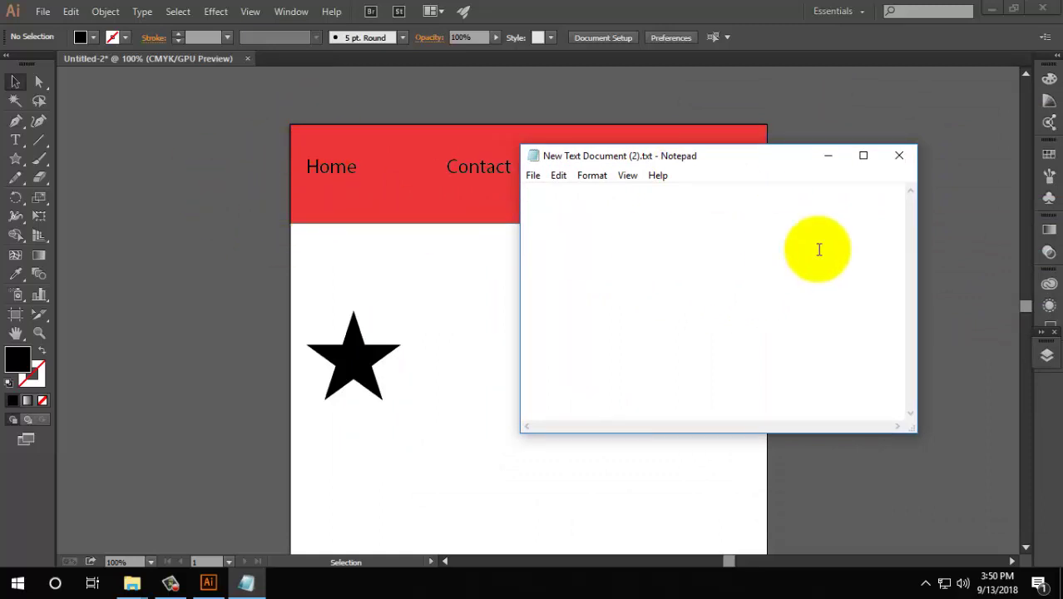
{"action": "left_click", "coordinate": [731, 165]}
{"action": "left_click_drag", "start_coordinate": [748, 155], "coordinate": [849, 264]}
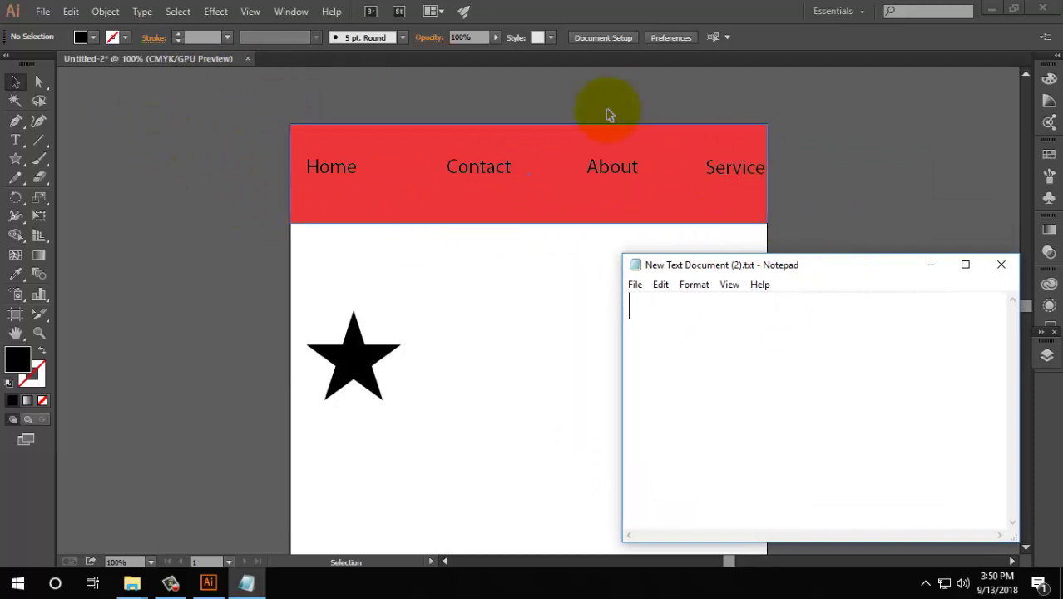
{"action": "left_click", "coordinate": [819, 291]}
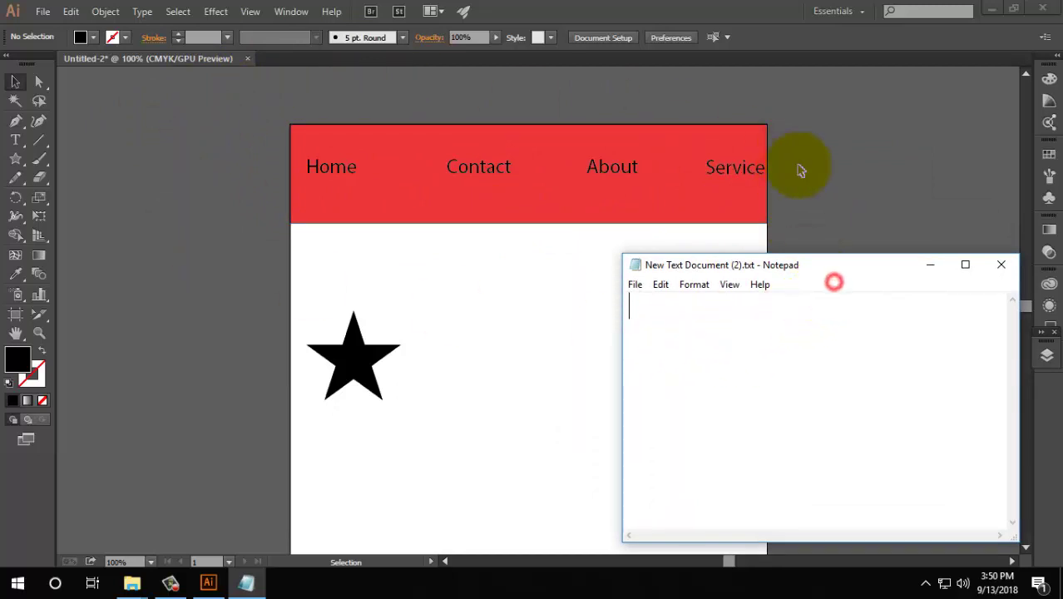
{"action": "left_click", "coordinate": [332, 361]}
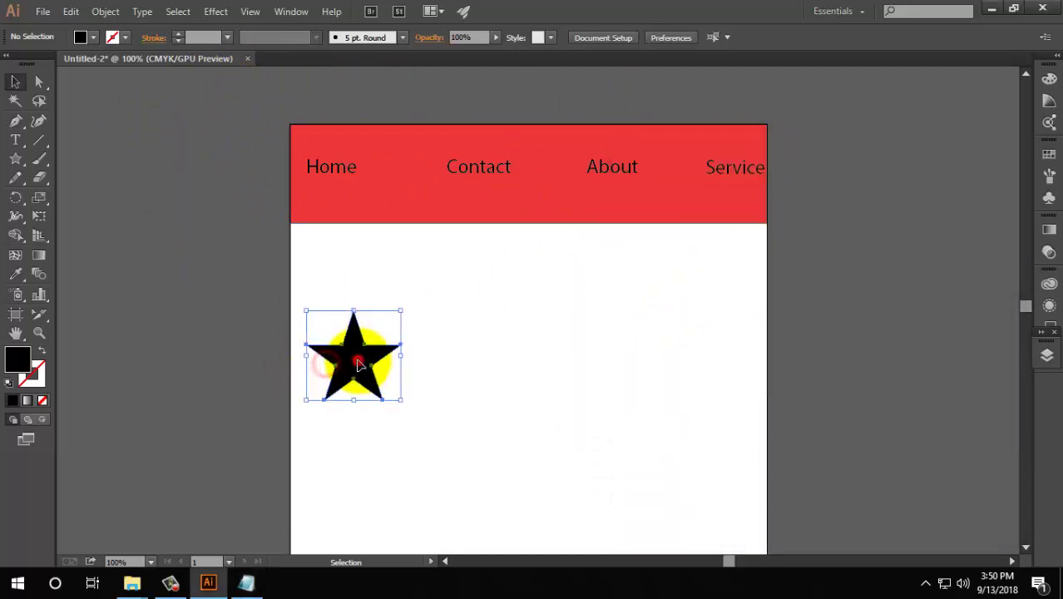
{"action": "left_click", "coordinate": [246, 582]}
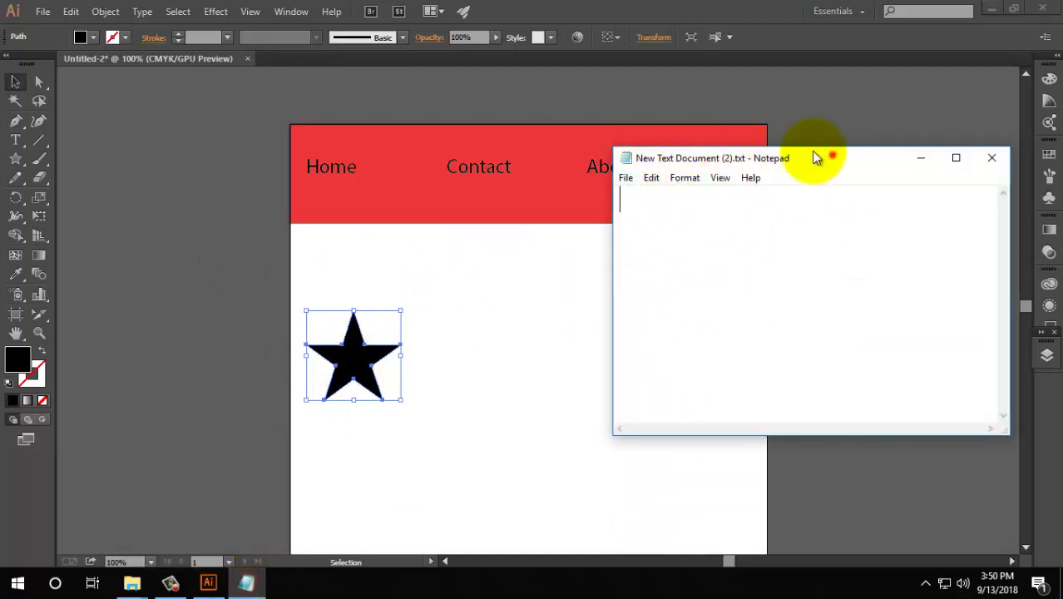
{"action": "left_click_drag", "start_coordinate": [829, 158], "coordinate": [798, 125]}
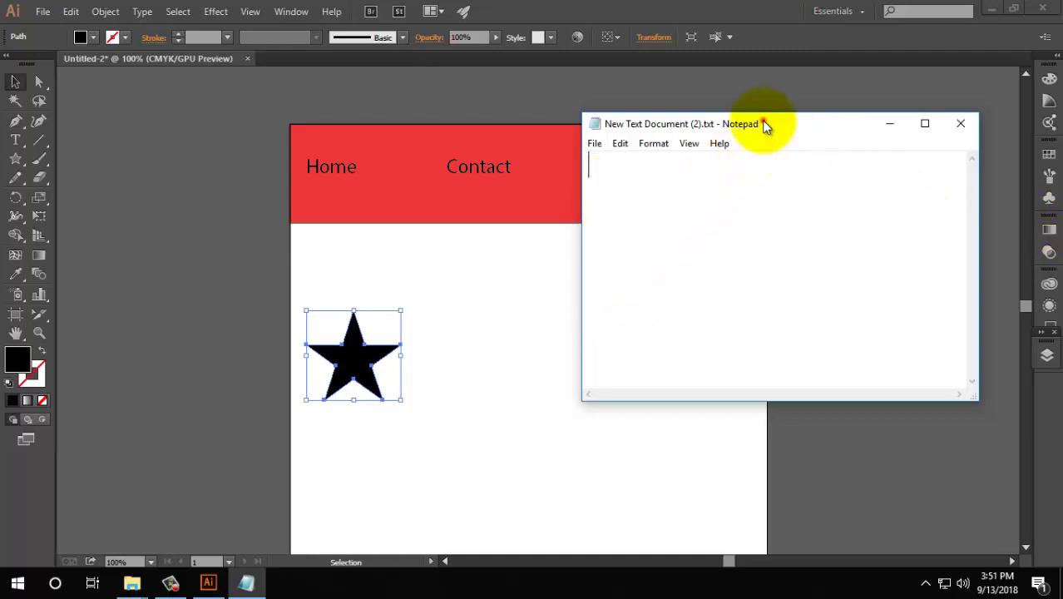
{"action": "left_click_drag", "start_coordinate": [765, 125], "coordinate": [1000, 155]}
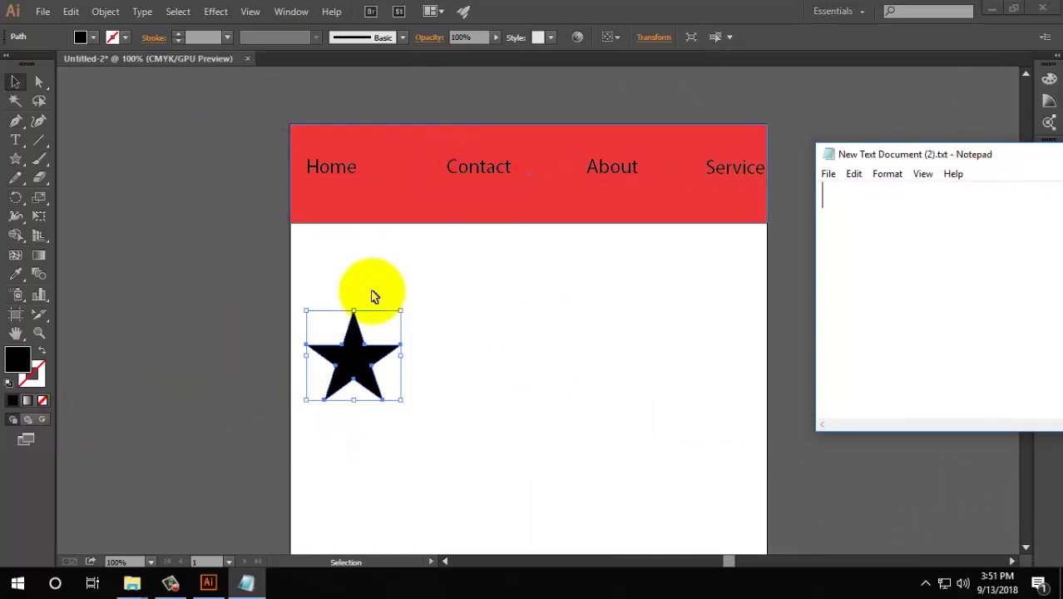
{"action": "mouse_move", "coordinate": [1024, 147]}
{"action": "left_mouse_down"}
{"action": "mouse_move", "coordinate": [711, 148]}
{"action": "mouse_move", "coordinate": [712, 132]}
{"action": "left_mouse_up"}
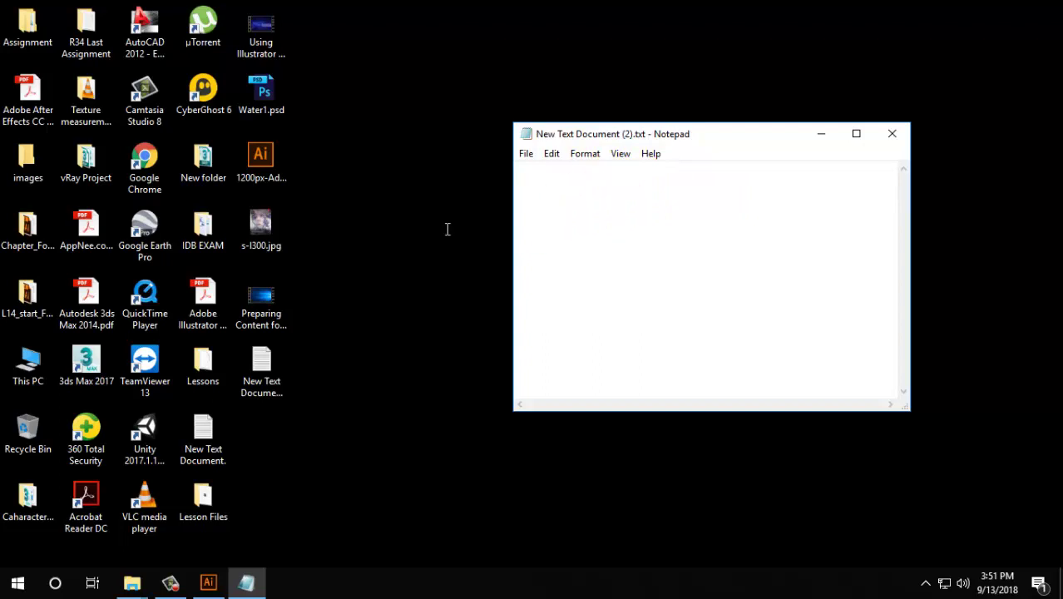
List Home, Contact, About Us and Service on separate lines in Notepad
{"action": "left_click", "coordinate": [208, 582]}
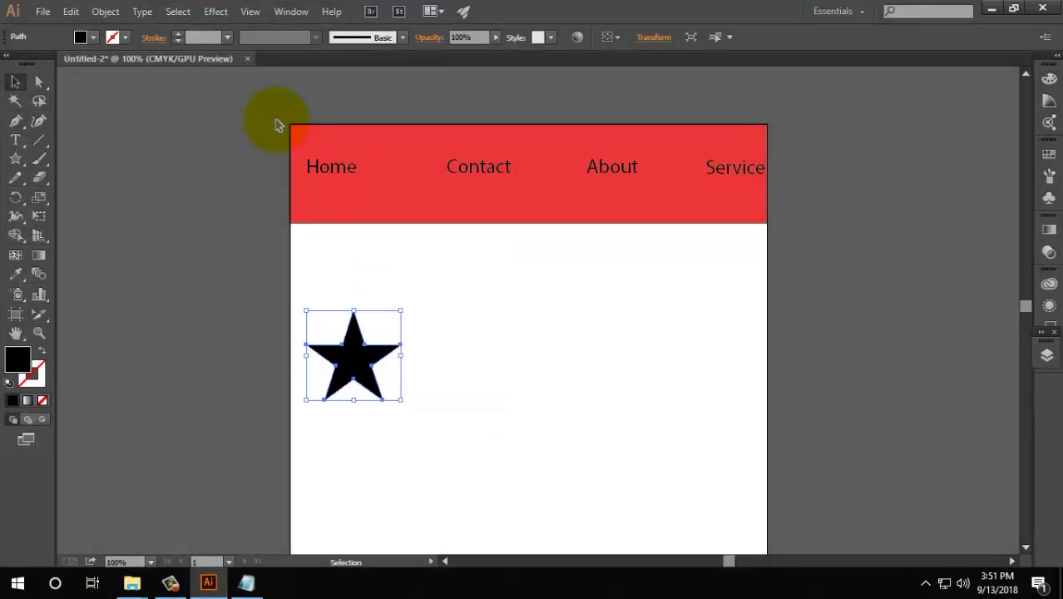
{"action": "left_click", "coordinate": [426, 158]}
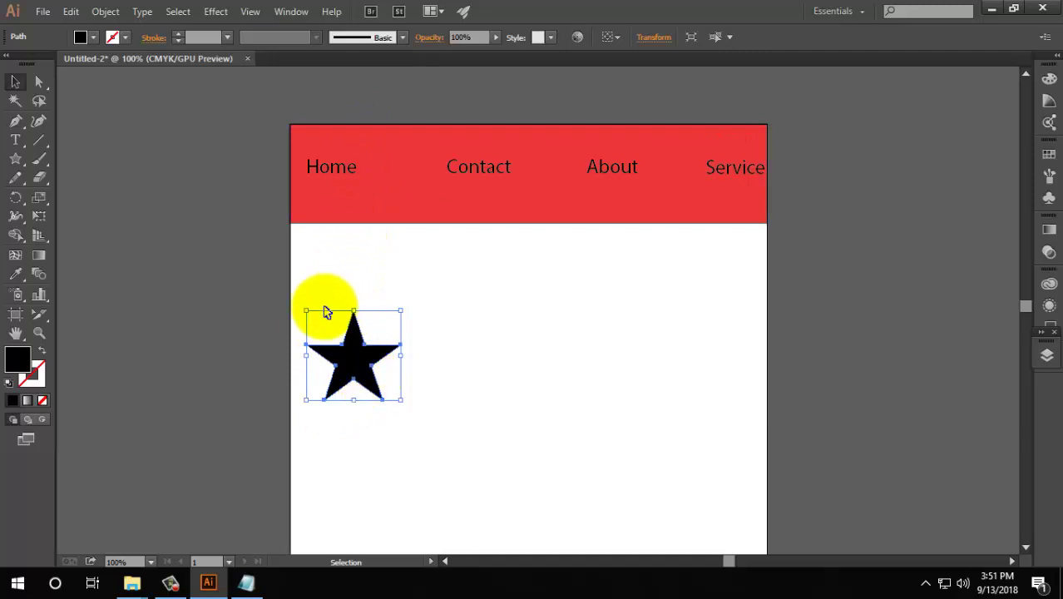
{"action": "left_click", "coordinate": [246, 582]}
{"action": "left_click", "coordinate": [562, 210]}
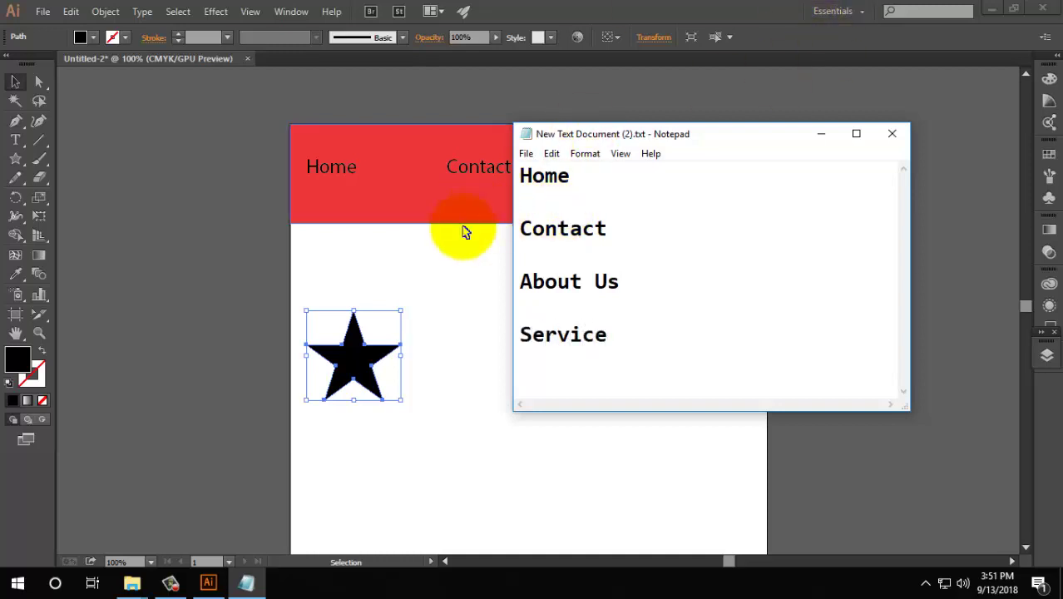
{"action": "left_click", "coordinate": [526, 153]}
{"action": "left_click", "coordinate": [553, 208]}
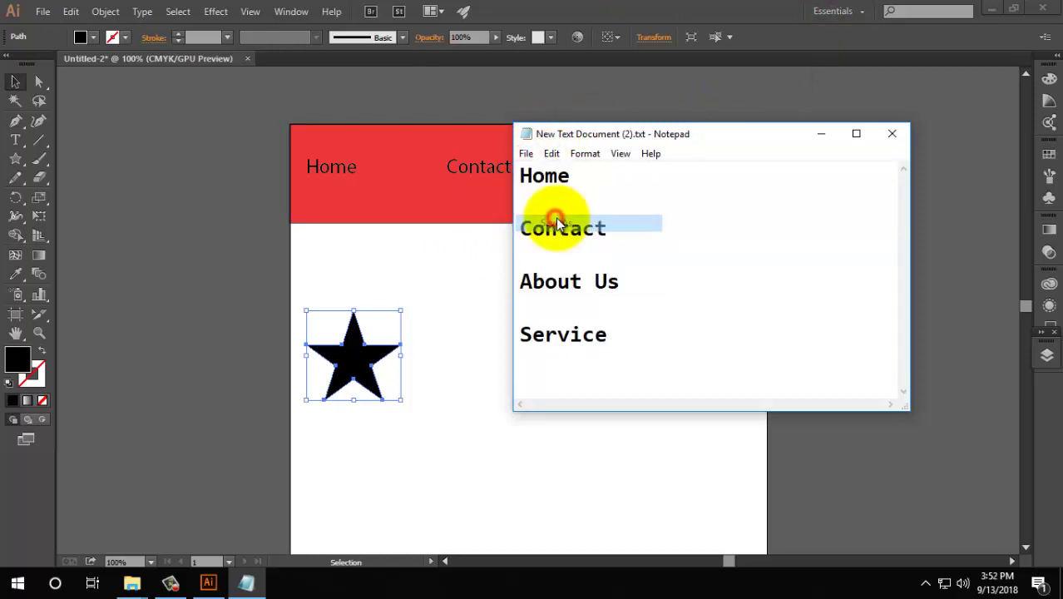
Save the text as New Text Document (2).html, then minimize Notepad and Illustrator
{"action": "left_click", "coordinate": [747, 455]}
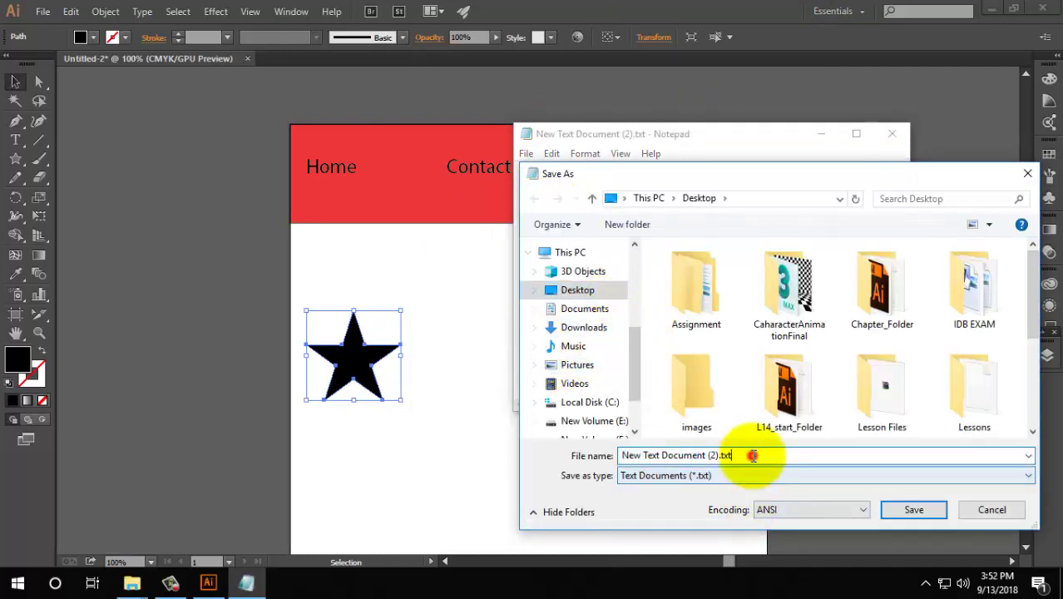
{"action": "key", "text": "BackSpace"}
{"action": "key", "text": "BackSpace"}
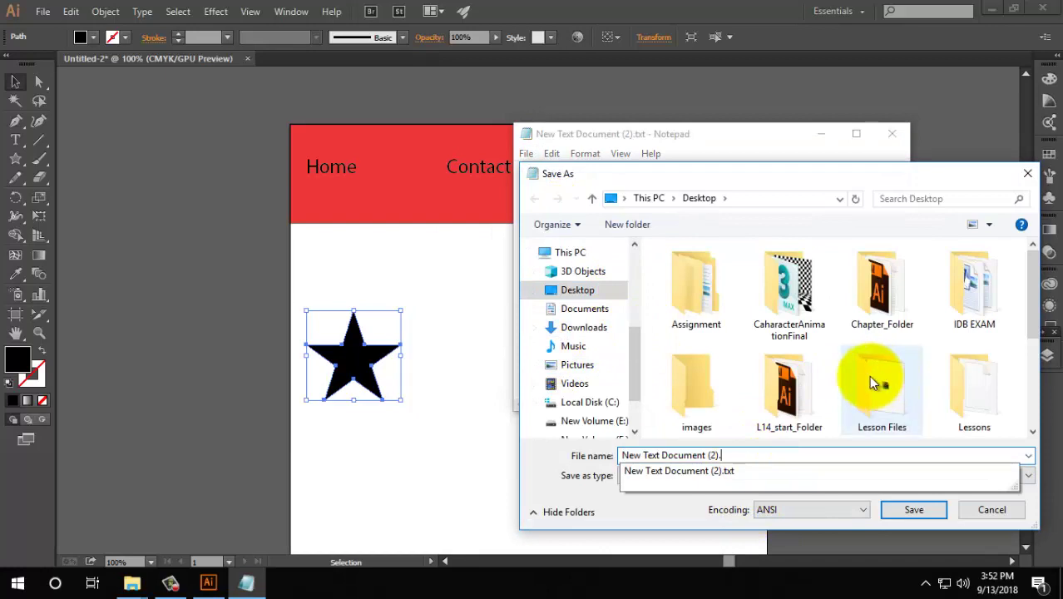
{"action": "type", "text": "htm"}
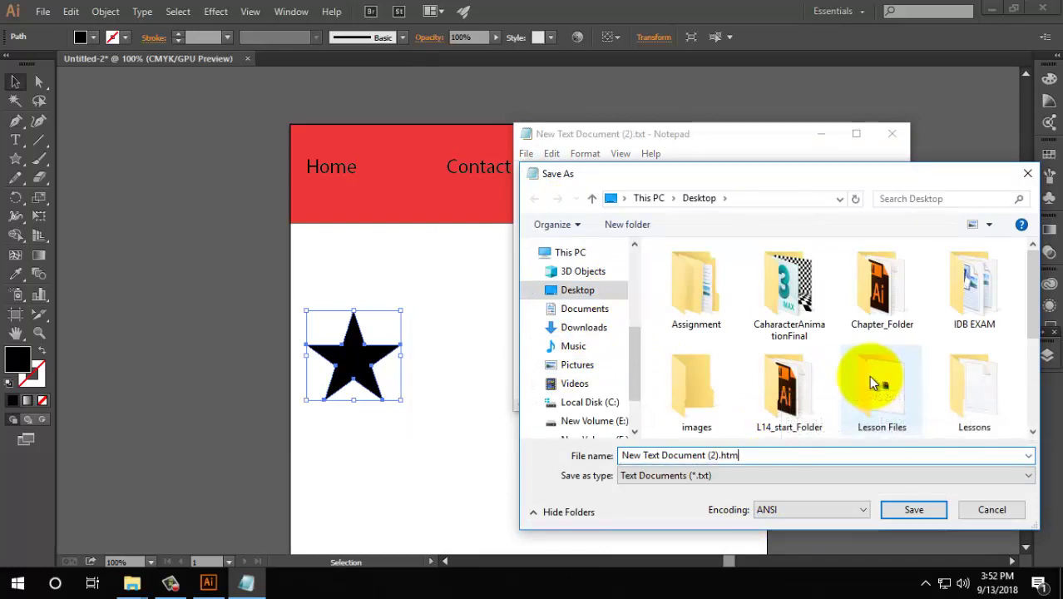
{"action": "type", "text": "l"}
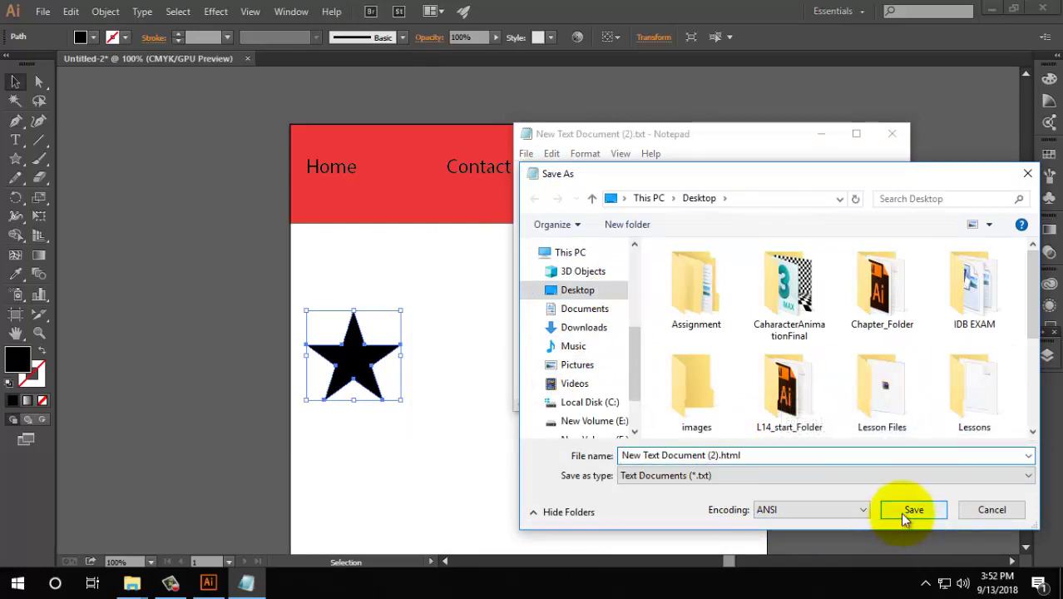
{"action": "left_click", "coordinate": [903, 511]}
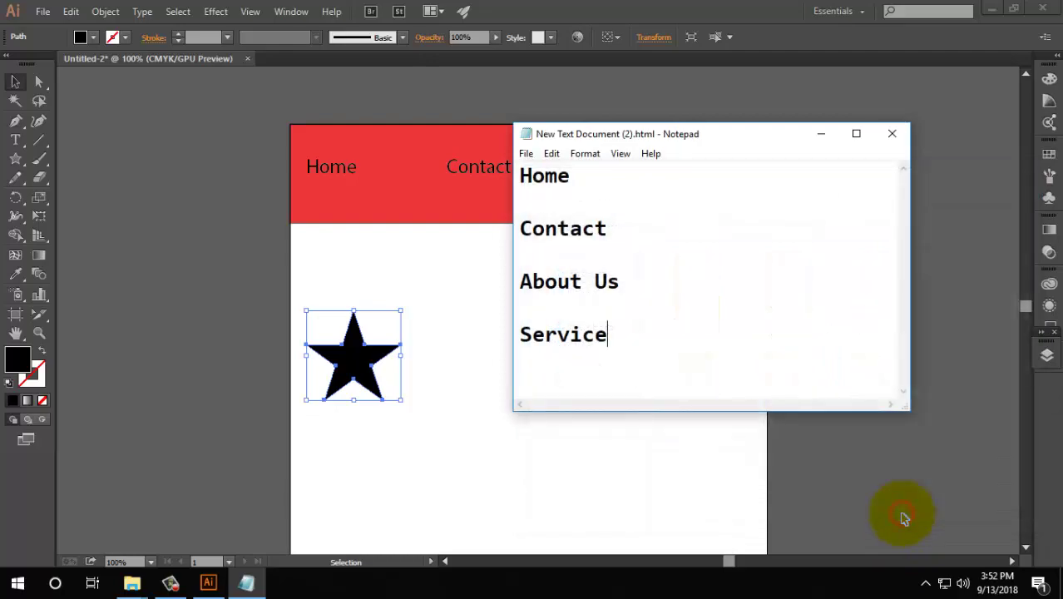
{"action": "left_click", "coordinate": [821, 133]}
{"action": "left_click", "coordinate": [988, 8]}
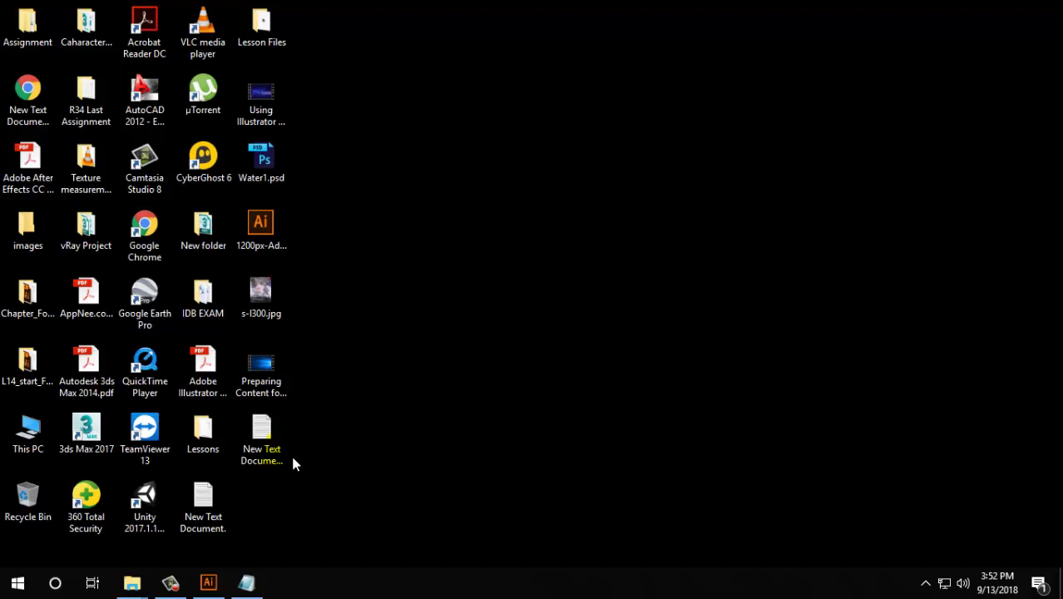
Rearrange and check the desktop text files, then restore New Text Document (2).html in Notepad
{"action": "left_click", "coordinate": [278, 446]}
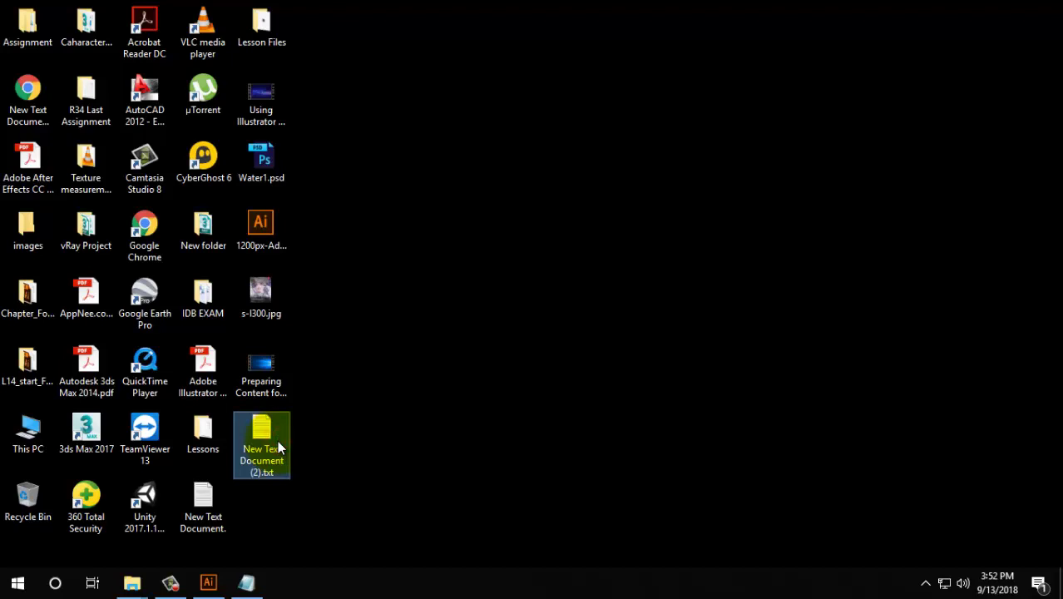
{"action": "left_click_drag", "start_coordinate": [277, 444], "coordinate": [214, 489]}
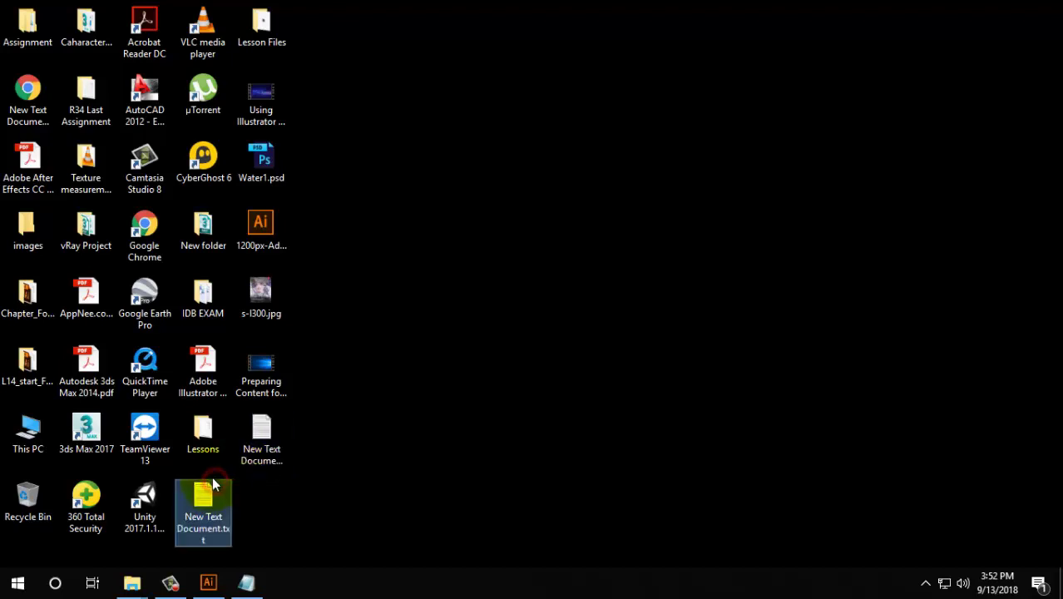
{"action": "mouse_move", "coordinate": [246, 582]}
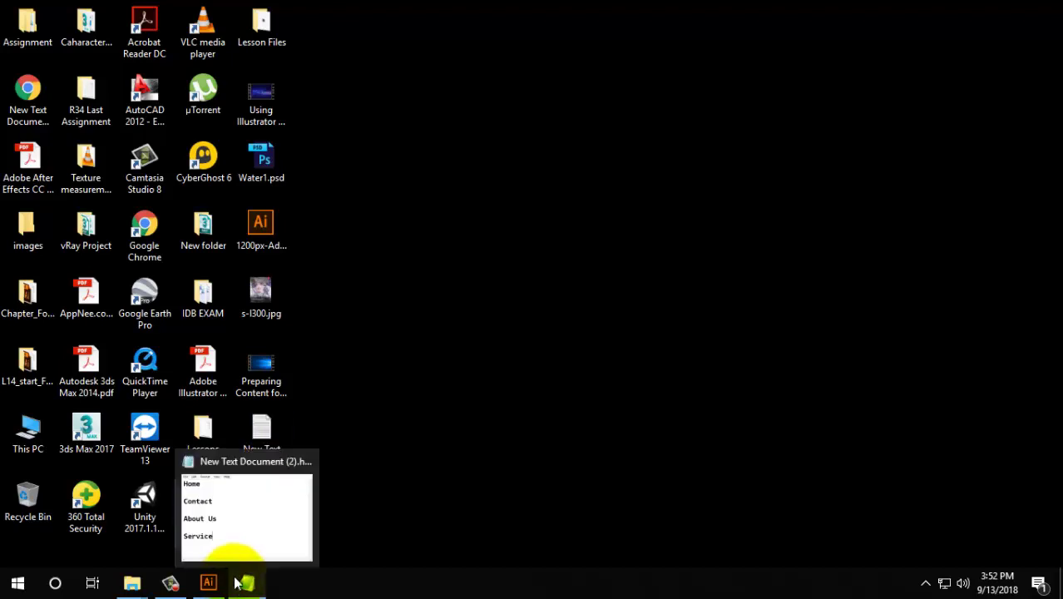
{"action": "left_click", "coordinate": [440, 510]}
{"action": "left_click", "coordinate": [209, 499]}
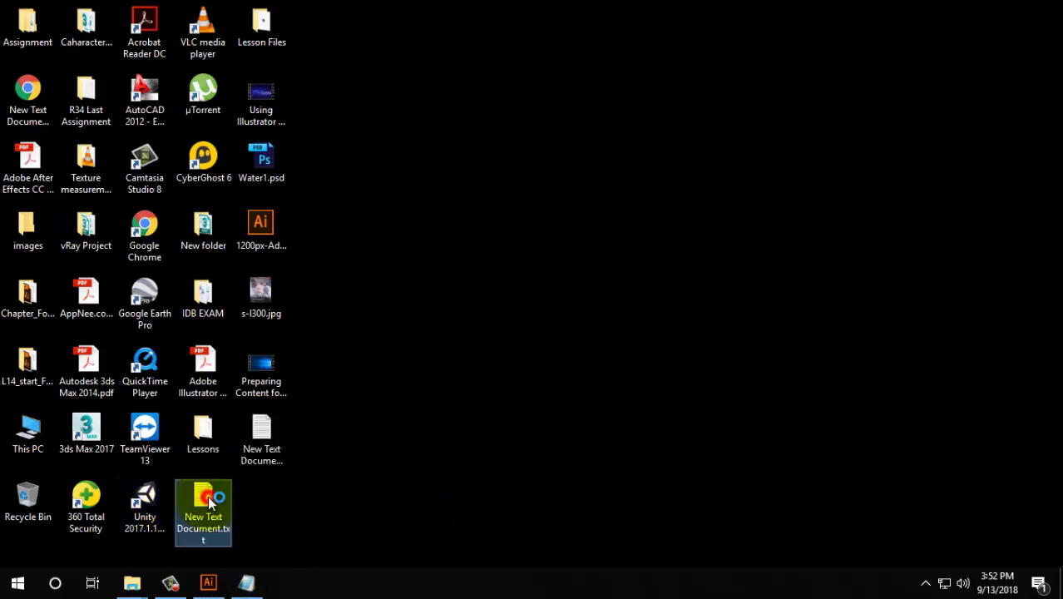
{"action": "double_click", "coordinate": [209, 498]}
{"action": "left_click", "coordinate": [746, 87]}
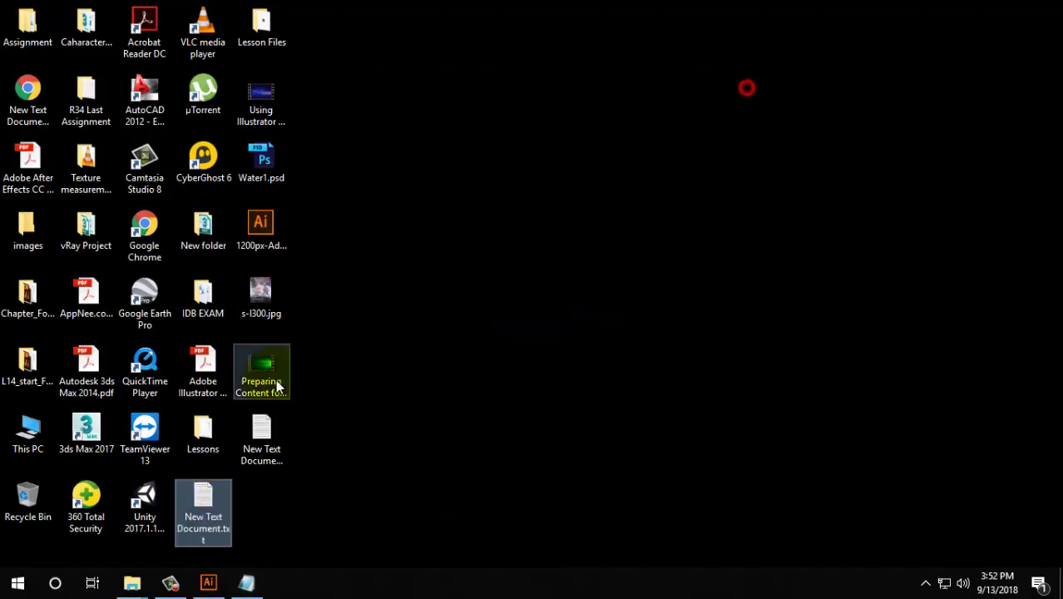
{"action": "double_click", "coordinate": [261, 434]}
{"action": "left_click", "coordinate": [741, 83]}
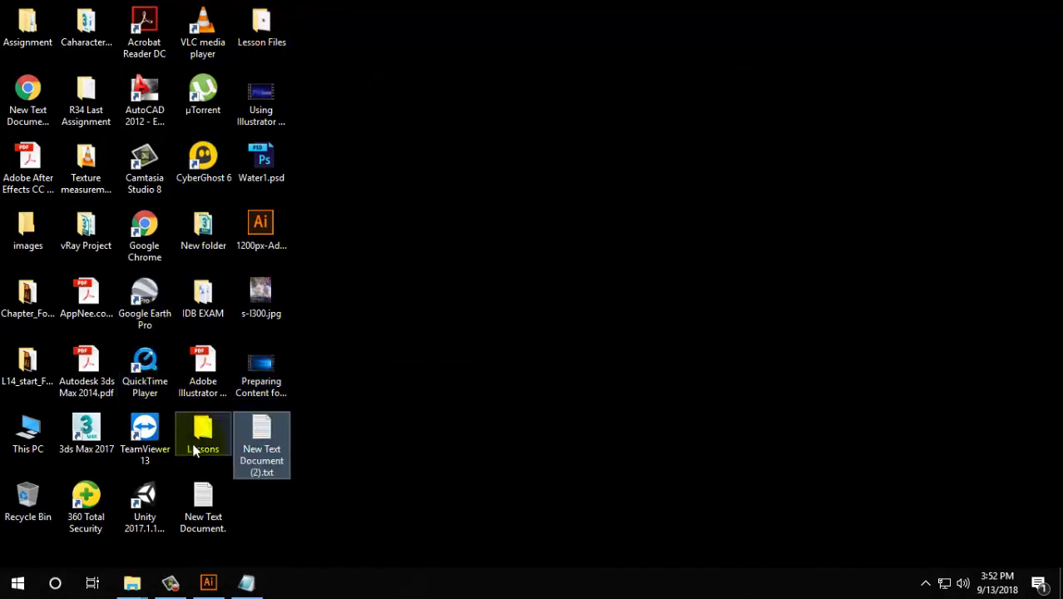
{"action": "double_click", "coordinate": [203, 499]}
{"action": "left_click", "coordinate": [181, 496]}
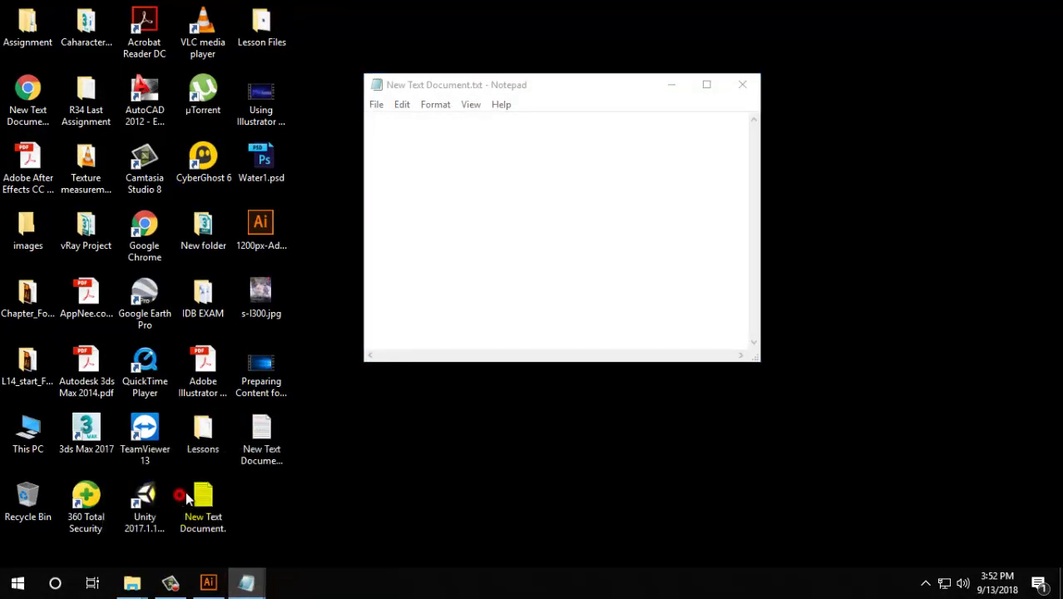
{"action": "left_click", "coordinate": [741, 84]}
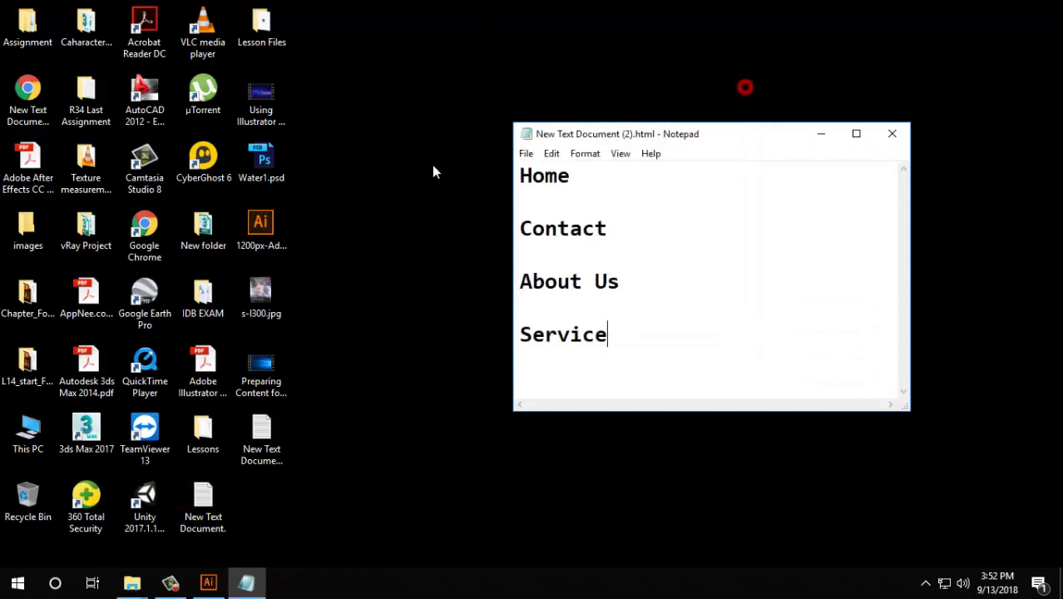
Save the Home, Contact, About Us, Service text to the Desktop as Web.html
{"action": "left_click", "coordinate": [526, 154]}
{"action": "left_click", "coordinate": [560, 220]}
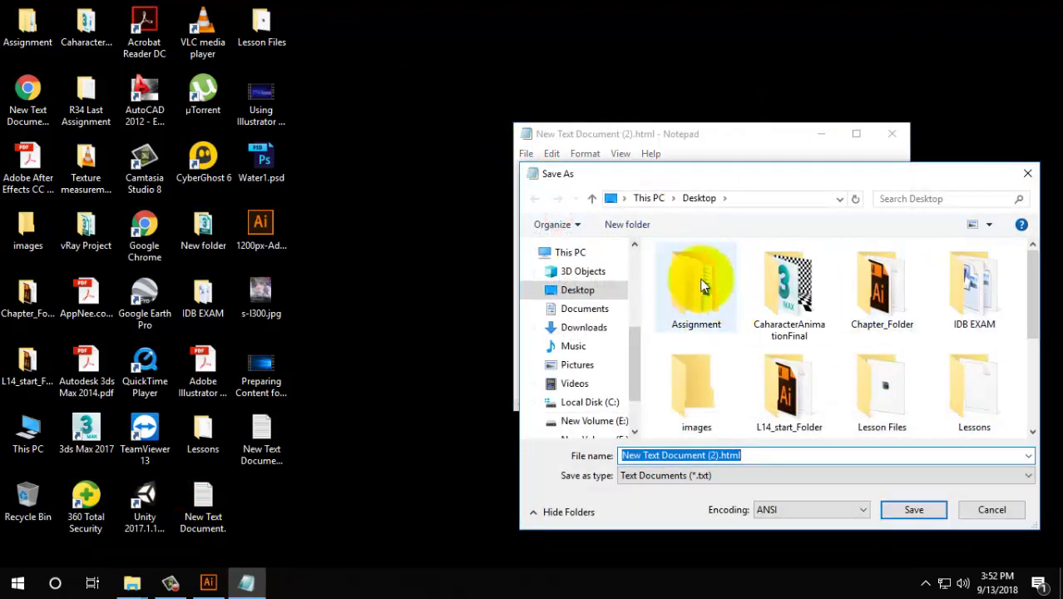
{"action": "left_click", "coordinate": [580, 288]}
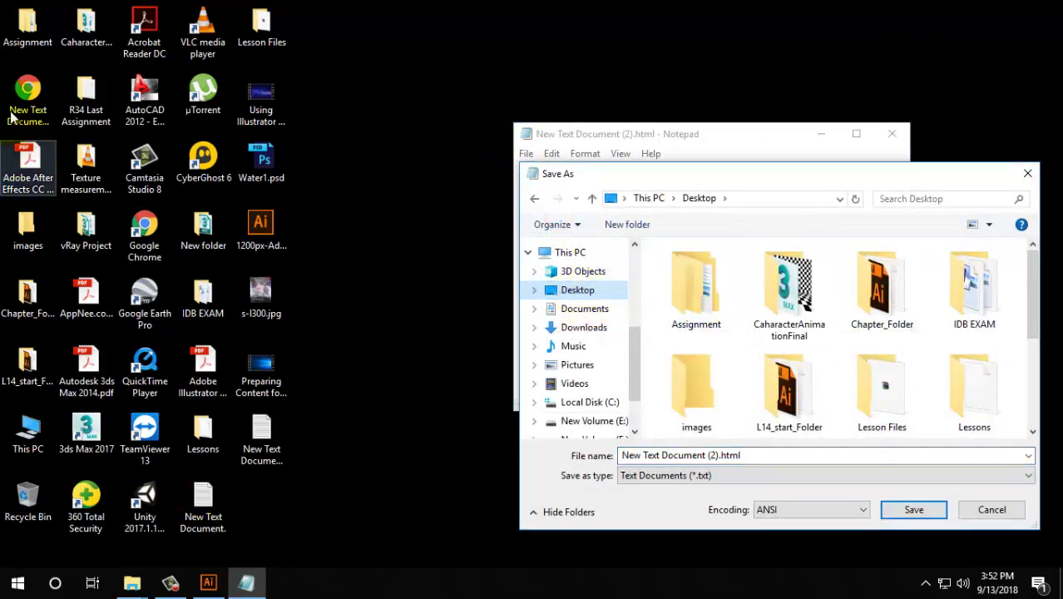
{"action": "left_click", "coordinate": [719, 454]}
{"action": "key", "text": "BackSpace"}
{"action": "key", "text": "BackSpace"}
{"action": "key", "text": "BackSpace"}
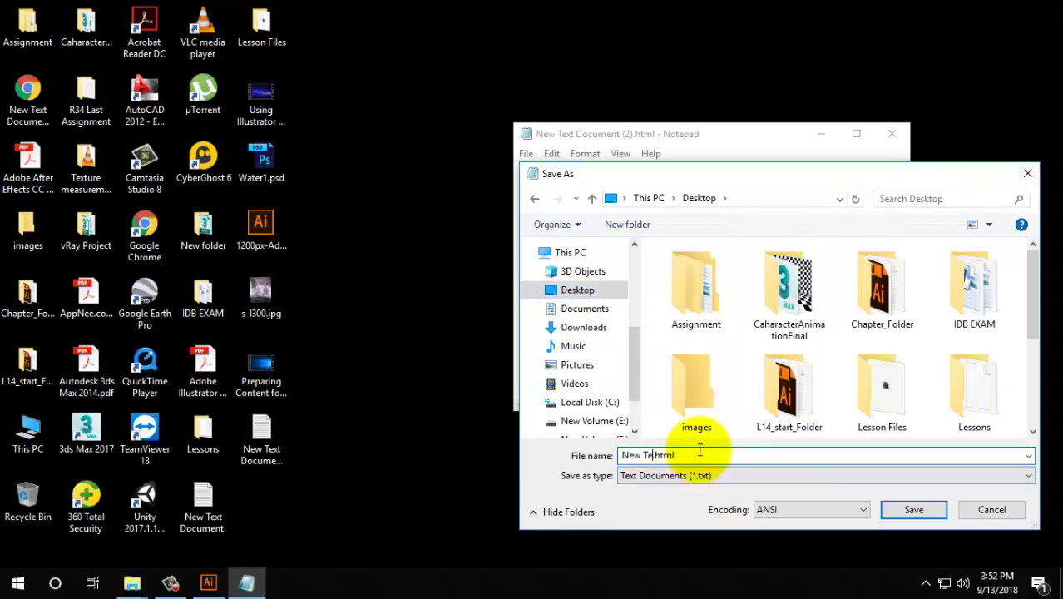
{"action": "key", "text": "BackSpace"}
{"action": "key", "text": "BackSpace"}
{"action": "key", "text": "BackSpace"}
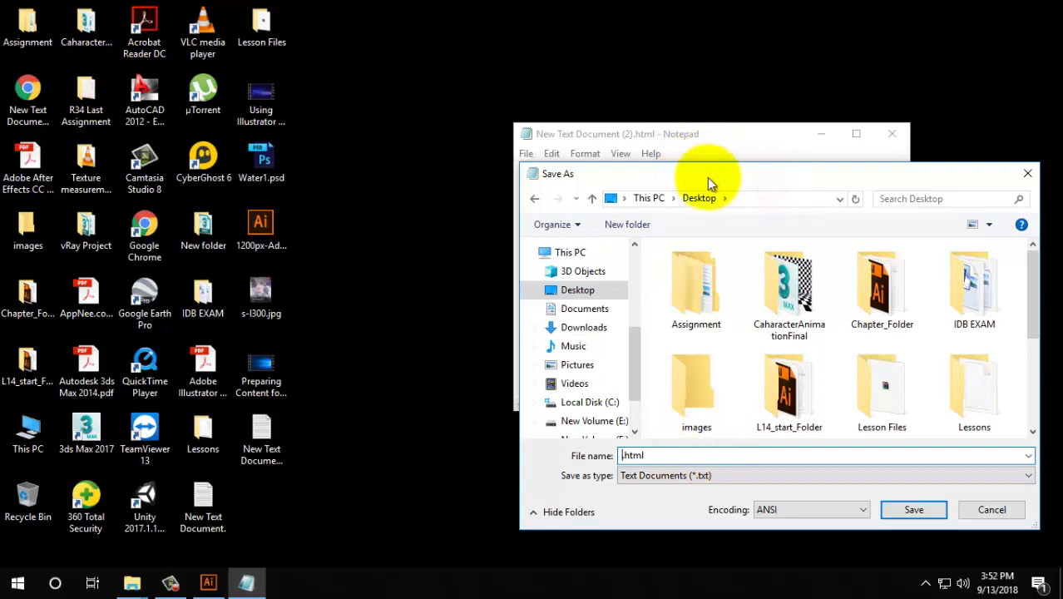
{"action": "left_click_drag", "start_coordinate": [772, 188], "coordinate": [258, 100]}
{"action": "type", "text": "Web"}
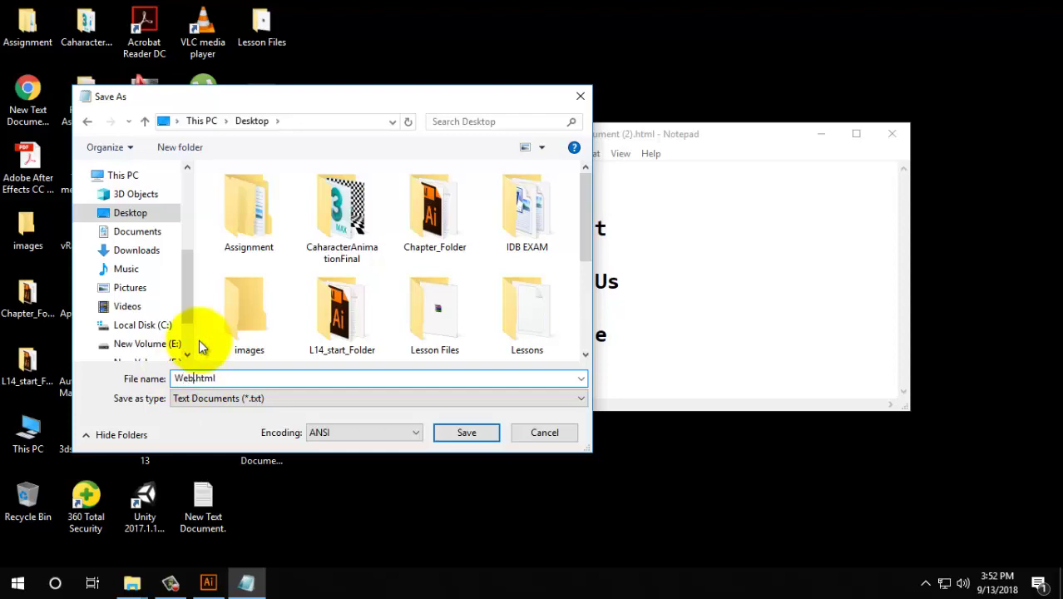
{"action": "left_click", "coordinate": [468, 432]}
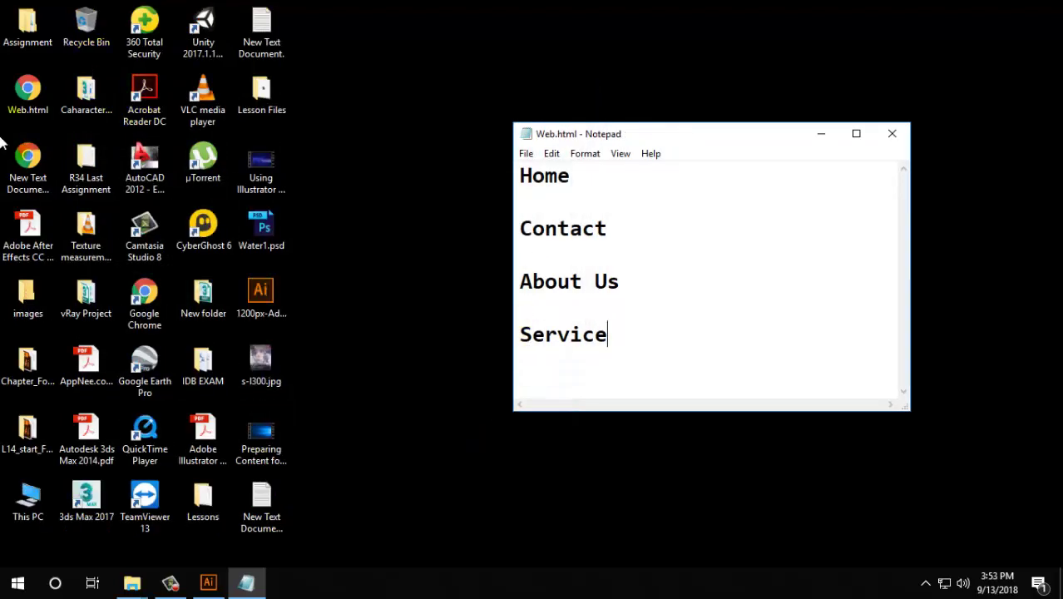
Open Web.html in Chrome on the right half, with Notepad's source snapped left
{"action": "left_click", "coordinate": [27, 91]}
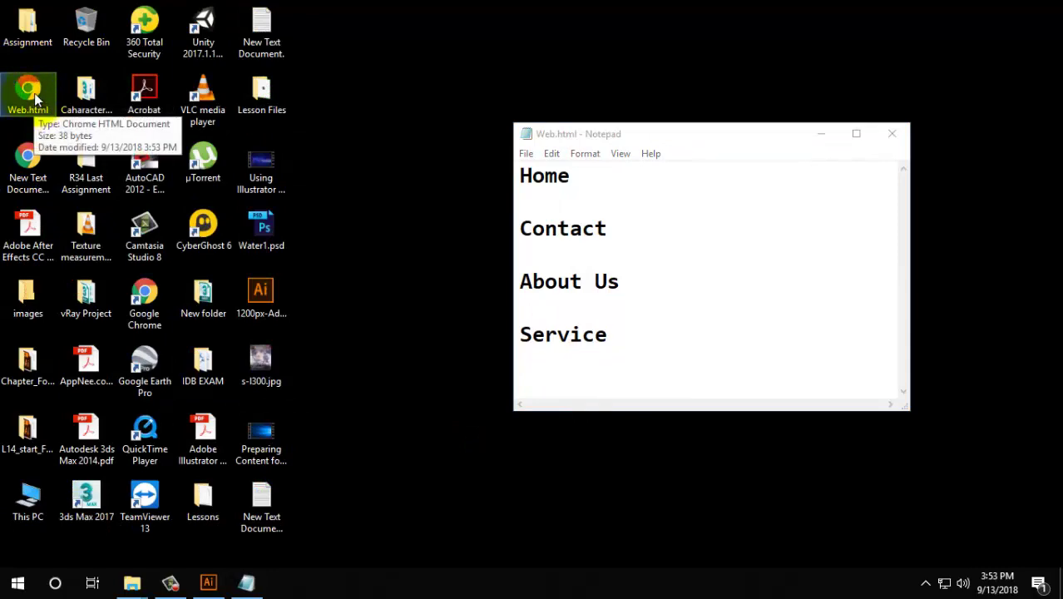
{"action": "double_click", "coordinate": [32, 100]}
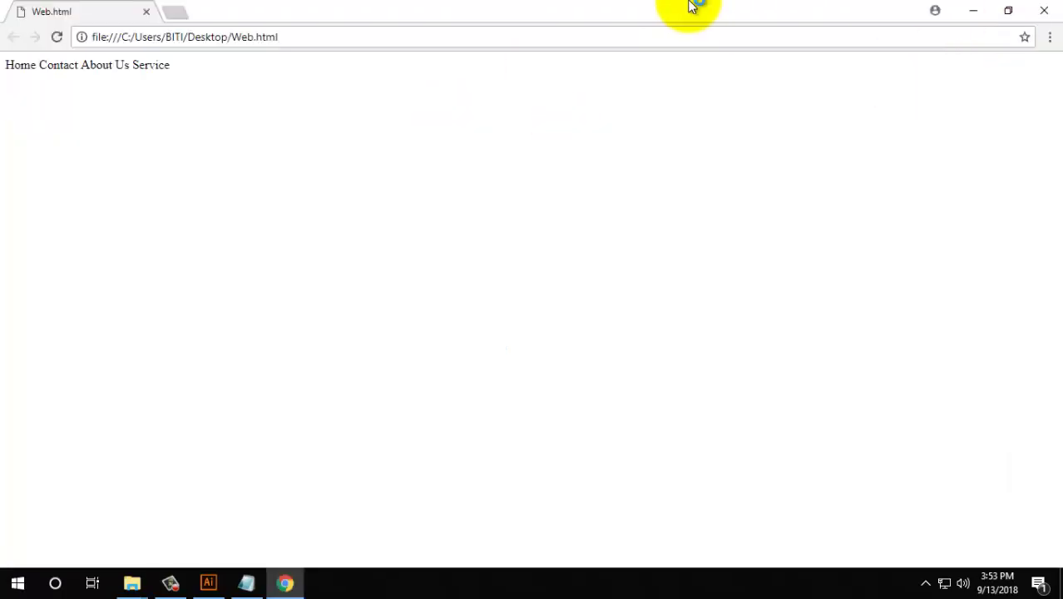
{"action": "left_click_drag", "start_coordinate": [291, 7], "coordinate": [1049, 25]}
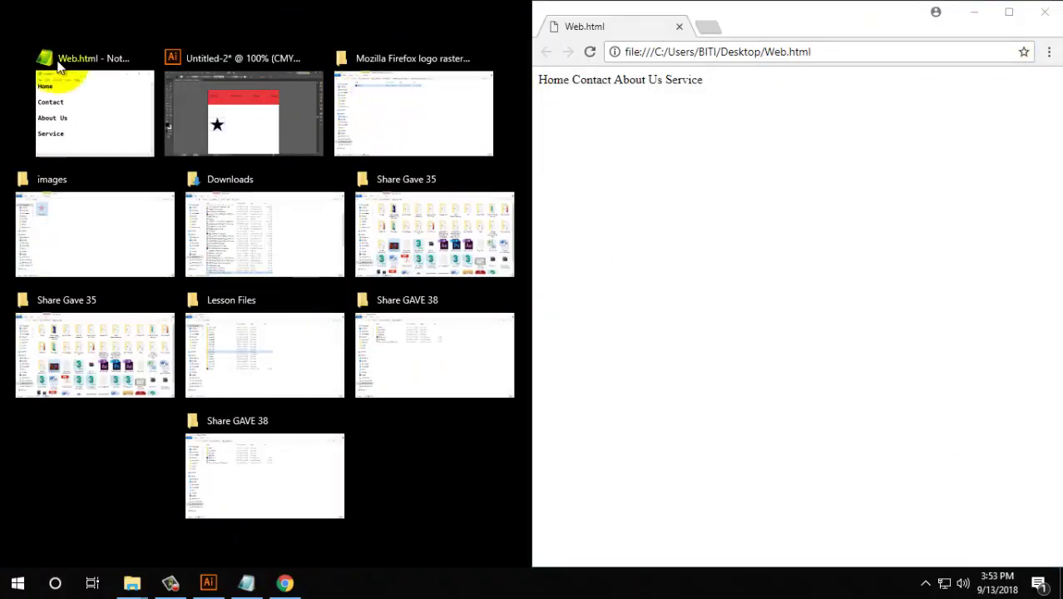
{"action": "left_click", "coordinate": [79, 68]}
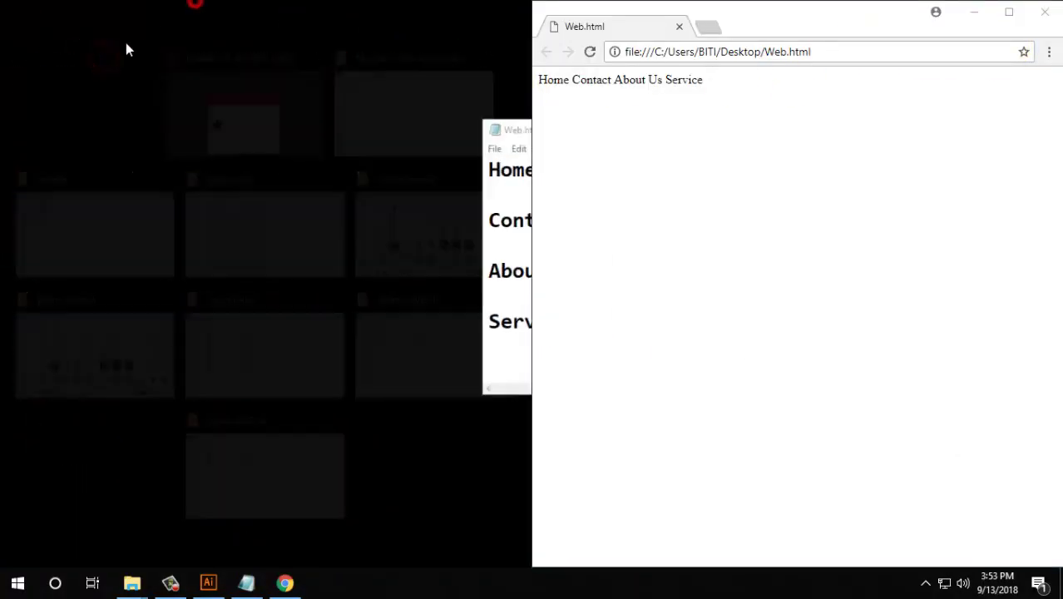
{"action": "left_click", "coordinate": [515, 139]}
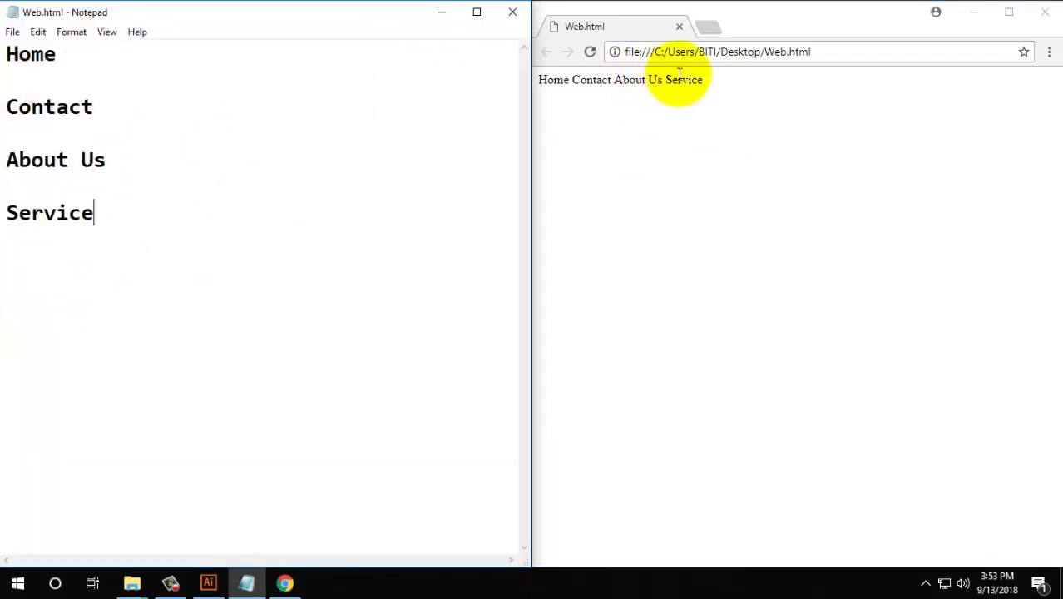
Compare the navigation words on the browser page with those in Notepad's Web.html
{"action": "left_click_drag", "start_coordinate": [730, 78], "coordinate": [531, 72]}
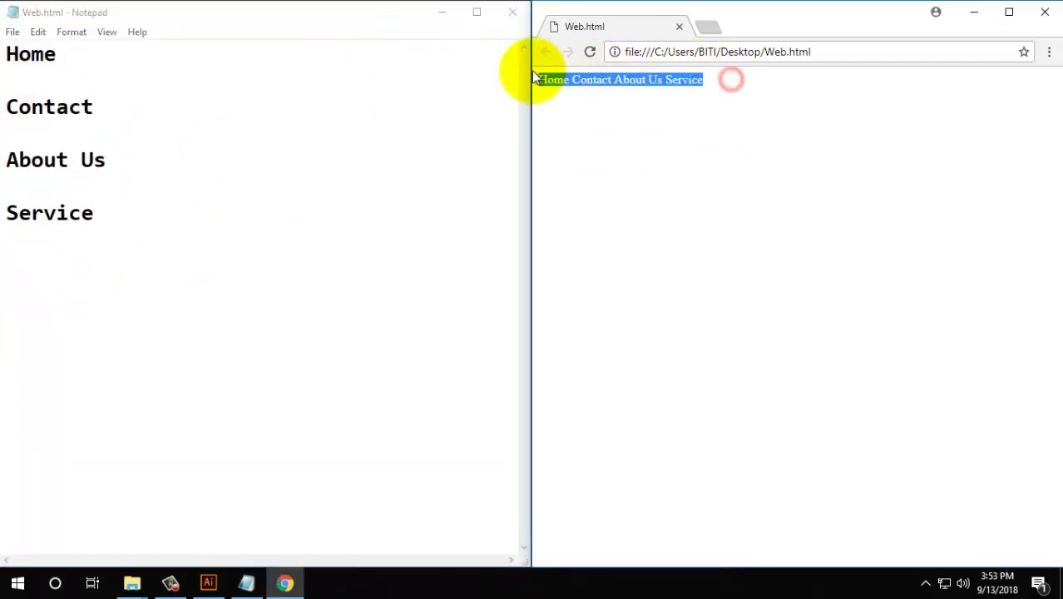
{"action": "left_click", "coordinate": [740, 130]}
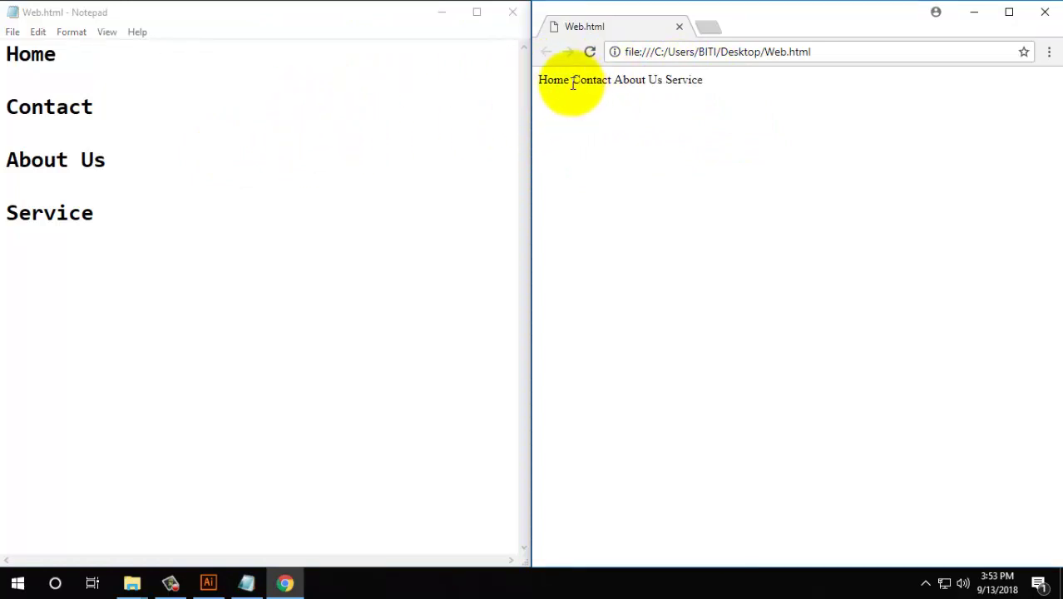
{"action": "left_click_drag", "start_coordinate": [570, 79], "coordinate": [584, 80]}
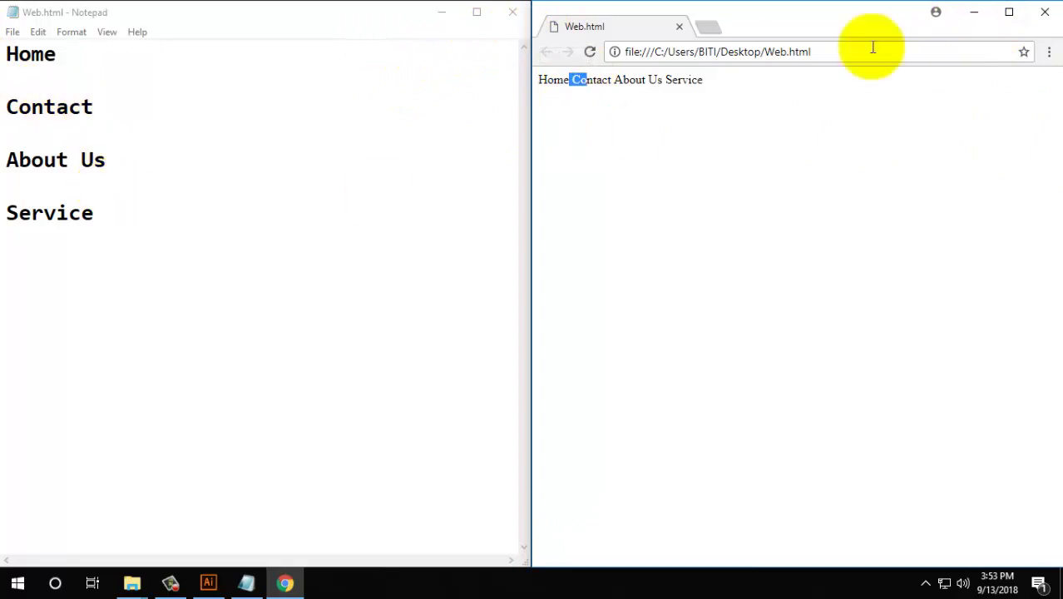
{"action": "left_click", "coordinate": [103, 213]}
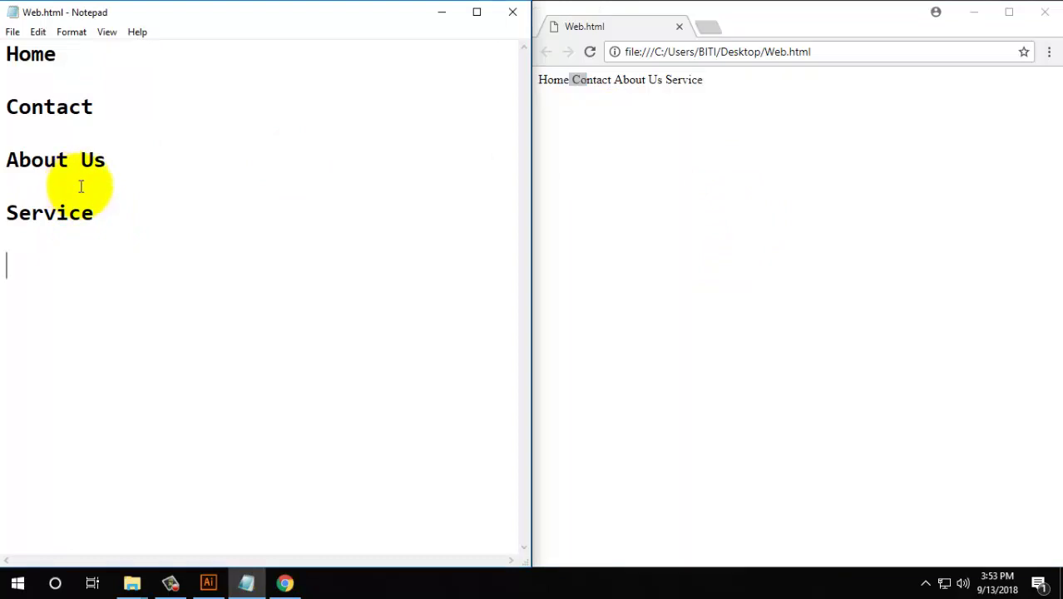
{"action": "left_click_drag", "start_coordinate": [100, 218], "coordinate": [4, 43]}
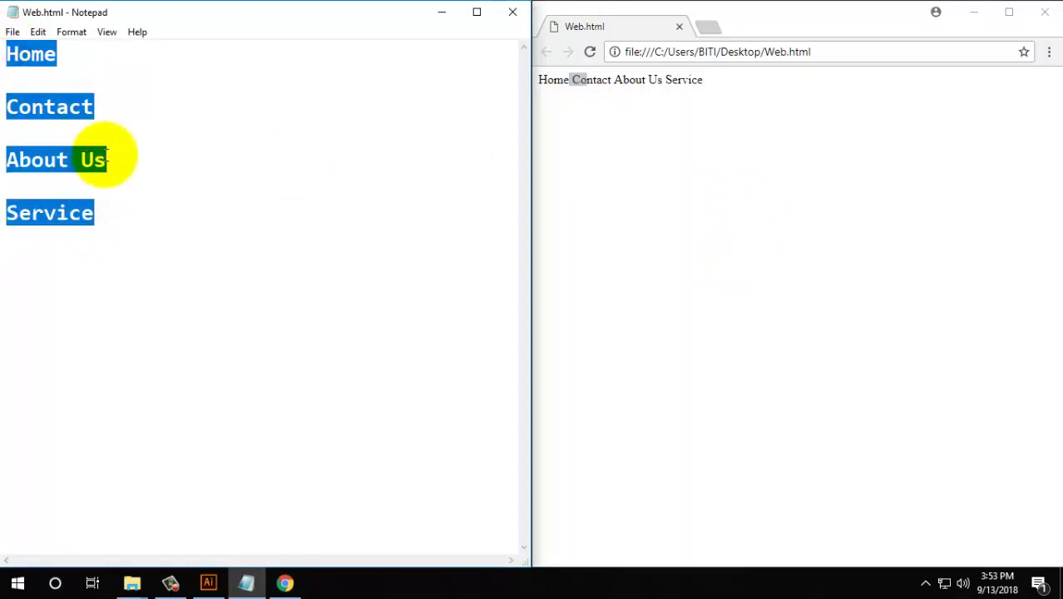
{"action": "left_click", "coordinate": [106, 212]}
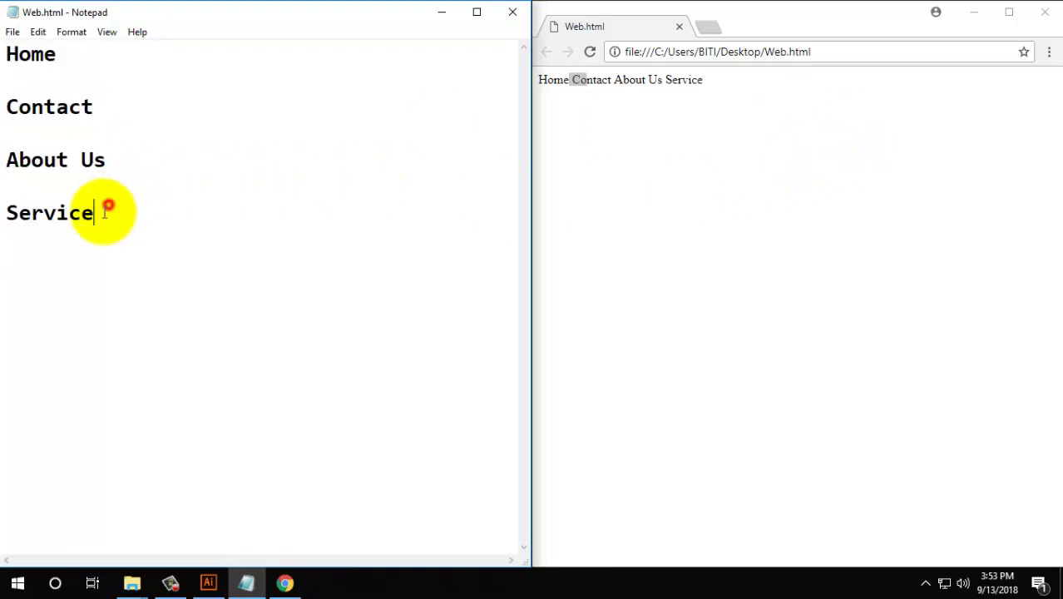
Delete the word Service from Web.html, save, and reload the browser preview
{"action": "double_click", "coordinate": [99, 211]}
{"action": "key", "text": "BackSpace"}
{"action": "left_click", "coordinate": [13, 31]}
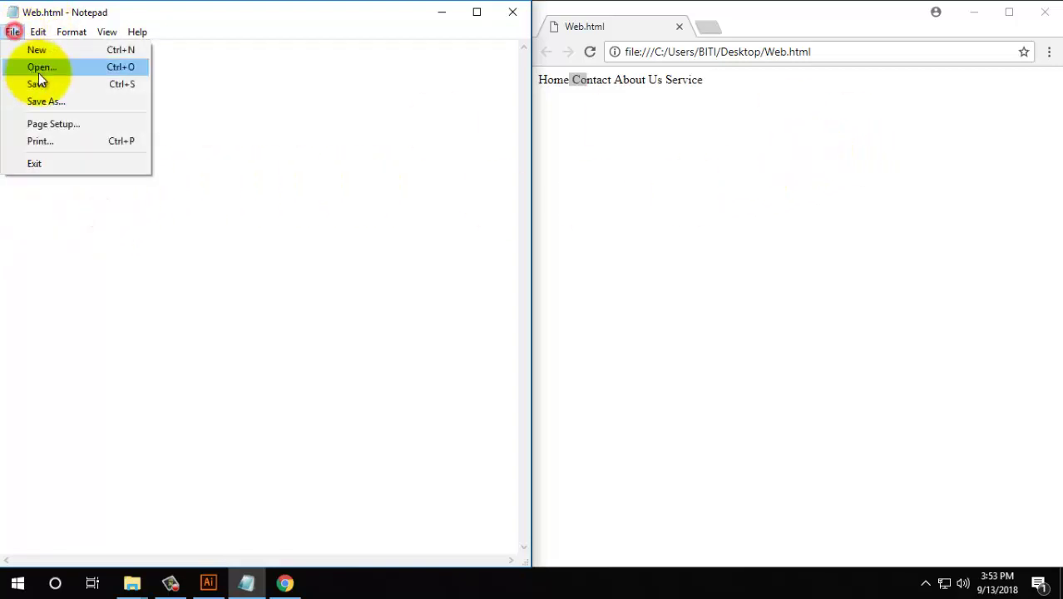
{"action": "left_click", "coordinate": [35, 83]}
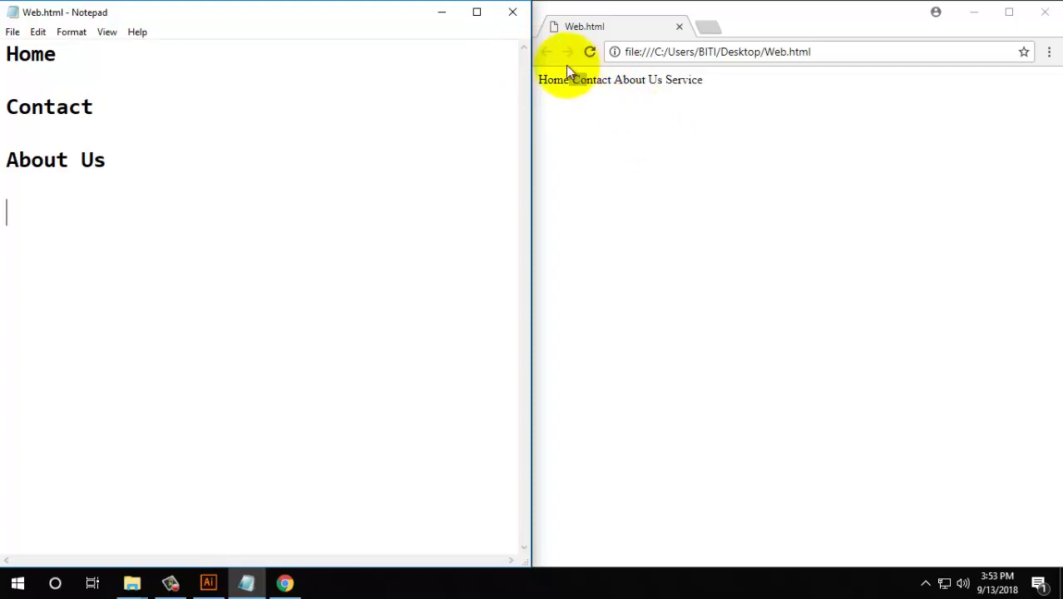
{"action": "left_click", "coordinate": [589, 52]}
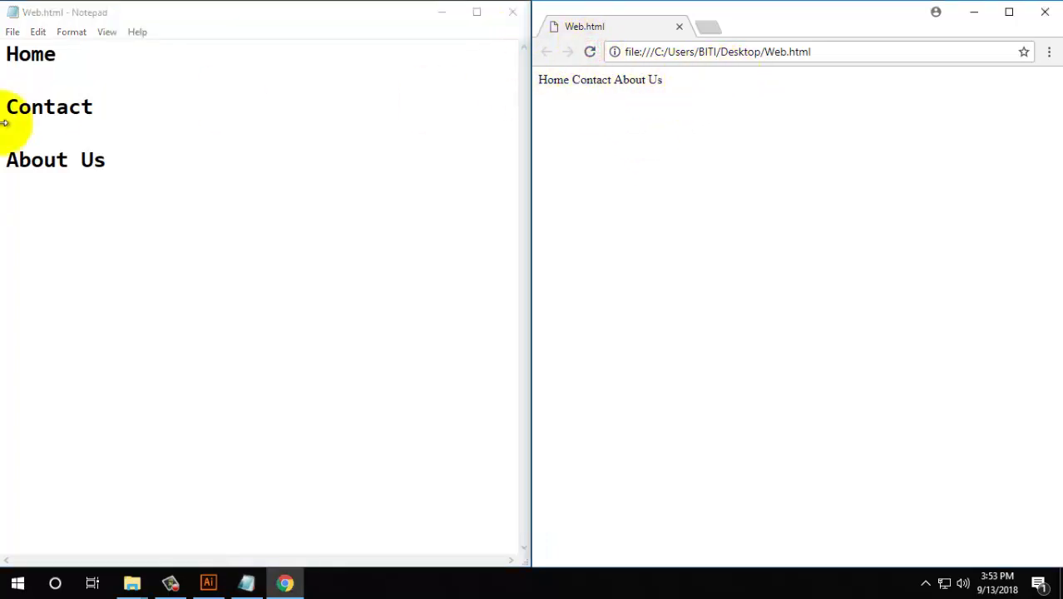
{"action": "left_click", "coordinate": [115, 154]}
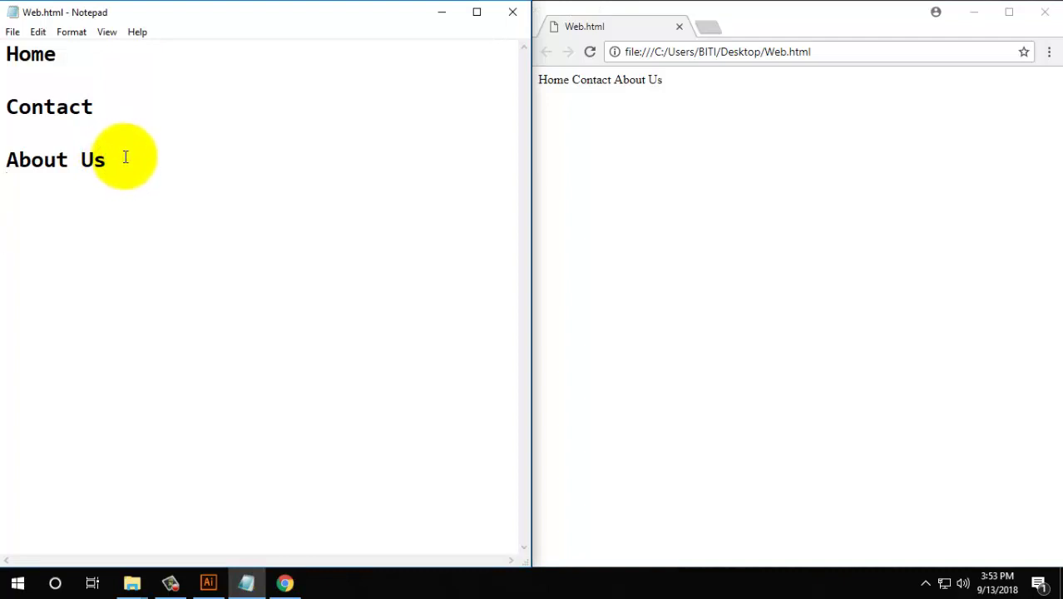
Add a row of periods below About Us, reload the preview, then switch back to Illustrator
{"action": "type", "text": ".............................."}
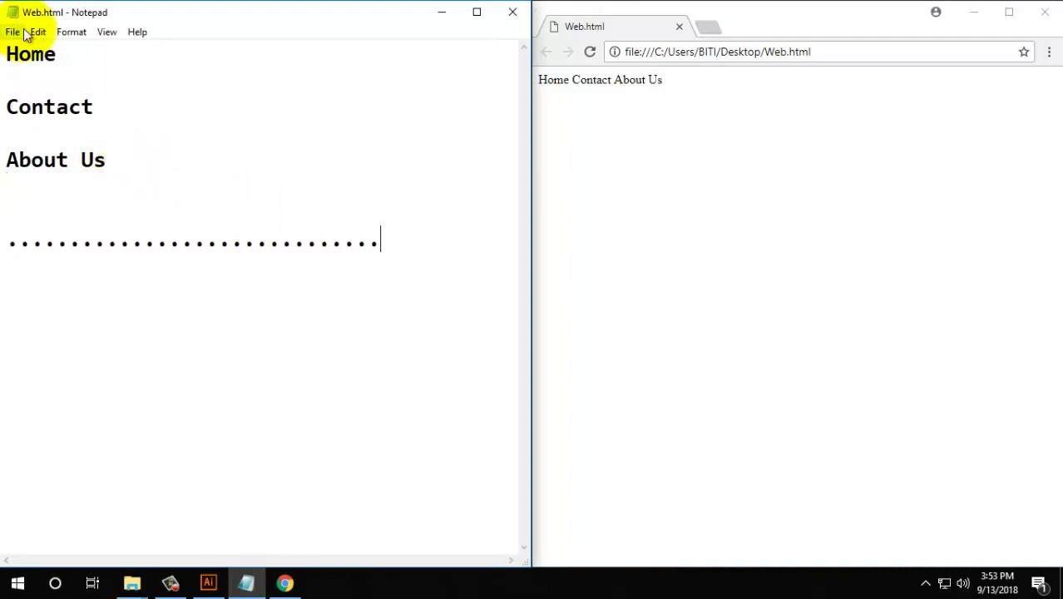
{"action": "left_click", "coordinate": [590, 52]}
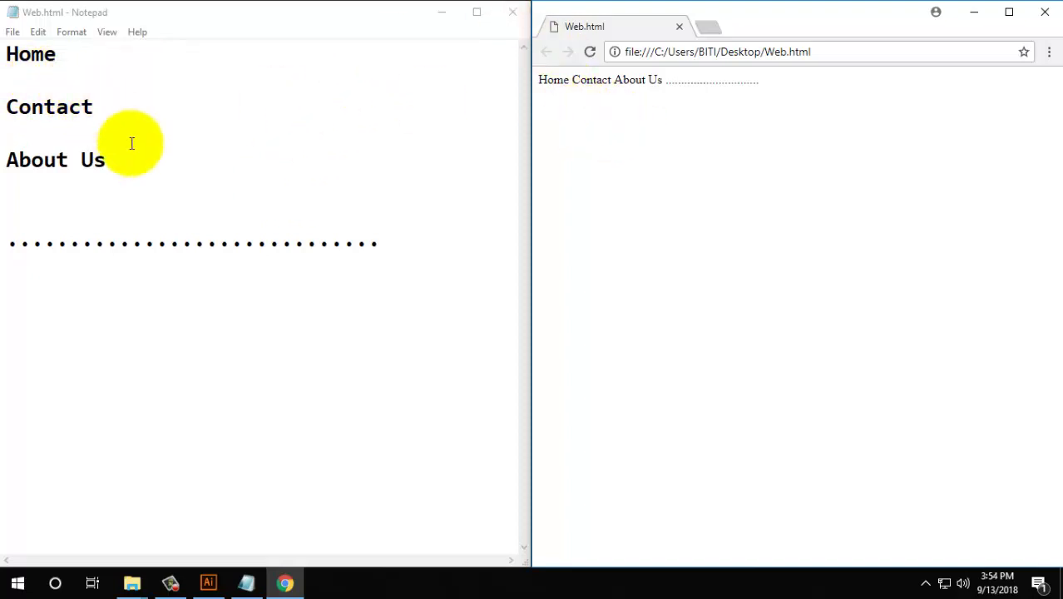
{"action": "left_click_drag", "start_coordinate": [411, 238], "coordinate": [2, 45]}
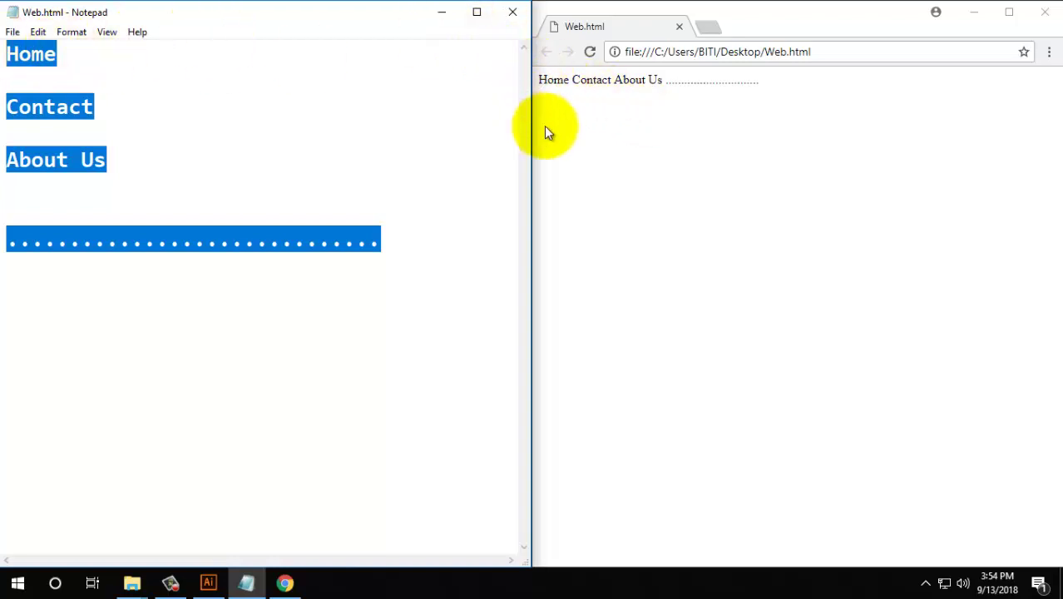
{"action": "left_click", "coordinate": [7, 106], "text": "shift"}
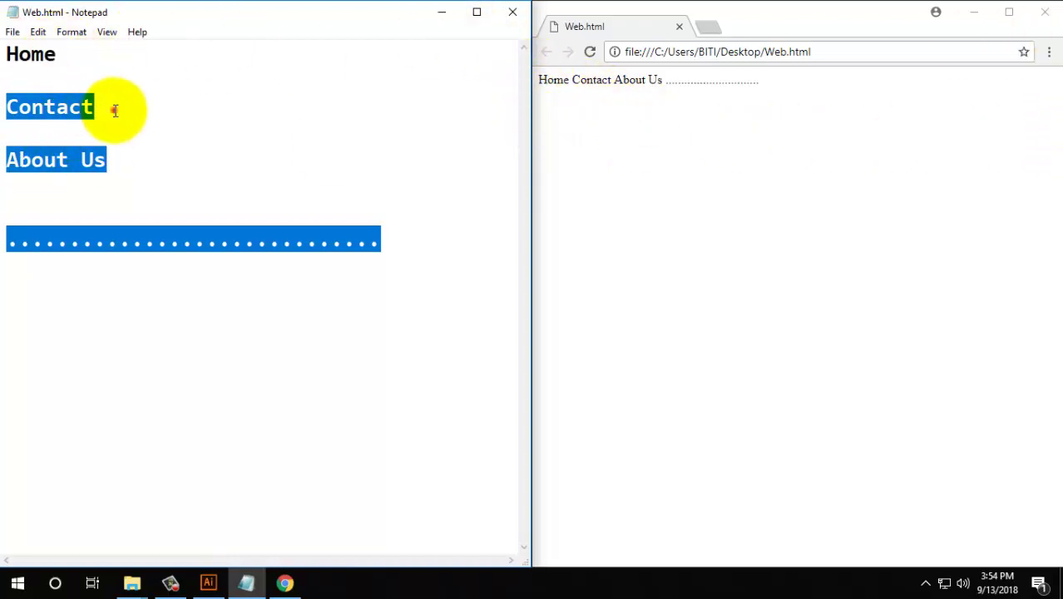
{"action": "left_click", "coordinate": [115, 111]}
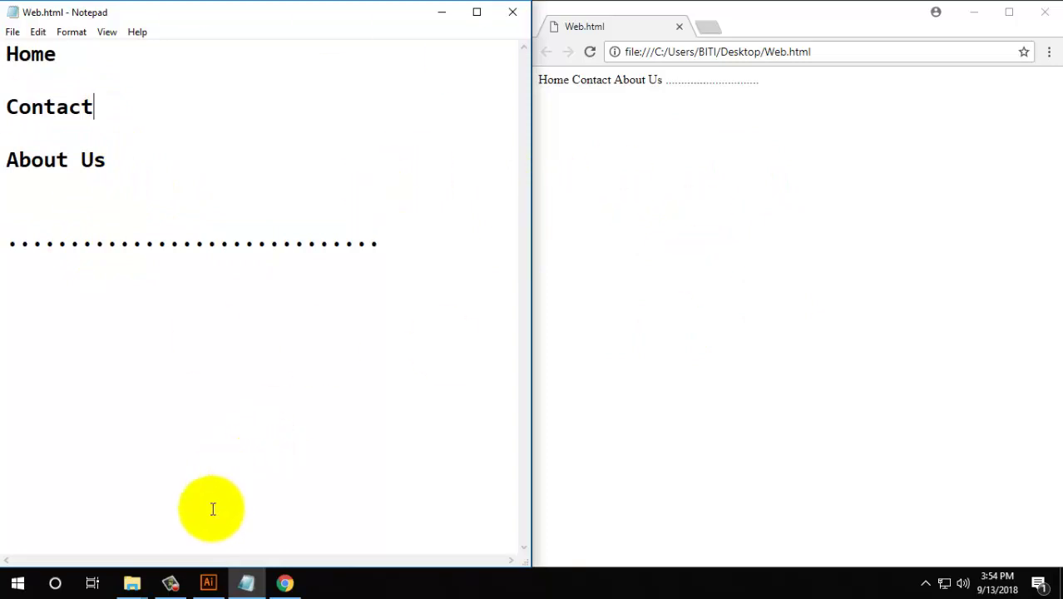
{"action": "left_click", "coordinate": [208, 582]}
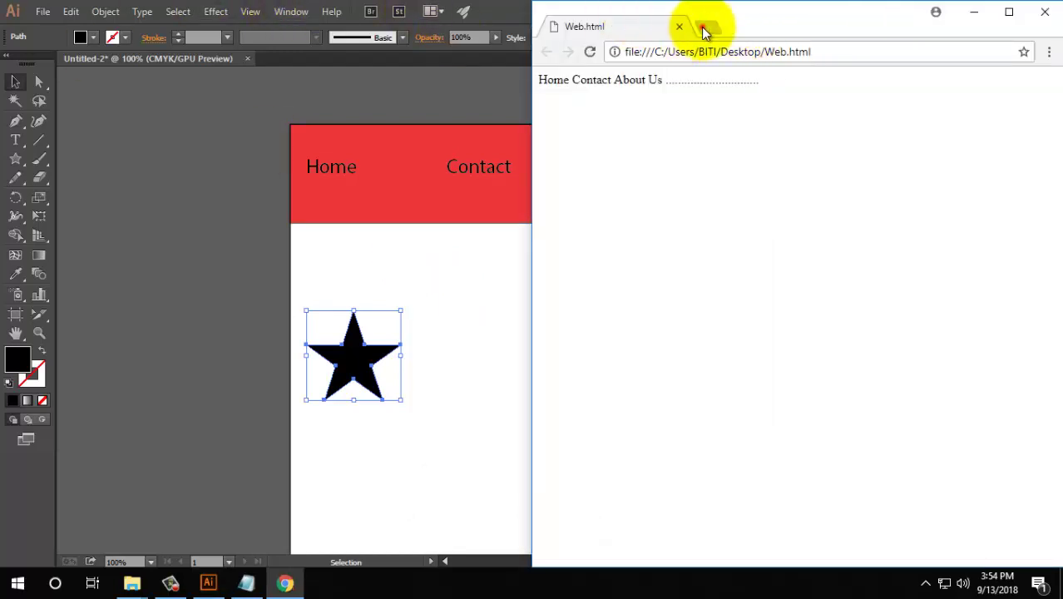
Search Google for 'BBC' in a new, maximized Chrome tab and open BBC - Homepage
{"action": "left_click", "coordinate": [702, 30]}
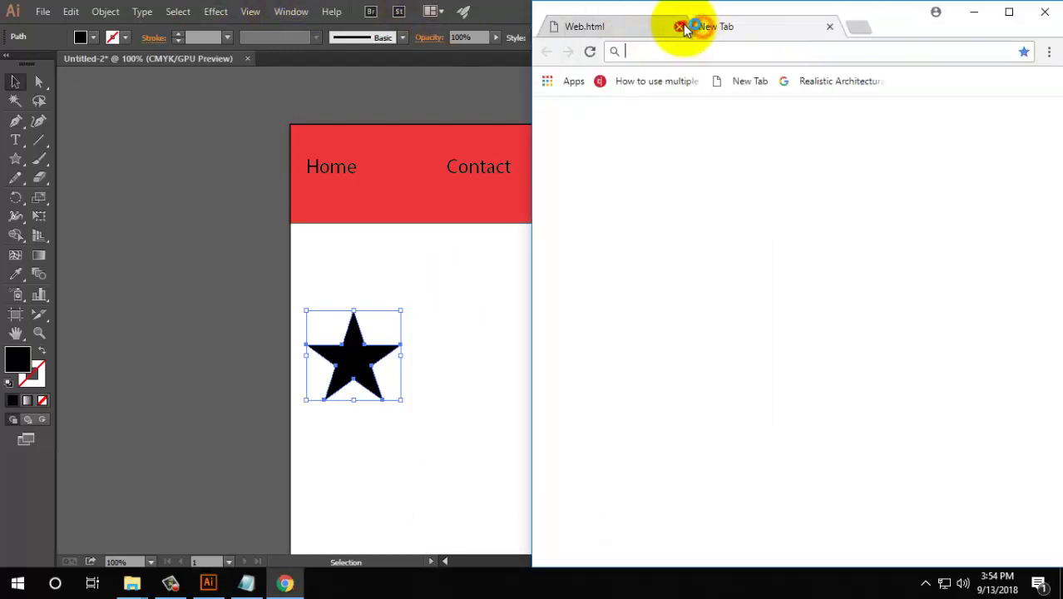
{"action": "left_click", "coordinate": [1008, 12]}
{"action": "left_click", "coordinate": [373, 306]}
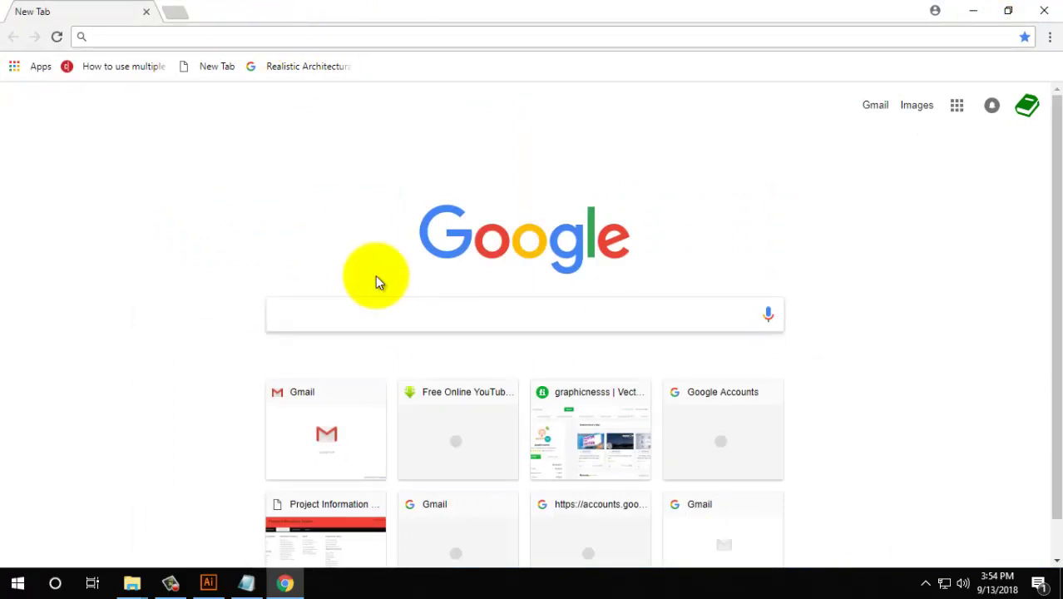
{"action": "type", "text": "BBC"}
{"action": "key", "text": "Return"}
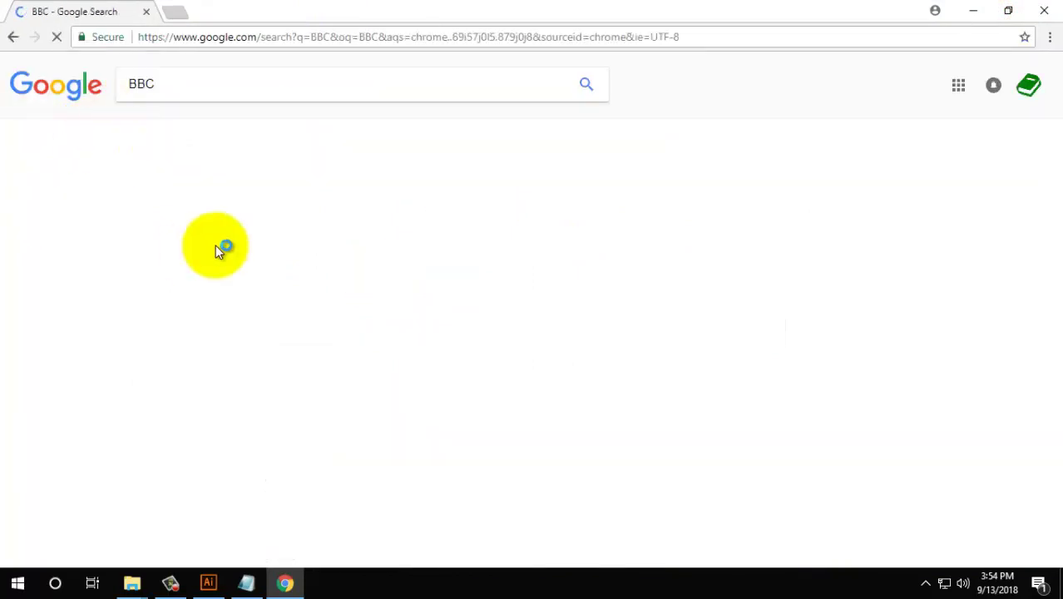
{"action": "left_click", "coordinate": [198, 200]}
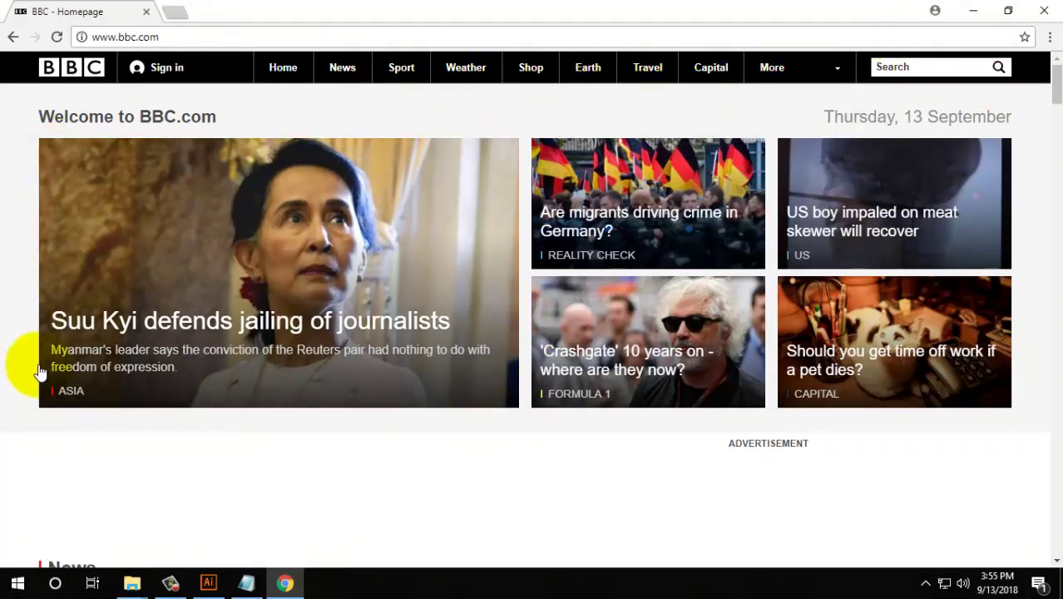
Scroll through the BBC homepage to study its header and B/B/C logo
{"action": "scroll", "coordinate": [432, 253], "scroll_direction": "down", "scroll_amount": 5}
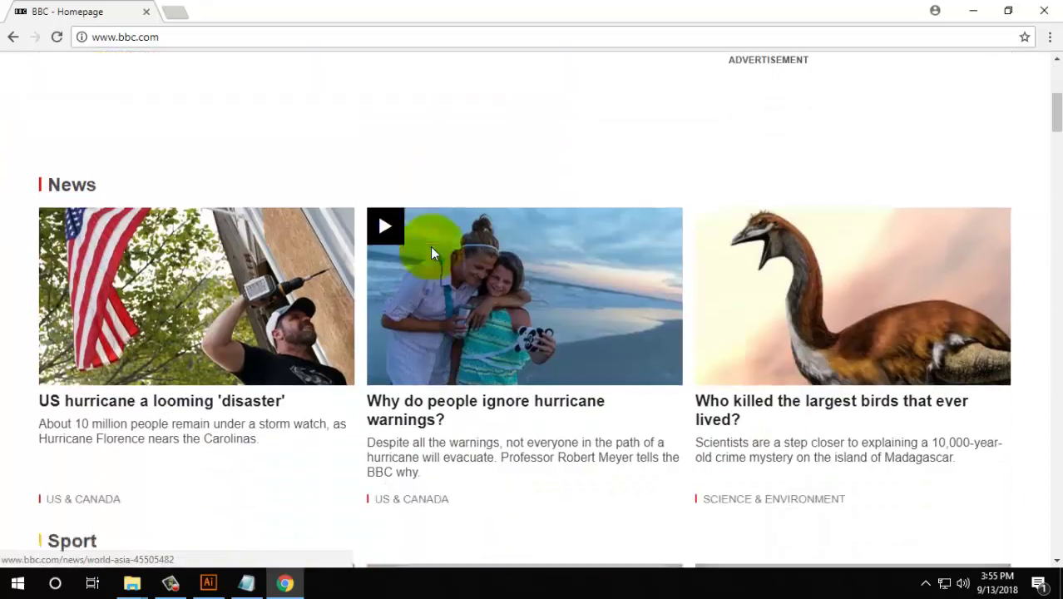
{"action": "scroll", "coordinate": [187, 204], "scroll_direction": "up", "scroll_amount": 4}
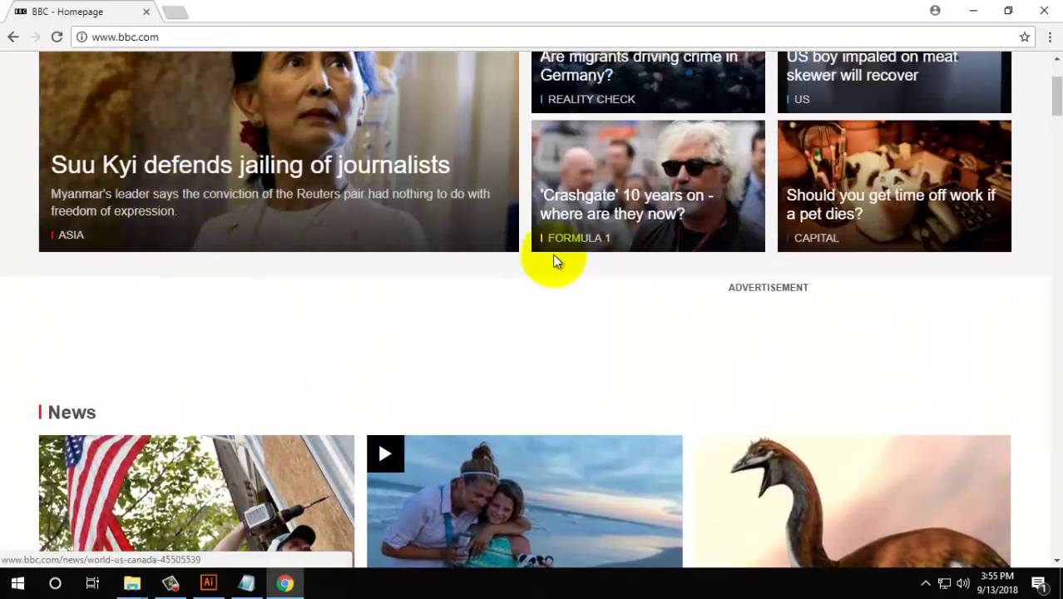
{"action": "scroll", "coordinate": [555, 242], "scroll_direction": "down", "scroll_amount": 4}
{"action": "scroll", "coordinate": [556, 222], "scroll_direction": "down", "scroll_amount": 5}
{"action": "scroll", "coordinate": [555, 221], "scroll_direction": "down", "scroll_amount": 5}
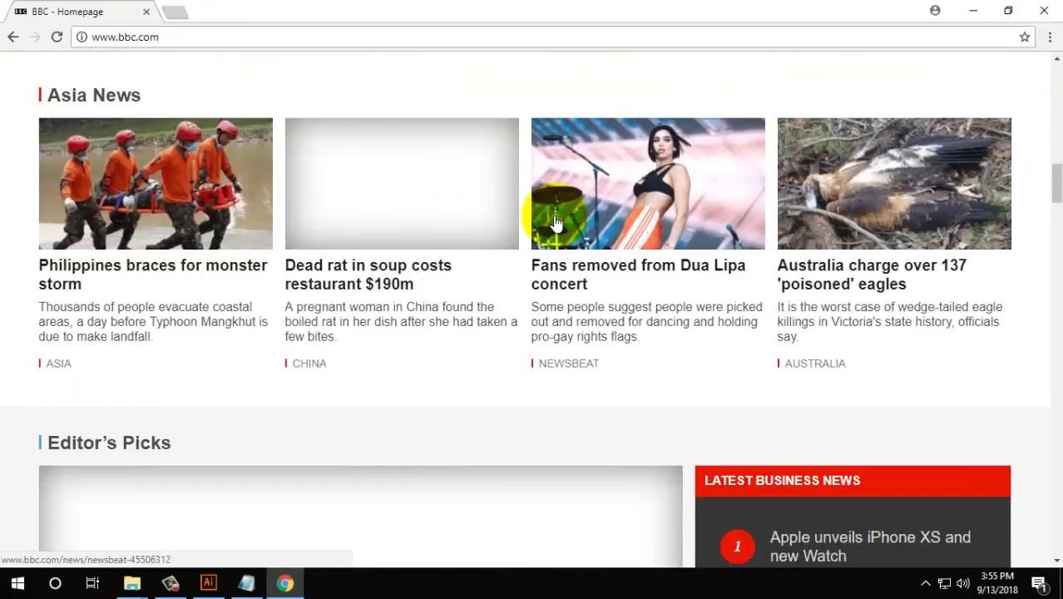
{"action": "scroll", "coordinate": [555, 223], "scroll_direction": "down", "scroll_amount": 5}
{"action": "scroll", "coordinate": [553, 225], "scroll_direction": "down", "scroll_amount": 3}
{"action": "scroll", "coordinate": [545, 233], "scroll_direction": "up", "scroll_amount": 10}
{"action": "scroll", "coordinate": [542, 240], "scroll_direction": "up", "scroll_amount": 8}
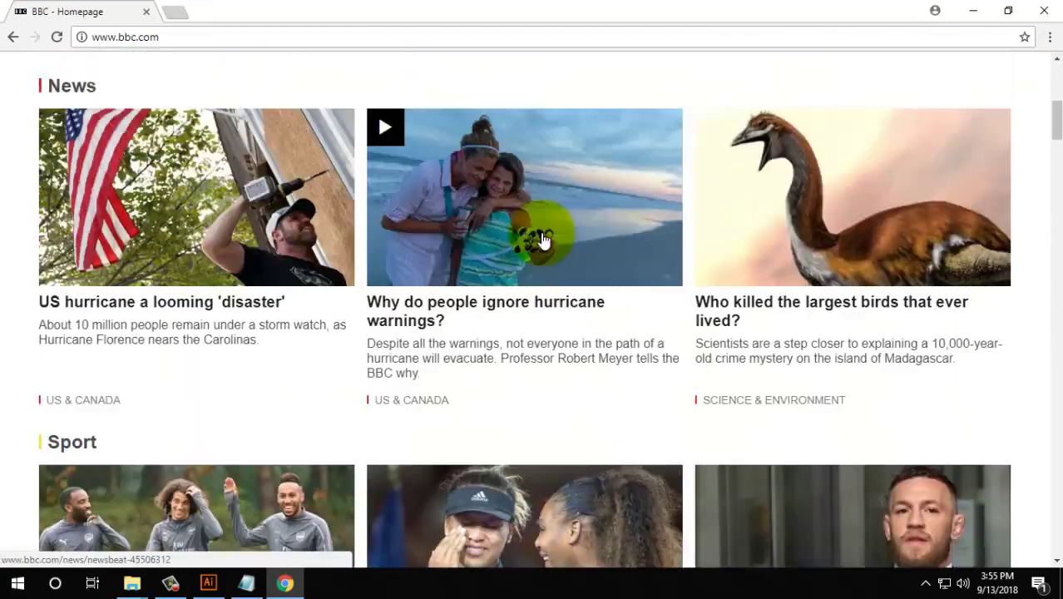
{"action": "scroll", "coordinate": [542, 239], "scroll_direction": "up", "scroll_amount": 10}
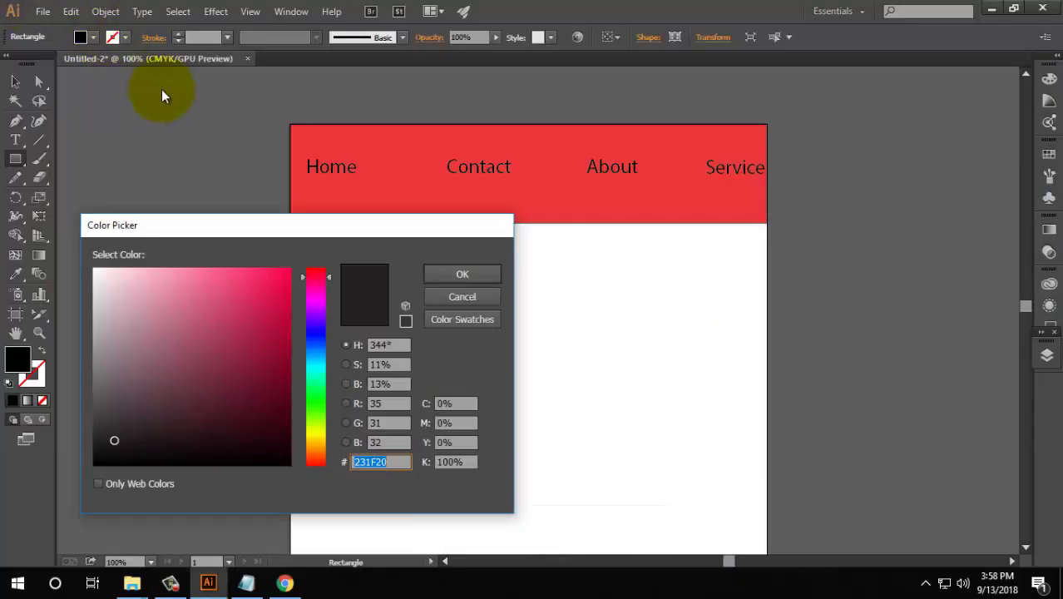
Fill the small square below the red header with black
{"action": "left_click", "coordinate": [104, 254]}
{"action": "left_click", "coordinate": [462, 270]}
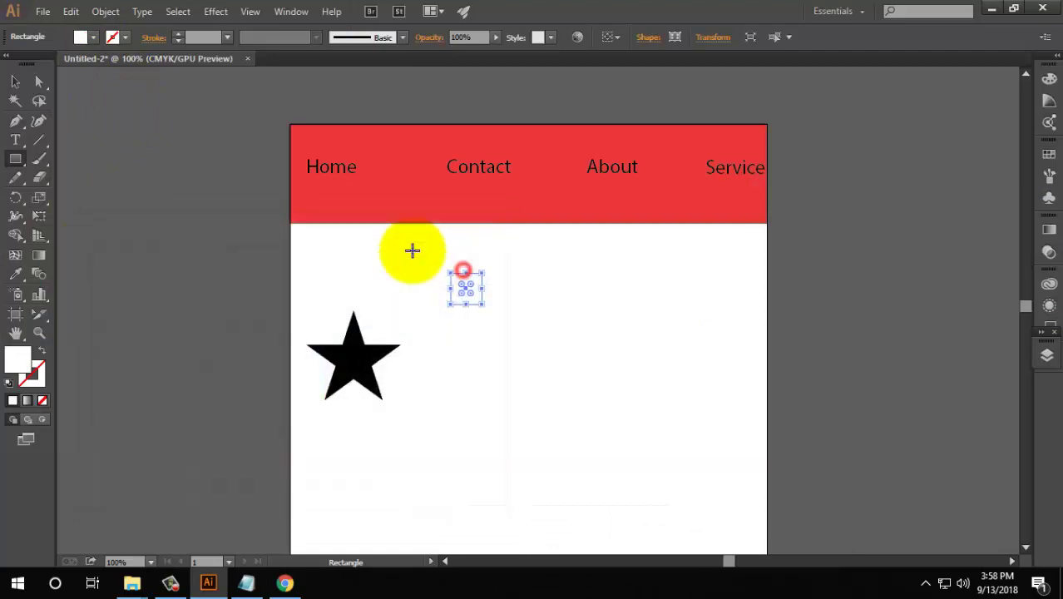
{"action": "left_click", "coordinate": [286, 582]}
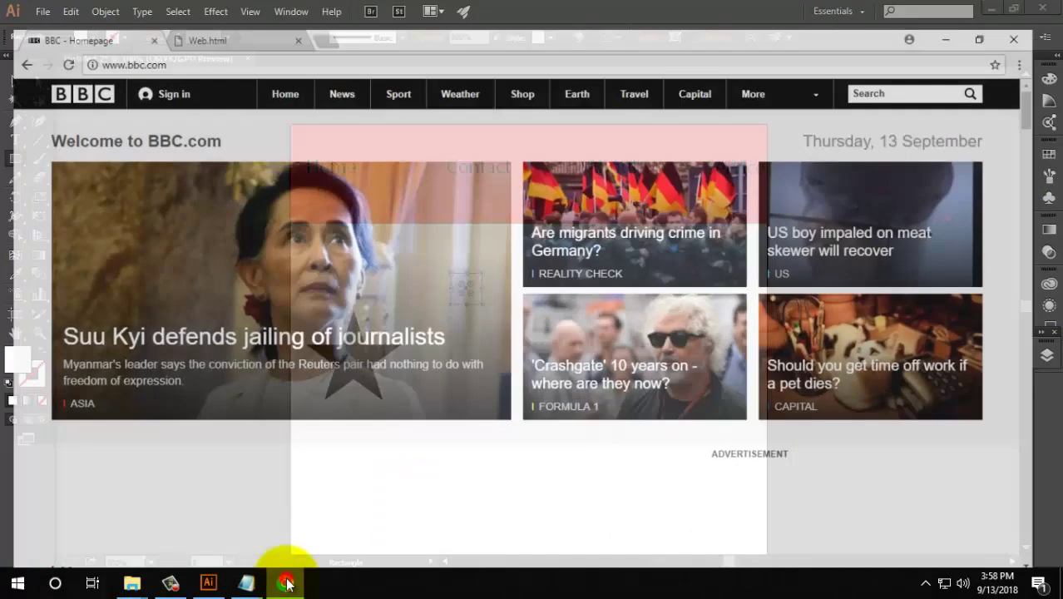
{"action": "left_click", "coordinate": [14, 79]}
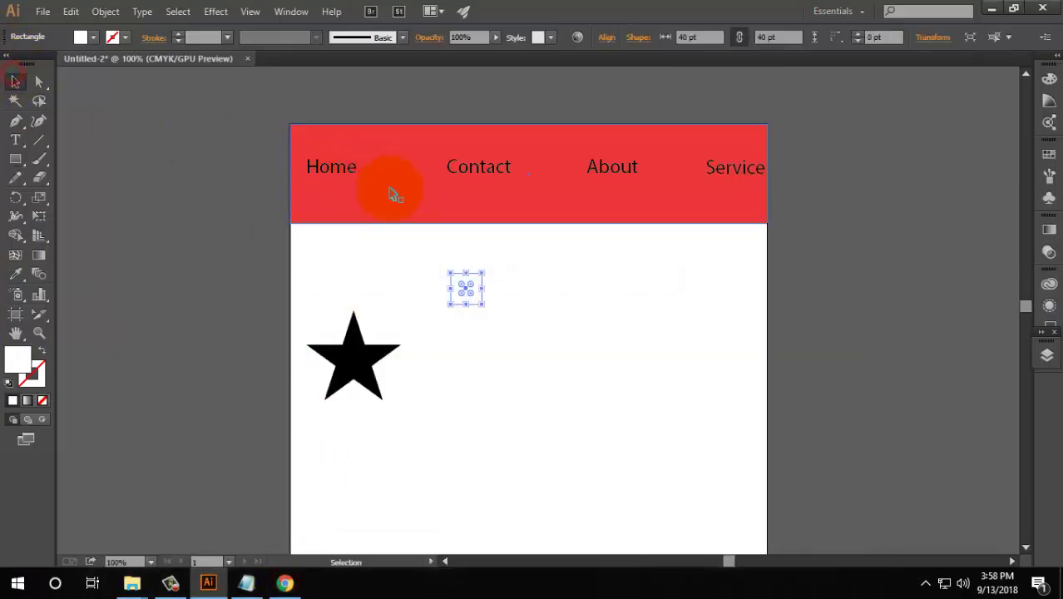
{"action": "left_click", "coordinate": [389, 186]}
{"action": "left_click", "coordinate": [464, 288]}
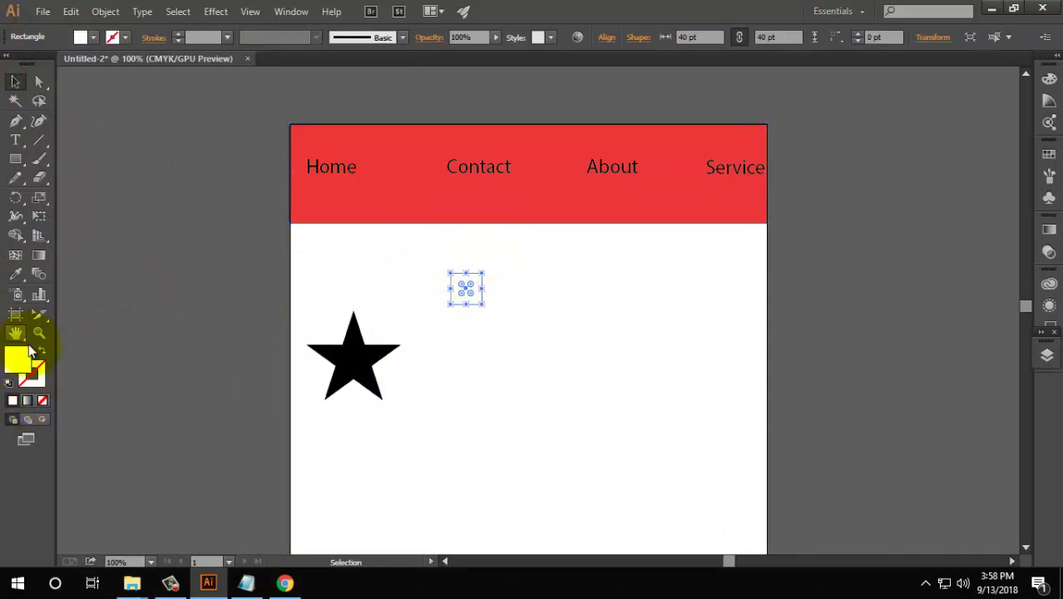
{"action": "double_click", "coordinate": [30, 359]}
{"action": "left_click", "coordinate": [125, 444]}
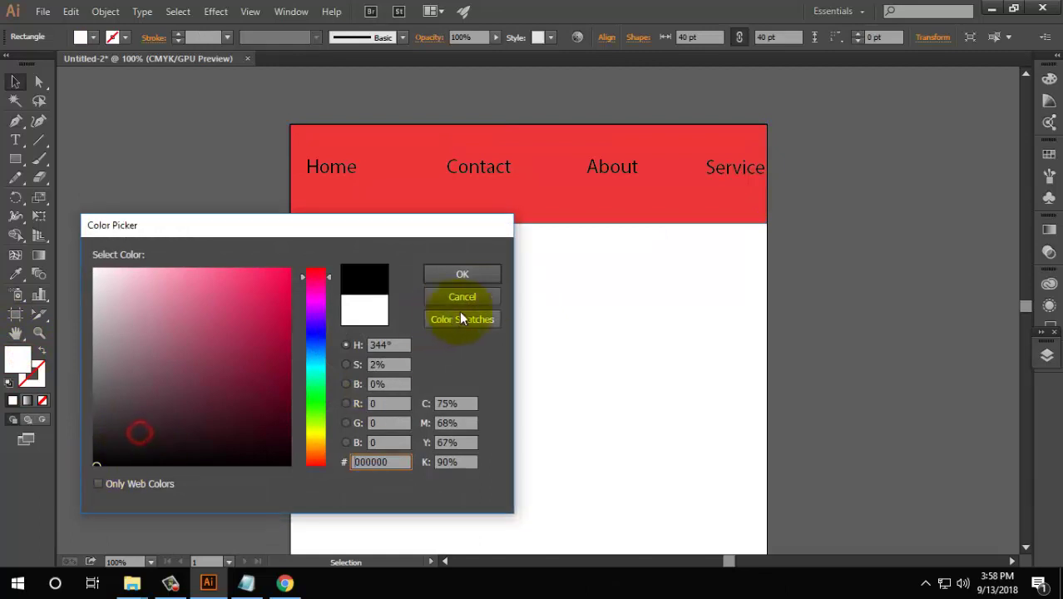
{"action": "left_click", "coordinate": [463, 273]}
Add a white letter B inside the black square, enlarged and centred
{"action": "key", "text": "t"}
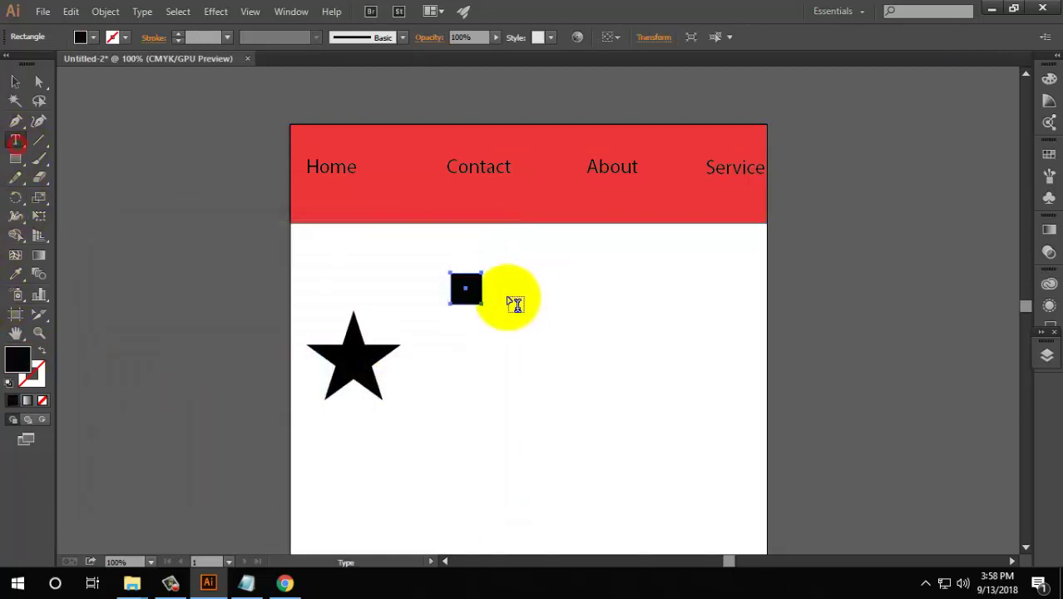
{"action": "key", "text": "ctrl+equal"}
{"action": "key", "text": "ctrl+equal"}
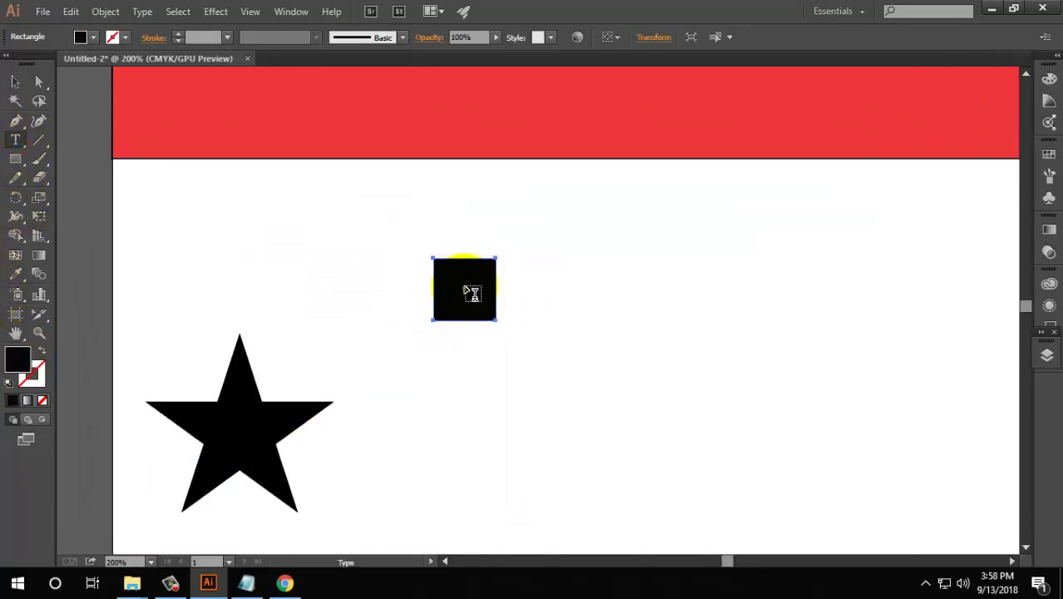
{"action": "left_click", "coordinate": [466, 289]}
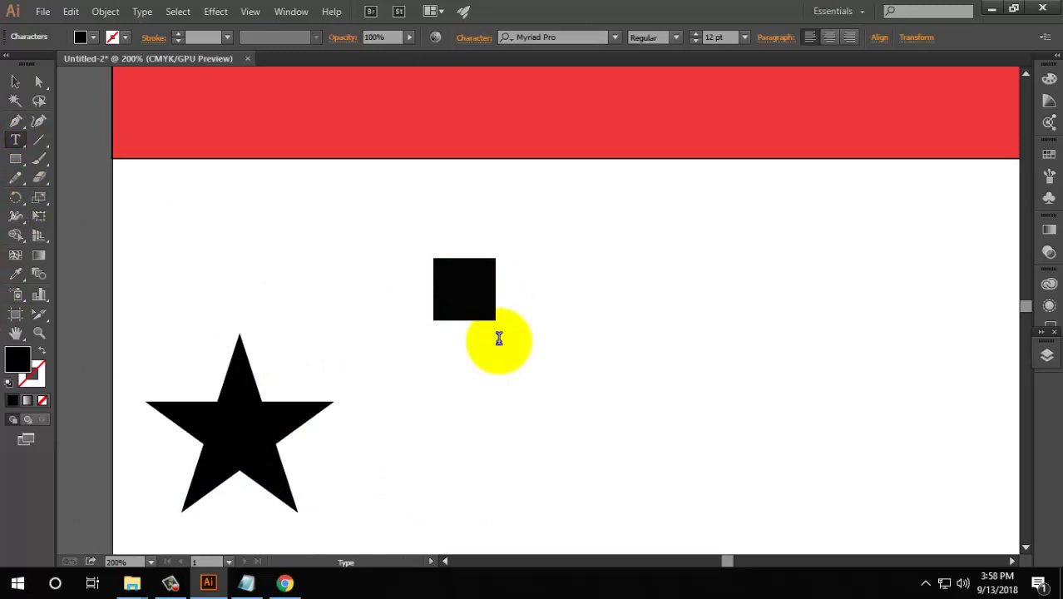
{"action": "left_click", "coordinate": [467, 286]}
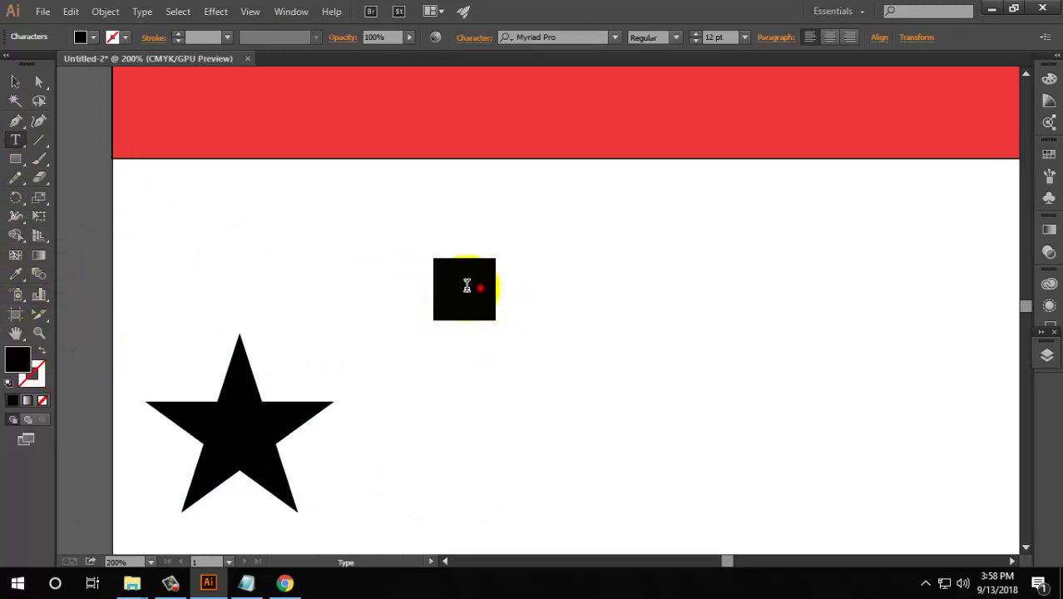
{"action": "double_click", "coordinate": [17, 358]}
{"action": "left_click_drag", "start_coordinate": [129, 291], "coordinate": [98, 268]}
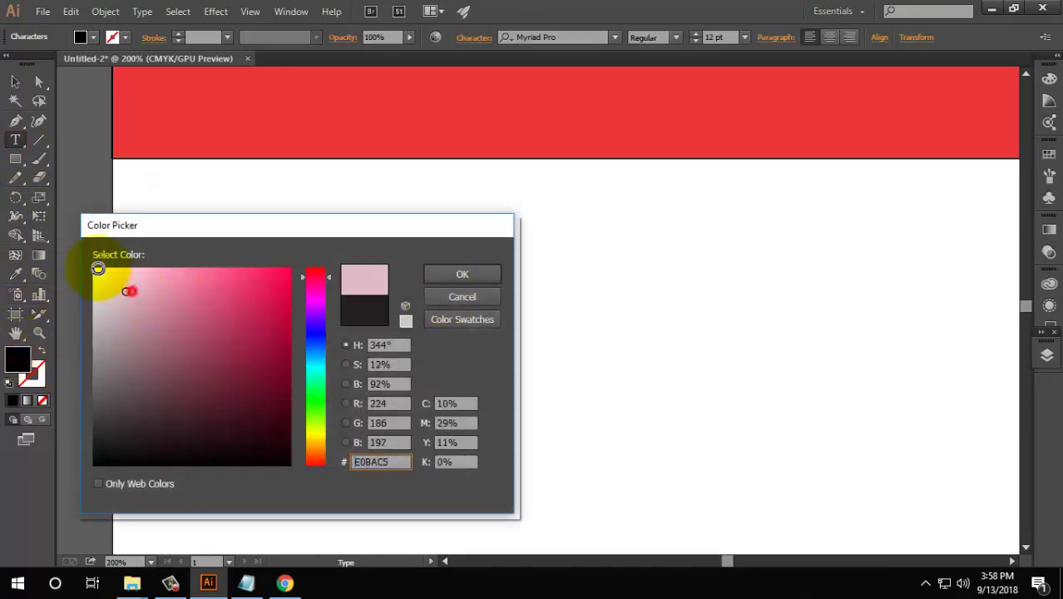
{"action": "left_click", "coordinate": [437, 274]}
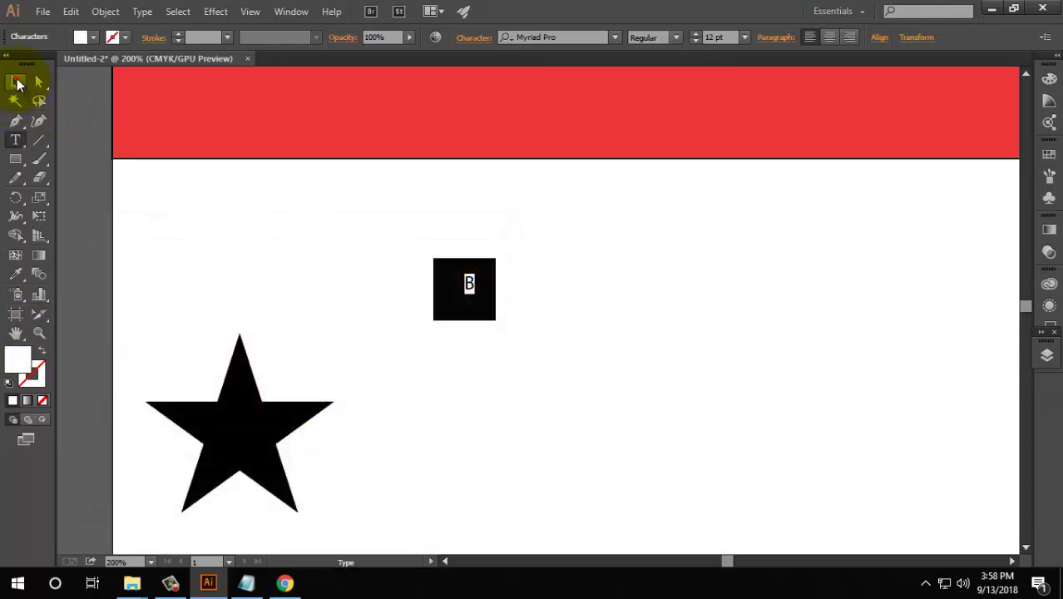
{"action": "left_click", "coordinate": [18, 83]}
{"action": "mouse_move", "coordinate": [476, 297]}
{"action": "left_mouse_down"}
{"action": "mouse_move", "coordinate": [487, 297]}
{"action": "mouse_move", "coordinate": [475, 305]}
{"action": "left_mouse_up"}
{"action": "left_click", "coordinate": [543, 318]}
Duplicate the lettered square to the right and change the third box's letter to C
{"action": "left_click_drag", "start_coordinate": [348, 213], "coordinate": [522, 344]}
{"action": "left_click_drag", "start_coordinate": [475, 304], "coordinate": [661, 309], "text": "alt"}
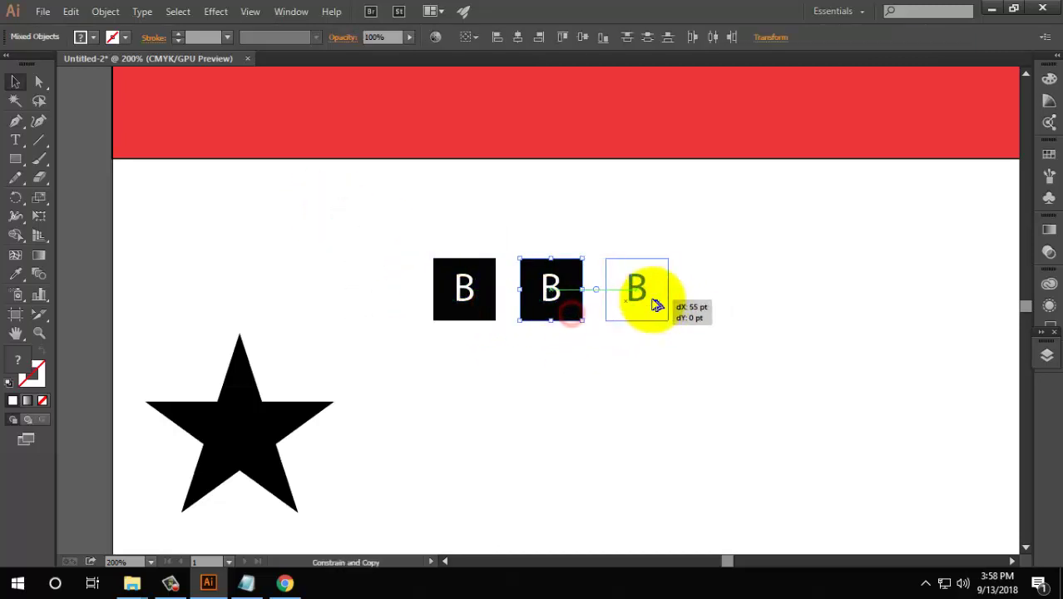
{"action": "left_click", "coordinate": [14, 139]}
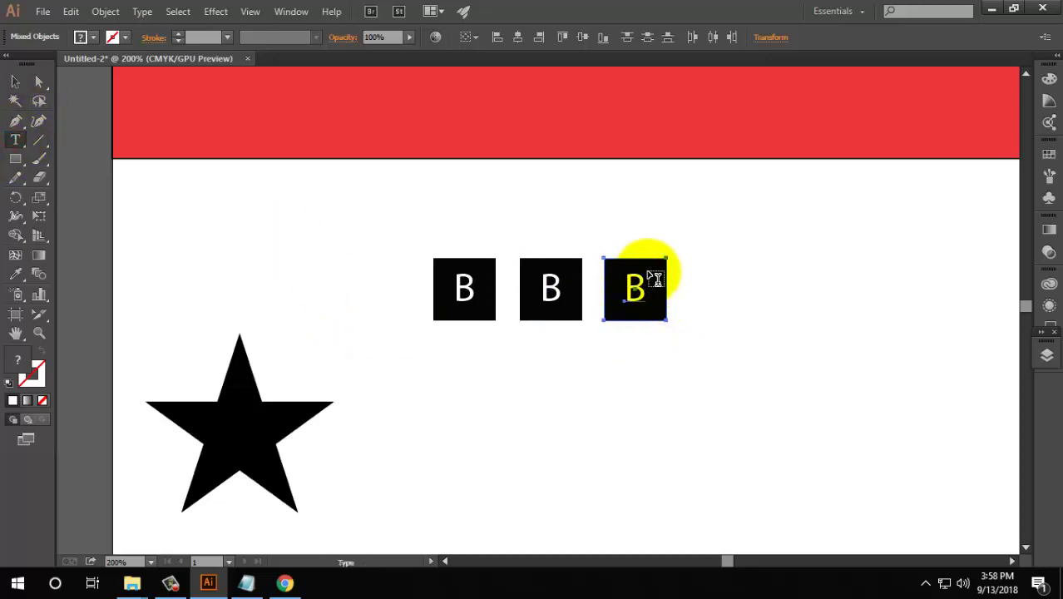
{"action": "left_click", "coordinate": [645, 278]}
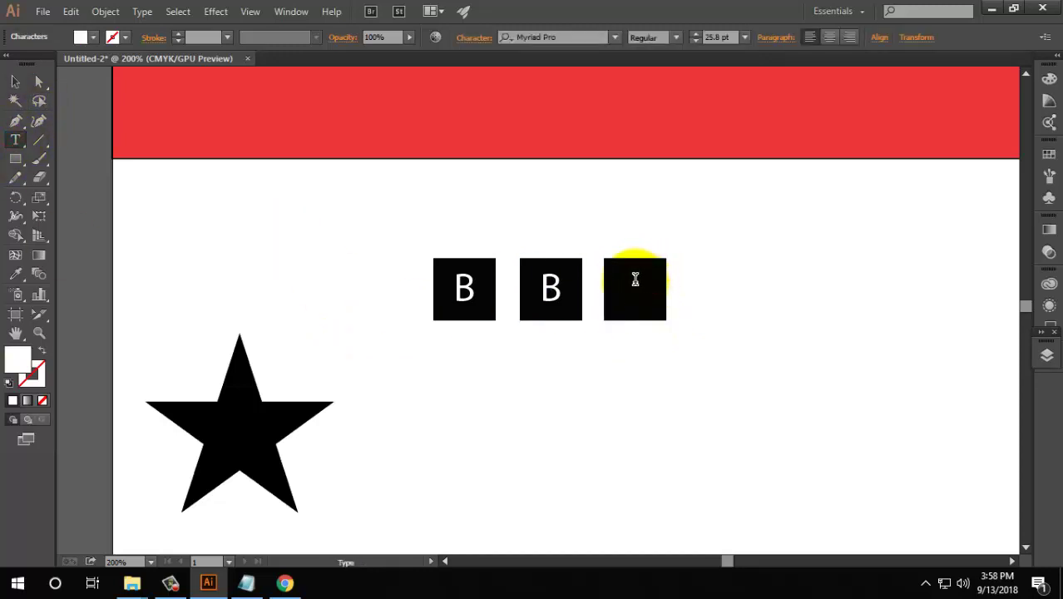
{"action": "type", "text": "C"}
{"action": "left_click", "coordinate": [807, 415]}
Move the three B, B, C boxes up onto the red header
{"action": "left_click_drag", "start_coordinate": [359, 214], "coordinate": [598, 379]}
{"action": "left_click", "coordinate": [818, 332]}
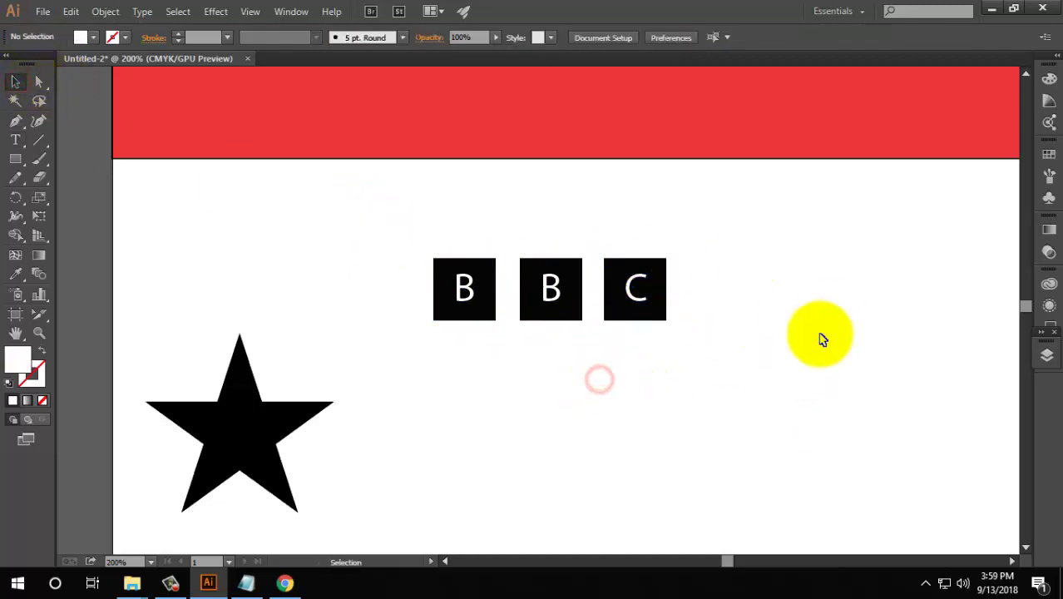
{"action": "left_click_drag", "start_coordinate": [406, 218], "coordinate": [486, 274]}
{"action": "key", "text": "ctrl+minus"}
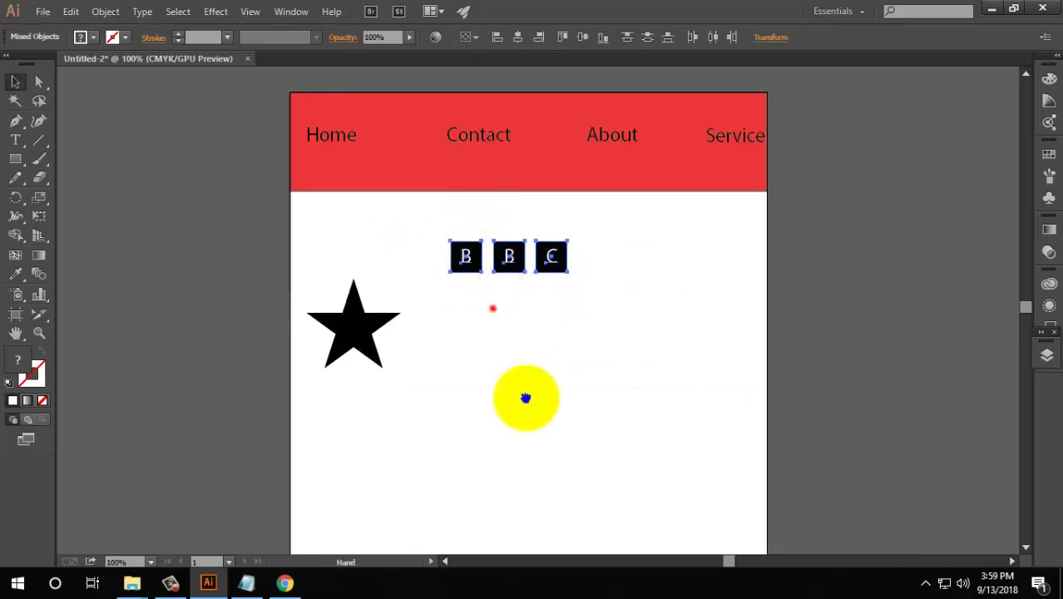
{"action": "left_click_drag", "start_coordinate": [507, 363], "coordinate": [463, 297]}
Try selecting the first B box, then return to the Selection tool and deselect
{"action": "left_click", "coordinate": [505, 349]}
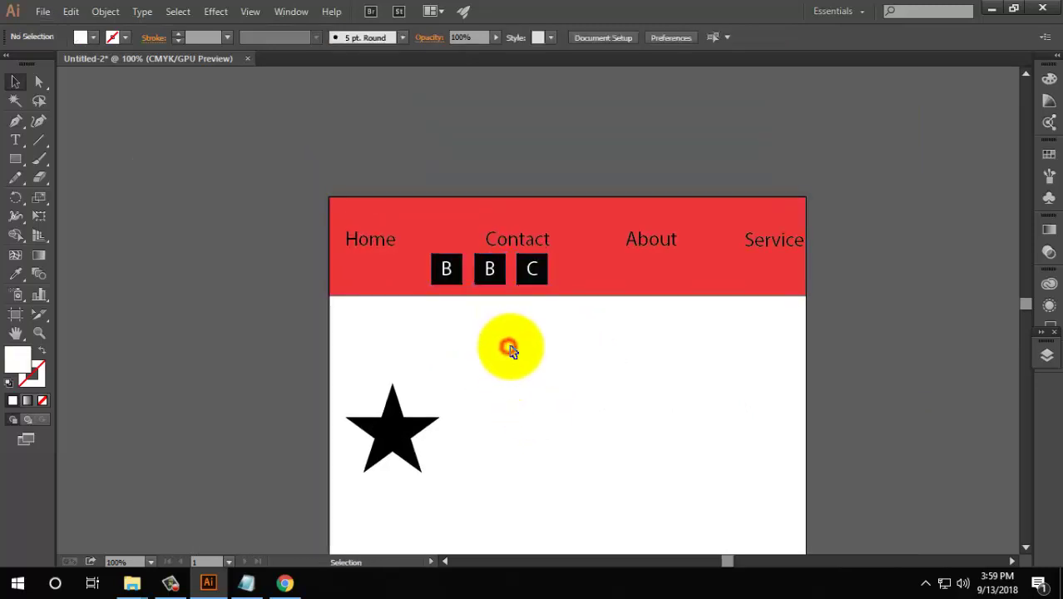
{"action": "scroll", "coordinate": [433, 251], "scroll_direction": "up", "scroll_amount": 3}
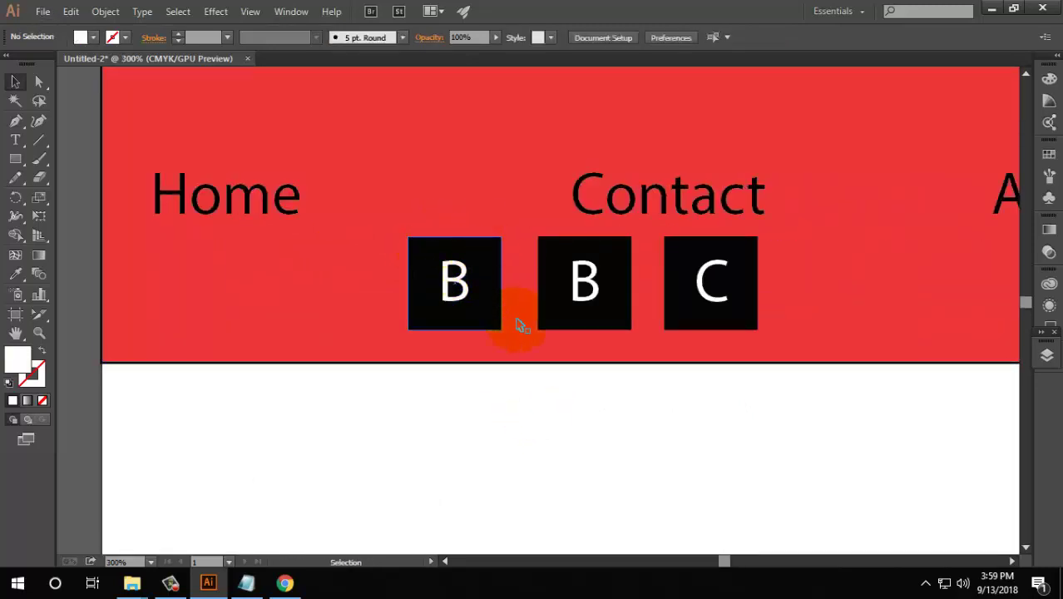
{"action": "left_click", "coordinate": [484, 274]}
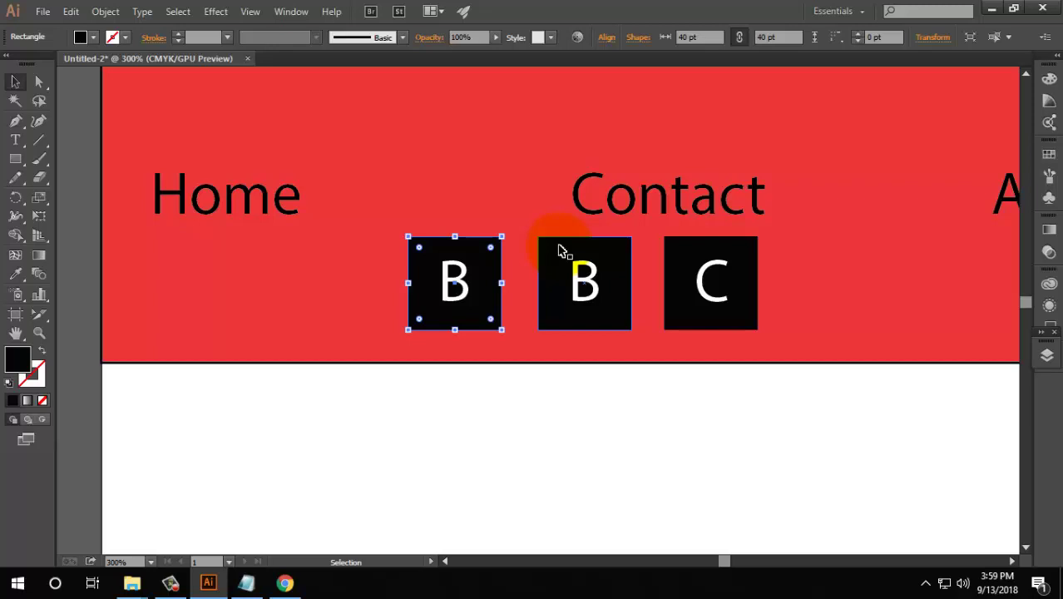
{"action": "scroll", "coordinate": [559, 249], "scroll_direction": "down", "scroll_amount": 4}
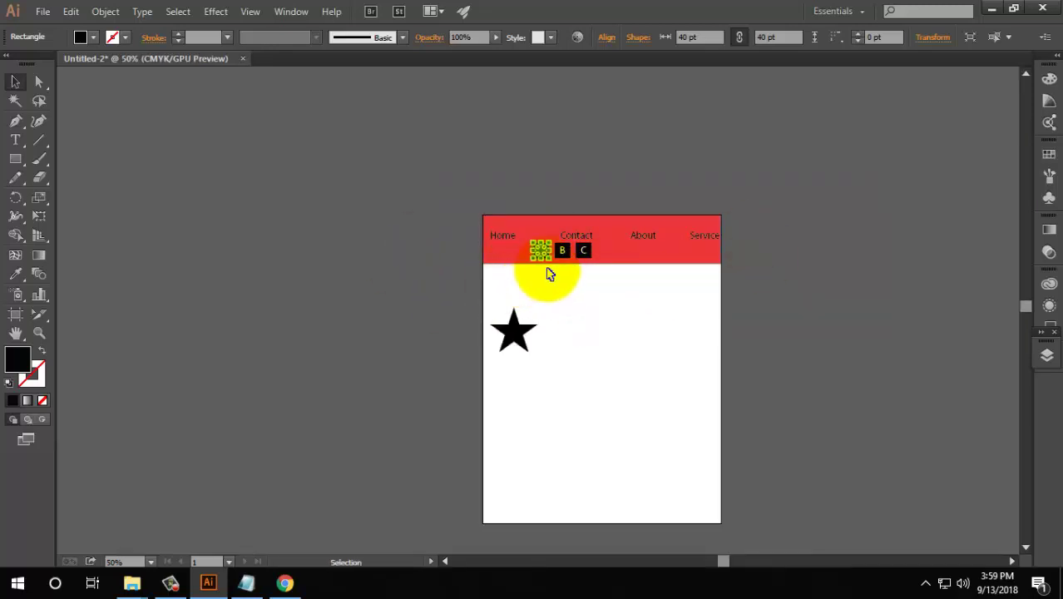
{"action": "key", "text": "v"}
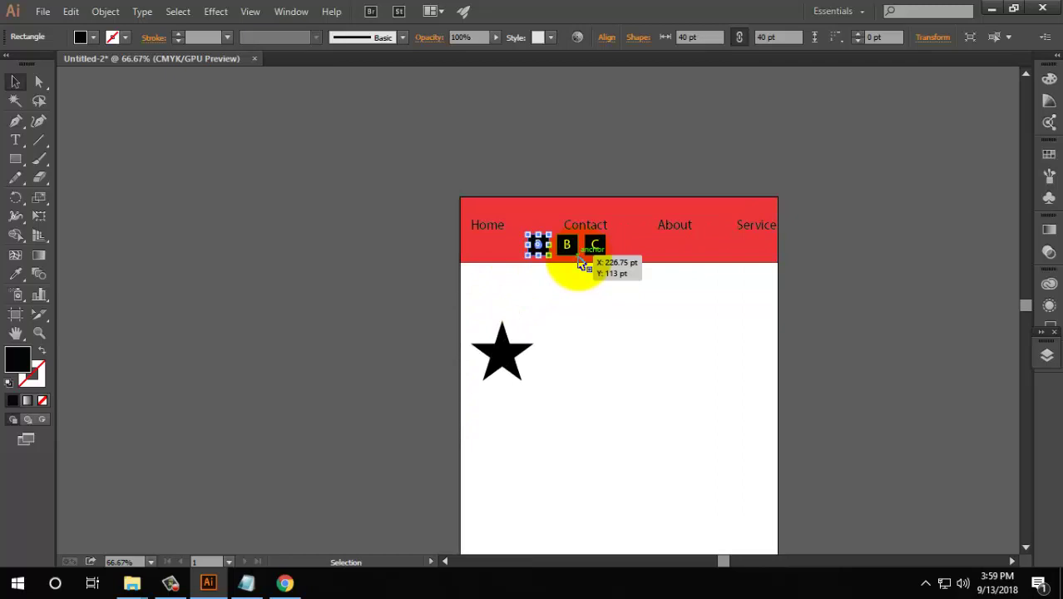
{"action": "left_click", "coordinate": [642, 347]}
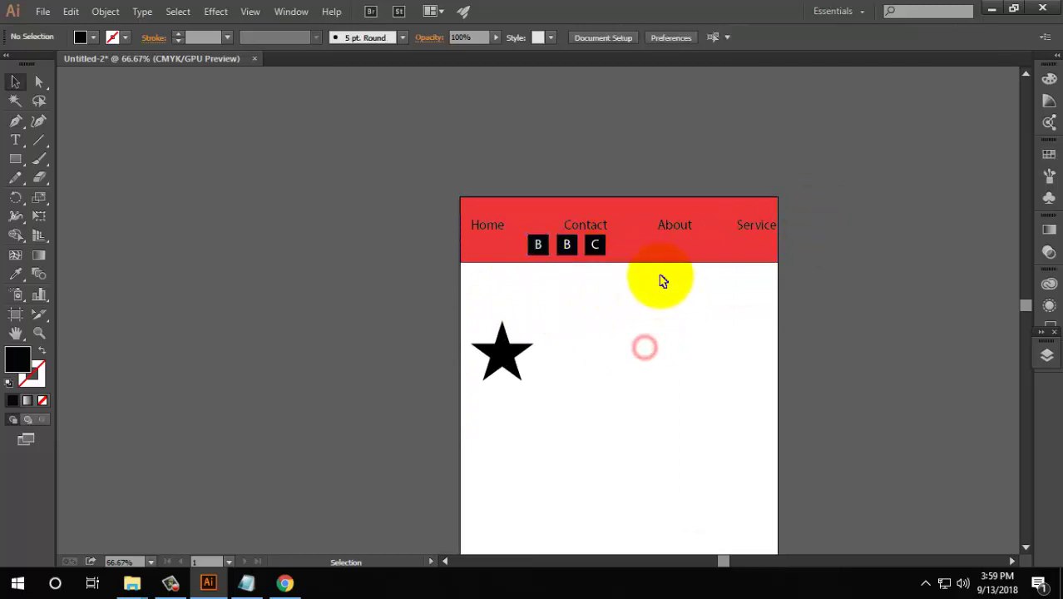
{"action": "scroll", "coordinate": [632, 245], "scroll_direction": "up", "scroll_amount": 2}
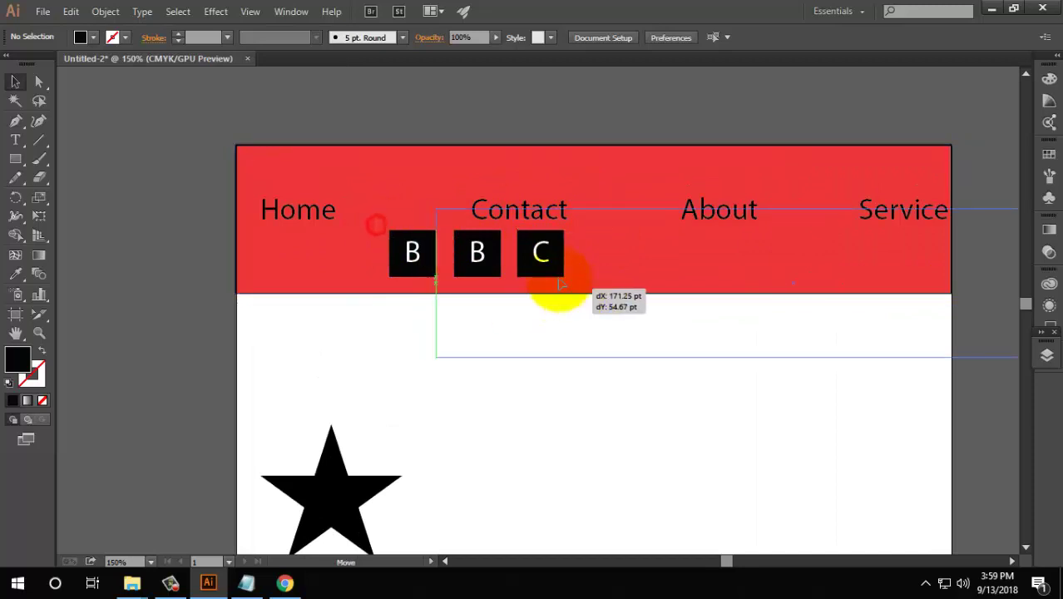
Shift-select the B, B, C squares with their letters and drag them left beneath Home
{"action": "left_click", "coordinate": [507, 284]}
{"action": "left_click", "coordinate": [429, 260]}
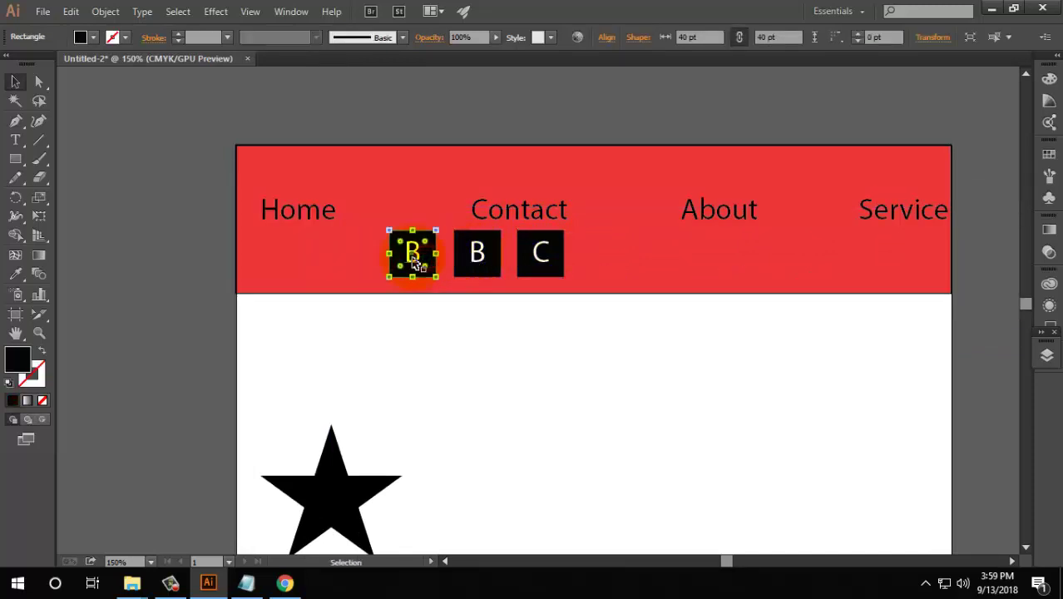
{"action": "scroll", "coordinate": [426, 260], "scroll_direction": "up", "scroll_amount": 3}
{"action": "left_click", "coordinate": [411, 261]}
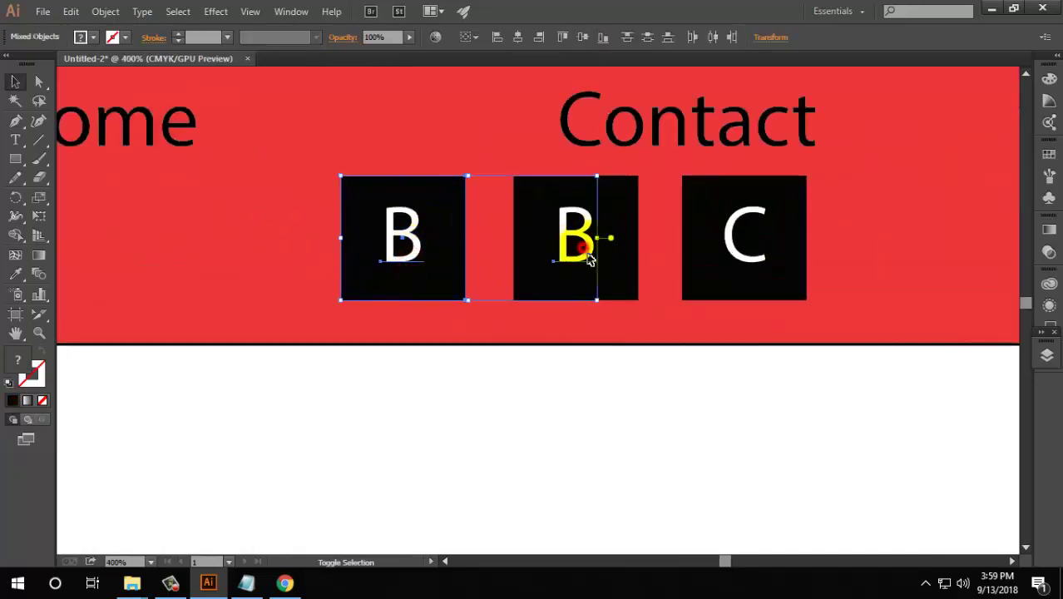
{"action": "left_click", "coordinate": [611, 285], "text": "shift"}
{"action": "left_click", "coordinate": [794, 277], "text": "shift"}
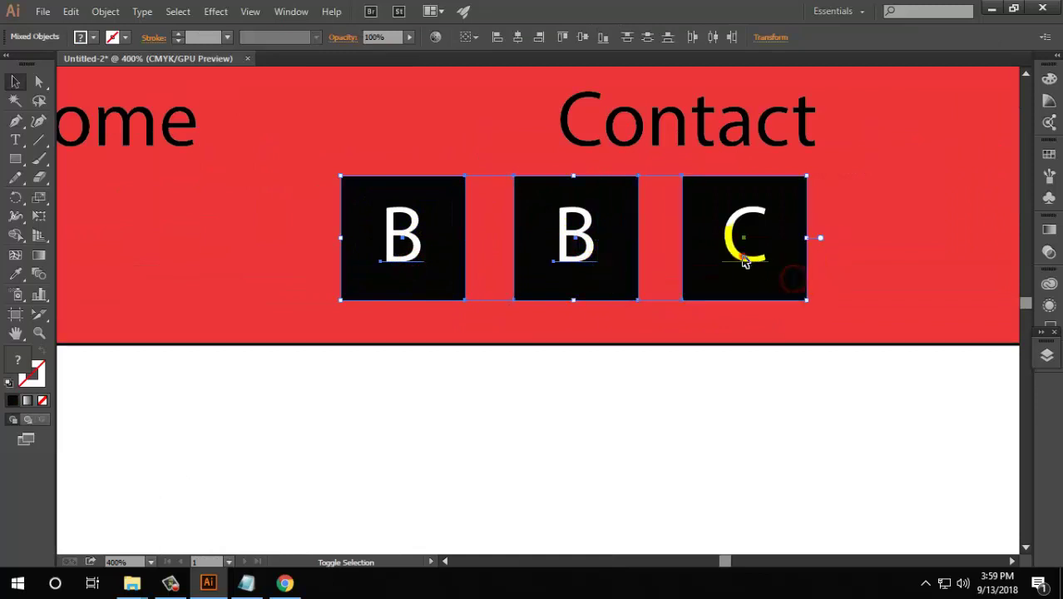
{"action": "scroll", "coordinate": [458, 247], "scroll_direction": "down", "scroll_amount": 2}
{"action": "left_click_drag", "start_coordinate": [453, 266], "coordinate": [256, 291]}
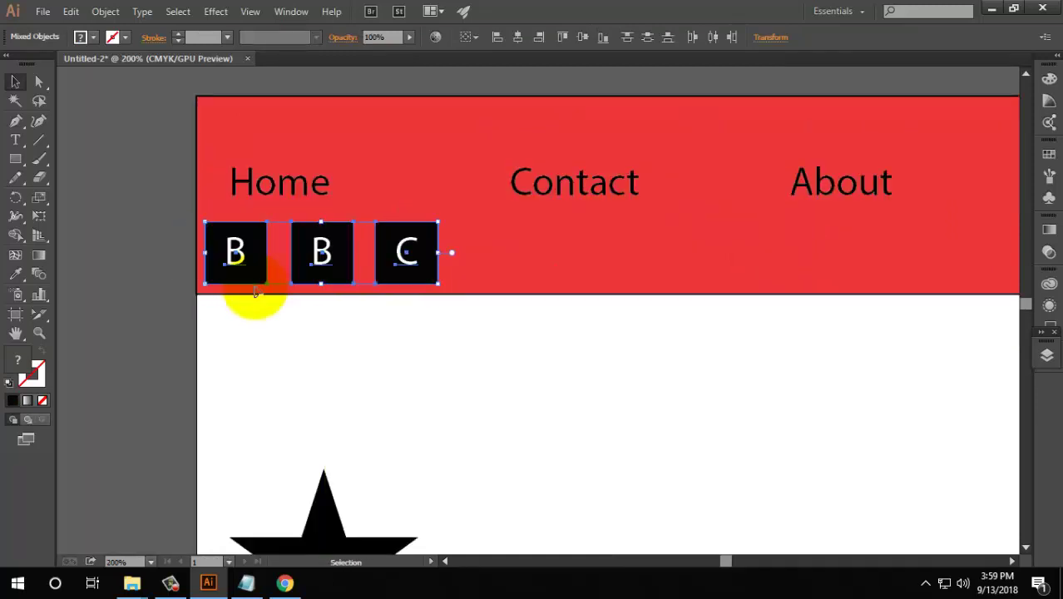
{"action": "left_click", "coordinate": [363, 381]}
Glance at the Web.html page in Chrome, then close the browser
{"action": "scroll", "coordinate": [464, 195], "scroll_direction": "down", "scroll_amount": 3}
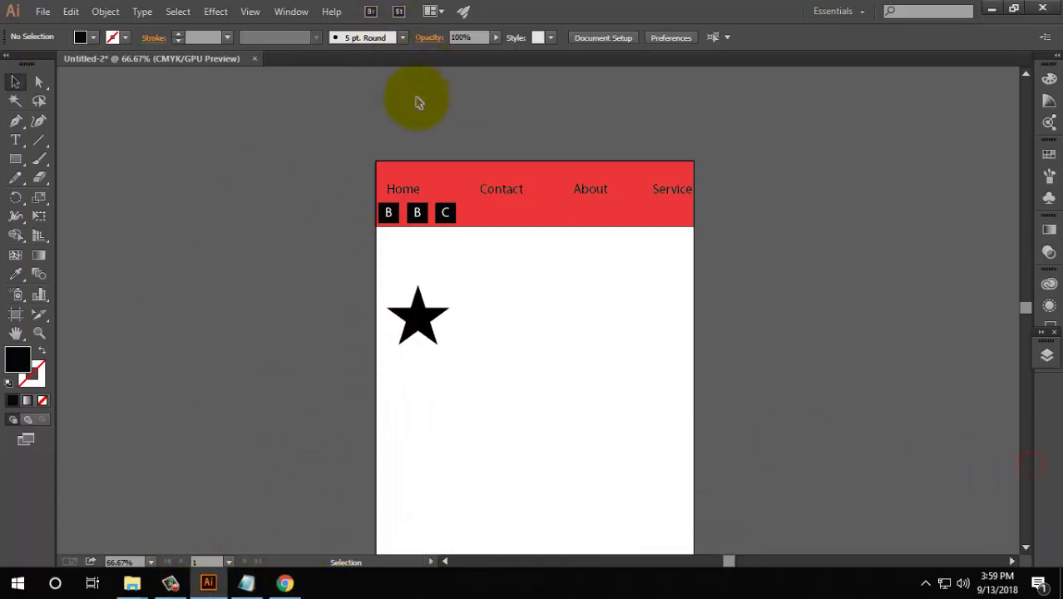
{"action": "left_click", "coordinate": [284, 582]}
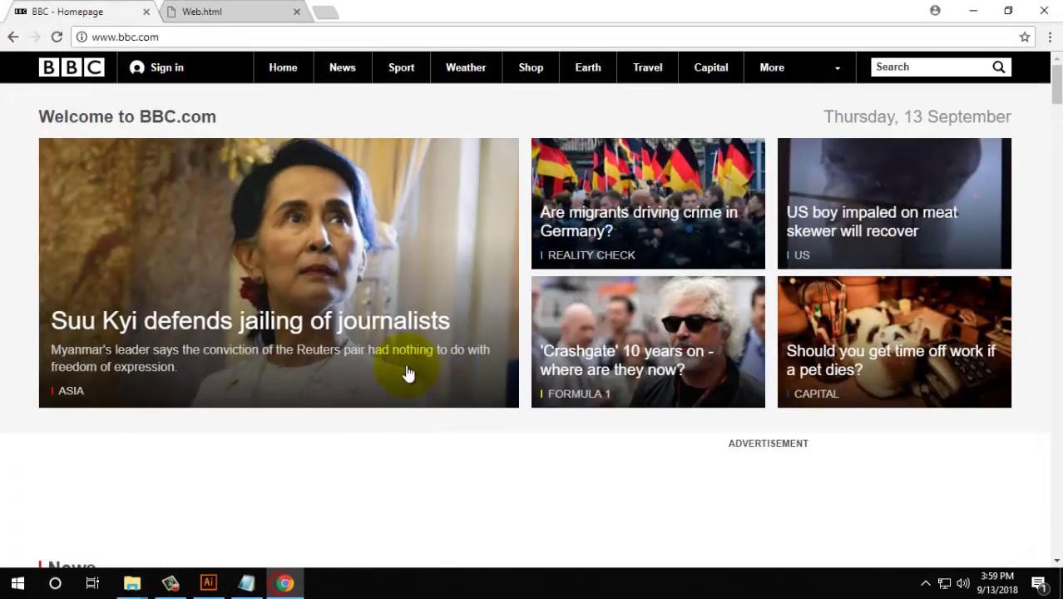
{"action": "left_click", "coordinate": [218, 8]}
{"action": "left_click", "coordinate": [1039, 8]}
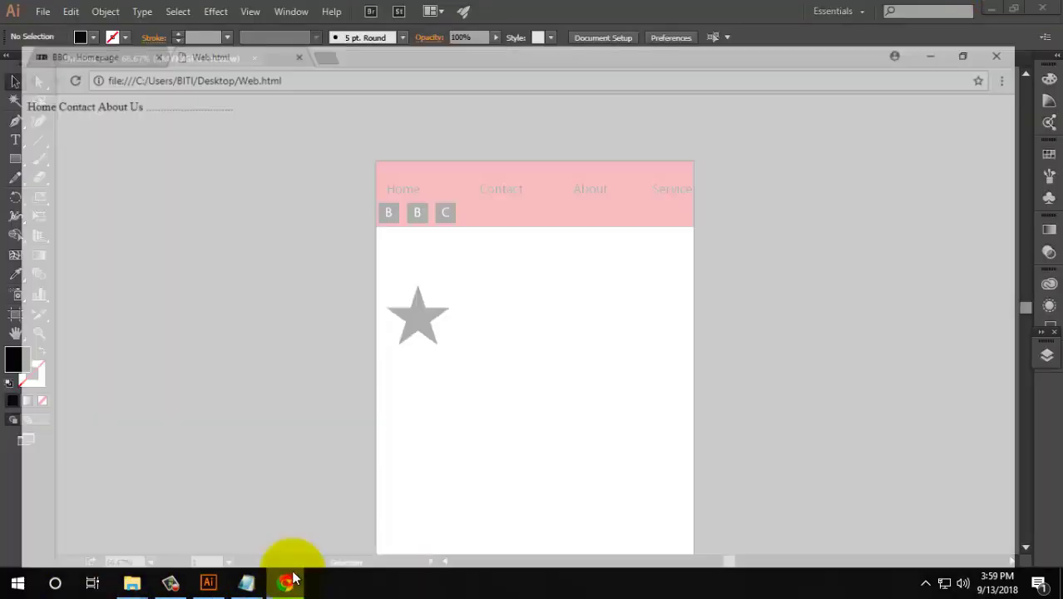
Back in Illustrator, draw a rectangle to the right of the star
{"action": "left_click", "coordinate": [284, 582]}
{"action": "mouse_move", "coordinate": [247, 583]}
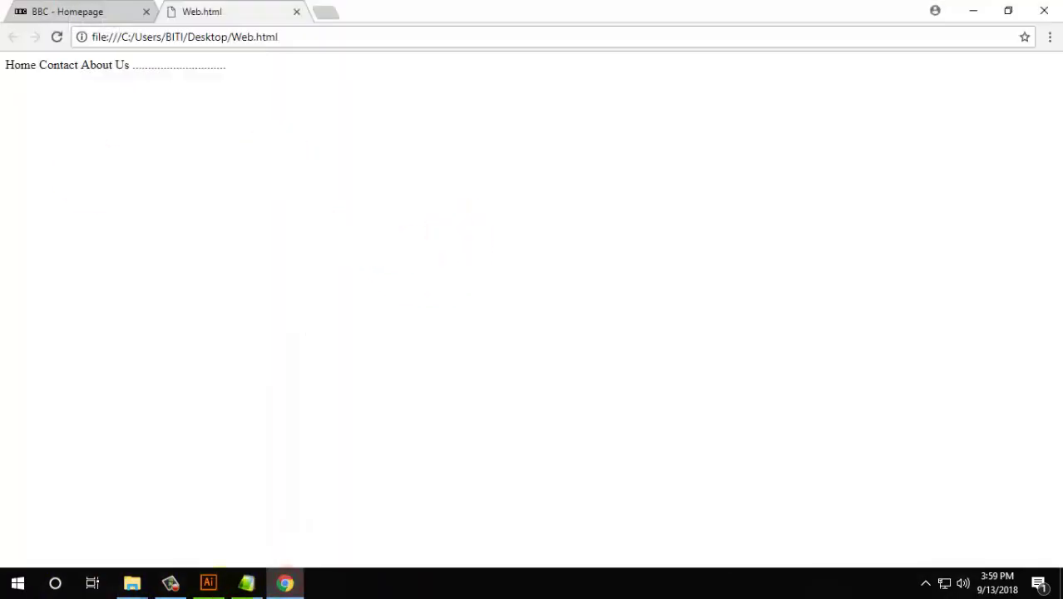
{"action": "left_click", "coordinate": [208, 582]}
{"action": "scroll", "coordinate": [490, 304], "scroll_direction": "up", "scroll_amount": 2}
{"action": "scroll", "coordinate": [208, 249], "scroll_direction": "down", "scroll_amount": 2}
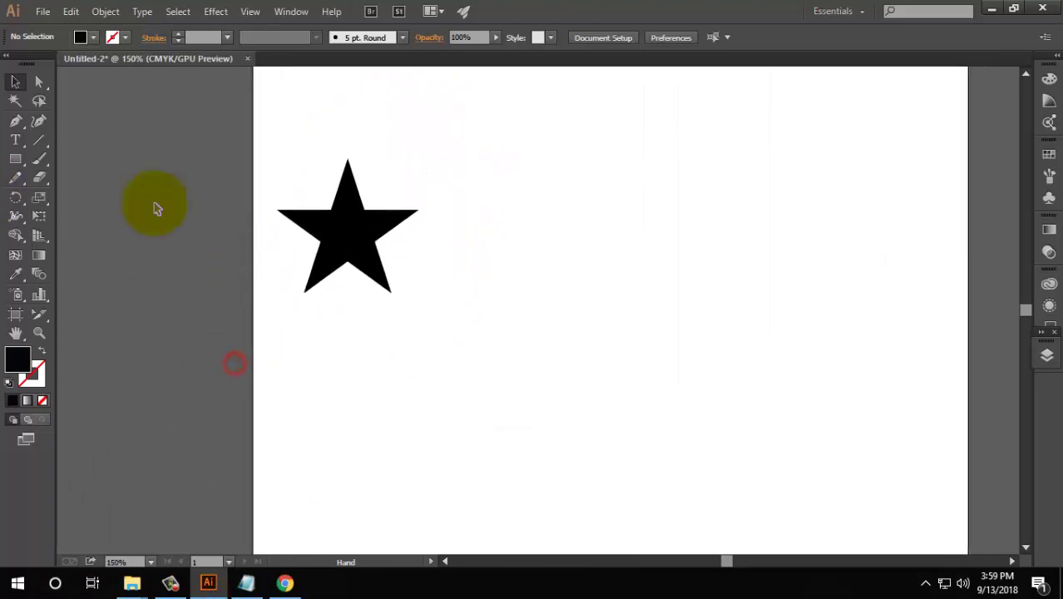
{"action": "left_click", "coordinate": [23, 168]}
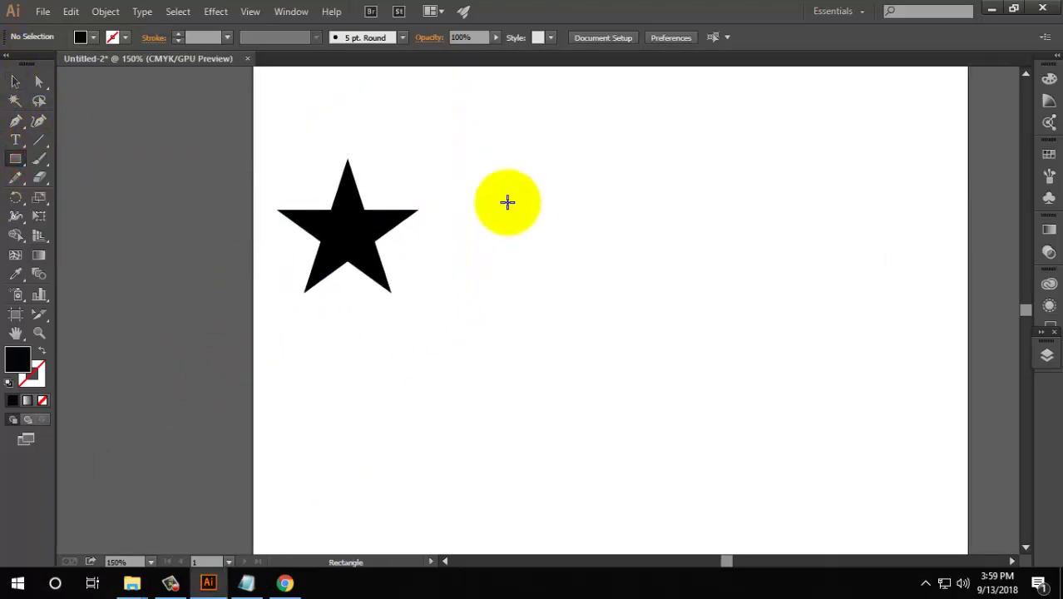
{"action": "scroll", "coordinate": [506, 201], "scroll_direction": "down", "scroll_amount": 2}
{"action": "mouse_move", "coordinate": [551, 233]}
{"action": "left_mouse_down"}
{"action": "mouse_move", "coordinate": [534, 272]}
{"action": "mouse_move", "coordinate": [631, 333]}
{"action": "left_mouse_up"}
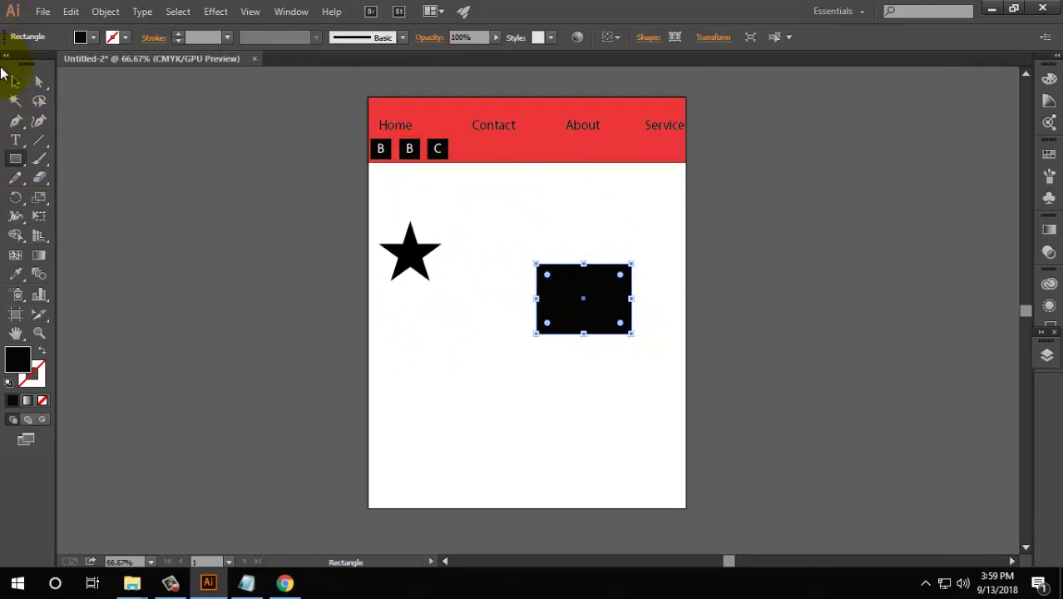
With the rectangle selected, turn on View > Pixel Preview
{"action": "left_click", "coordinate": [15, 81]}
{"action": "scroll", "coordinate": [722, 348], "scroll_direction": "up", "scroll_amount": 1}
{"action": "key", "text": "v"}
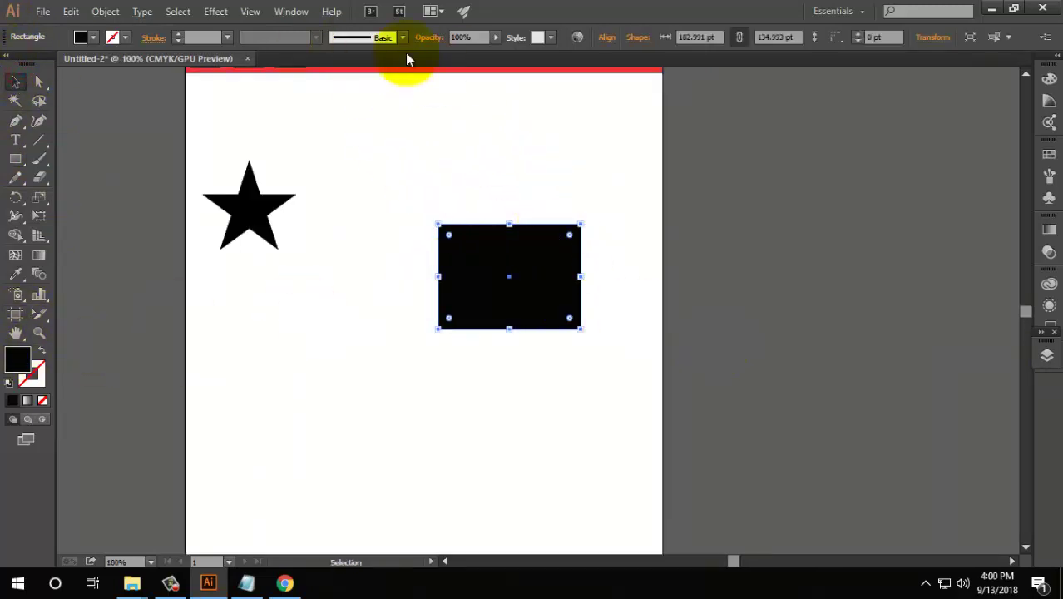
{"action": "left_click", "coordinate": [249, 11]}
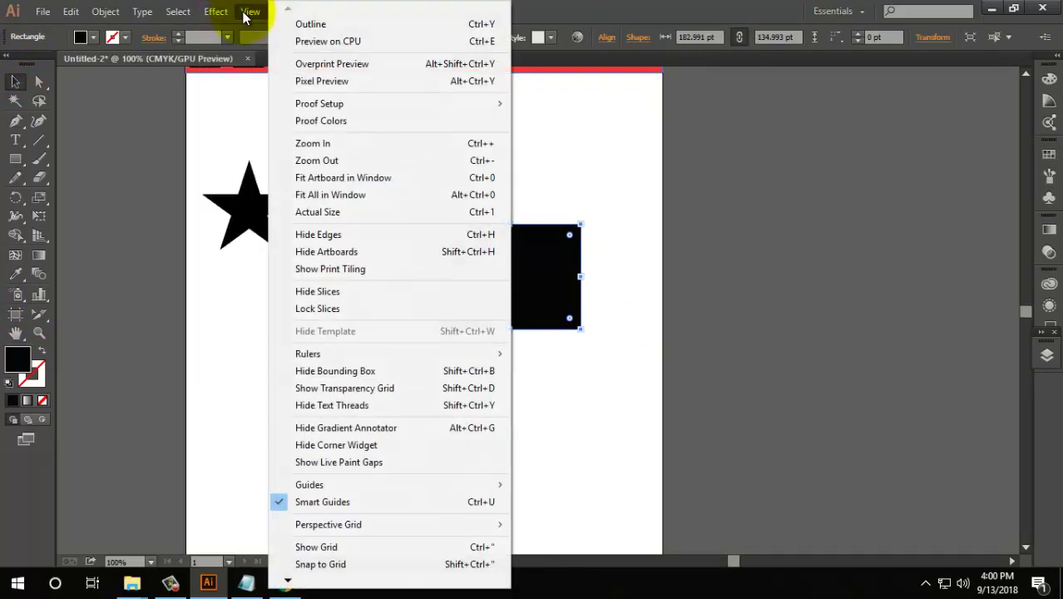
{"action": "left_click", "coordinate": [316, 81]}
Zoom to 600% and scroll around to inspect the rectangle's edges on the pixel grid
{"action": "scroll", "coordinate": [541, 274], "scroll_direction": "up", "scroll_amount": 5}
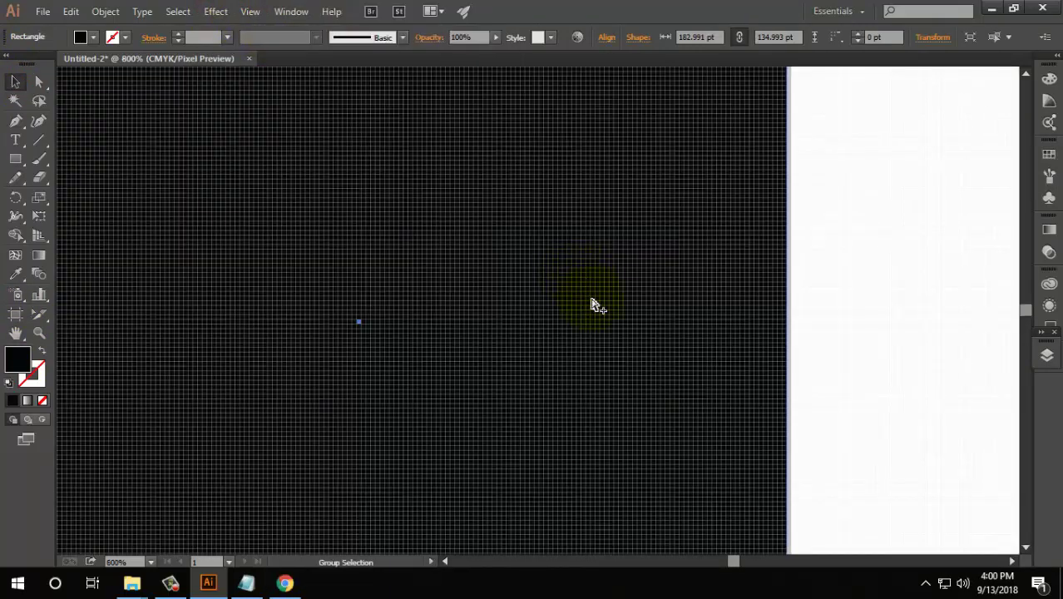
{"action": "left_click", "coordinate": [121, 562]}
{"action": "key", "text": "BackSpace"}
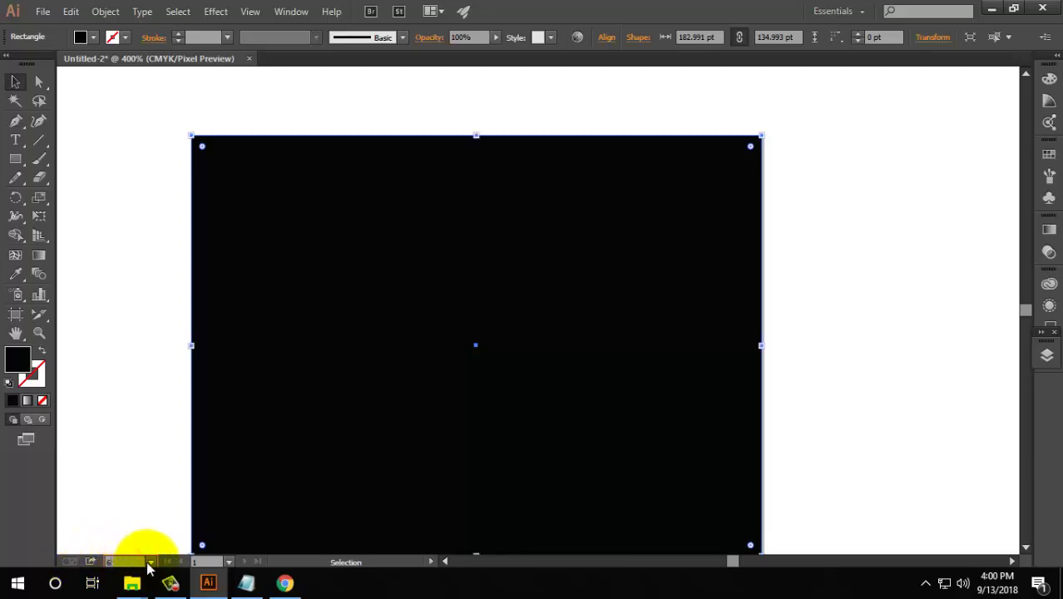
{"action": "key", "text": "Return"}
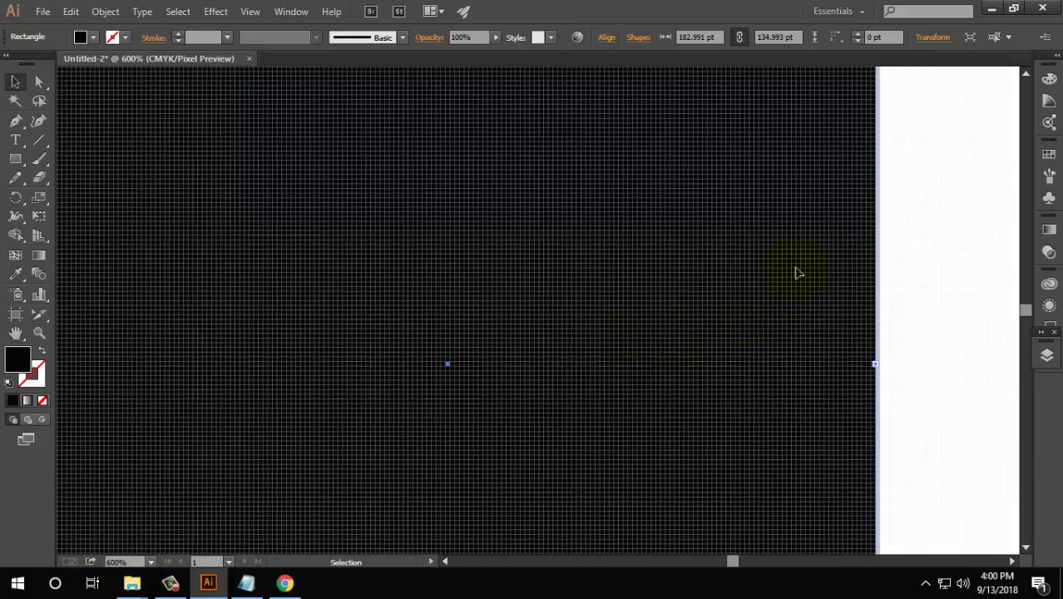
{"action": "scroll", "coordinate": [855, 168], "scroll_direction": "down", "scroll_amount": 1}
{"action": "scroll", "coordinate": [873, 191], "scroll_direction": "down", "scroll_amount": 3}
{"action": "scroll", "coordinate": [559, 197], "scroll_direction": "down", "scroll_amount": 5}
{"action": "scroll", "coordinate": [574, 184], "scroll_direction": "up", "scroll_amount": 5}
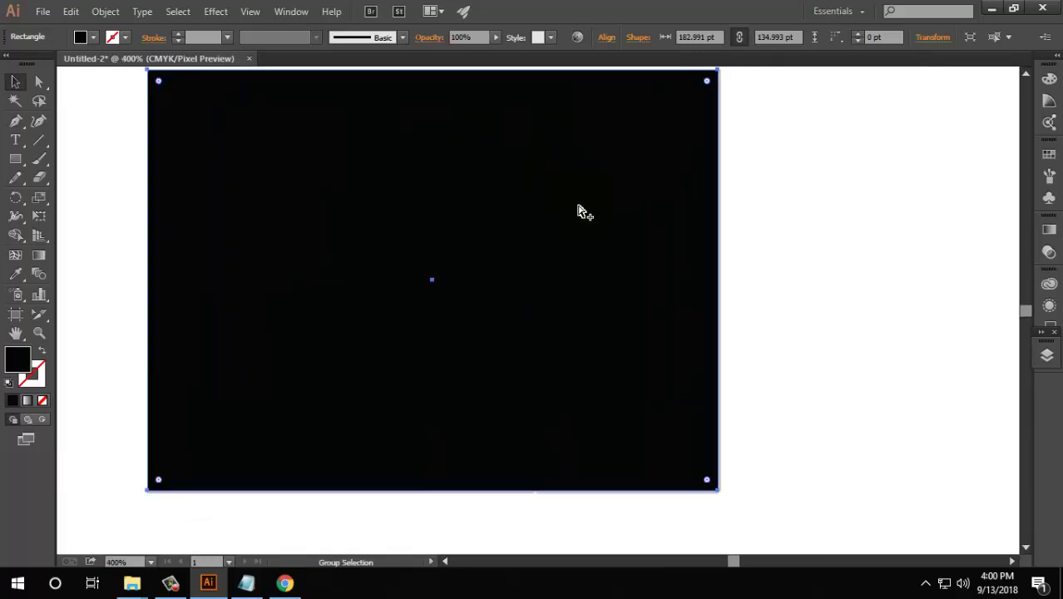
{"action": "scroll", "coordinate": [579, 208], "scroll_direction": "up", "scroll_amount": 1}
{"action": "scroll", "coordinate": [582, 211], "scroll_direction": "down", "scroll_amount": 6}
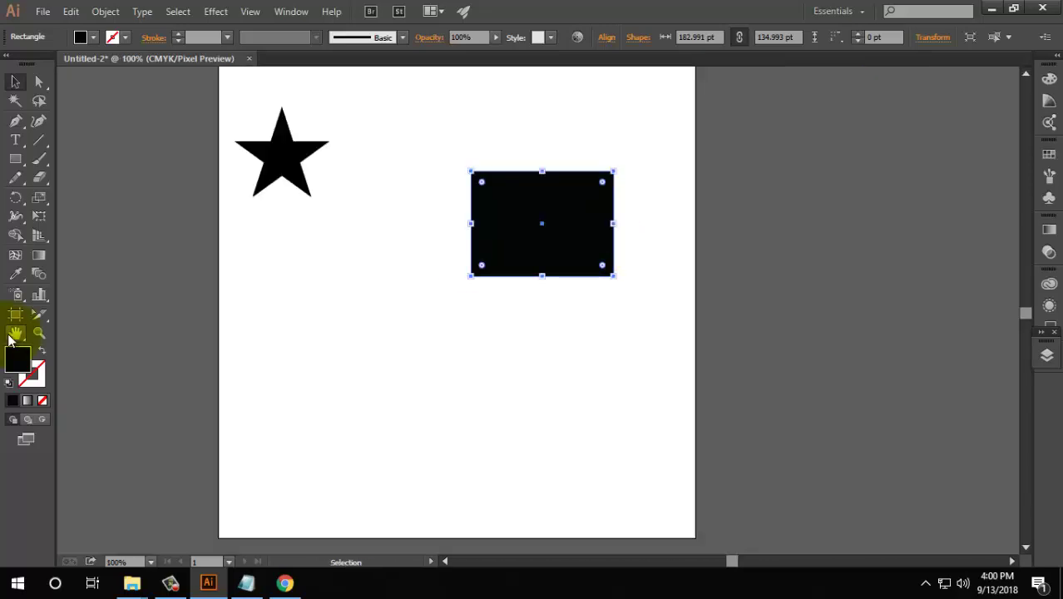
{"action": "left_click", "coordinate": [17, 362]}
Give the rectangle a bright red FF2434 fill and a 3 pt black stroke
{"action": "double_click", "coordinate": [17, 364]}
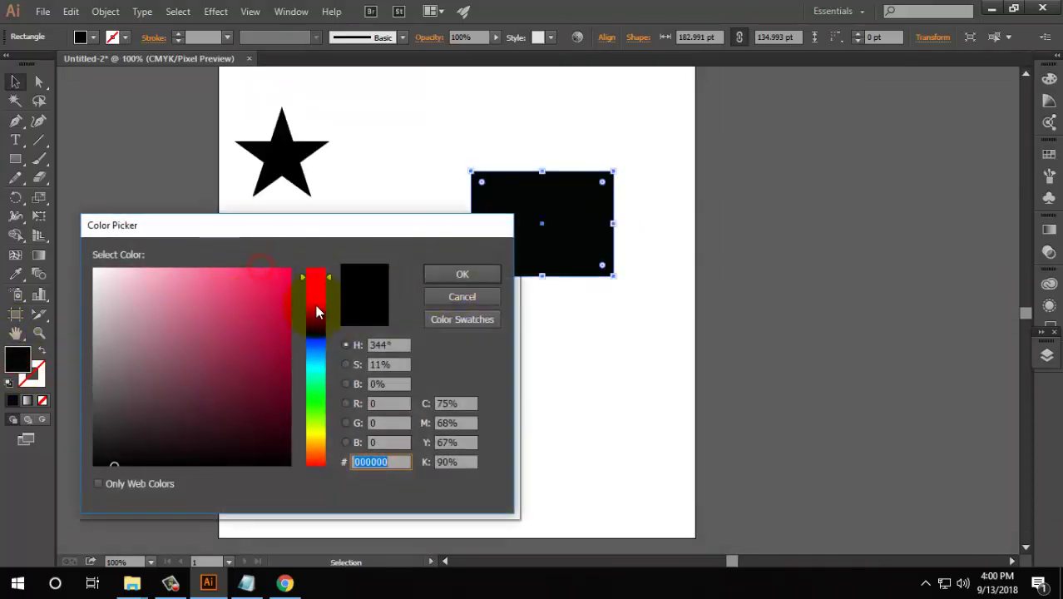
{"action": "left_click_drag", "start_coordinate": [237, 275], "coordinate": [266, 262]}
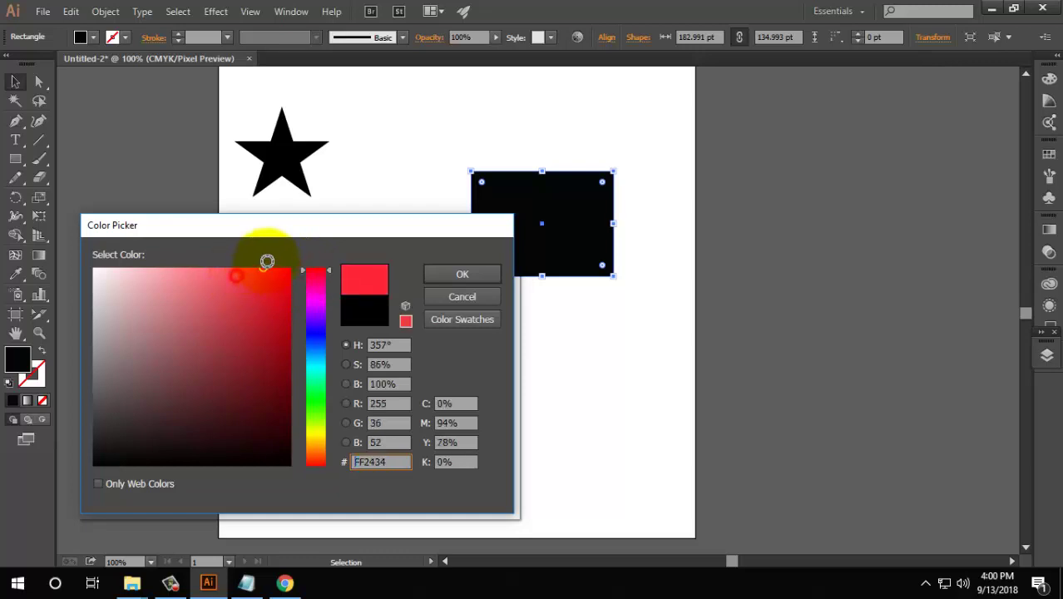
{"action": "left_click", "coordinate": [461, 273]}
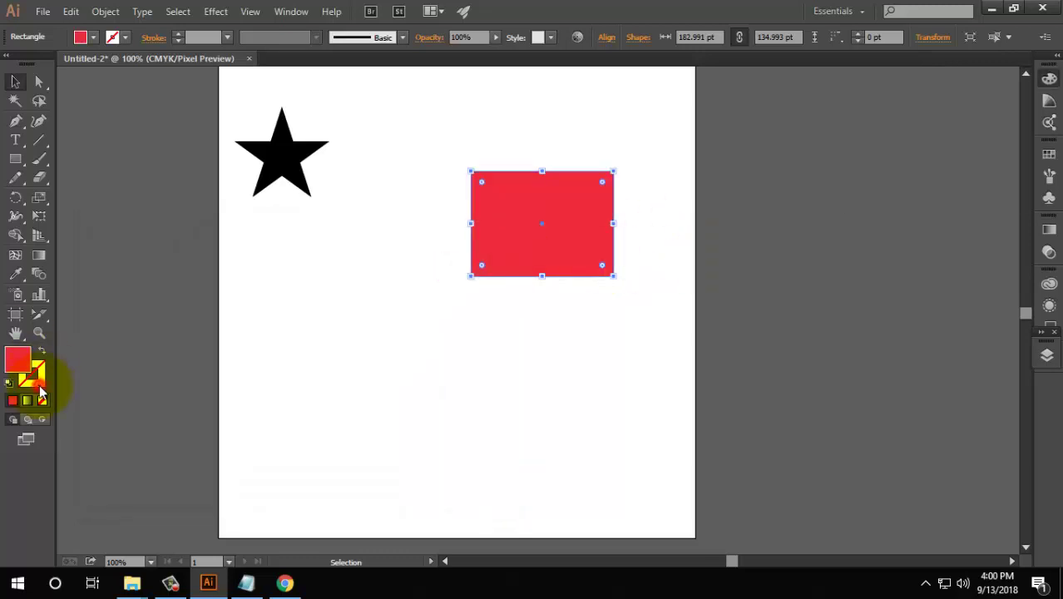
{"action": "double_click", "coordinate": [33, 376]}
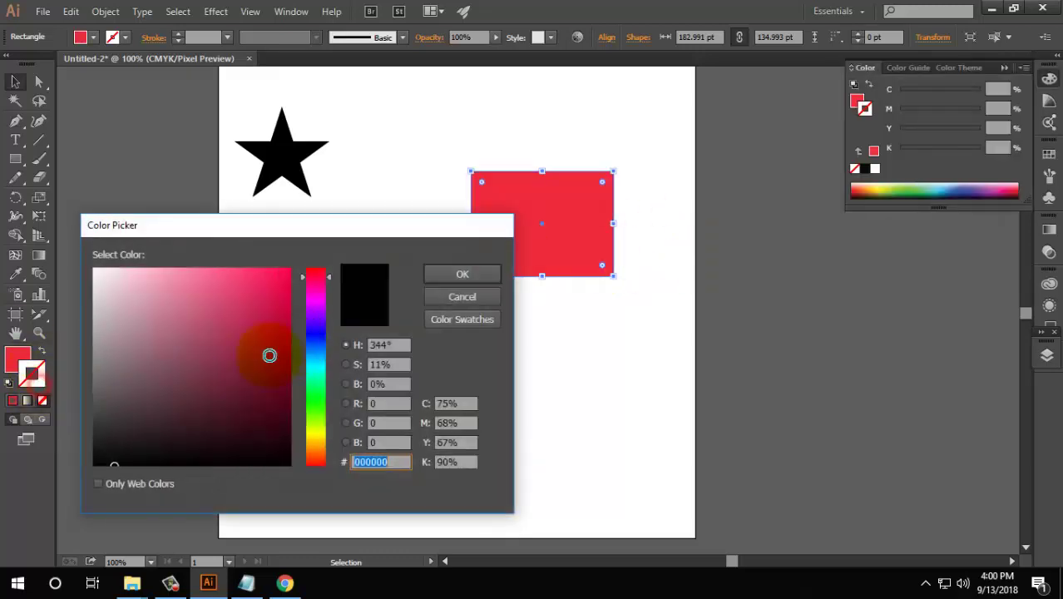
{"action": "left_click", "coordinate": [468, 278]}
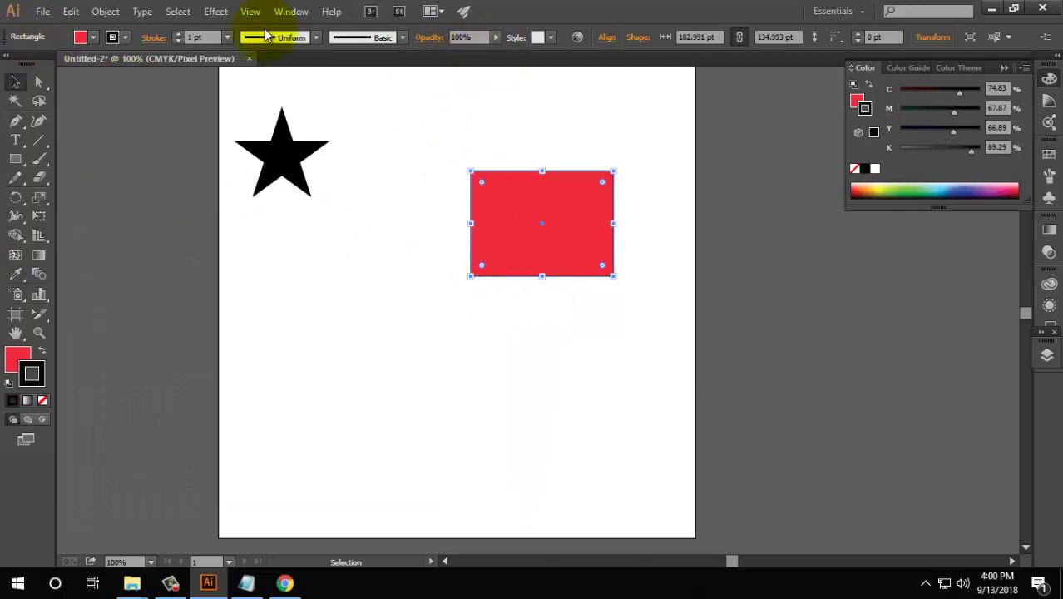
{"action": "left_click", "coordinate": [580, 246]}
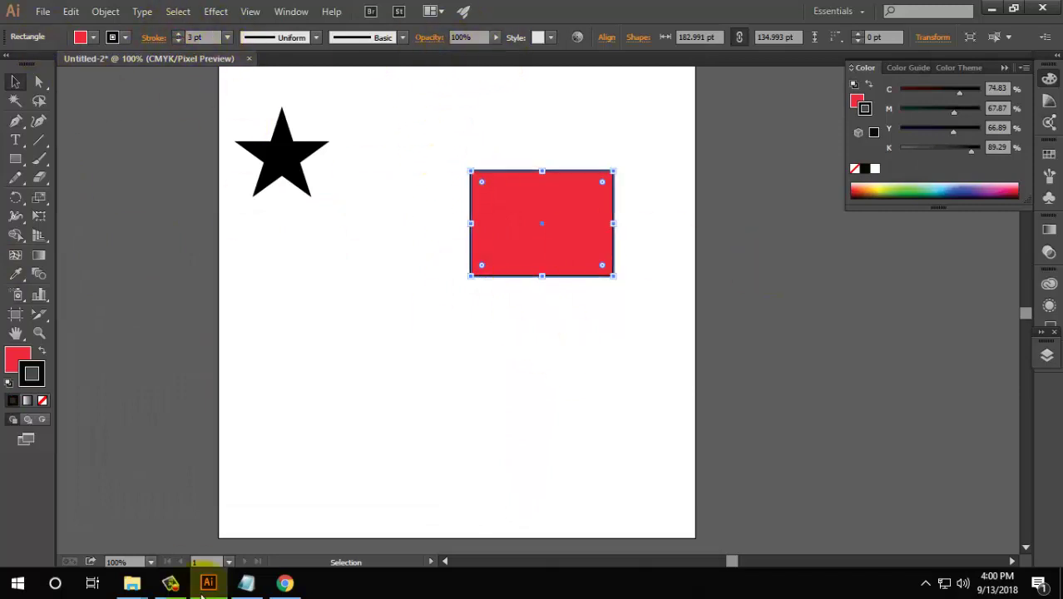
{"action": "left_click", "coordinate": [251, 11]}
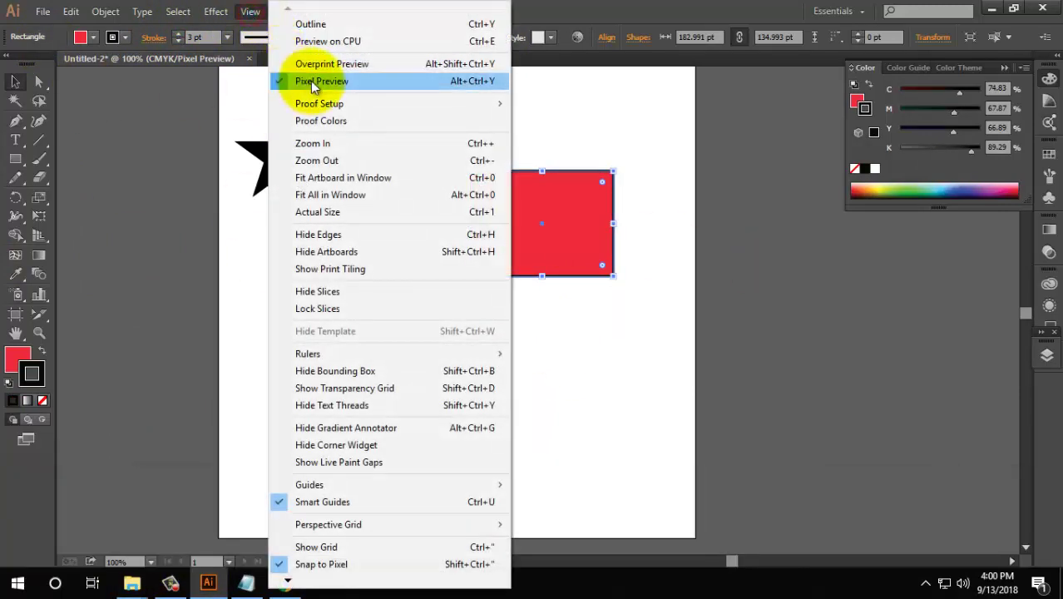
{"action": "left_click", "coordinate": [70, 305]}
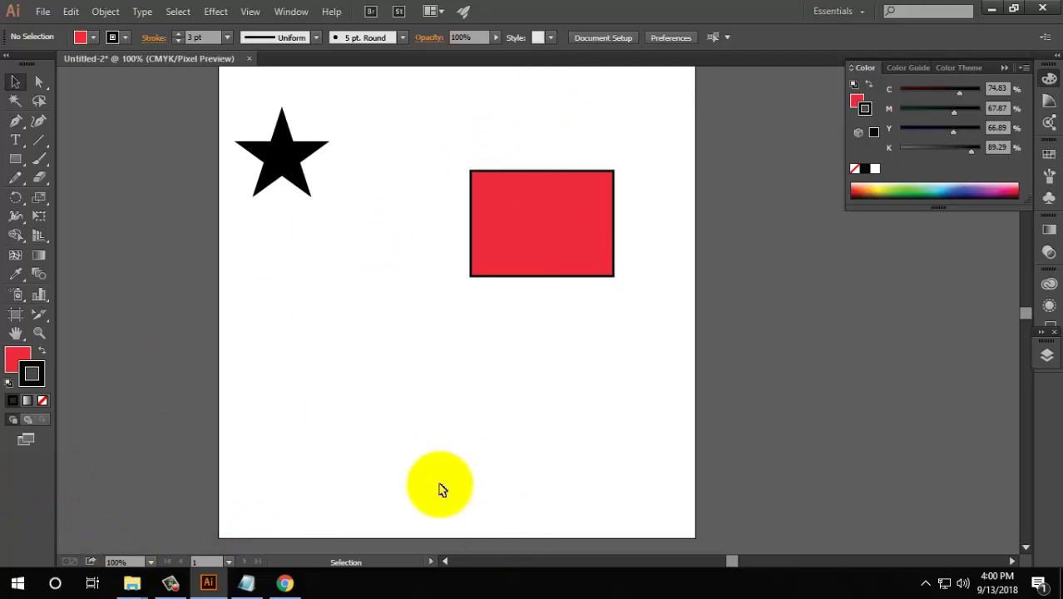
Zoom to 600%, pan to the red rectangle's lower-right corner, and select it
{"action": "left_click", "coordinate": [129, 563]}
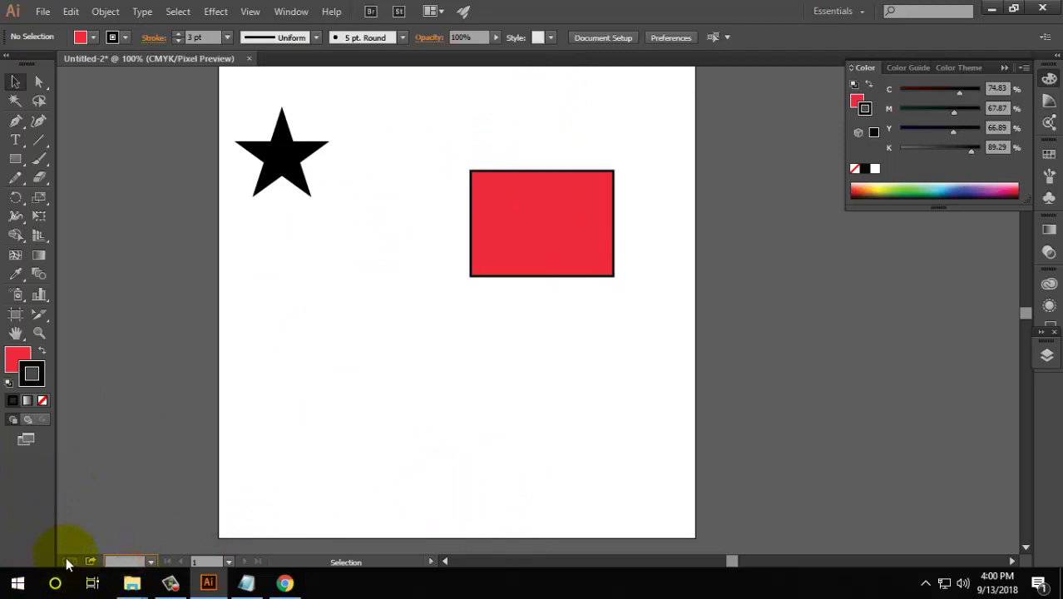
{"action": "type", "text": "600"}
{"action": "key", "text": "Return"}
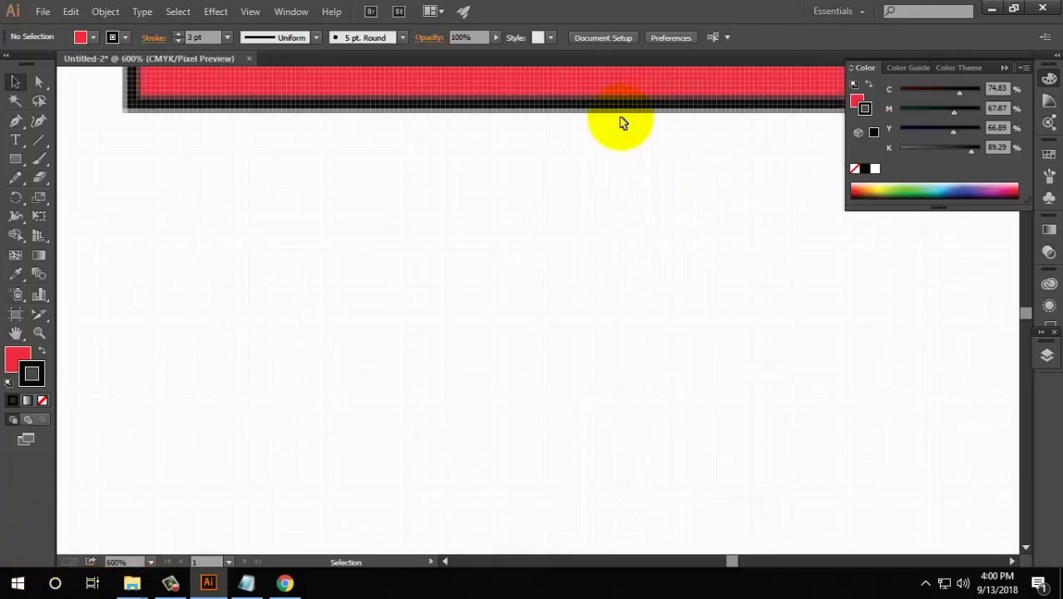
{"action": "left_click_drag", "start_coordinate": [619, 123], "coordinate": [280, 552]}
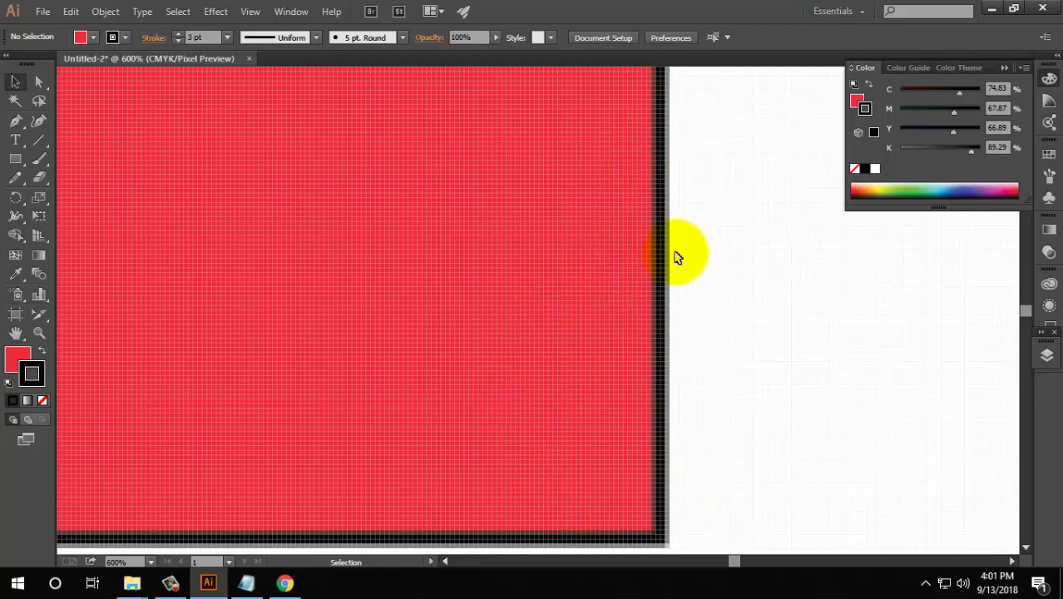
{"action": "left_click", "coordinate": [339, 191]}
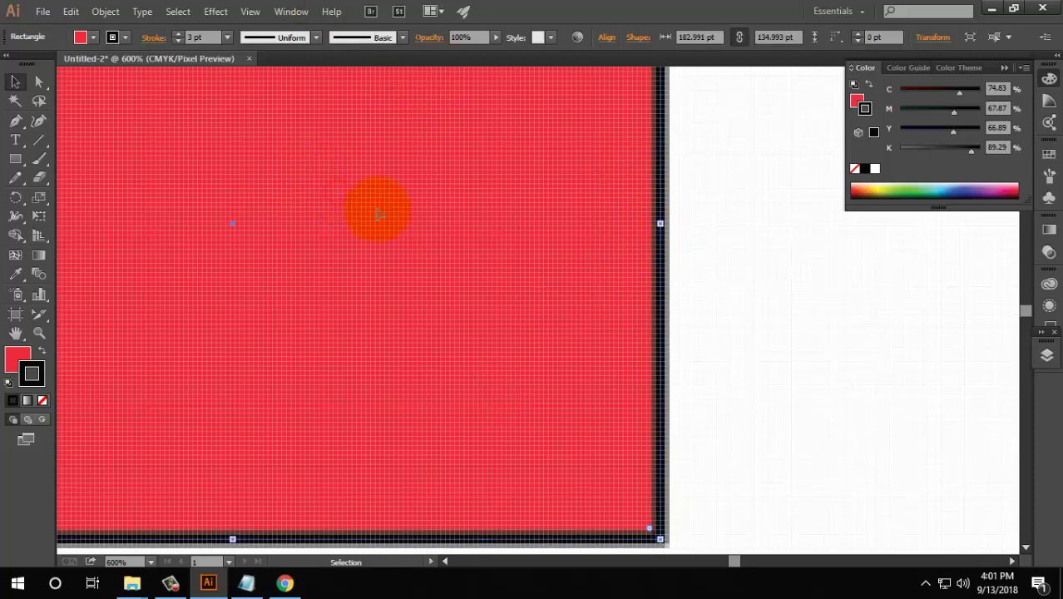
Open the Transform panel beside the rectangle and collapse the Color panel
{"action": "left_click", "coordinate": [291, 11]}
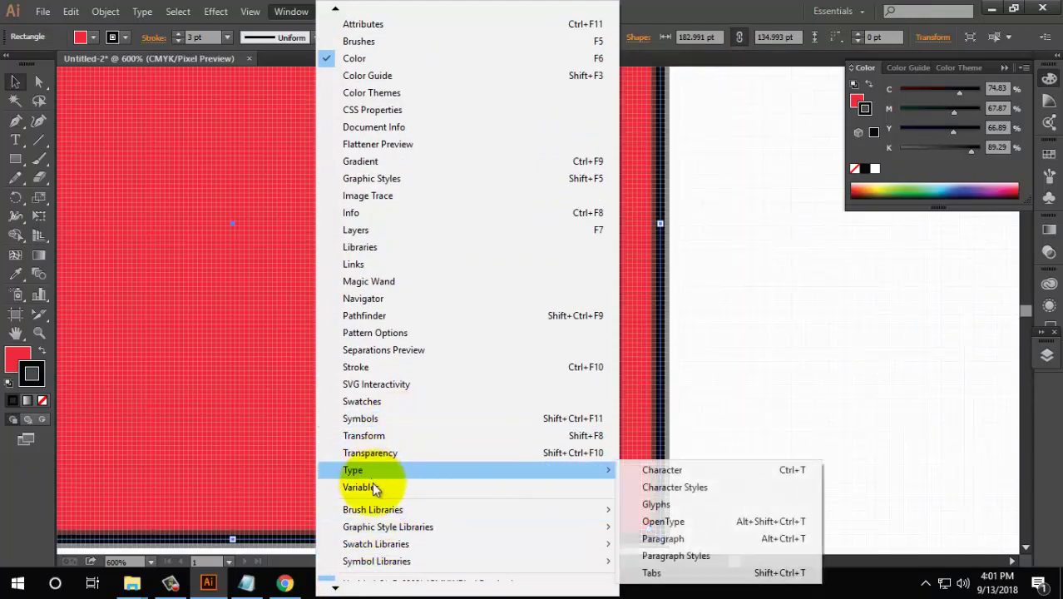
{"action": "left_click", "coordinate": [375, 441]}
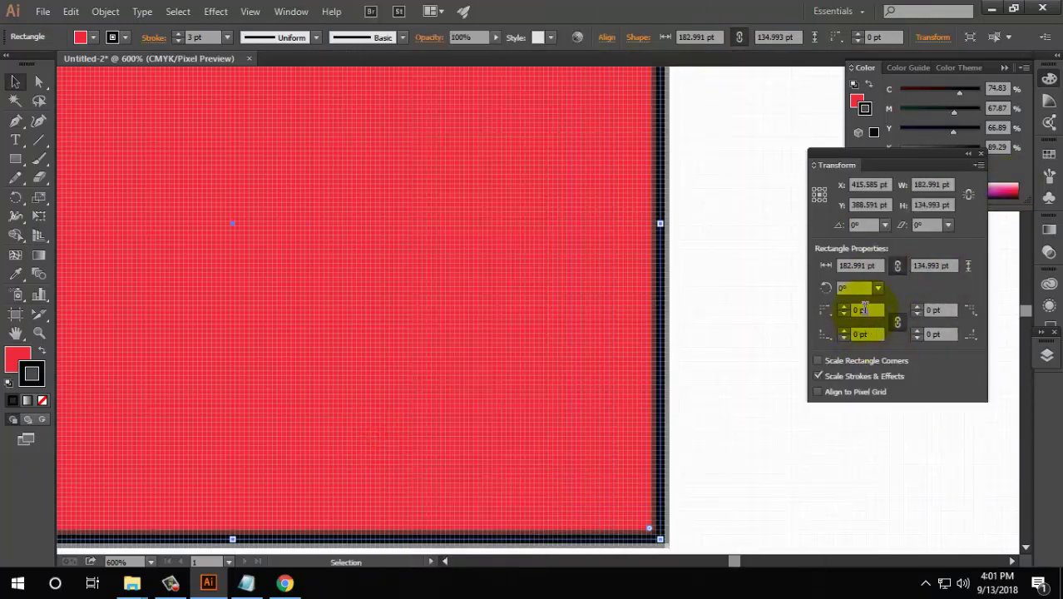
{"action": "mouse_move", "coordinate": [875, 165]}
{"action": "left_mouse_down"}
{"action": "mouse_move", "coordinate": [802, 156]}
{"action": "mouse_move", "coordinate": [745, 93]}
{"action": "left_mouse_up"}
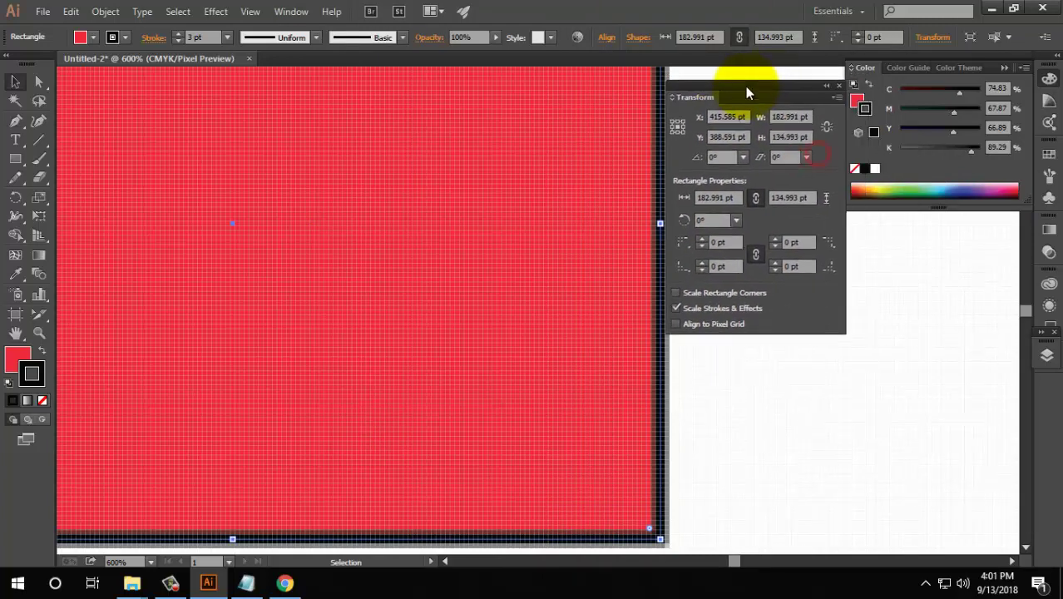
{"action": "left_click", "coordinate": [1003, 68]}
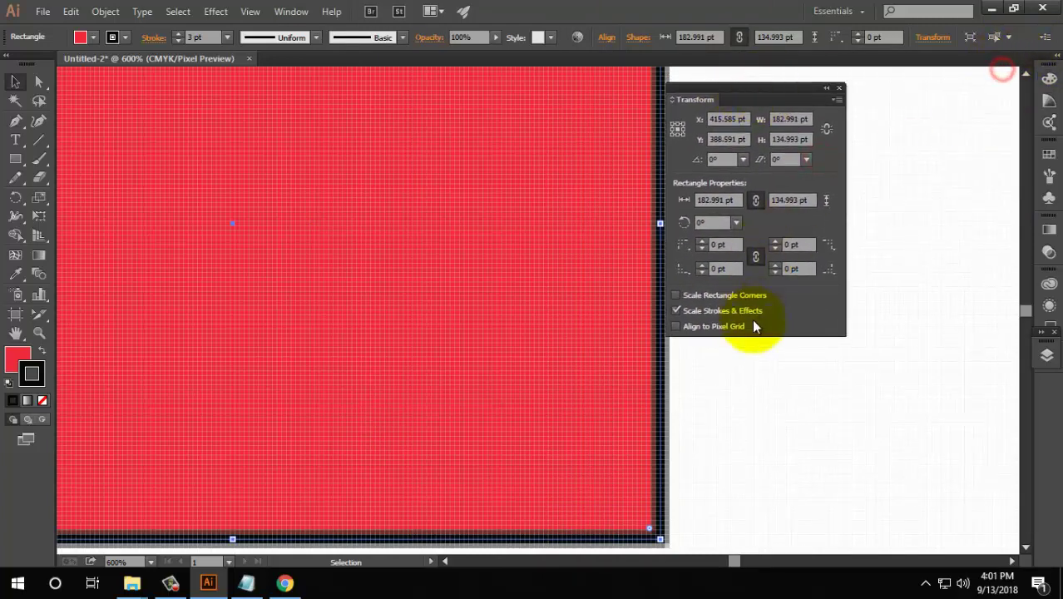
Enable Align to Pixel Grid so the rectangle snaps to 183 × 135 pt at X 416, Y 389
{"action": "left_click", "coordinate": [710, 329]}
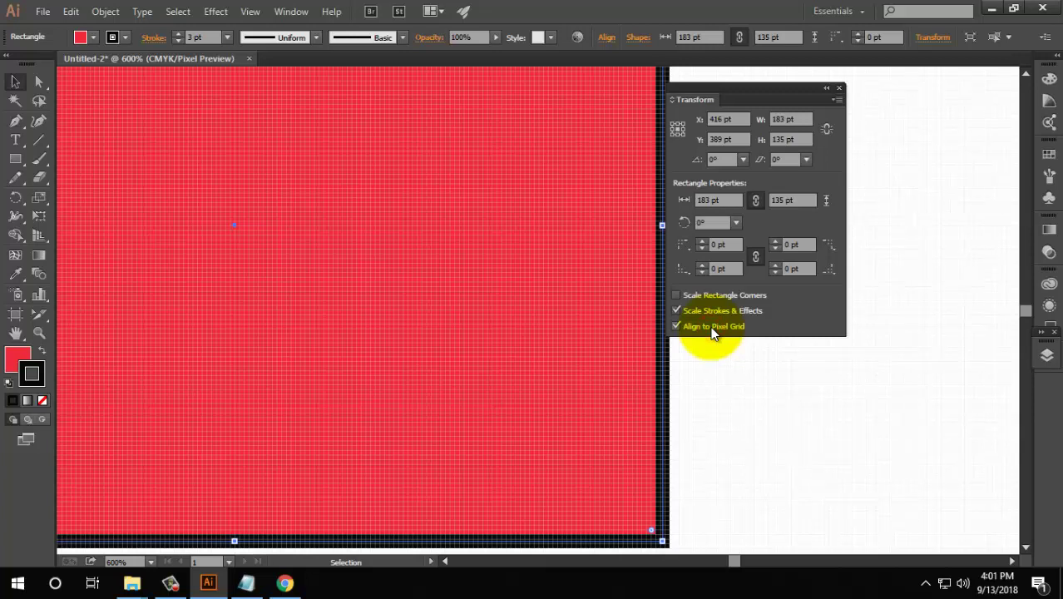
{"action": "left_click", "coordinate": [708, 326]}
{"action": "left_click", "coordinate": [720, 428]}
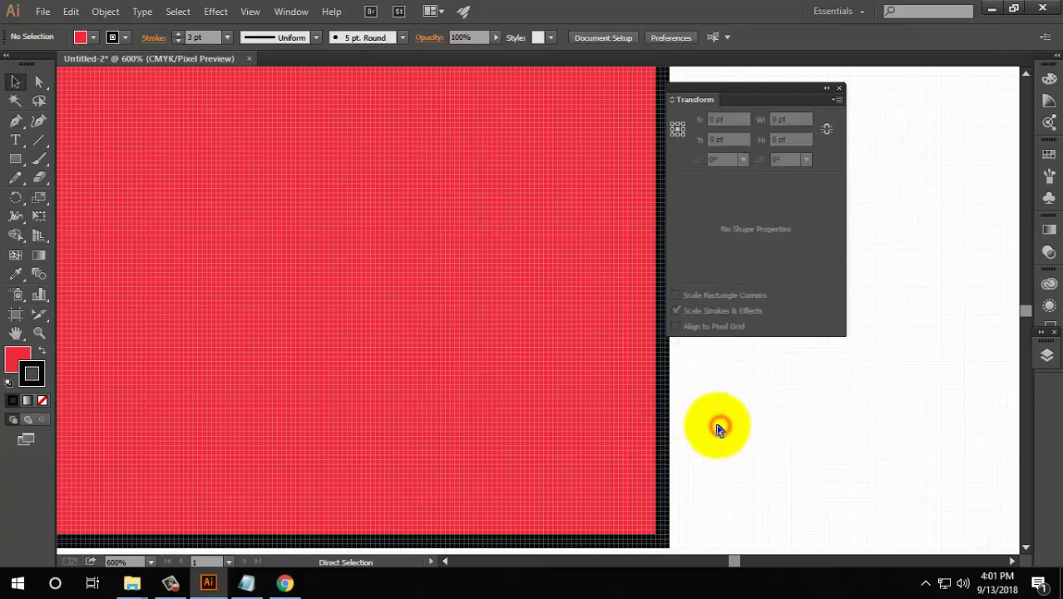
{"action": "left_click", "coordinate": [673, 366]}
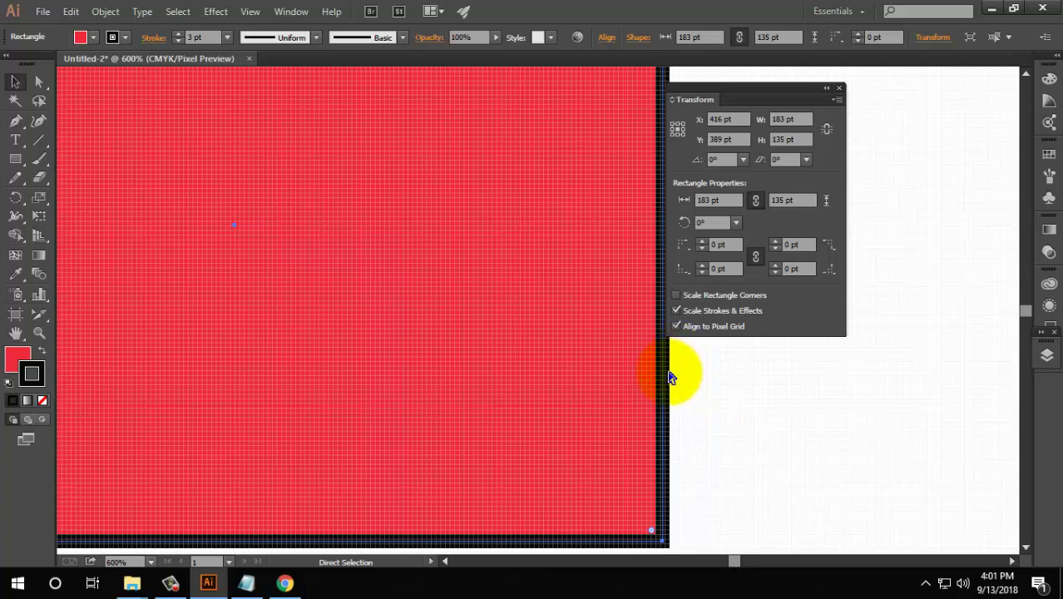
{"action": "key", "text": "ctrl+z"}
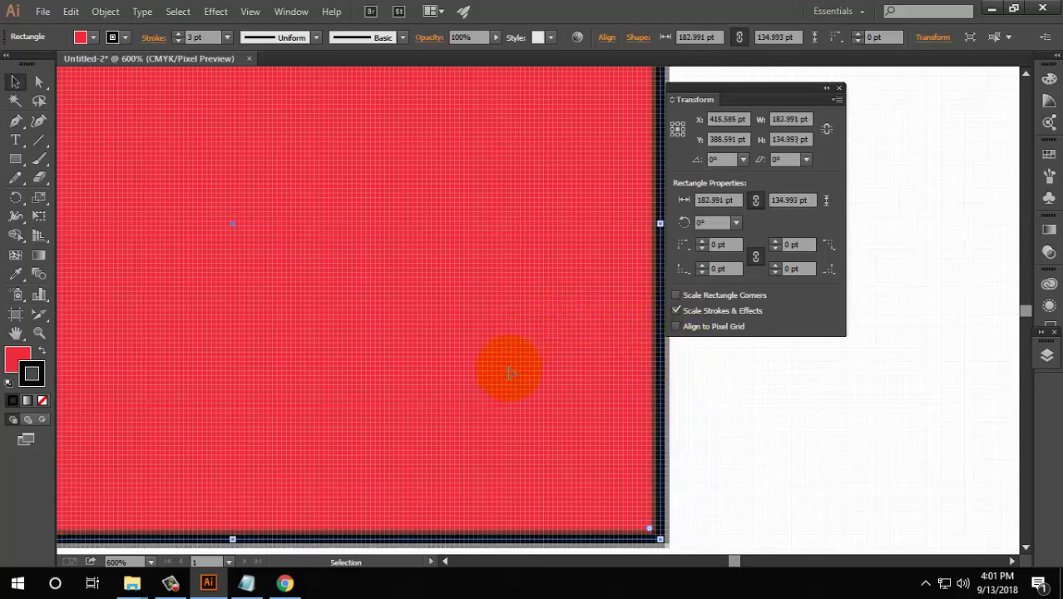
{"action": "left_click", "coordinate": [725, 119]}
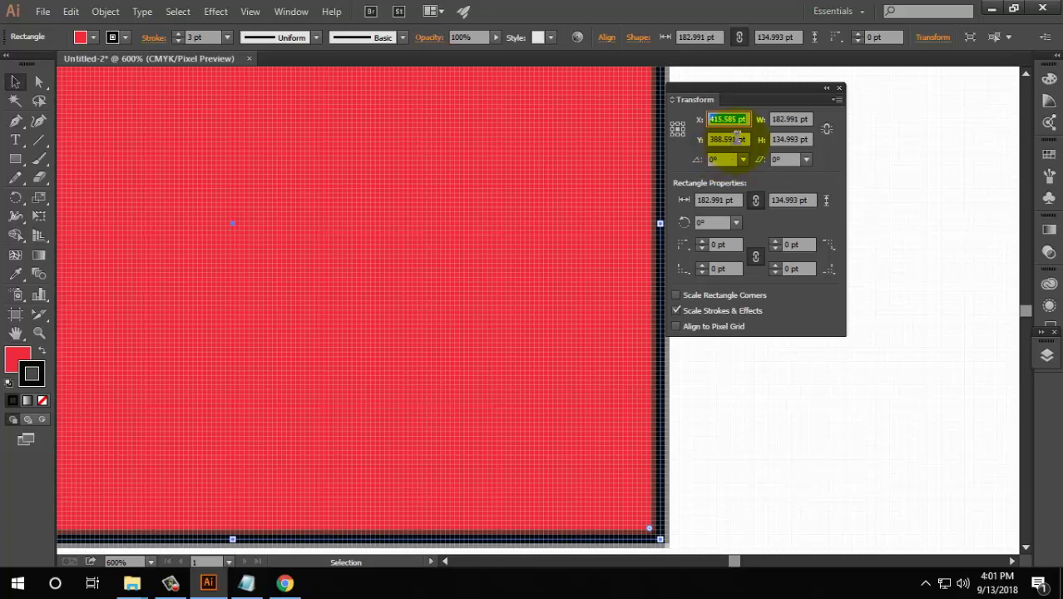
{"action": "left_click", "coordinate": [742, 139]}
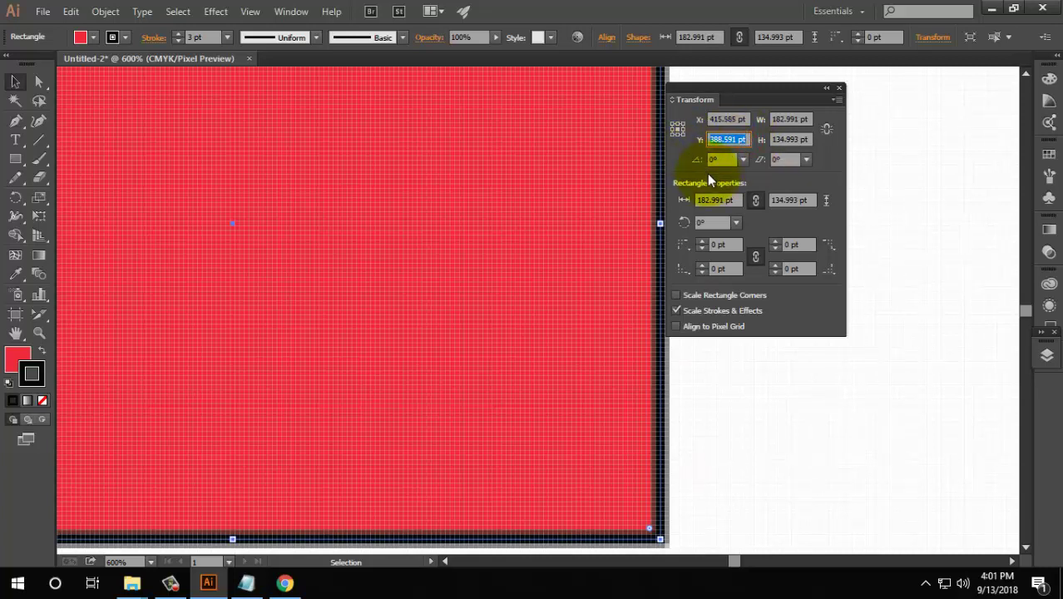
{"action": "left_click", "coordinate": [695, 326]}
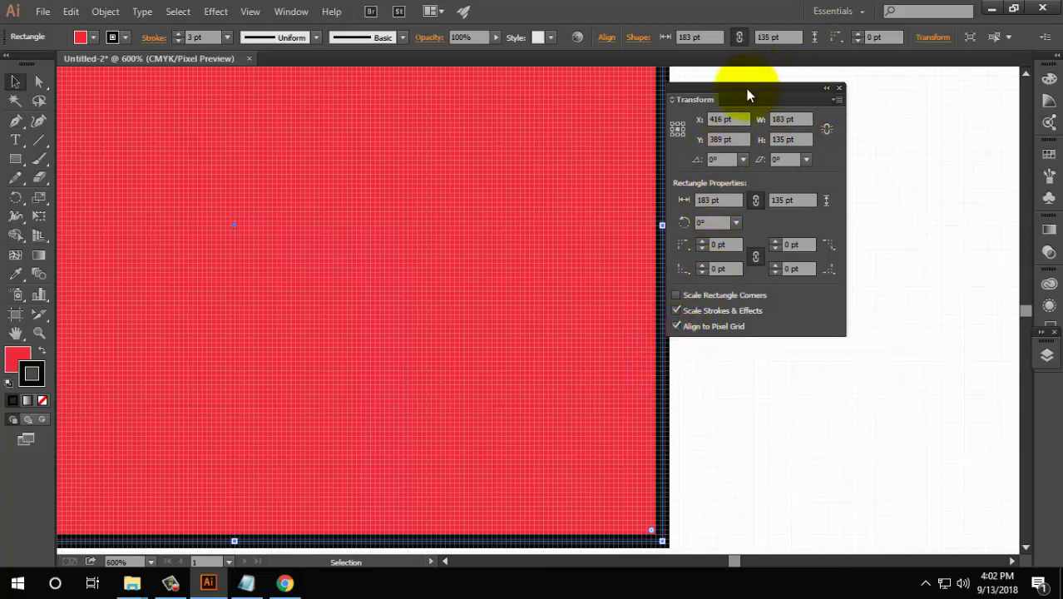
Re-enable Align to Pixel Grid on the red rectangle and zoom to 100% to see the whole artboard
{"action": "left_click_drag", "start_coordinate": [746, 95], "coordinate": [865, 102]}
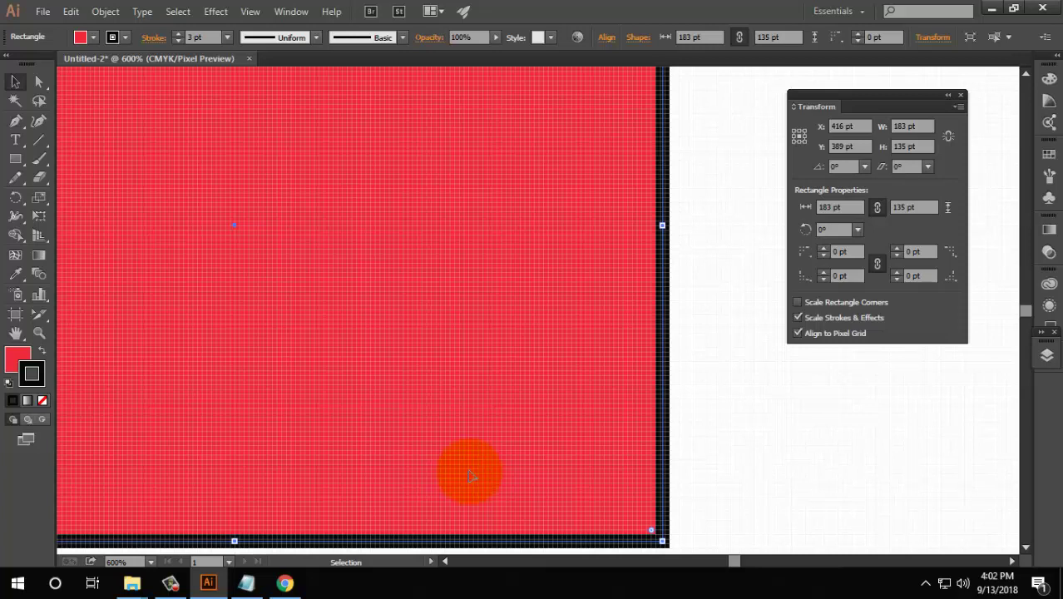
{"action": "left_click", "coordinate": [797, 334]}
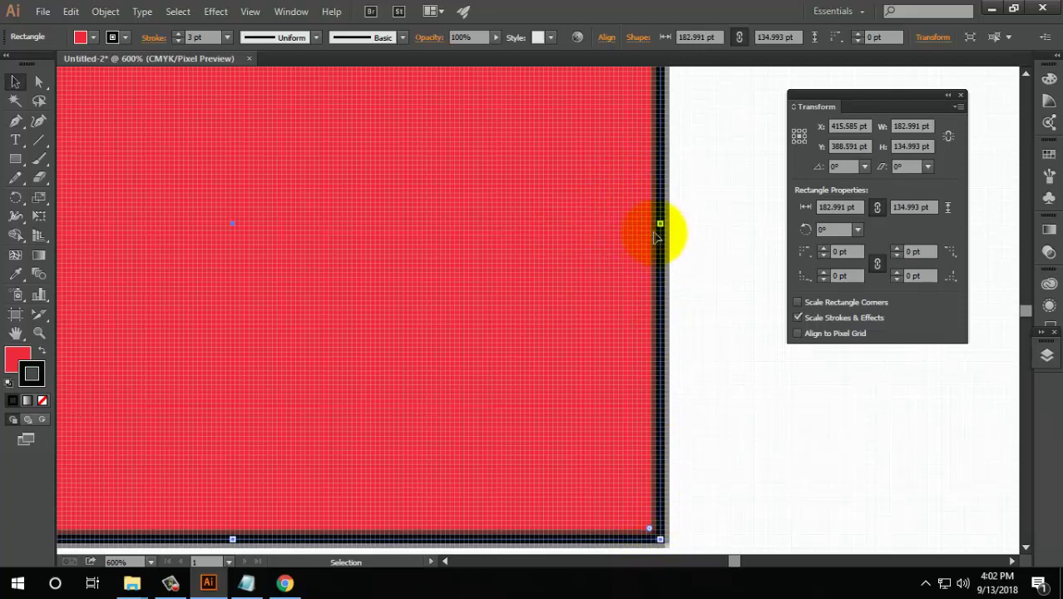
{"action": "left_click", "coordinate": [855, 334]}
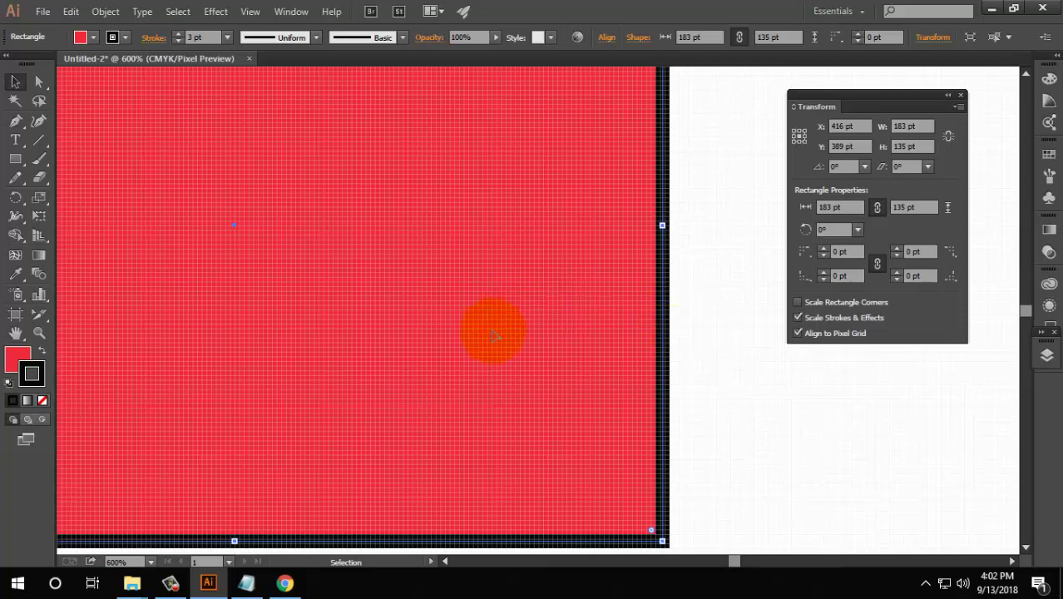
{"action": "left_click", "coordinate": [117, 561]}
{"action": "type", "text": "1"}
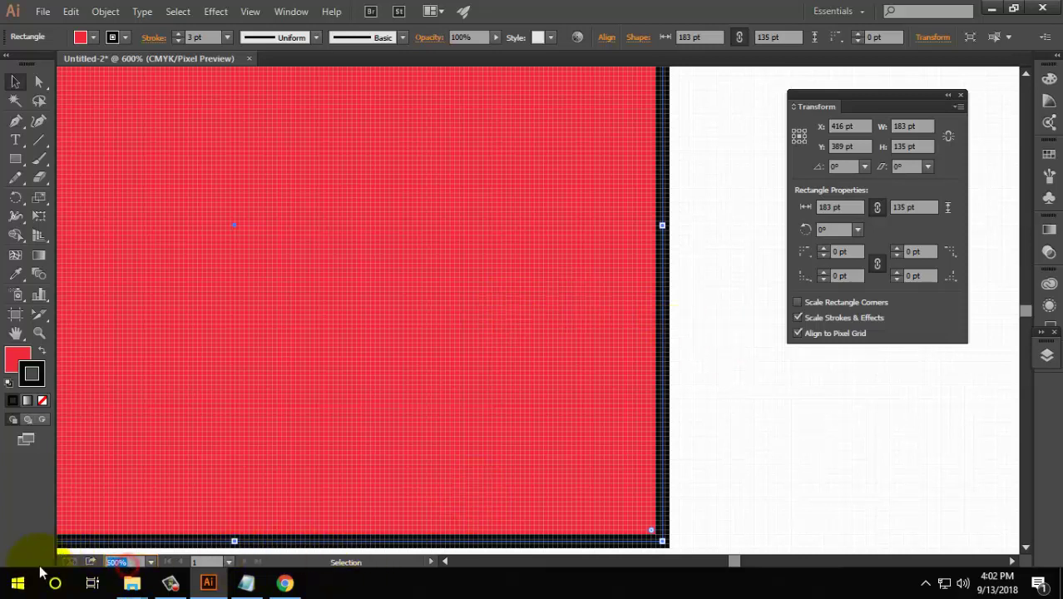
{"action": "key", "text": "Return"}
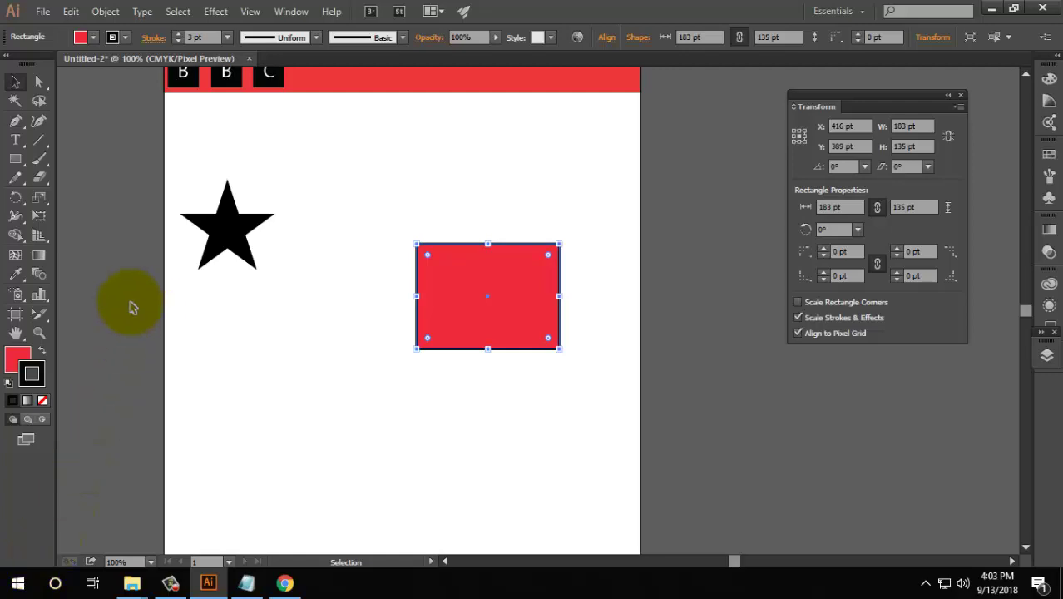
Check the Web.html page in the browser and Notepad, then return to Illustrator
{"action": "key", "text": "alt+Tab"}
{"action": "left_click", "coordinate": [202, 12]}
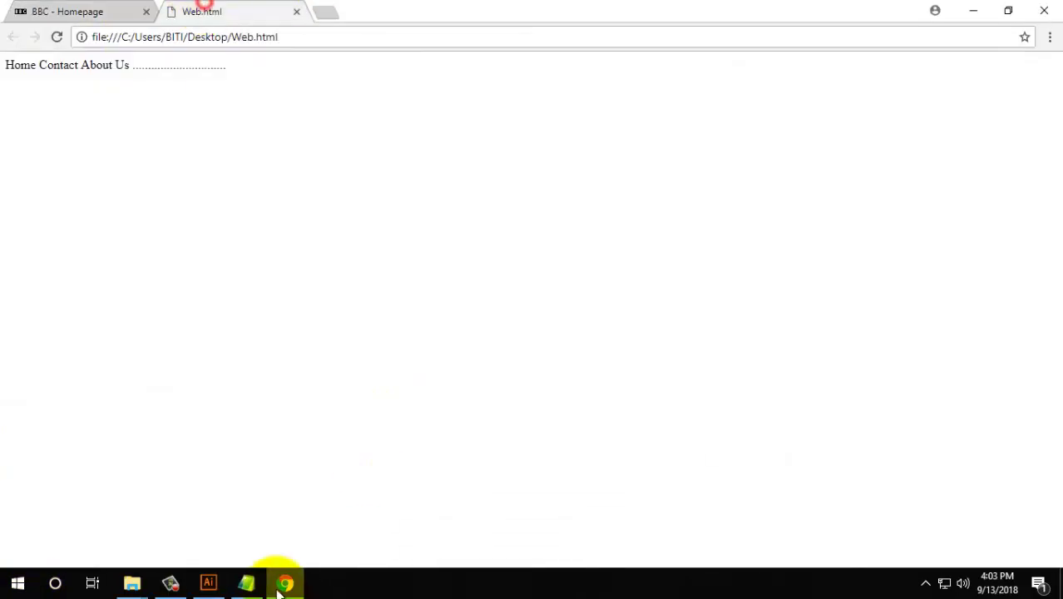
{"action": "left_click", "coordinate": [247, 582]}
{"action": "left_click", "coordinate": [206, 582]}
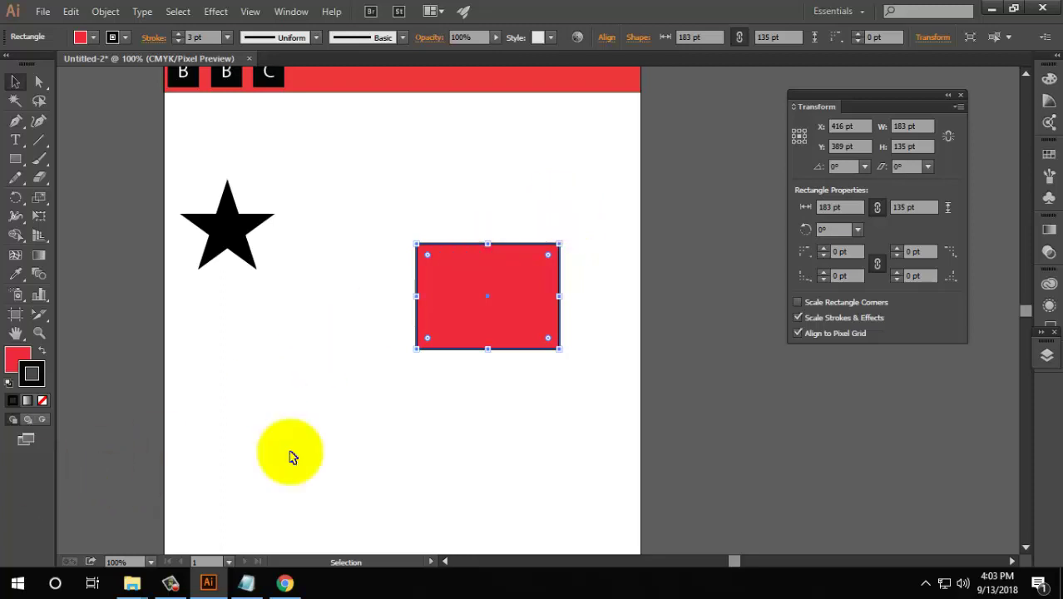
Select the red rectangle and delete it, leaving the header and star
{"action": "left_click", "coordinate": [492, 299]}
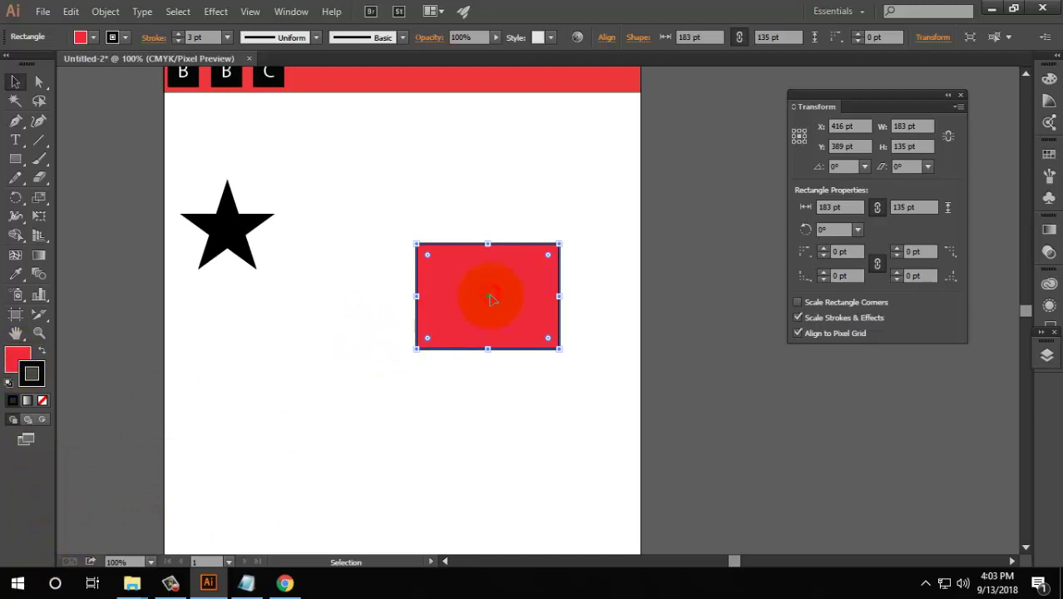
{"action": "key", "text": "Delete"}
{"action": "scroll", "coordinate": [426, 261], "scroll_direction": "up", "scroll_amount": 3}
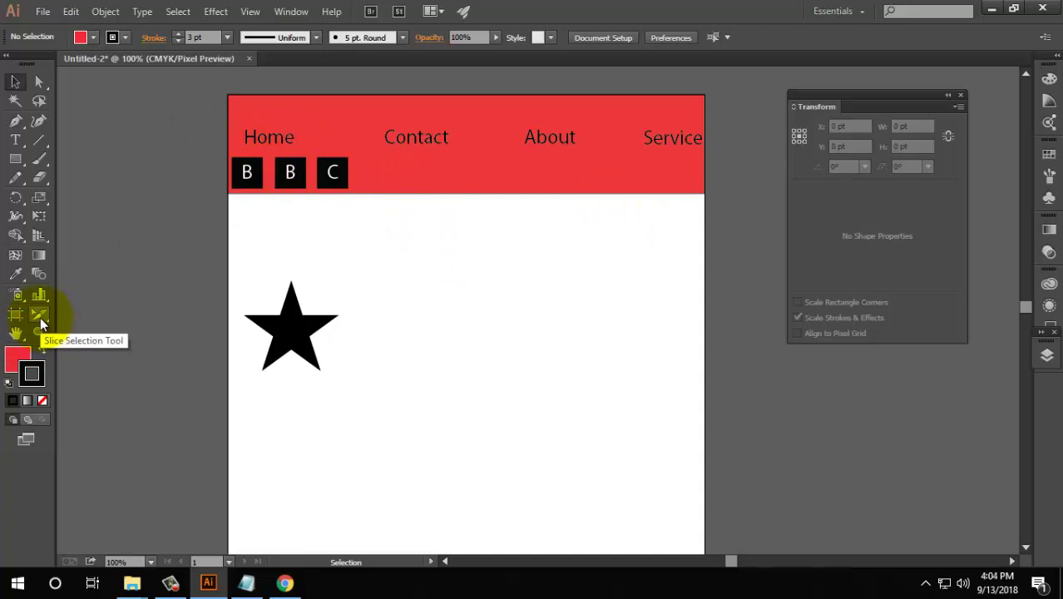
With the Slice Tool, draw a slice around the first B button
{"action": "left_click_drag", "start_coordinate": [39, 317], "coordinate": [104, 315]}
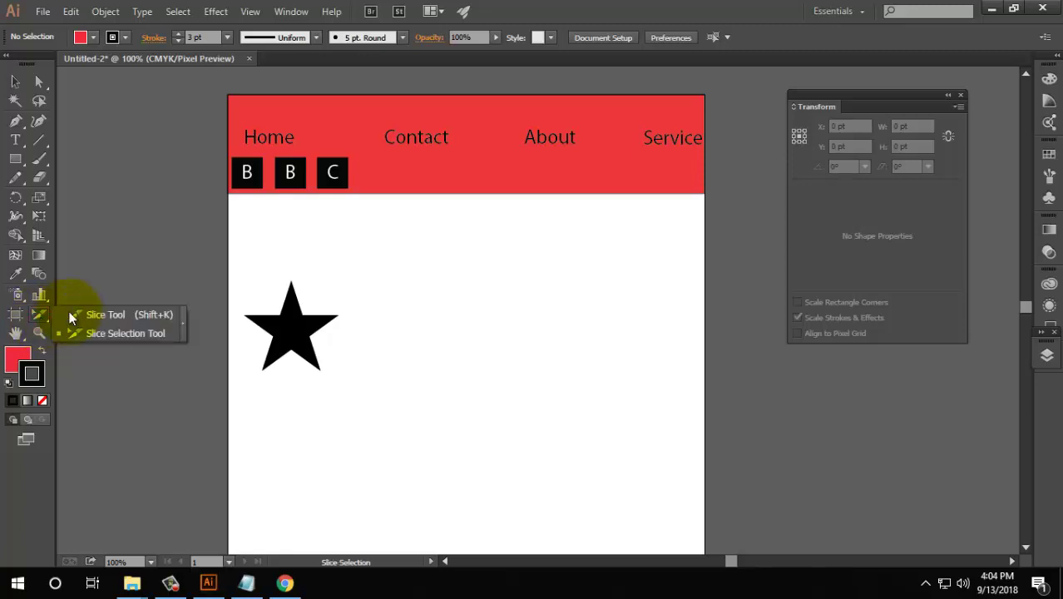
{"action": "left_click", "coordinate": [93, 313]}
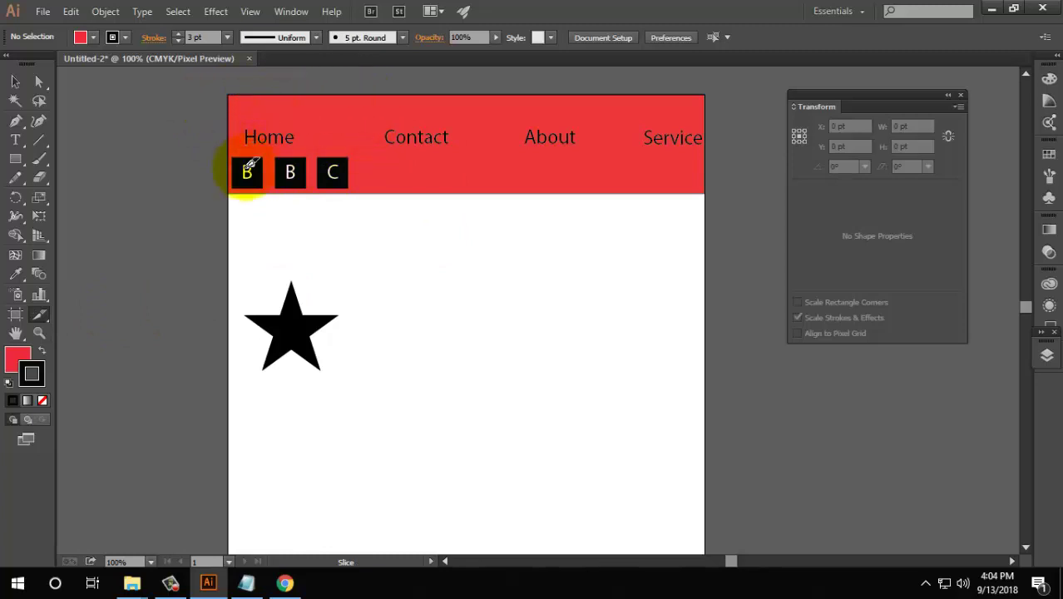
{"action": "scroll", "coordinate": [233, 168], "scroll_direction": "up", "scroll_amount": 3, "text": "alt"}
{"action": "left_click_drag", "start_coordinate": [217, 126], "coordinate": [339, 241]}
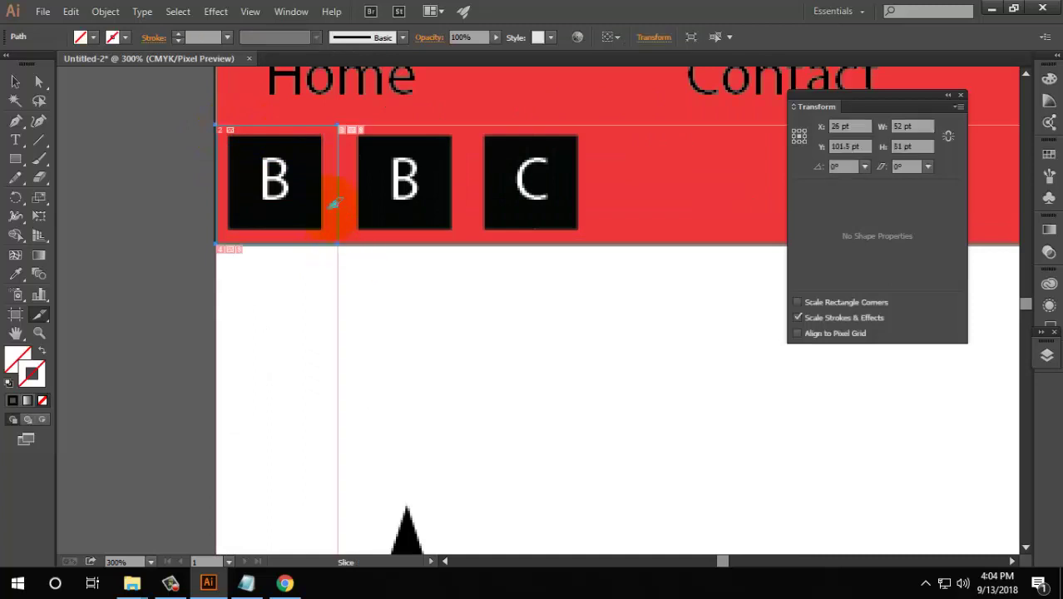
{"action": "left_click_drag", "start_coordinate": [341, 195], "coordinate": [340, 195]}
{"action": "scroll", "coordinate": [455, 150], "scroll_direction": "down", "scroll_amount": 1}
{"action": "scroll", "coordinate": [438, 178], "scroll_direction": "up", "scroll_amount": 2}
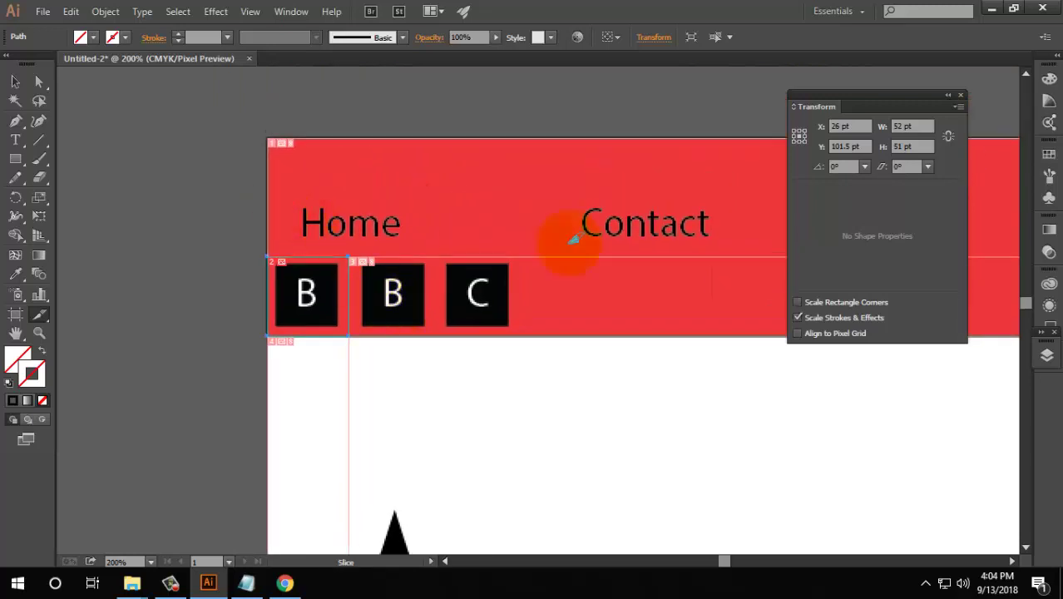
{"action": "scroll", "coordinate": [573, 240], "scroll_direction": "right", "scroll_amount": 3}
{"action": "scroll", "coordinate": [303, 223], "scroll_direction": "down", "scroll_amount": 2}
{"action": "scroll", "coordinate": [315, 209], "scroll_direction": "down", "scroll_amount": 4}
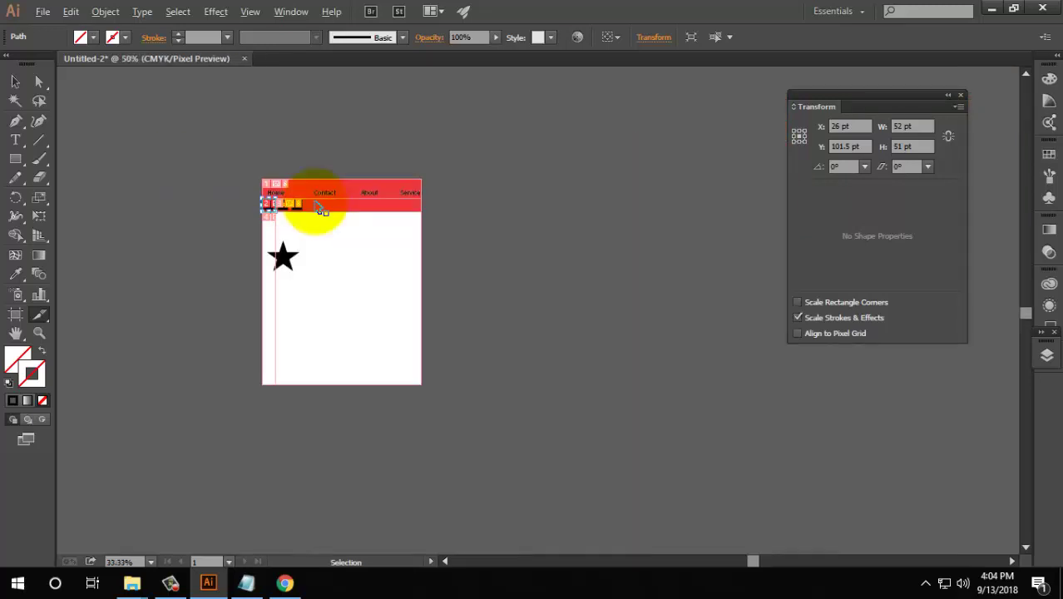
{"action": "scroll", "coordinate": [322, 210], "scroll_direction": "up", "scroll_amount": 3}
Draw slices around the C button and the star
{"action": "left_click_drag", "start_coordinate": [264, 278], "coordinate": [365, 201]}
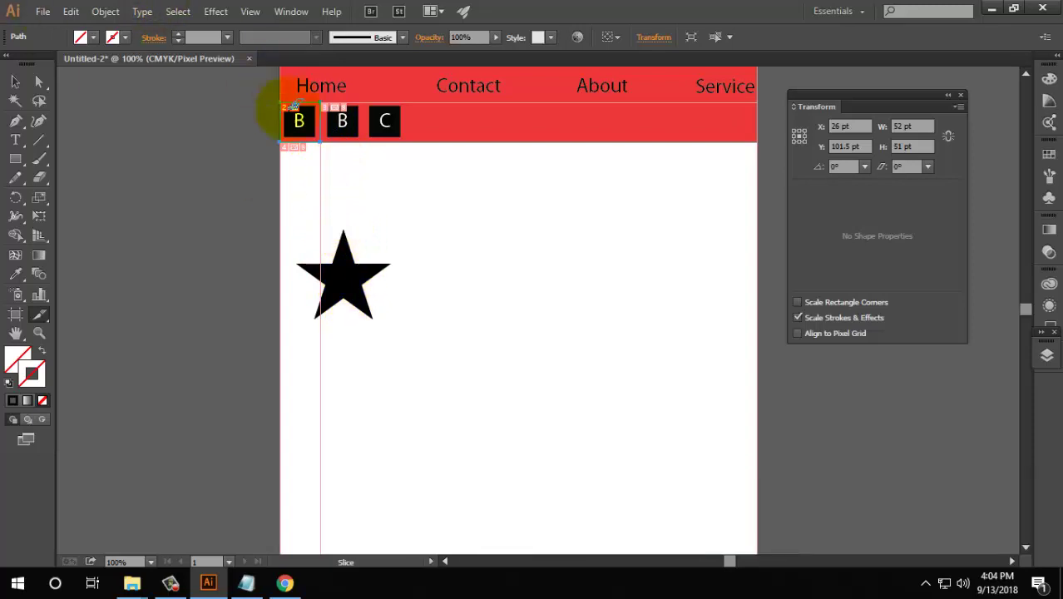
{"action": "scroll", "coordinate": [344, 119], "scroll_direction": "up", "scroll_amount": 1}
{"action": "scroll", "coordinate": [349, 107], "scroll_direction": "up", "scroll_amount": 1}
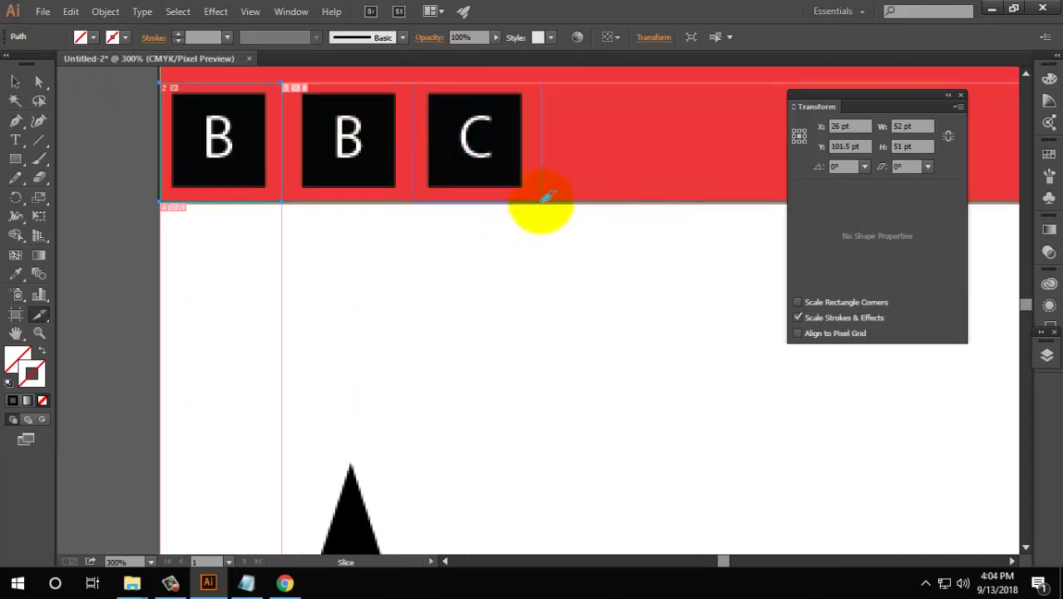
{"action": "left_click_drag", "start_coordinate": [415, 84], "coordinate": [538, 203]}
{"action": "scroll", "coordinate": [499, 189], "scroll_direction": "down", "scroll_amount": 1}
{"action": "scroll", "coordinate": [449, 224], "scroll_direction": "down", "scroll_amount": 3}
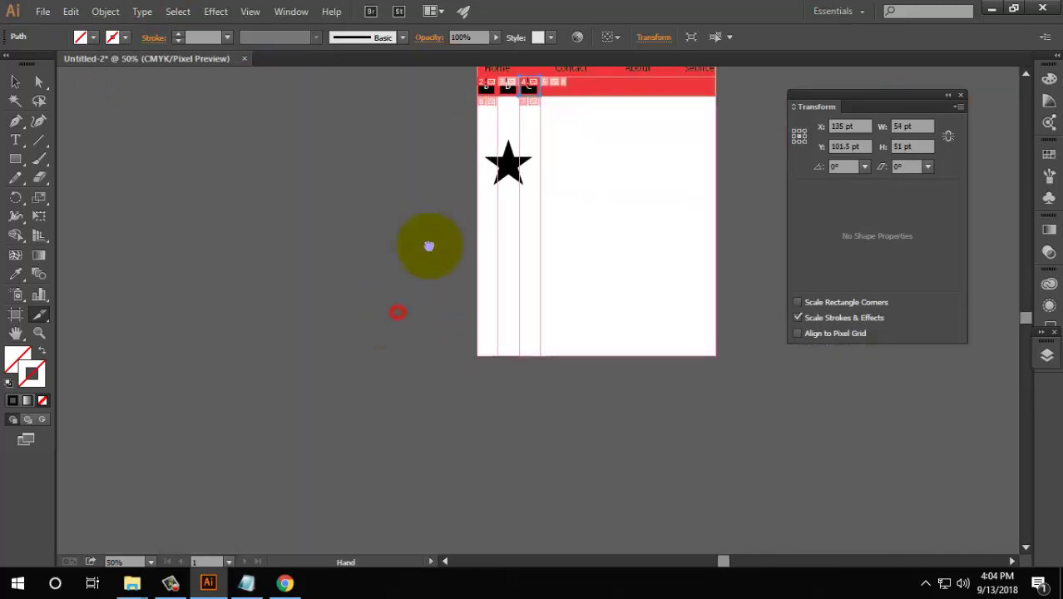
{"action": "scroll", "coordinate": [503, 220], "scroll_direction": "up", "scroll_amount": 4}
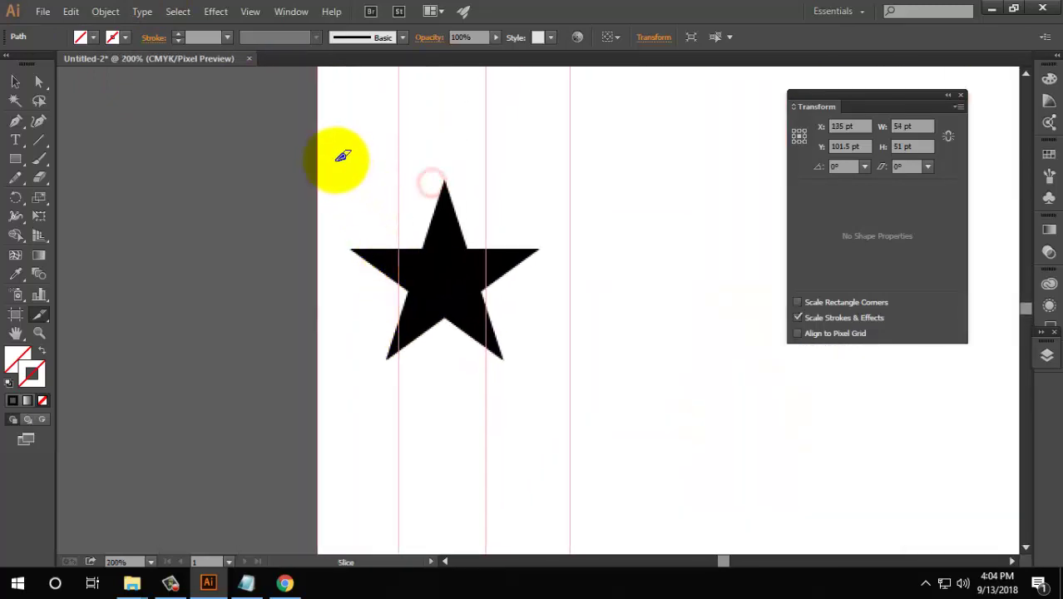
{"action": "left_click_drag", "start_coordinate": [321, 154], "coordinate": [569, 366]}
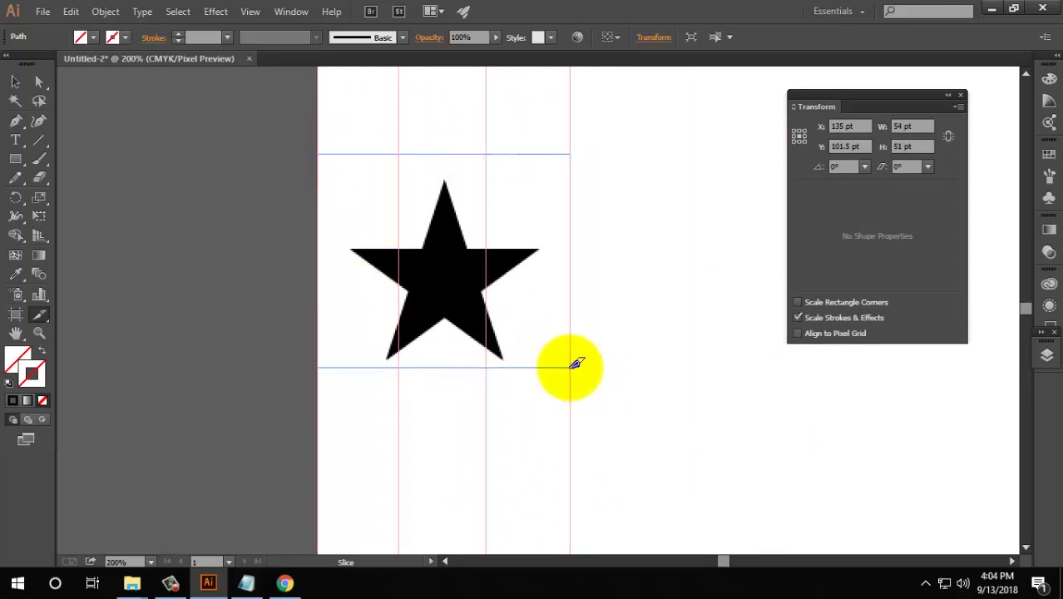
{"action": "scroll", "coordinate": [562, 253], "scroll_direction": "up", "scroll_amount": 3}
{"action": "scroll", "coordinate": [493, 309], "scroll_direction": "down", "scroll_amount": 5}
{"action": "left_click_drag", "start_coordinate": [542, 225], "coordinate": [407, 236]}
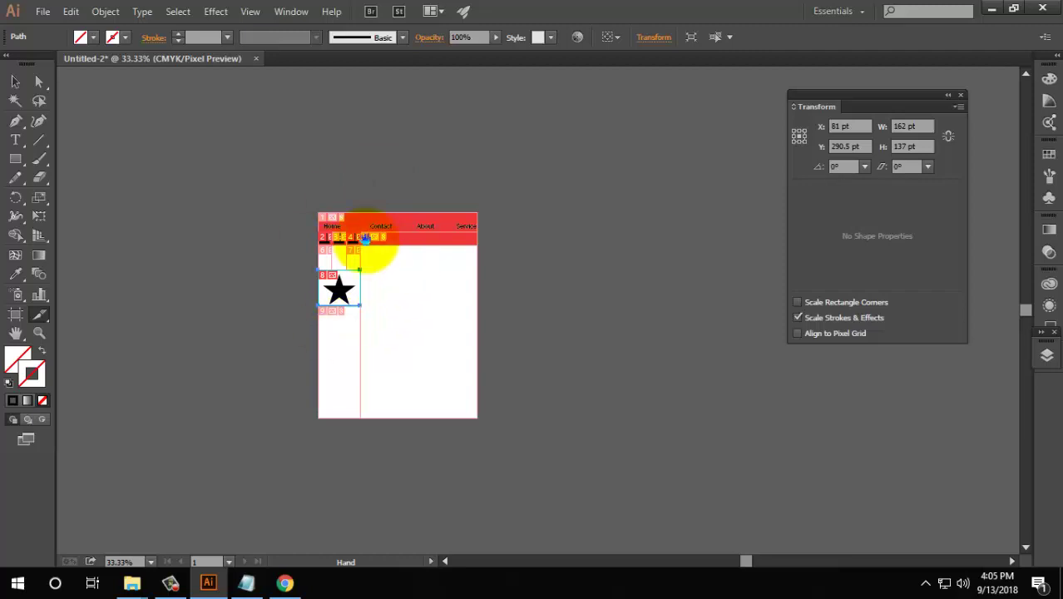
{"action": "scroll", "coordinate": [365, 241], "scroll_direction": "up", "scroll_amount": 3}
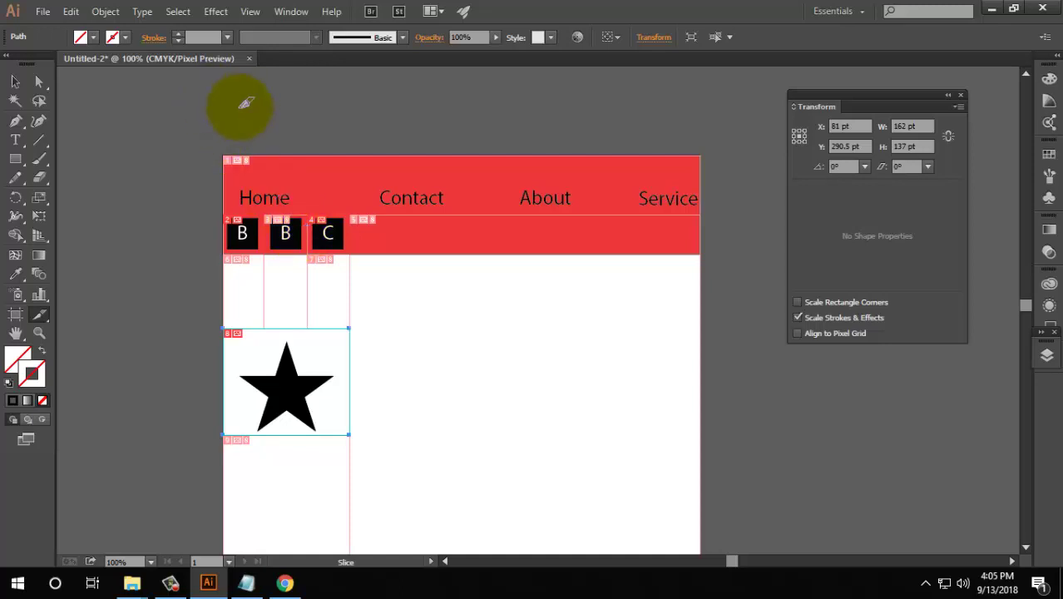
{"action": "left_click", "coordinate": [42, 13]}
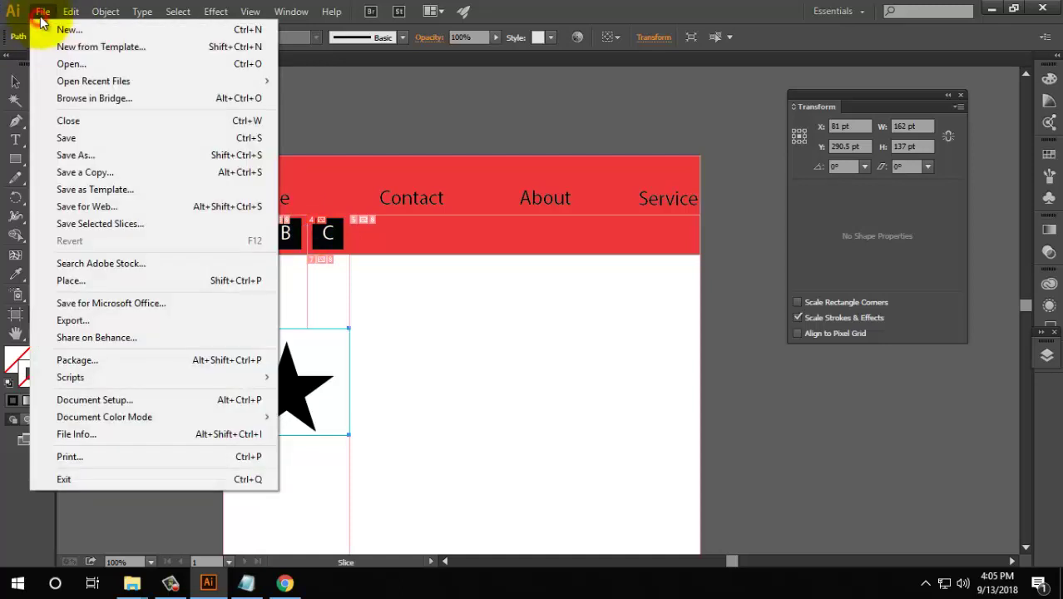
In Save for Web, select the first B slice, keep PNG-8, and export Selected Slices only
{"action": "left_click", "coordinate": [98, 206]}
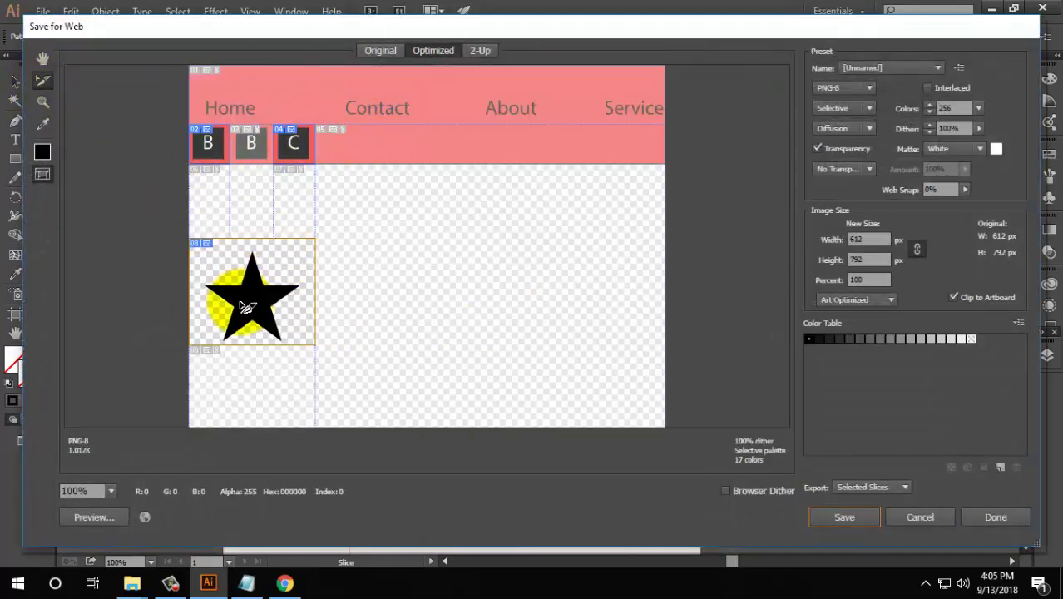
{"action": "left_click", "coordinate": [208, 148]}
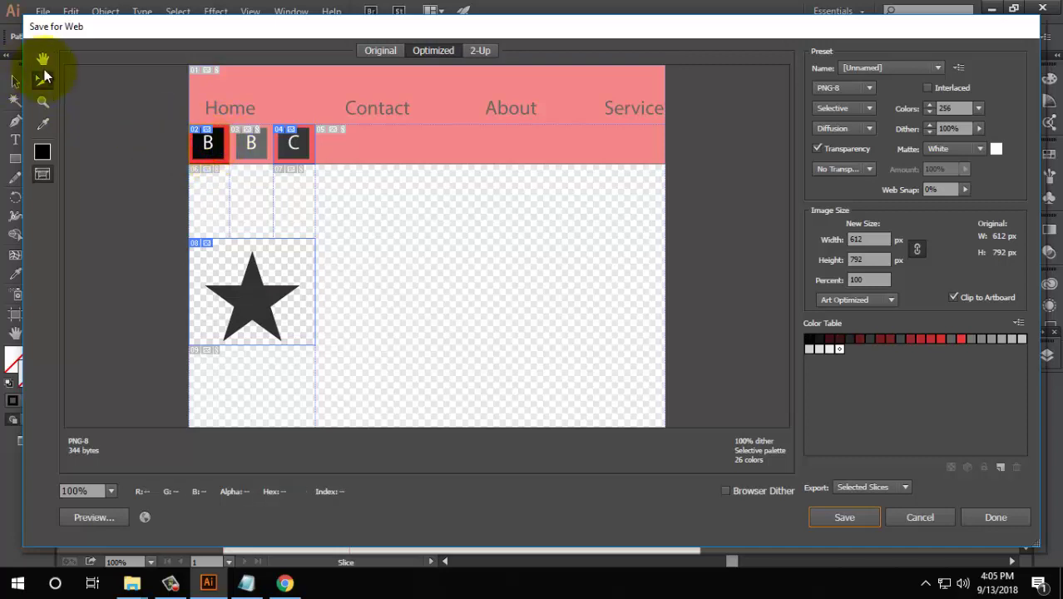
{"action": "left_click", "coordinate": [869, 88]}
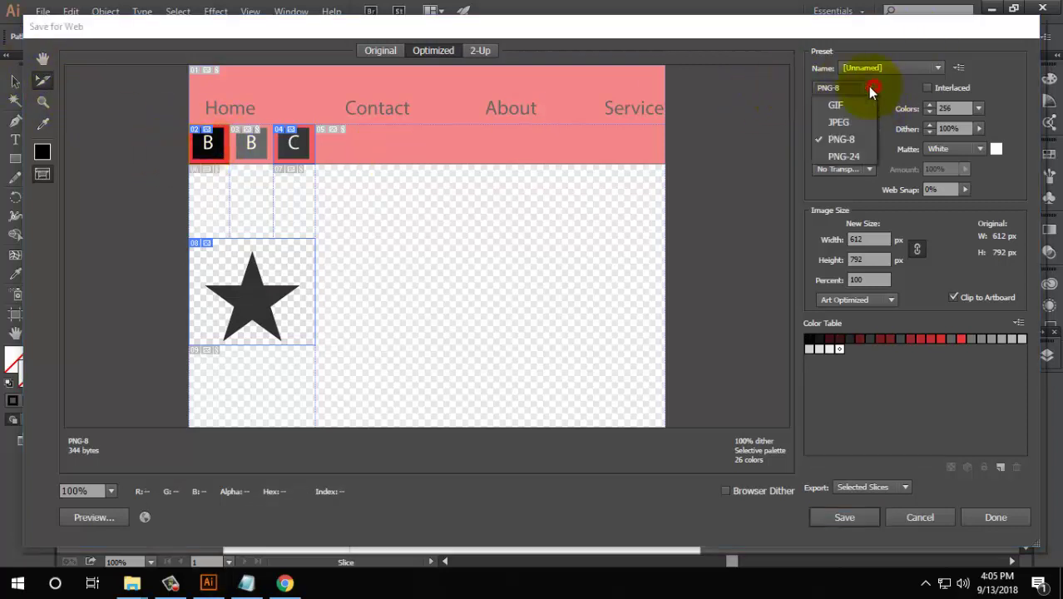
{"action": "left_click", "coordinate": [843, 139]}
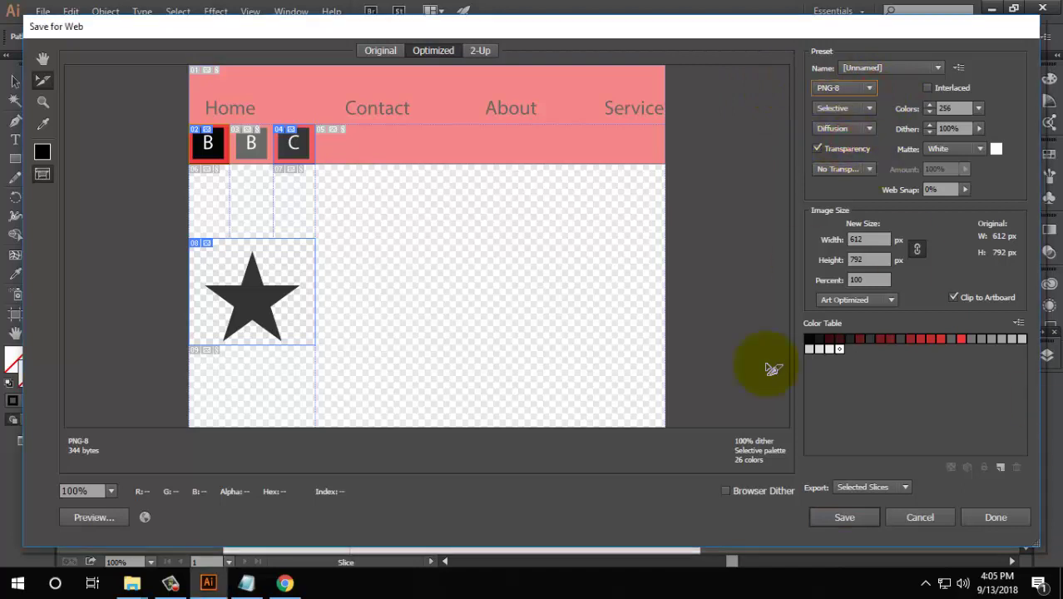
{"action": "left_click", "coordinate": [867, 486]}
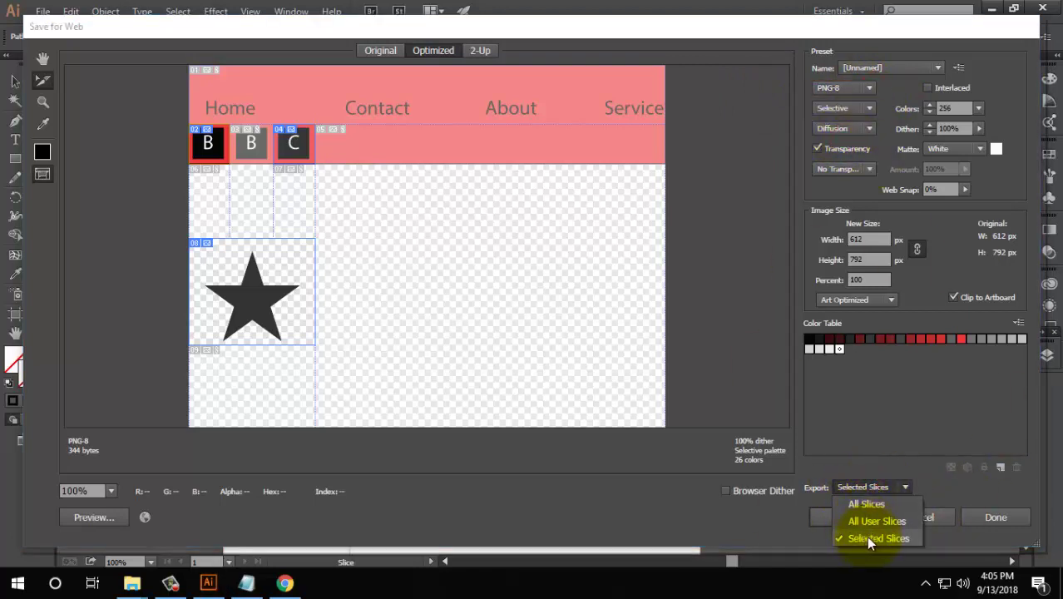
{"action": "left_click", "coordinate": [871, 537]}
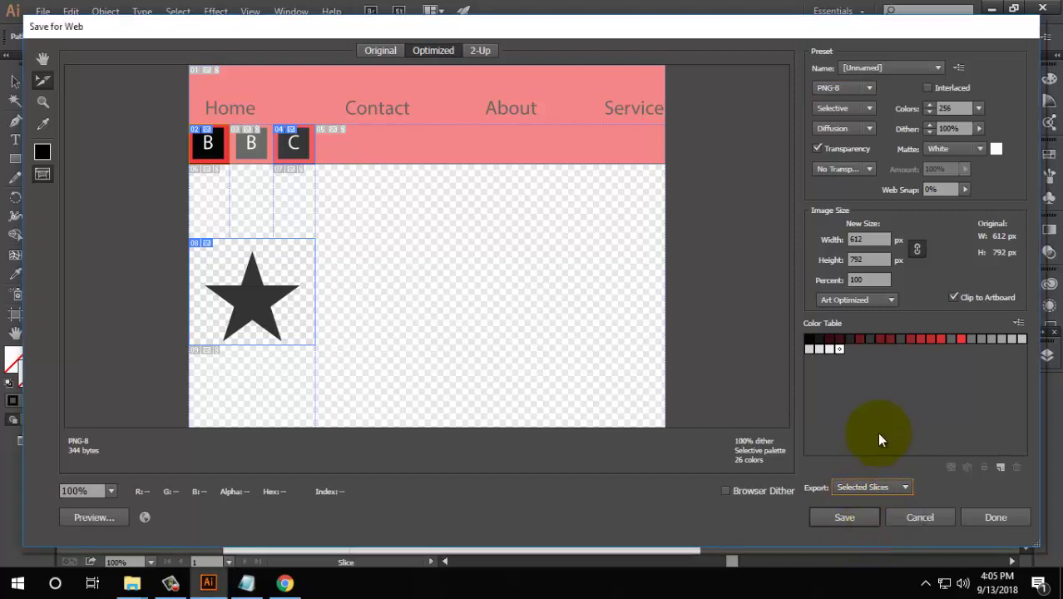
Save the optimized slice to the Desktop as B.png
{"action": "left_click", "coordinate": [844, 517]}
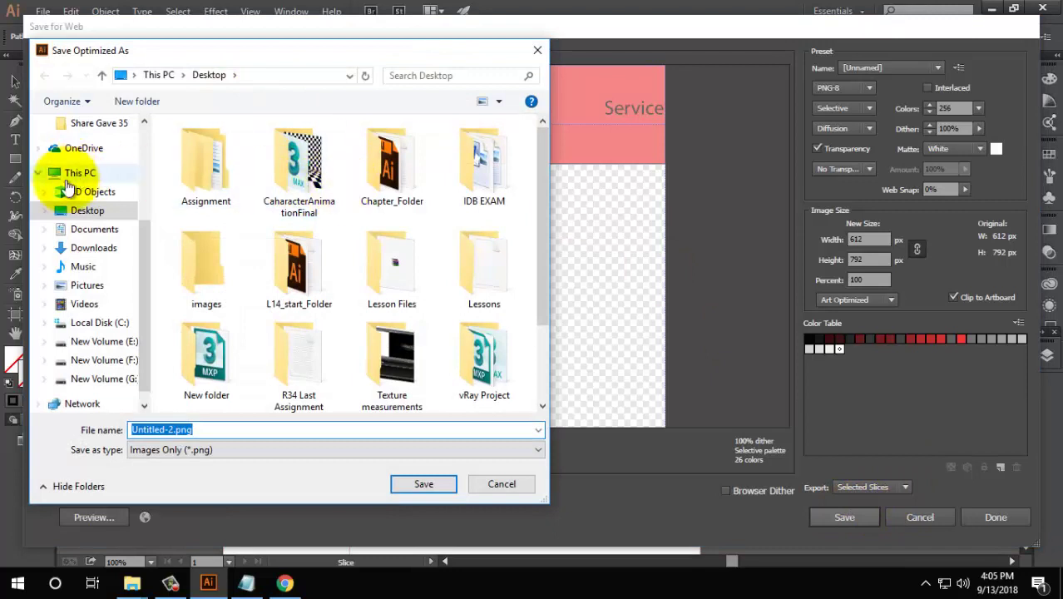
{"action": "left_click", "coordinate": [87, 211]}
{"action": "left_click", "coordinate": [173, 429]}
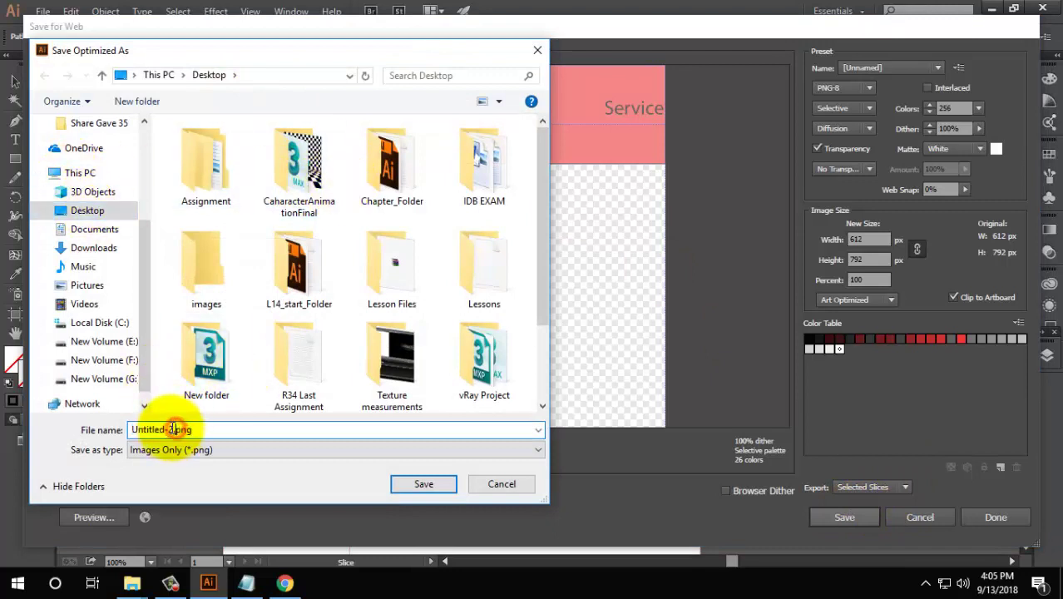
{"action": "key", "text": "BackSpace"}
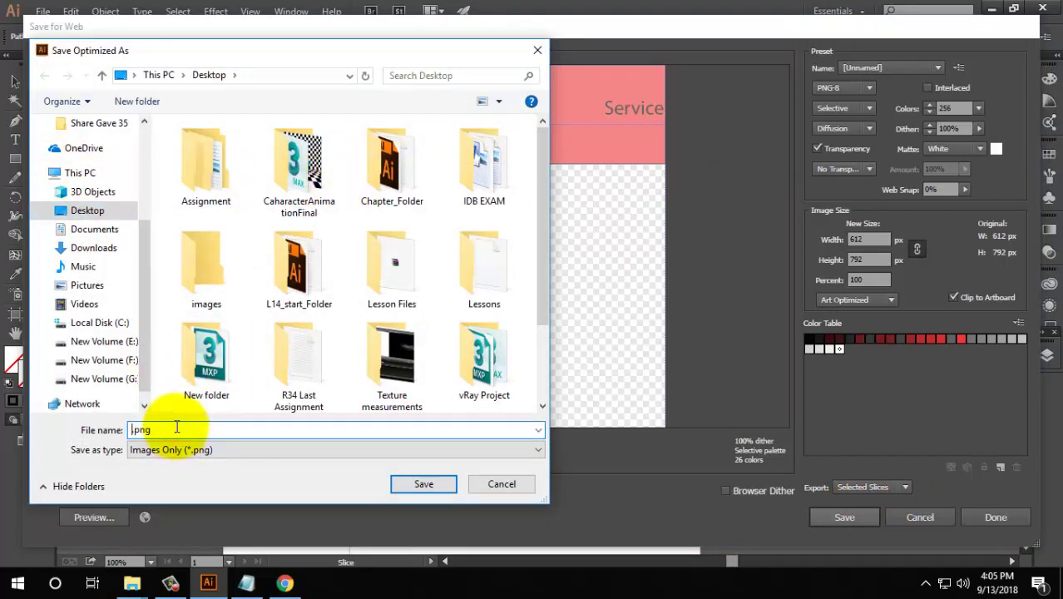
{"action": "type", "text": "B"}
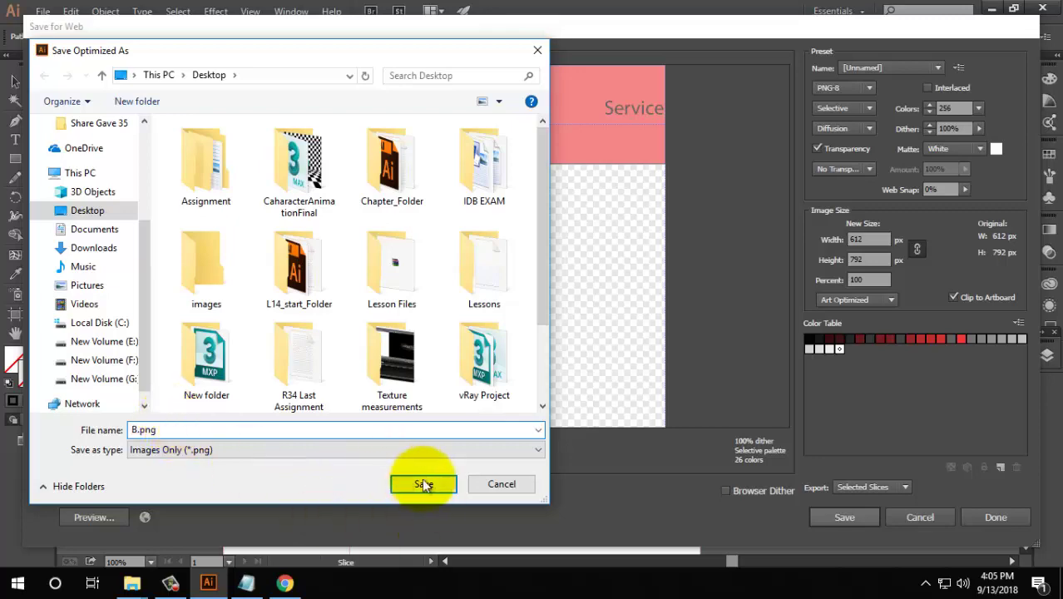
{"action": "left_click", "coordinate": [424, 483]}
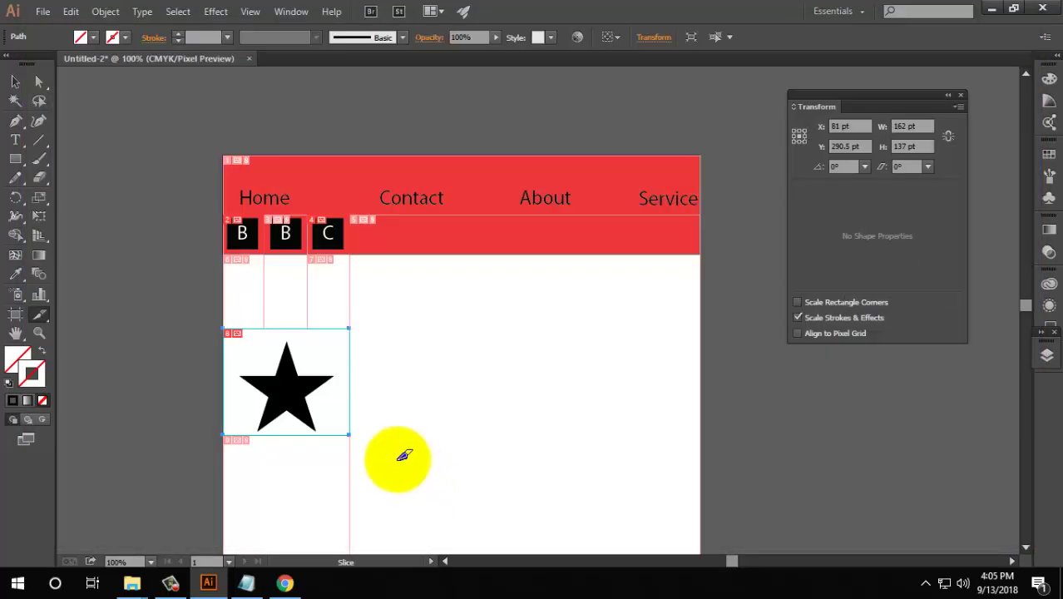
Minimize Illustrator and Chrome, open the images folder, and preview B_02.png in Photos
{"action": "left_click", "coordinate": [993, 10]}
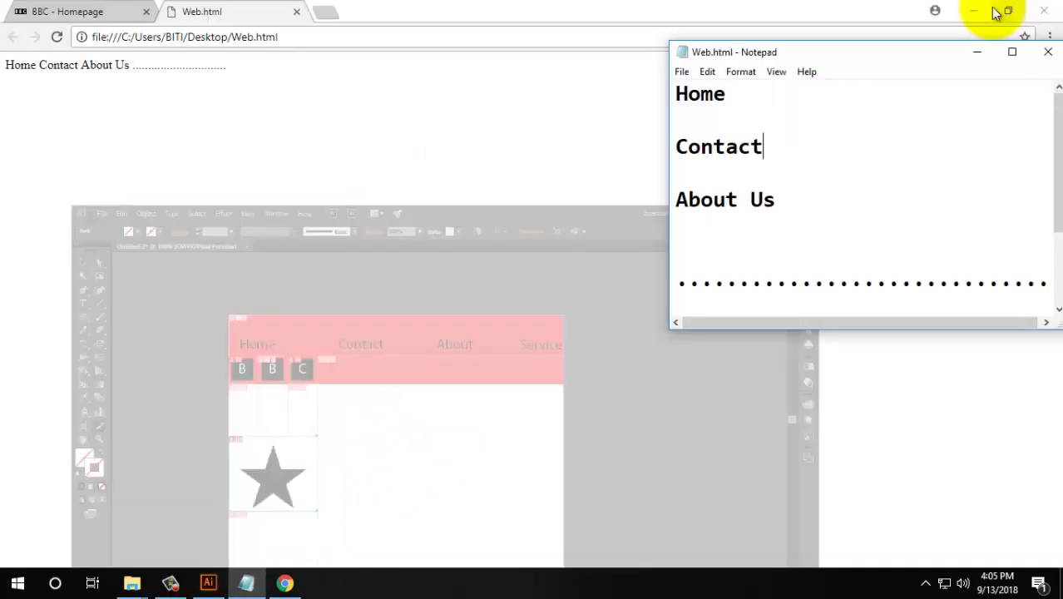
{"action": "left_click", "coordinate": [979, 10]}
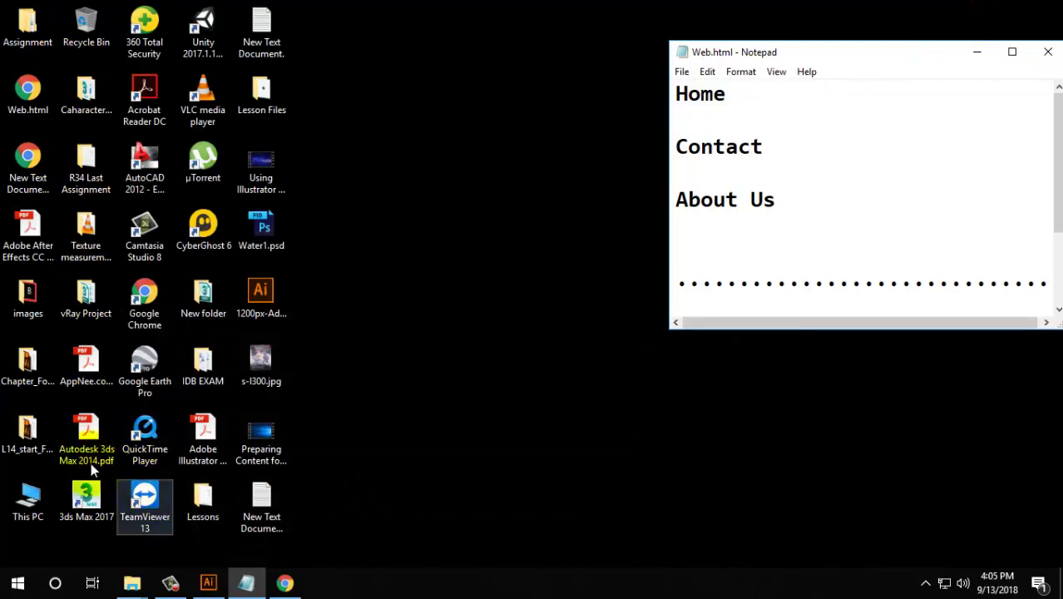
{"action": "left_click", "coordinate": [40, 306]}
{"action": "double_click", "coordinate": [41, 304]}
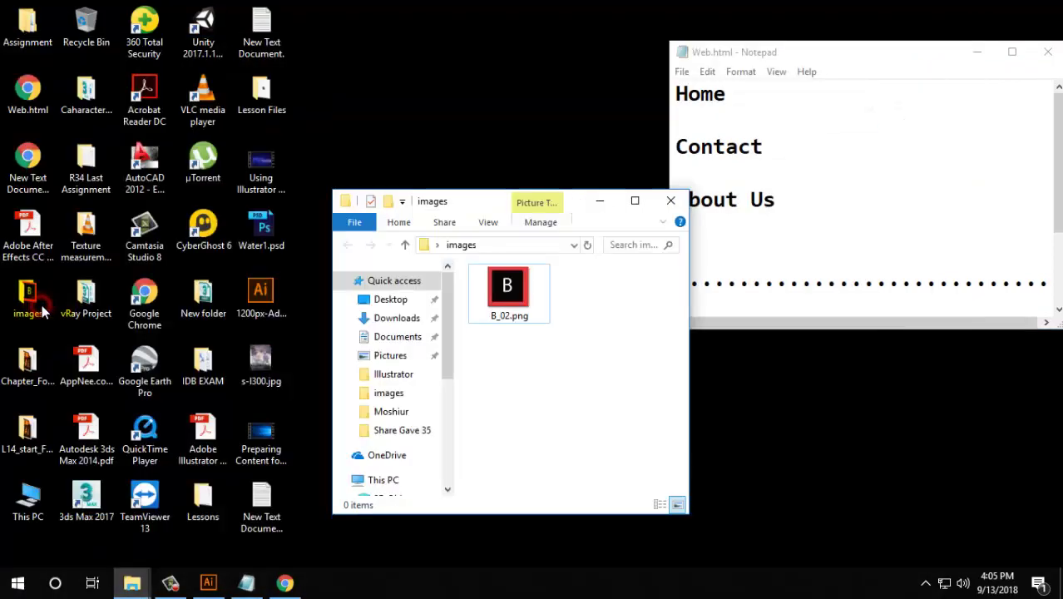
{"action": "double_click", "coordinate": [519, 292]}
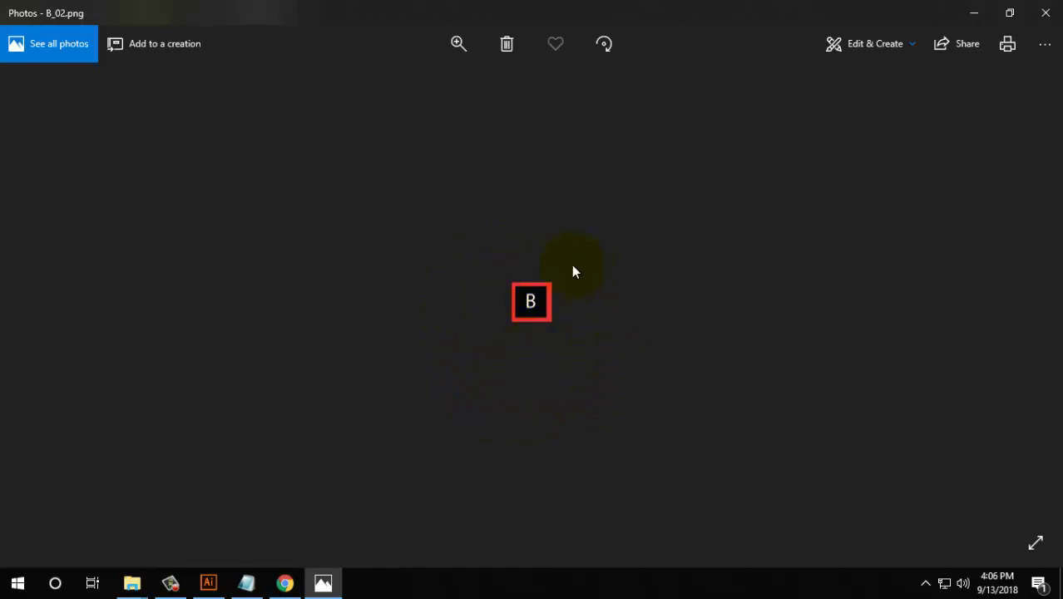
{"action": "mouse_move", "coordinate": [246, 582]}
{"action": "left_click", "coordinate": [284, 582]}
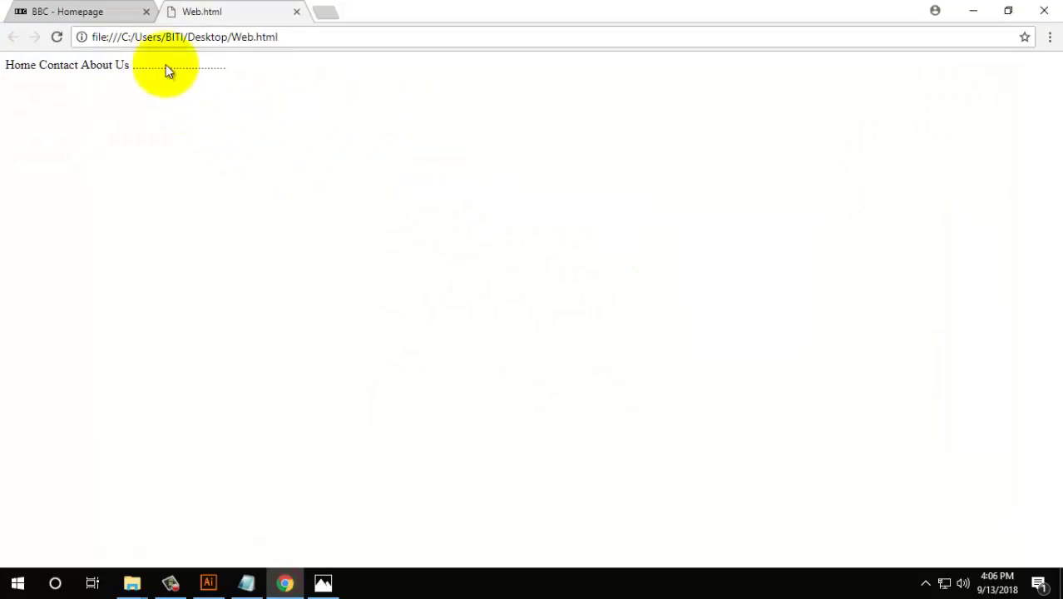
Back in Illustrator, open Save for Web and select the star slice
{"action": "left_click", "coordinate": [208, 582]}
{"action": "scroll", "coordinate": [277, 221], "scroll_direction": "up", "scroll_amount": 5}
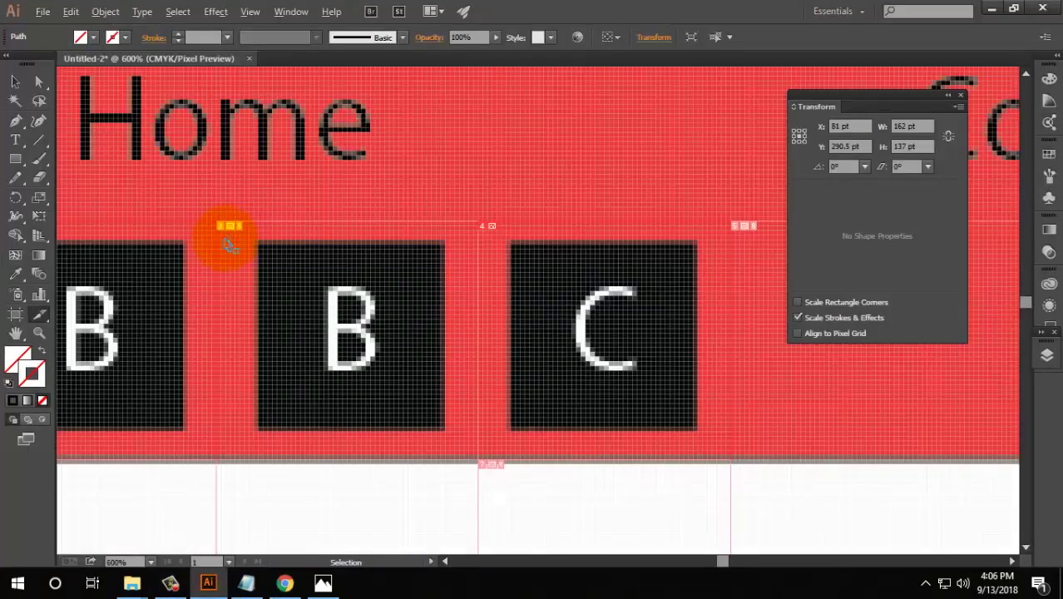
{"action": "scroll", "coordinate": [218, 268], "scroll_direction": "down", "scroll_amount": 2}
{"action": "scroll", "coordinate": [396, 303], "scroll_direction": "left", "scroll_amount": 3}
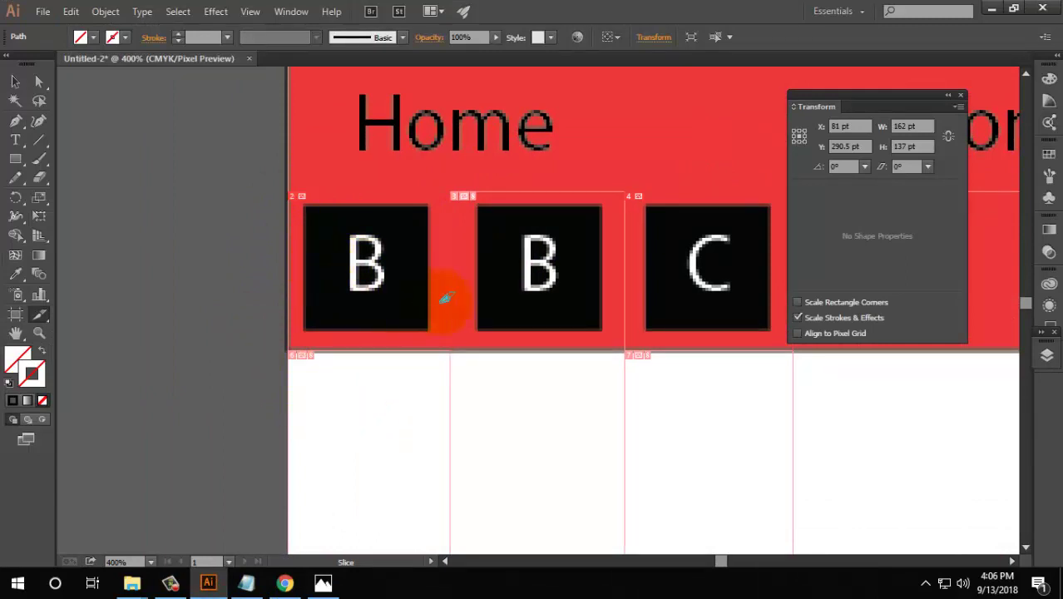
{"action": "scroll", "coordinate": [415, 316], "scroll_direction": "down", "scroll_amount": 1}
{"action": "scroll", "coordinate": [462, 303], "scroll_direction": "down", "scroll_amount": 4}
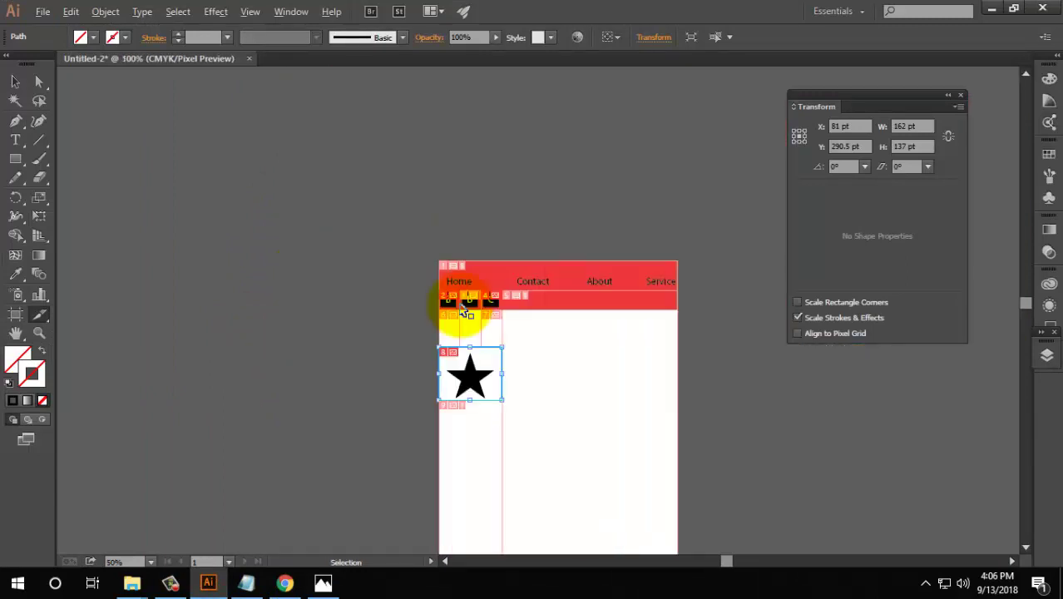
{"action": "scroll", "coordinate": [470, 349], "scroll_direction": "up", "scroll_amount": 3}
{"action": "scroll", "coordinate": [475, 393], "scroll_direction": "down", "scroll_amount": 3}
{"action": "scroll", "coordinate": [358, 216], "scroll_direction": "down", "scroll_amount": 2}
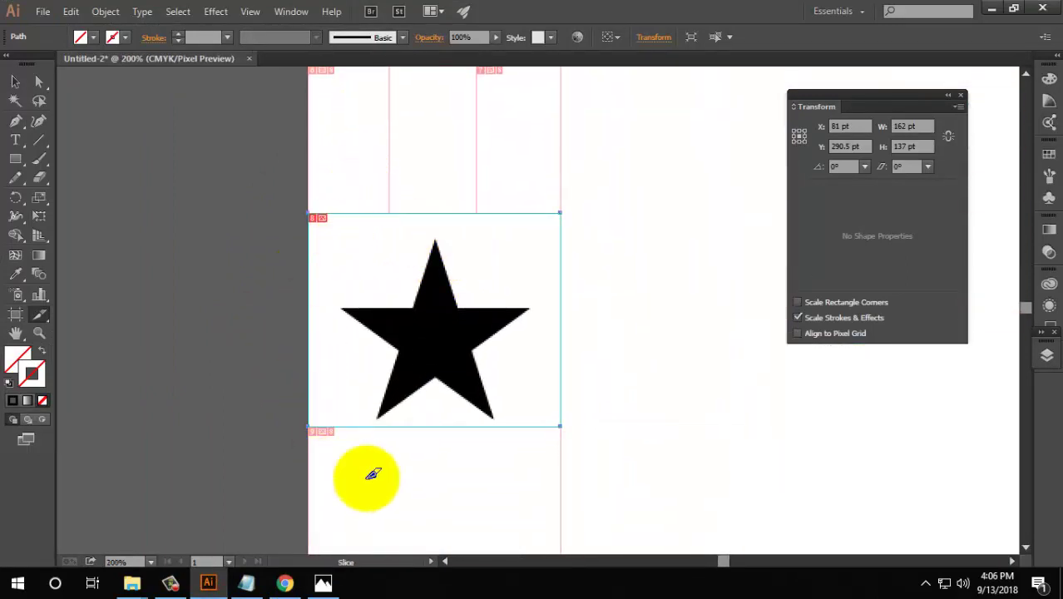
{"action": "left_click", "coordinate": [42, 11]}
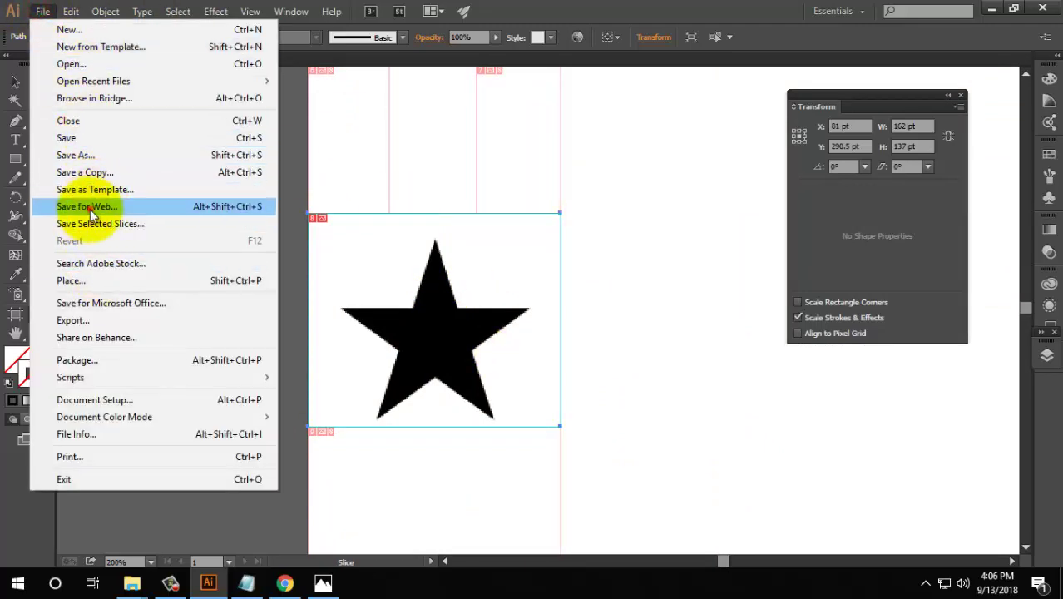
{"action": "left_click", "coordinate": [90, 208]}
{"action": "left_click", "coordinate": [304, 267]}
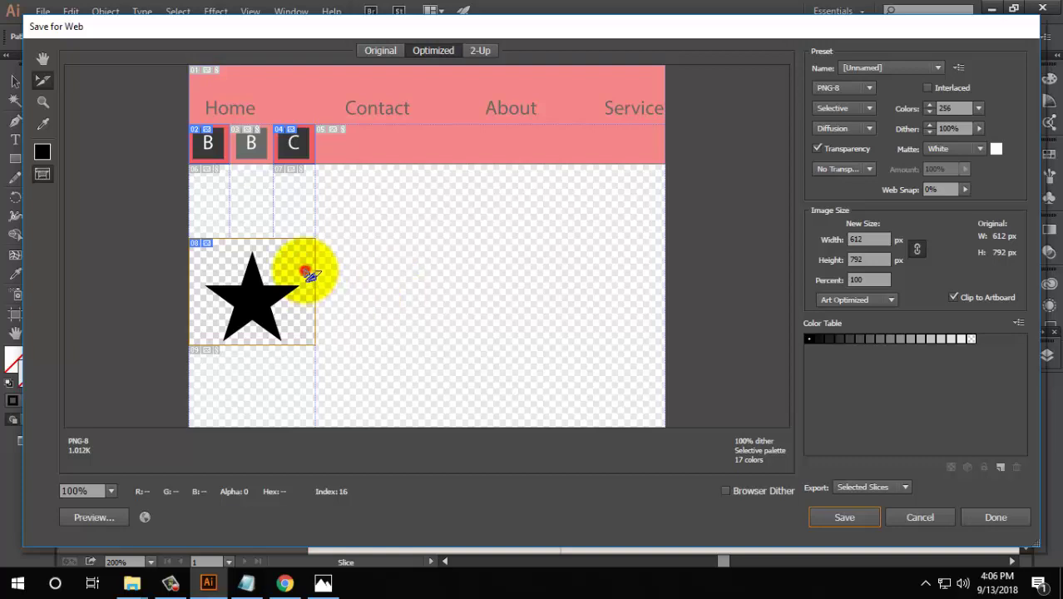
Export only the selected star slice as a PNG, then minimize Illustrator and the browser
{"action": "left_click", "coordinate": [882, 485]}
{"action": "left_click", "coordinate": [881, 534]}
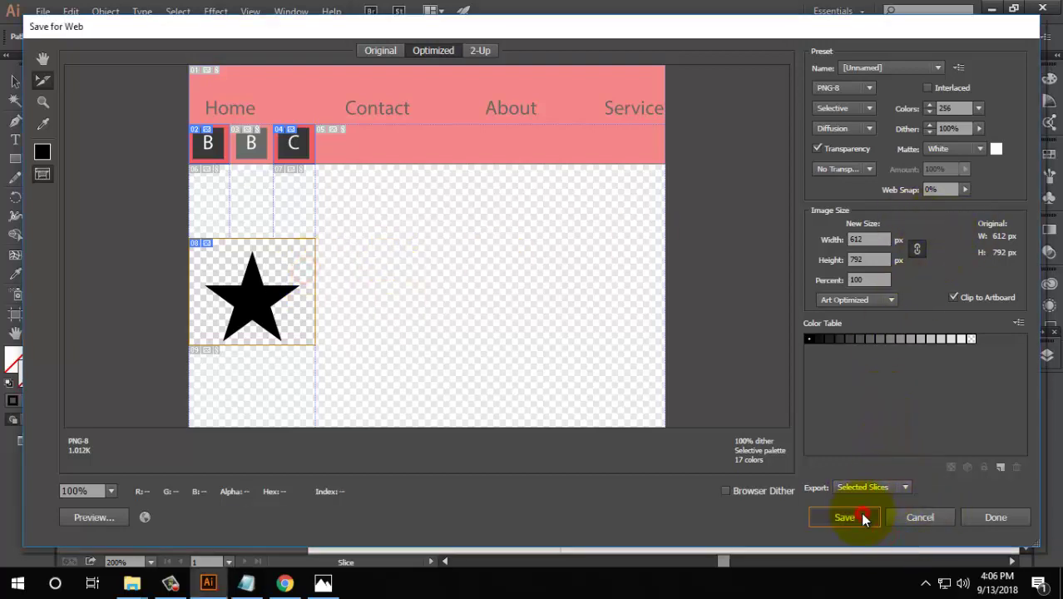
{"action": "left_click", "coordinate": [863, 517]}
{"action": "left_click", "coordinate": [405, 484]}
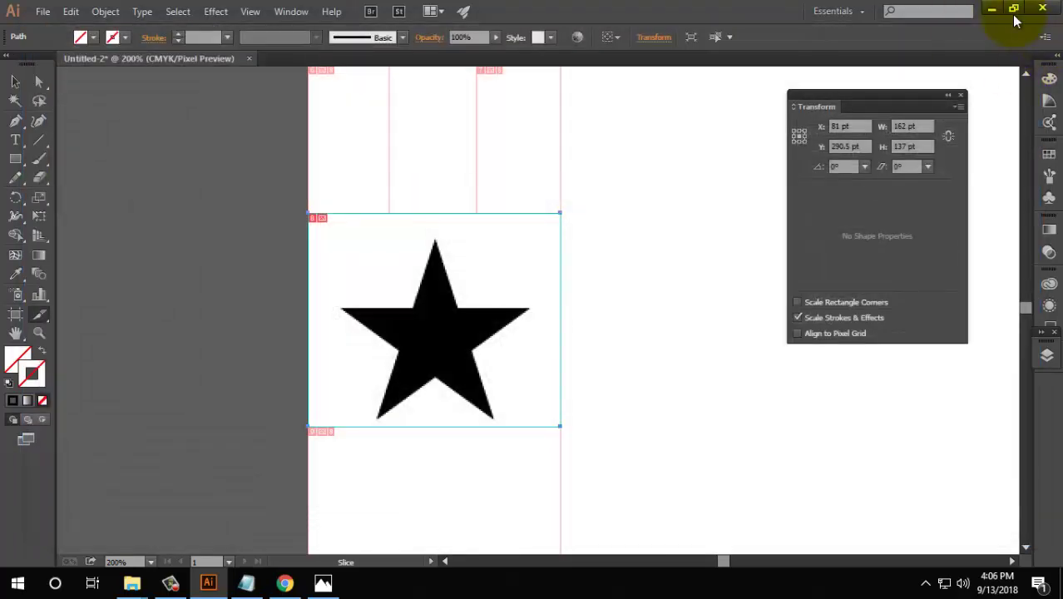
{"action": "left_click", "coordinate": [990, 8]}
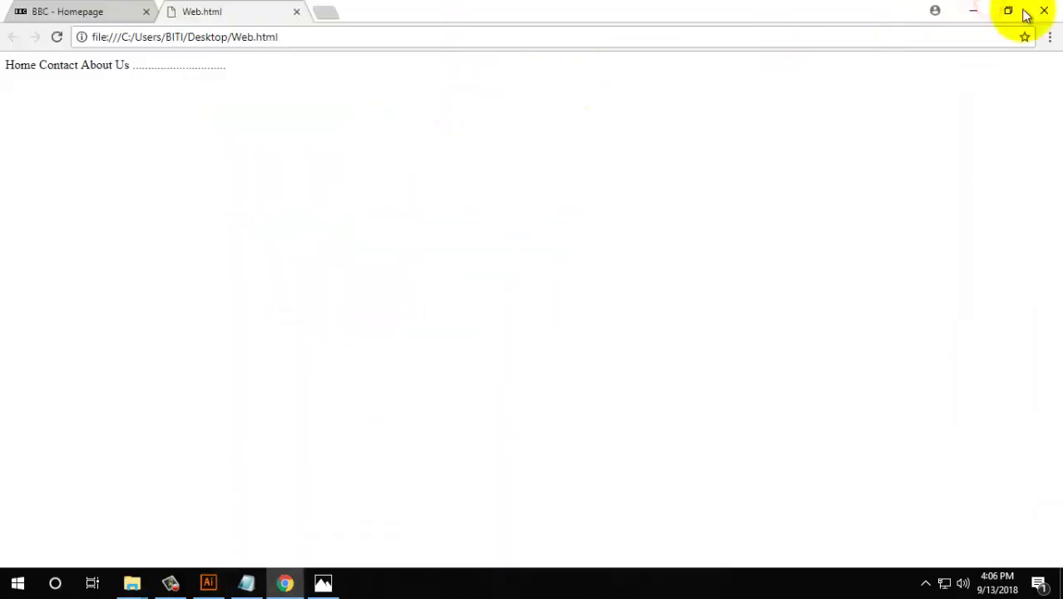
{"action": "left_click", "coordinate": [972, 10]}
Open the images folder maximized and cut the star image Untitled-2_08.png
{"action": "left_click", "coordinate": [973, 10]}
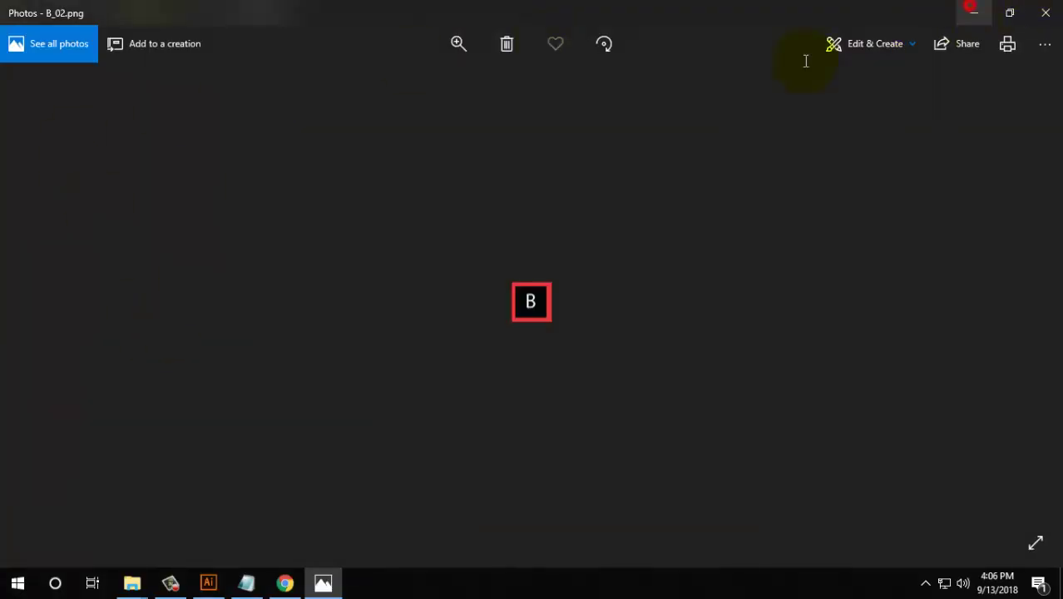
{"action": "left_click", "coordinate": [598, 200]}
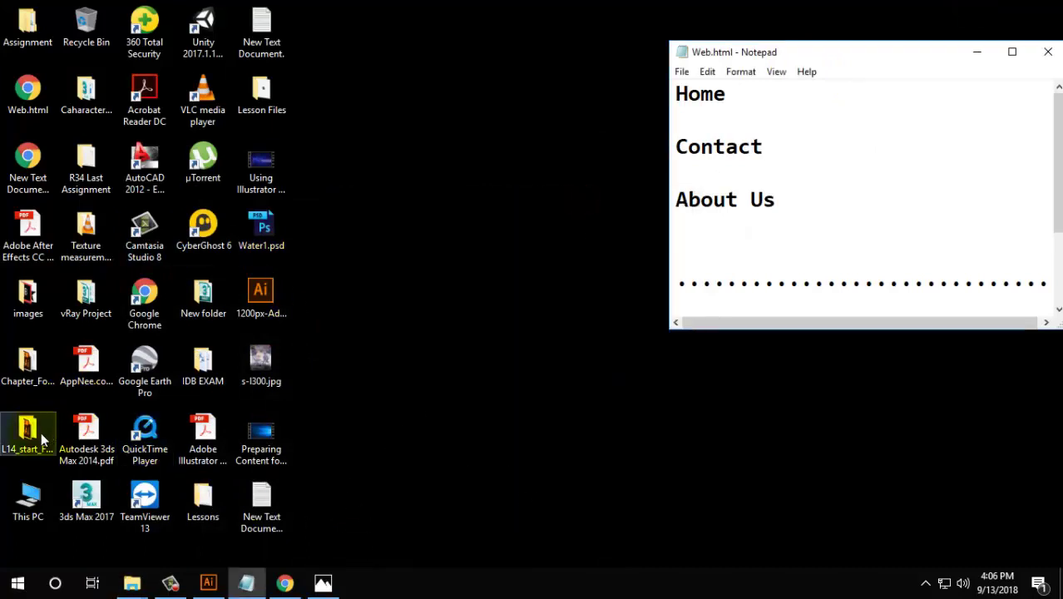
{"action": "double_click", "coordinate": [46, 302]}
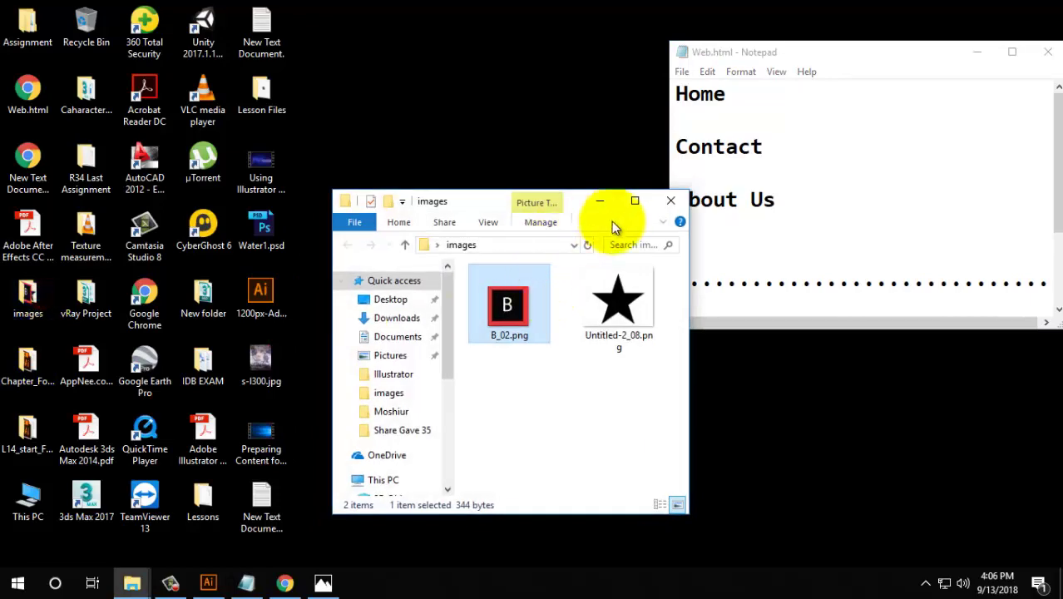
{"action": "left_click", "coordinate": [634, 202]}
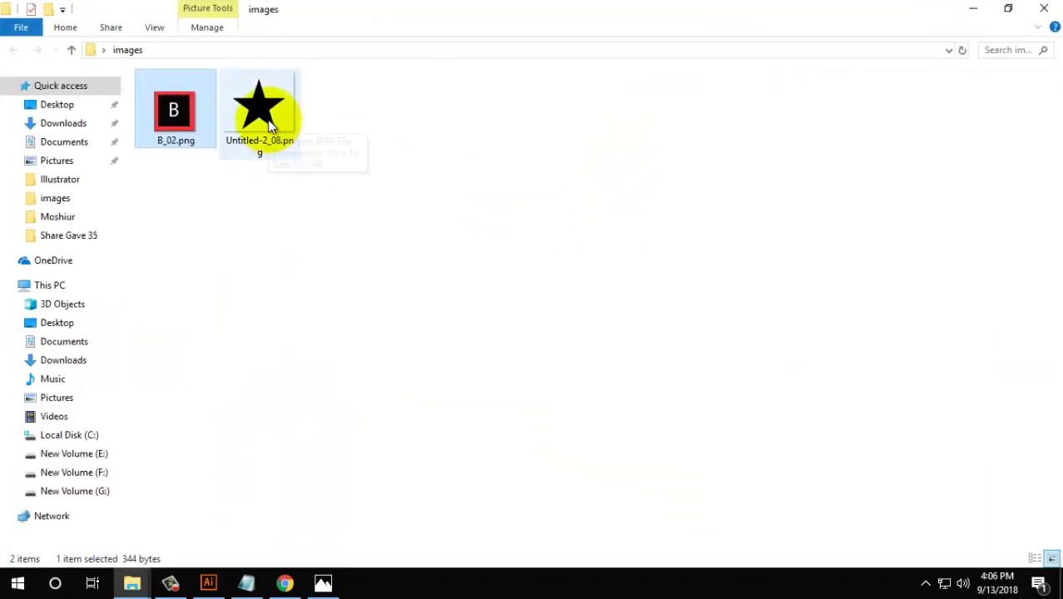
{"action": "left_click", "coordinate": [275, 120]}
{"action": "right_click", "coordinate": [273, 152]}
{"action": "left_click", "coordinate": [306, 458]}
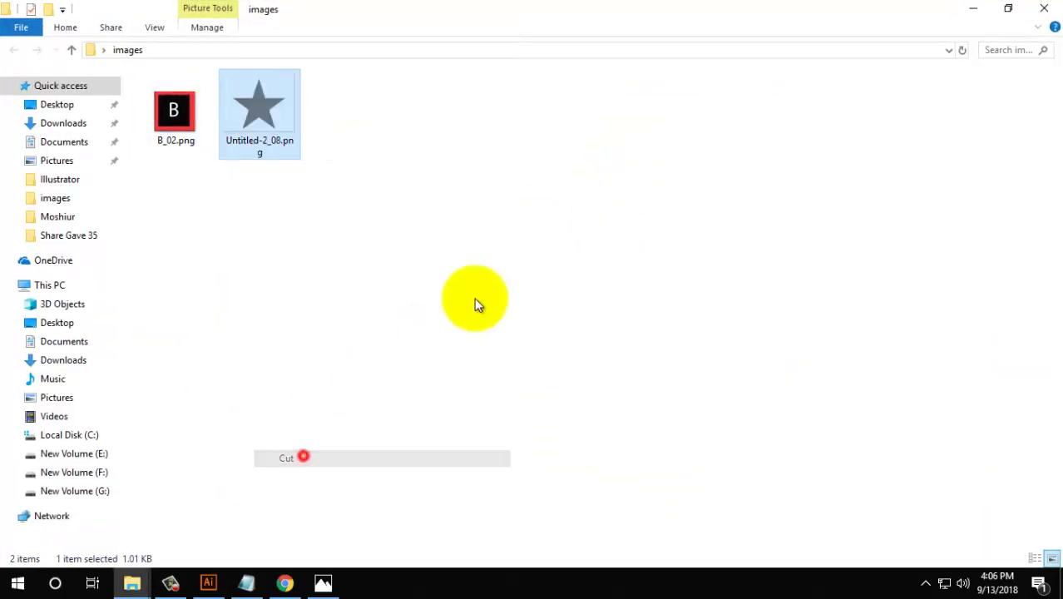
Paste the star image onto the desktop and bring Illustrator back to front
{"action": "left_click", "coordinate": [973, 9]}
{"action": "right_click", "coordinate": [427, 227]}
{"action": "left_click", "coordinate": [471, 289]}
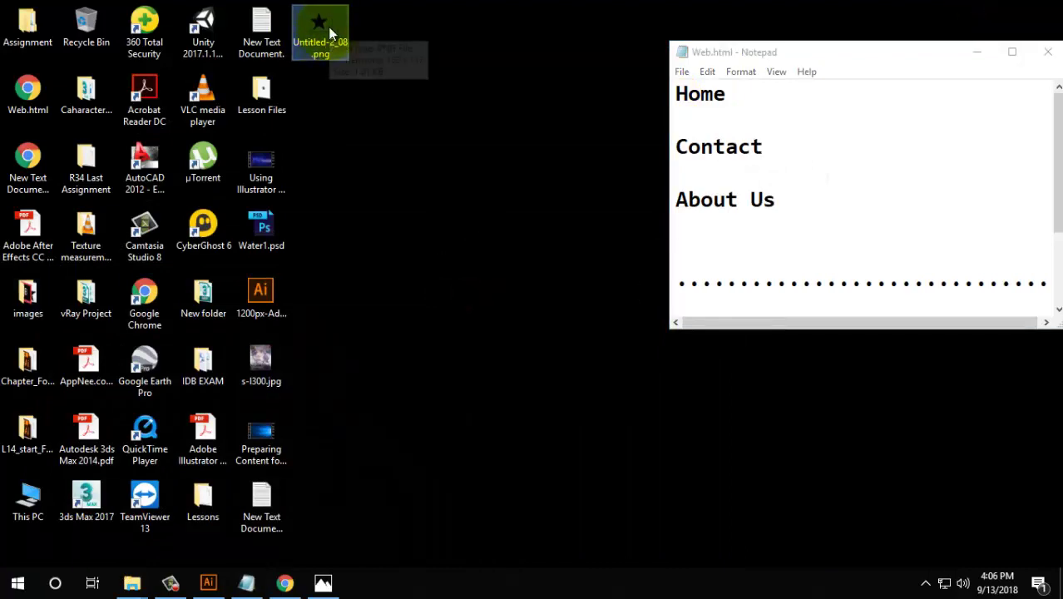
{"action": "left_click", "coordinate": [208, 582]}
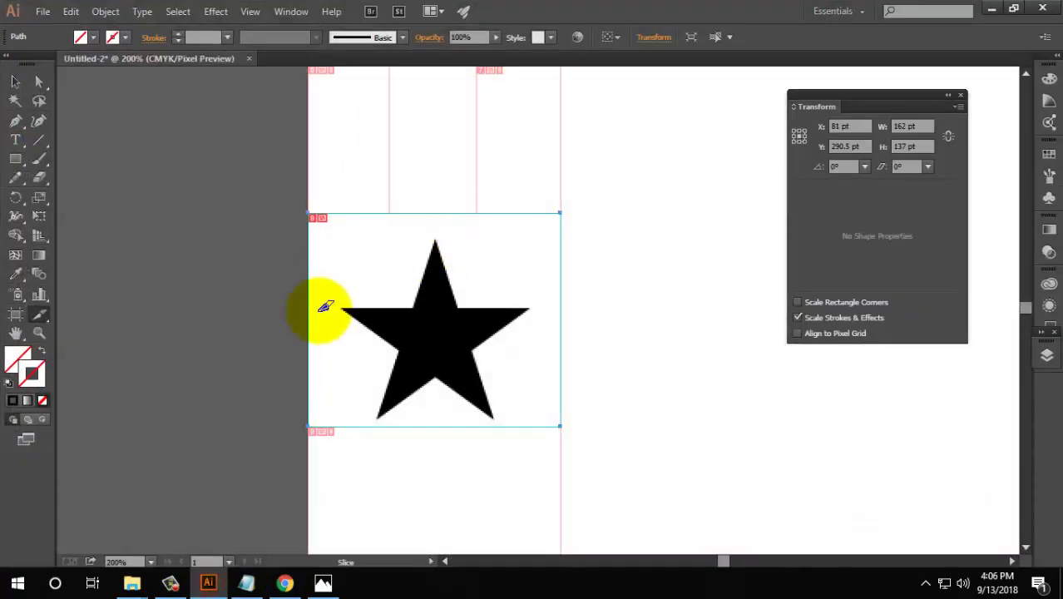
Bring the header and B/B/C buttons into view and delete the red header rectangle
{"action": "scroll", "coordinate": [517, 292], "scroll_direction": "down", "scroll_amount": 4, "text": "alt"}
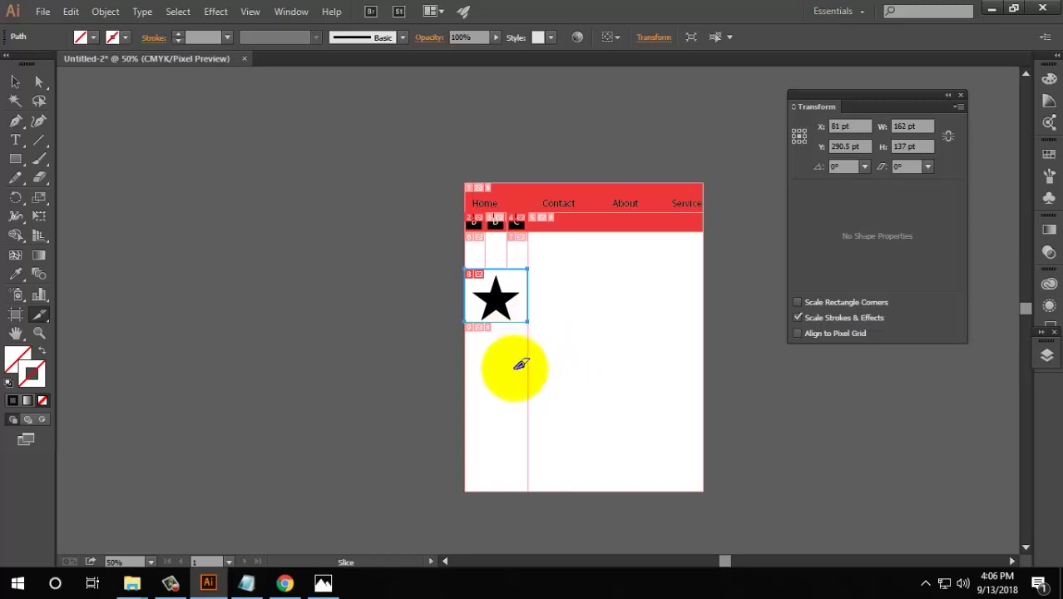
{"action": "scroll", "coordinate": [406, 221], "scroll_direction": "up", "scroll_amount": 4, "text": "alt"}
{"action": "left_click_drag", "start_coordinate": [632, 206], "coordinate": [442, 270]}
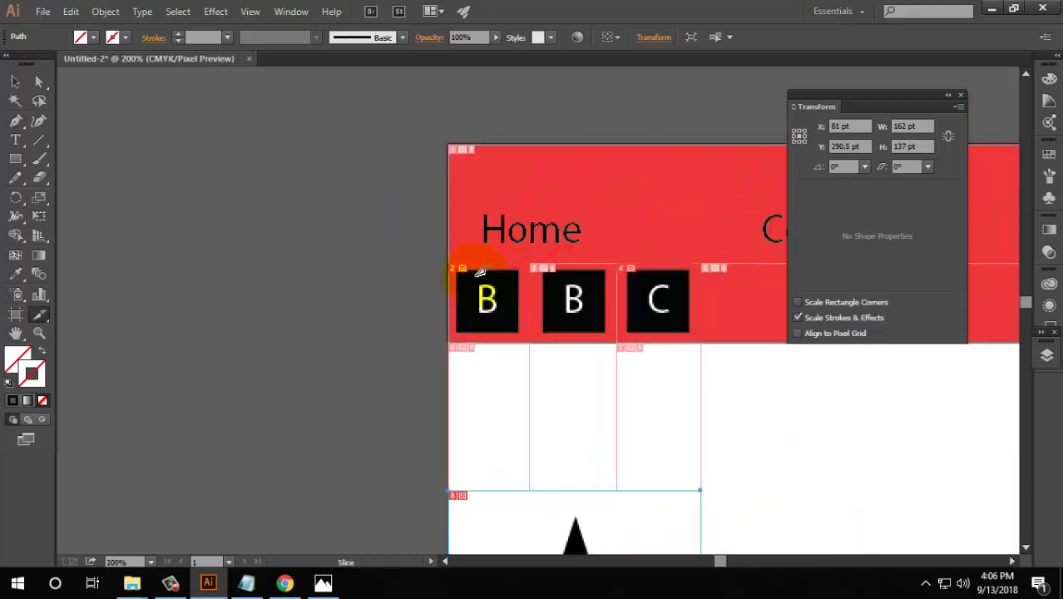
{"action": "scroll", "coordinate": [505, 273], "scroll_direction": "up", "scroll_amount": 1, "text": "alt"}
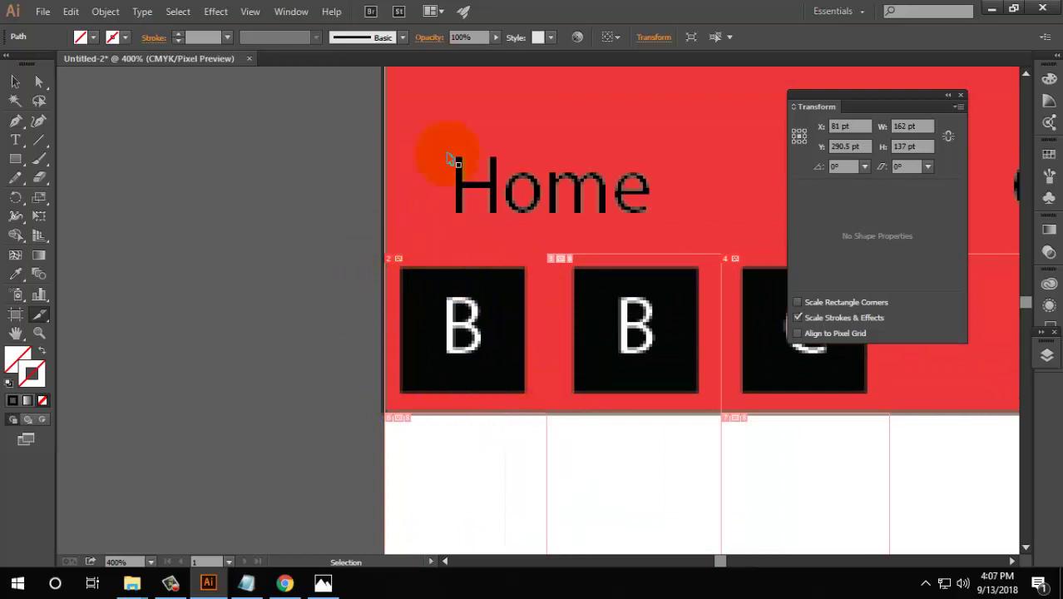
{"action": "left_click", "coordinate": [17, 82]}
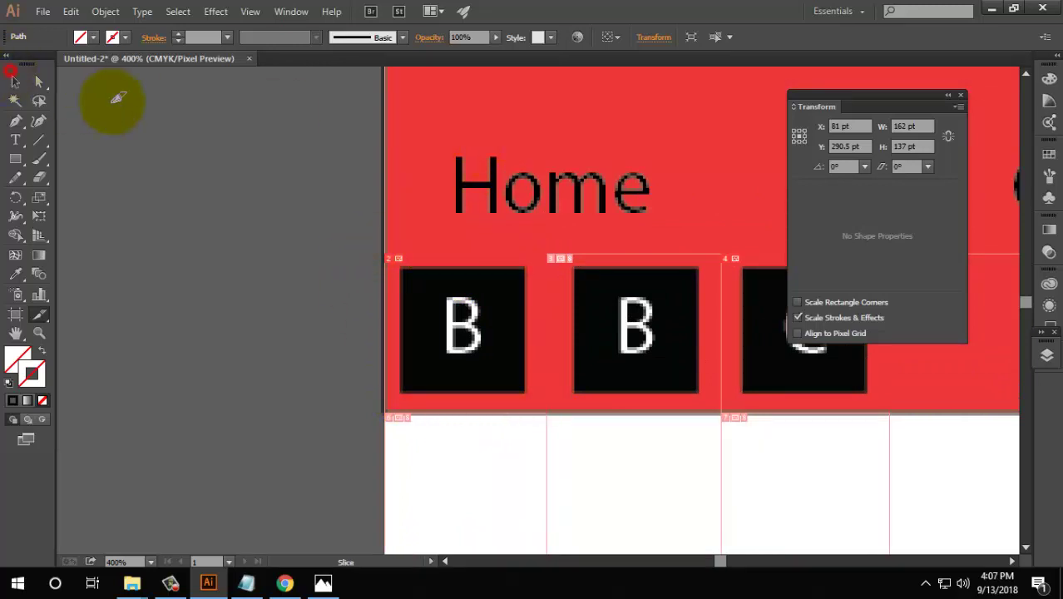
{"action": "left_click", "coordinate": [511, 125]}
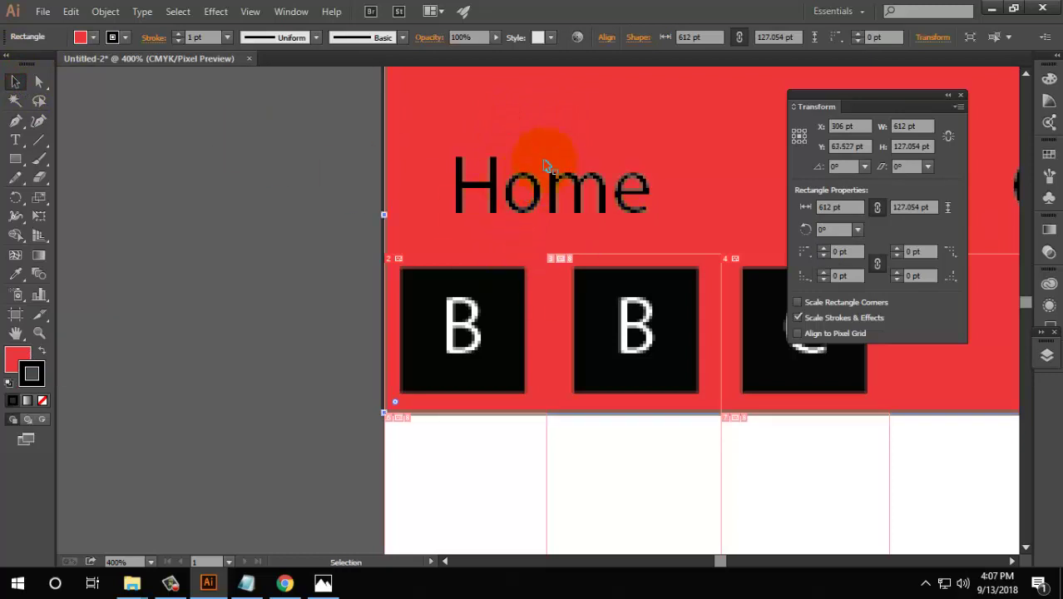
{"action": "key", "text": "Delete"}
Select the C letter on the third button
{"action": "scroll", "coordinate": [574, 231], "scroll_direction": "down", "scroll_amount": 2, "text": "alt"}
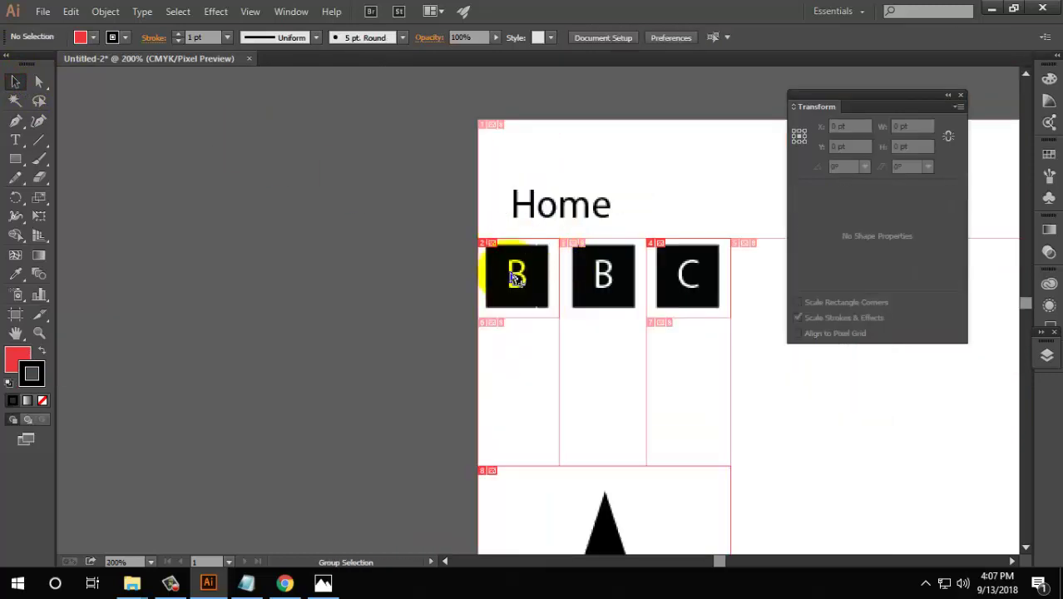
{"action": "scroll", "coordinate": [452, 274], "scroll_direction": "down", "scroll_amount": 5, "text": "alt"}
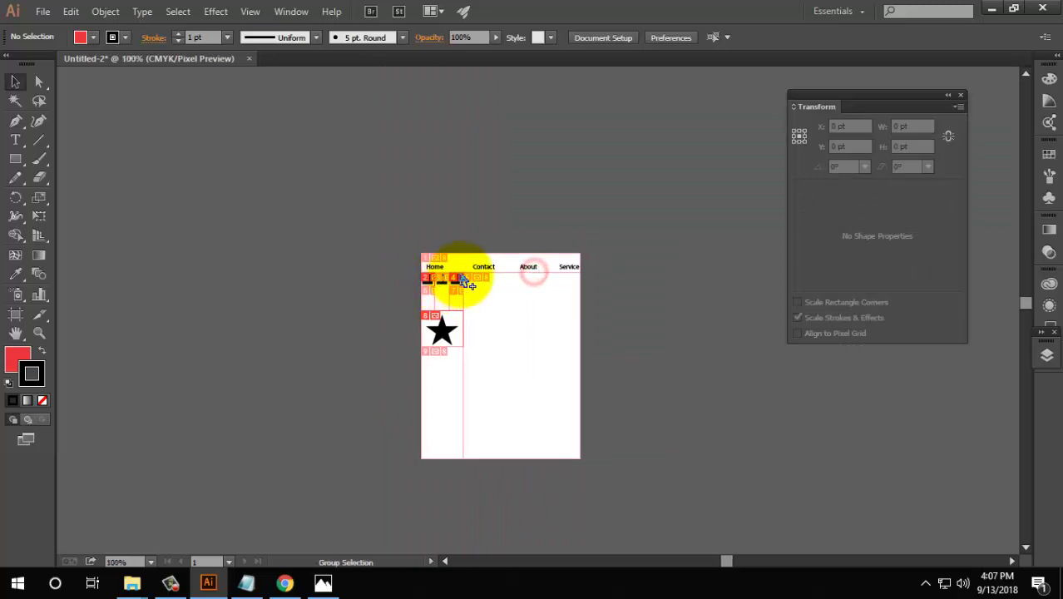
{"action": "scroll", "coordinate": [459, 271], "scroll_direction": "up", "scroll_amount": 3, "text": "alt"}
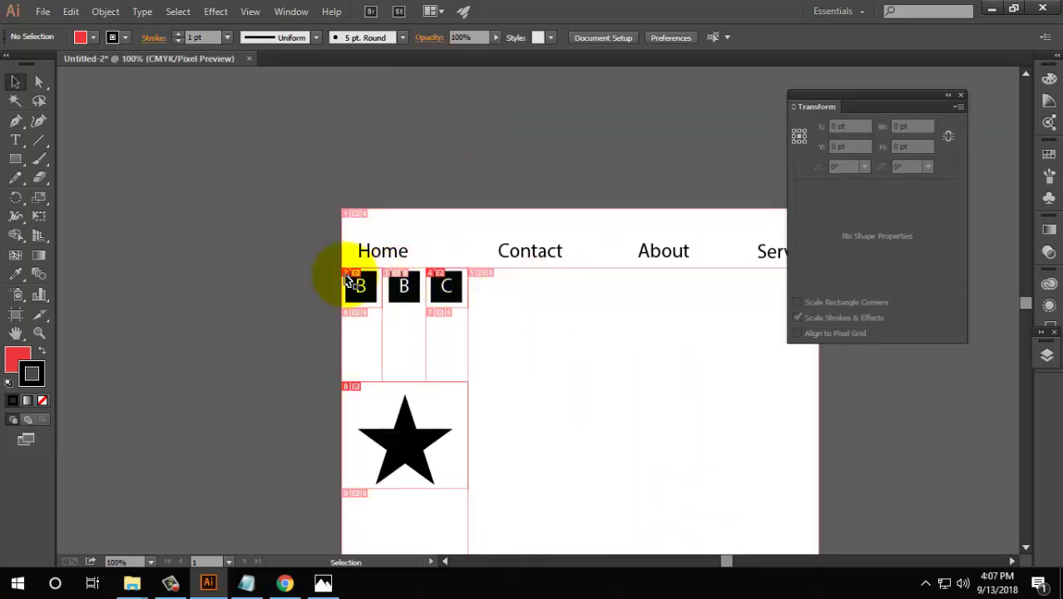
{"action": "scroll", "coordinate": [447, 287], "scroll_direction": "up", "scroll_amount": 3, "text": "alt"}
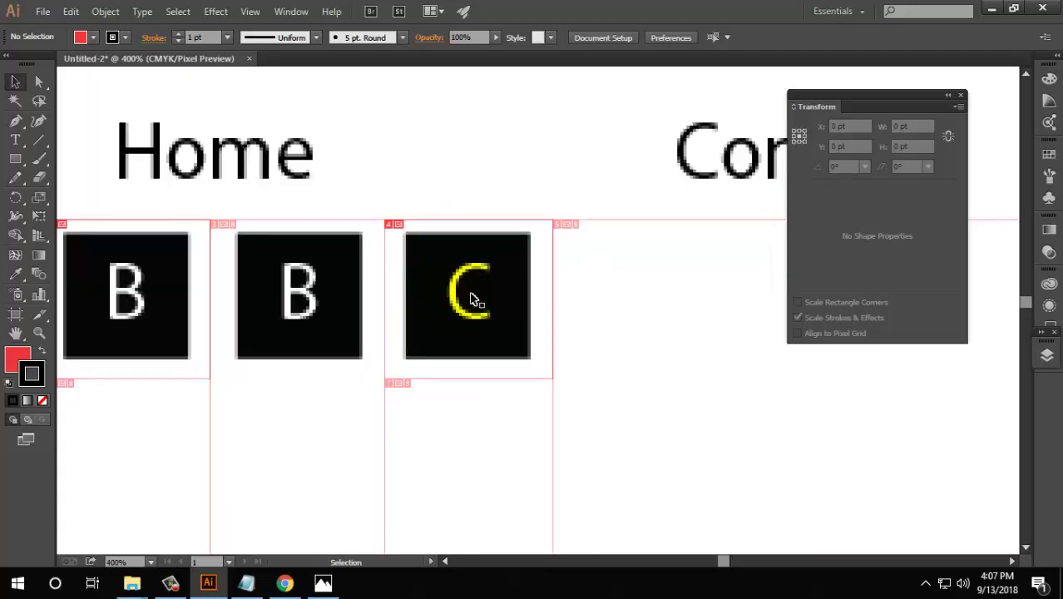
{"action": "left_click", "coordinate": [474, 283]}
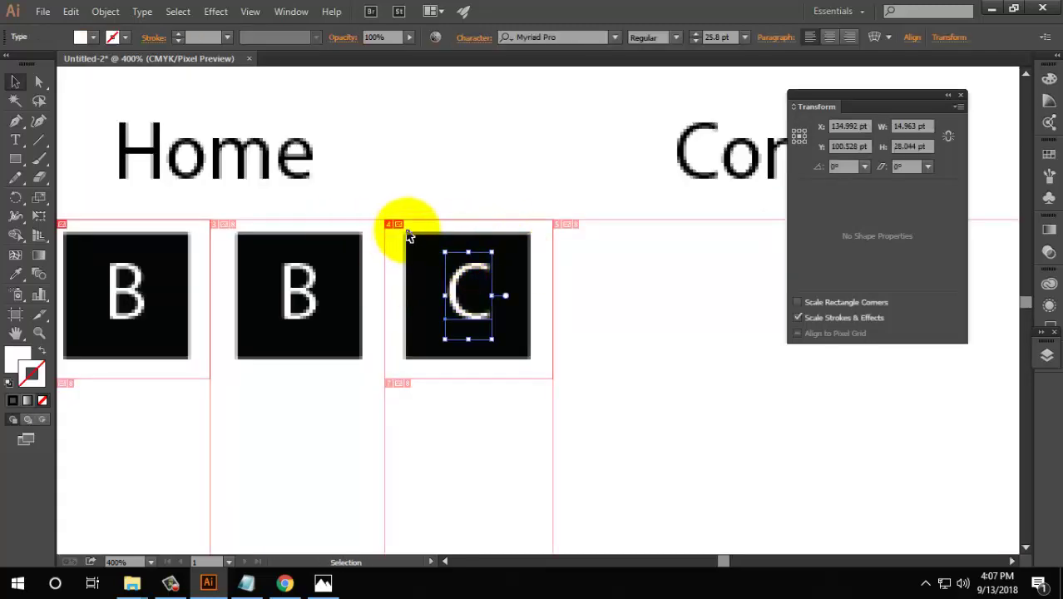
Export the C button's slice 04 via Save for Web as Selected Slices, then minimize Illustrator
{"action": "left_click", "coordinate": [402, 242]}
{"action": "left_click", "coordinate": [43, 11]}
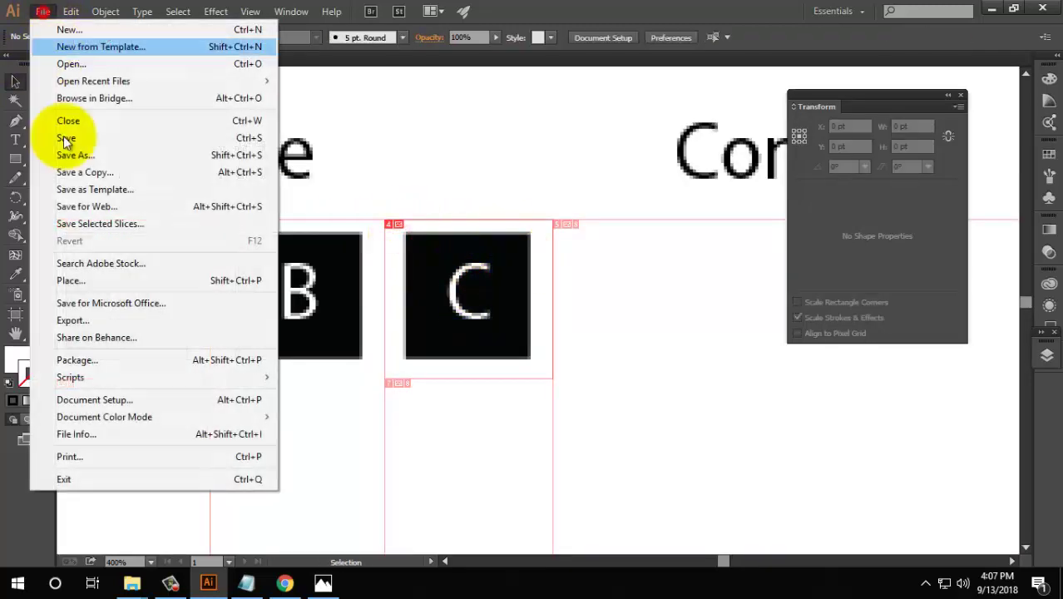
{"action": "left_click", "coordinate": [87, 206]}
{"action": "left_click", "coordinate": [298, 150]}
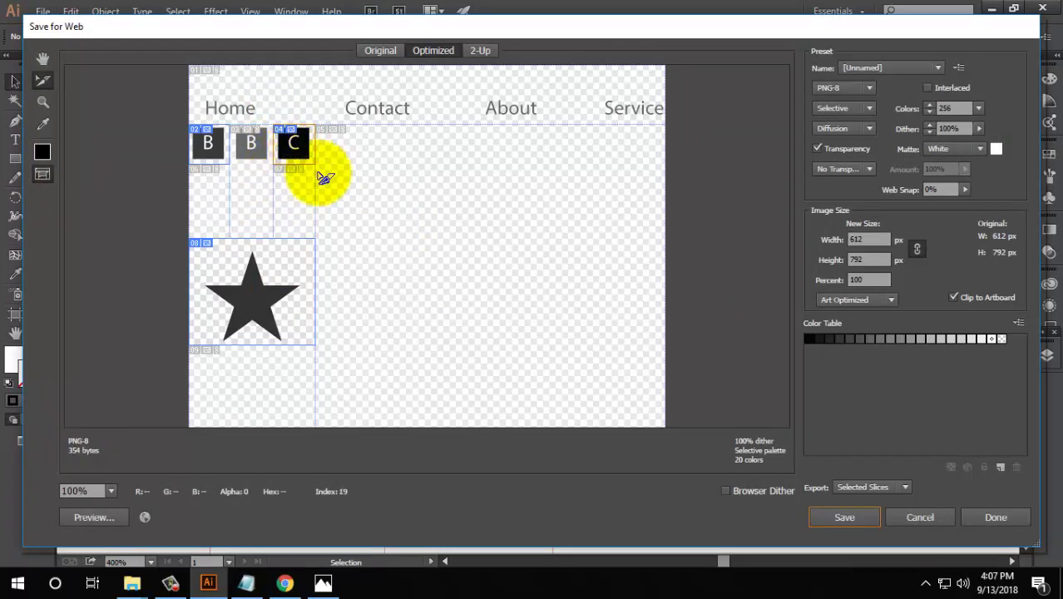
{"action": "left_click", "coordinate": [858, 487]}
{"action": "left_click", "coordinate": [849, 533]}
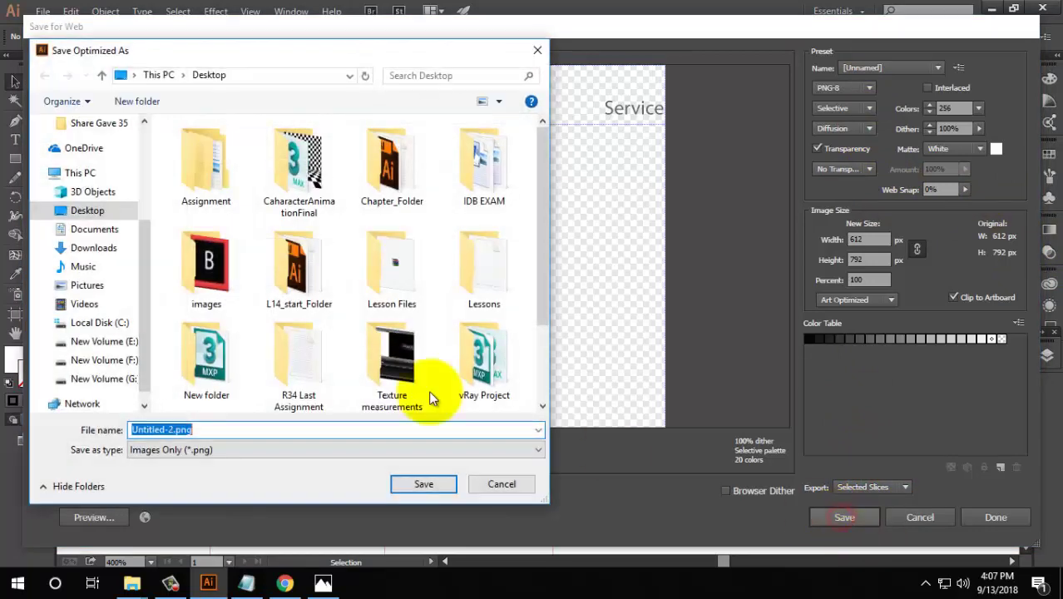
{"action": "left_click", "coordinate": [446, 485]}
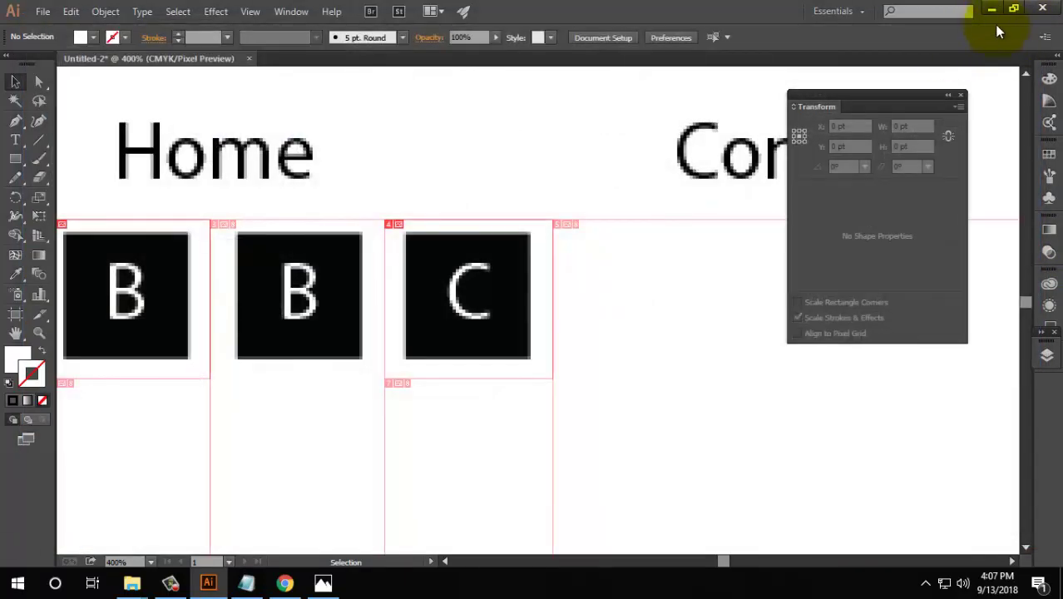
{"action": "left_click", "coordinate": [992, 9]}
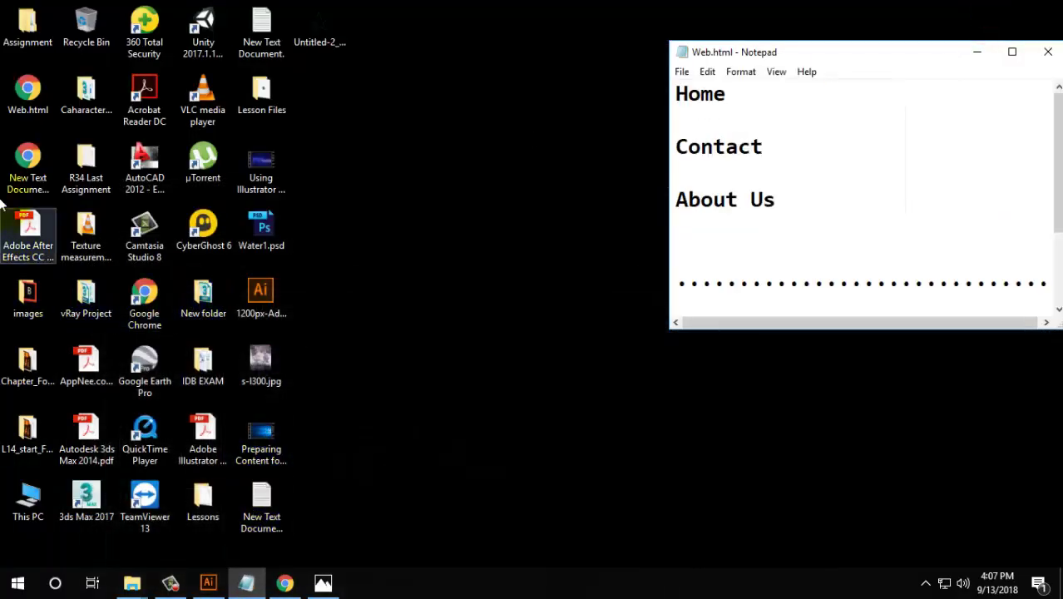
Open the images folder, preview Untitled-2_04.png, and select both exported button images
{"action": "double_click", "coordinate": [27, 300]}
{"action": "left_click", "coordinate": [634, 205]}
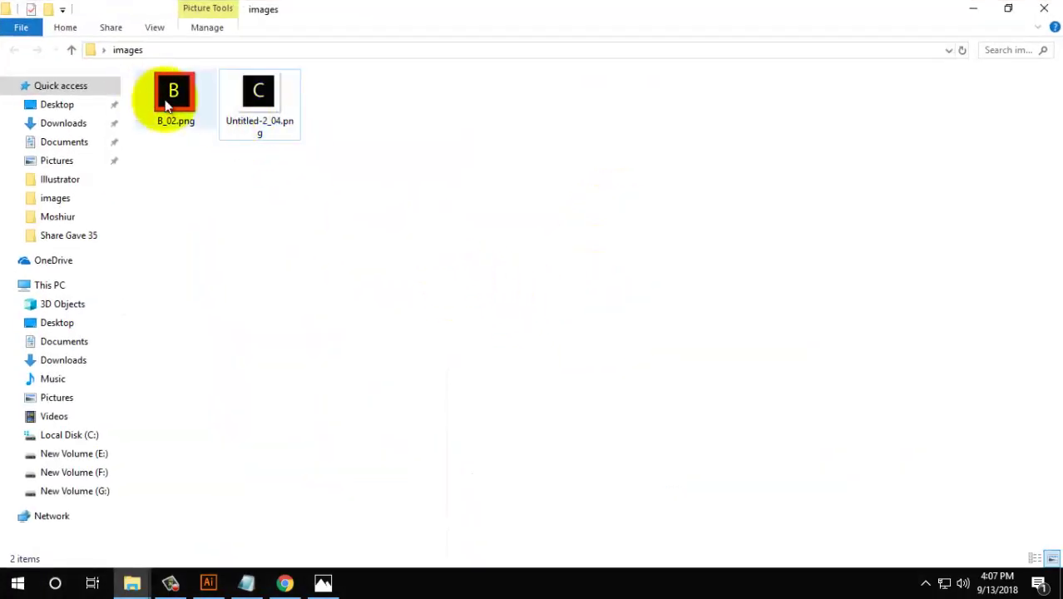
{"action": "left_click", "coordinate": [256, 96]}
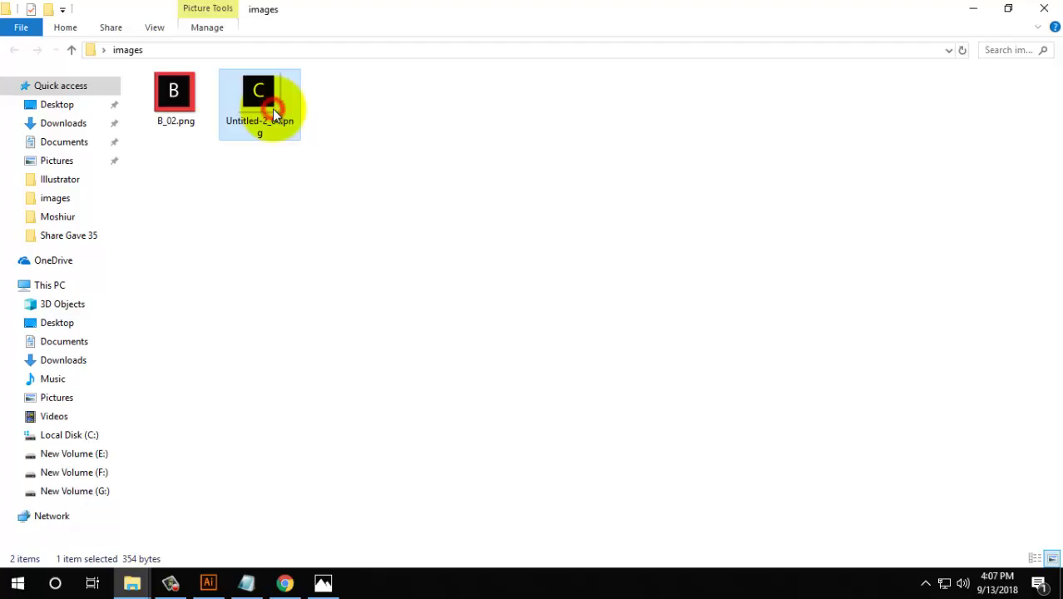
{"action": "double_click", "coordinate": [274, 112]}
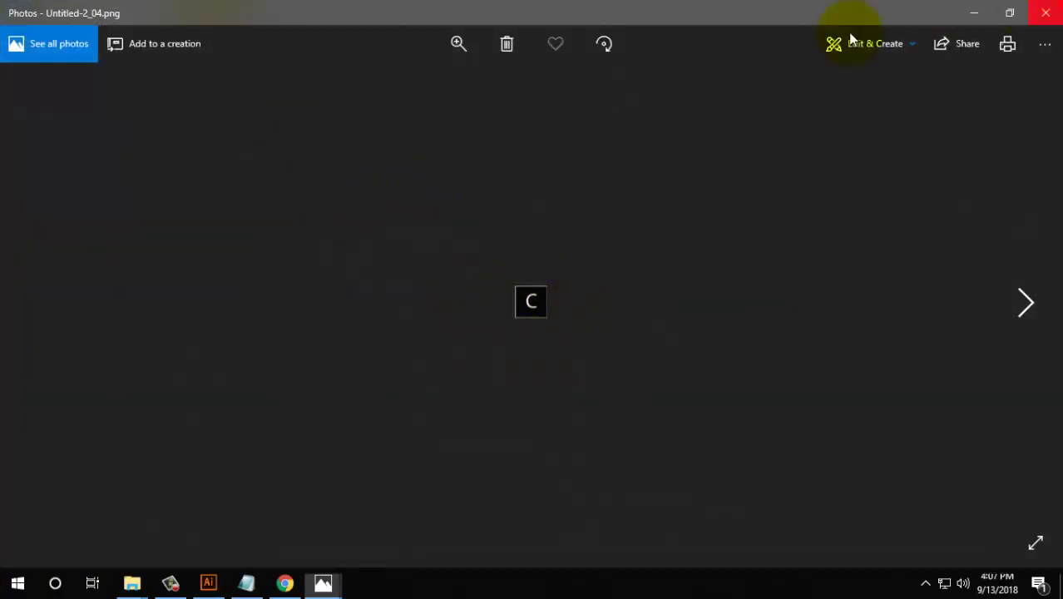
{"action": "left_click", "coordinate": [1045, 13]}
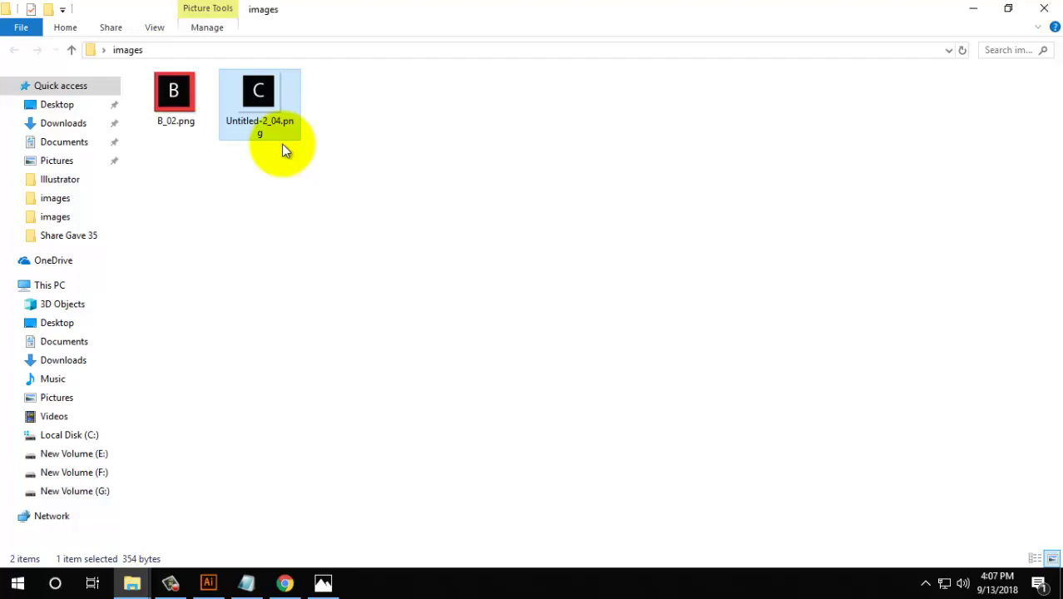
{"action": "mouse_move", "coordinate": [474, 78]}
{"action": "left_mouse_down"}
{"action": "mouse_move", "coordinate": [154, 105]}
{"action": "mouse_move", "coordinate": [210, 149]}
{"action": "left_mouse_up"}
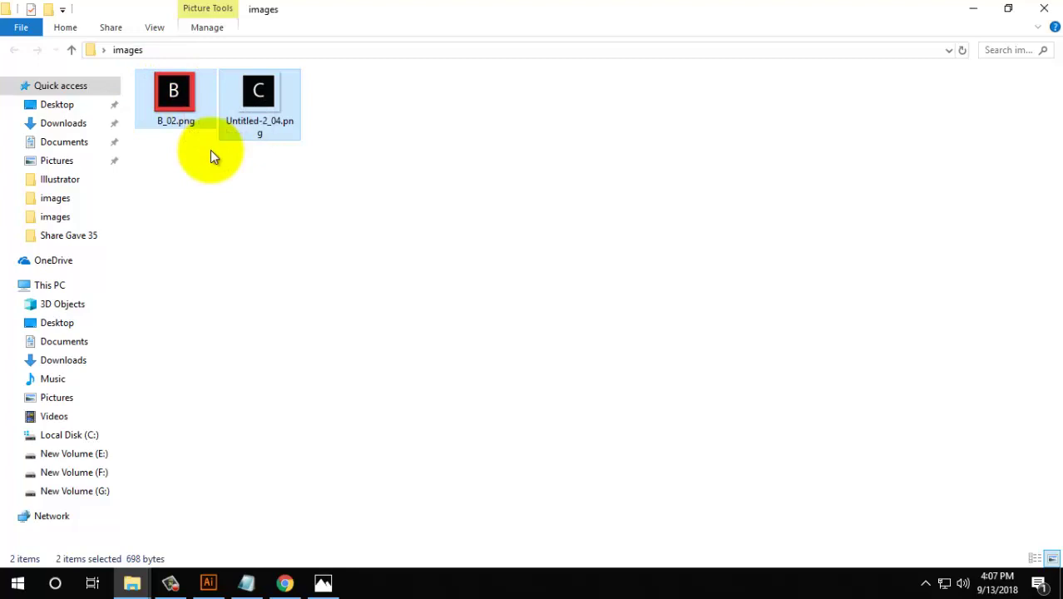
Add the line 'B (192,778);' below the dotted line in Web.html, then minimize Notepad
{"action": "left_click", "coordinate": [971, 8]}
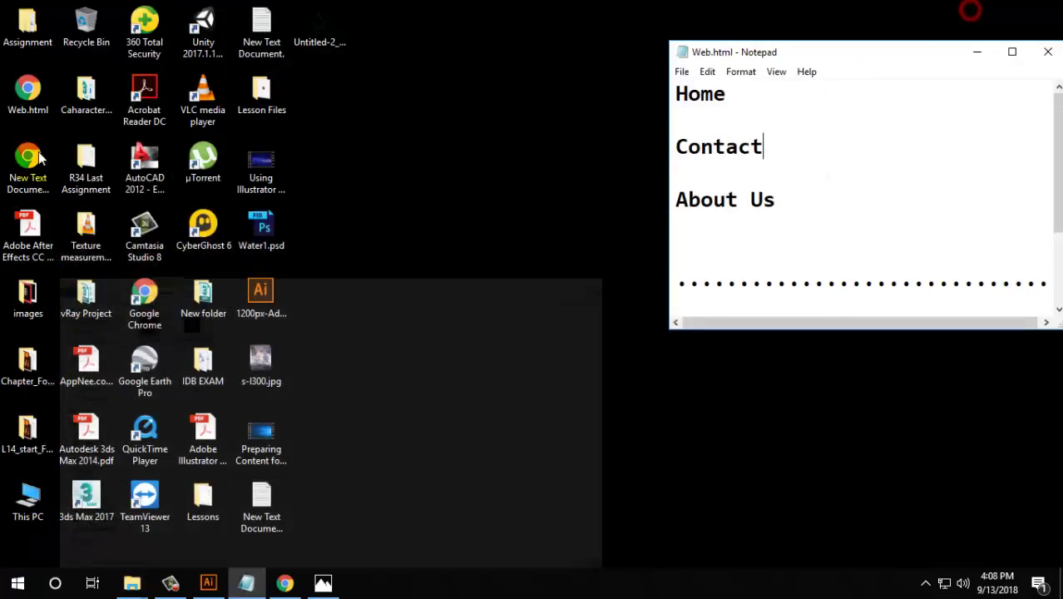
{"action": "left_click", "coordinate": [1011, 51]}
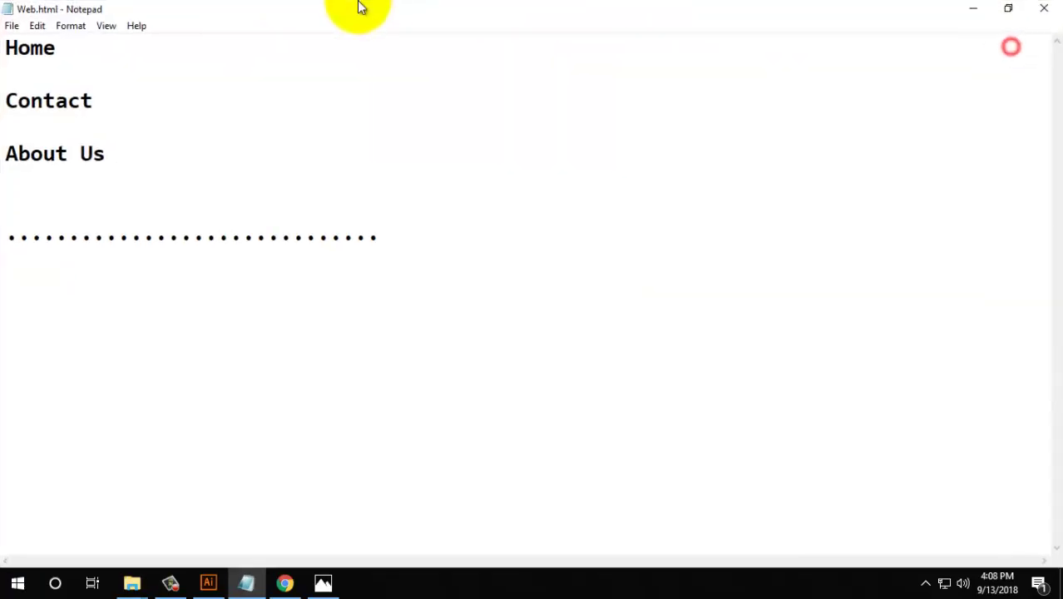
{"action": "left_click", "coordinate": [400, 235]}
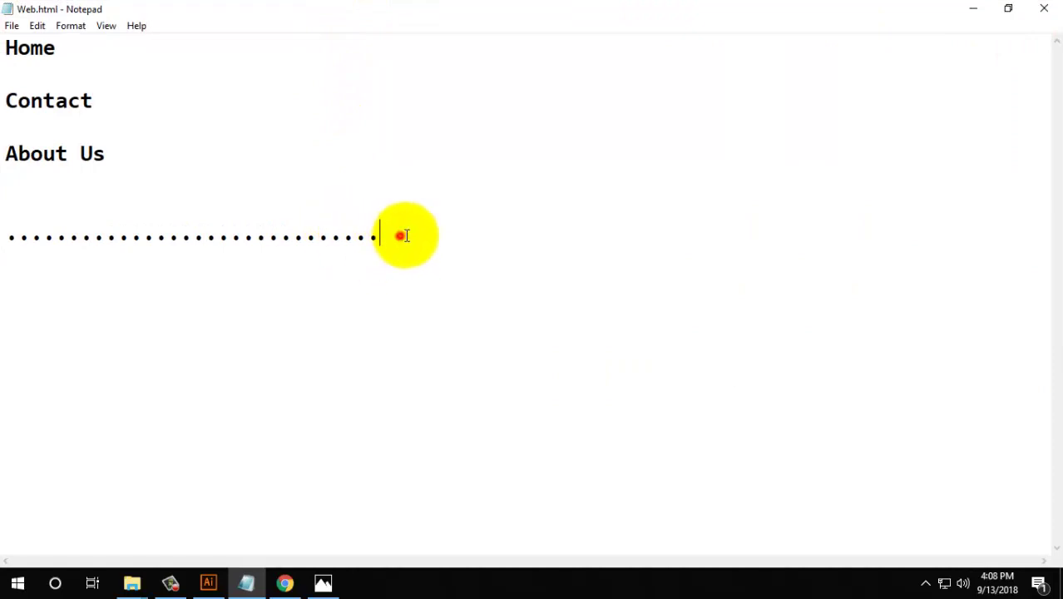
{"action": "key", "text": "Return"}
{"action": "key", "text": "Return"}
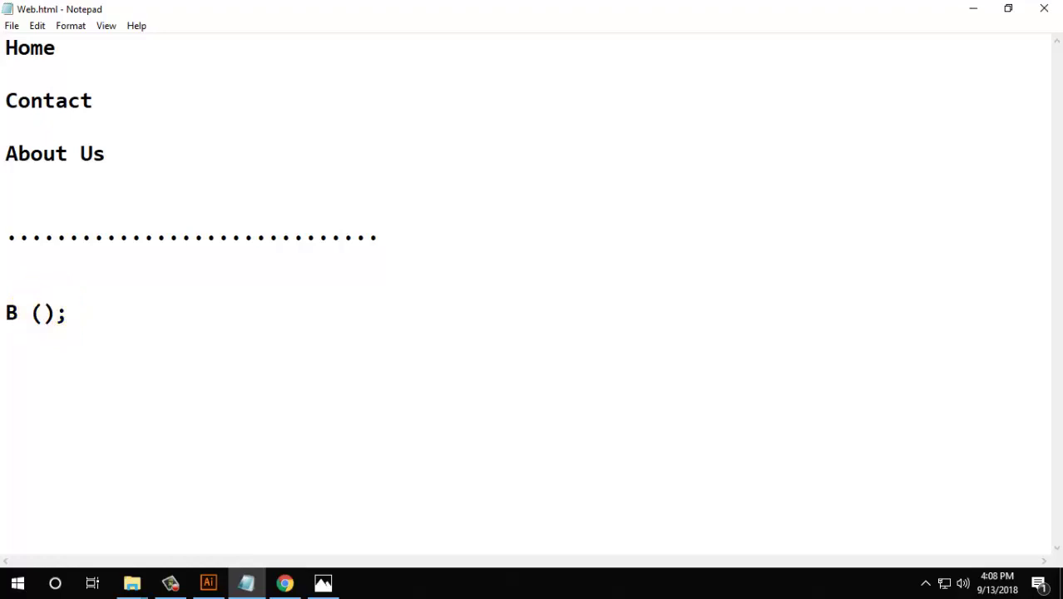
{"action": "left_click", "coordinate": [43, 312]}
{"action": "type", "text": "192,778"}
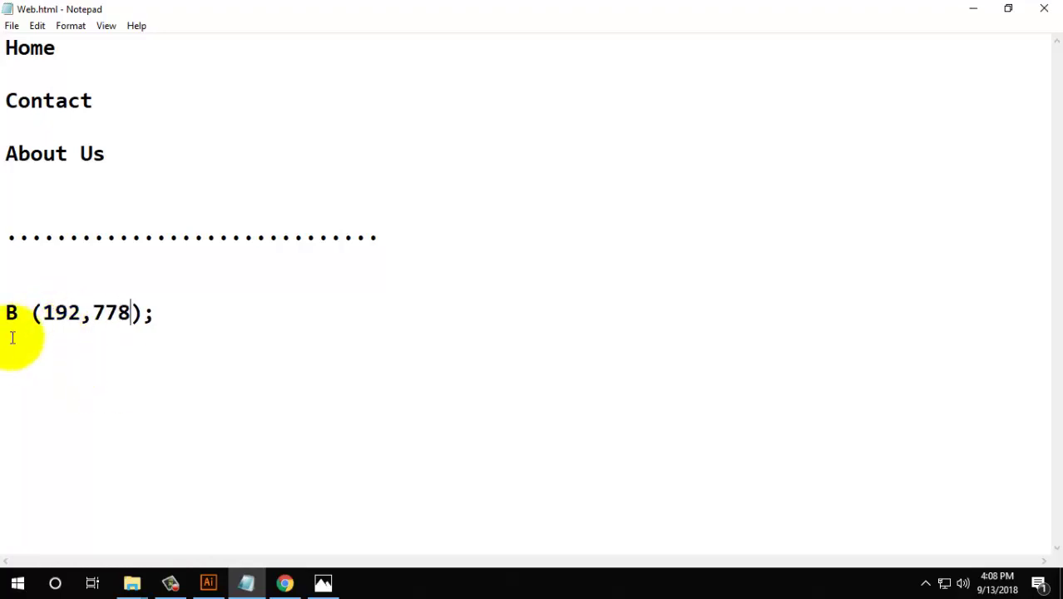
{"action": "left_click_drag", "start_coordinate": [7, 313], "coordinate": [201, 311]}
{"action": "left_click", "coordinate": [16, 314]}
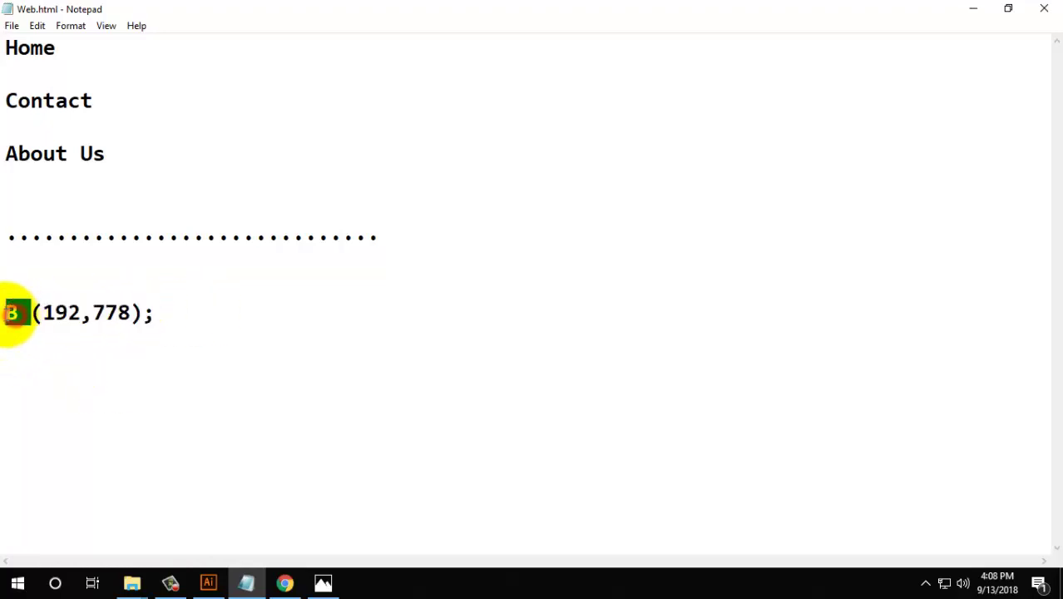
{"action": "left_click", "coordinate": [975, 9]}
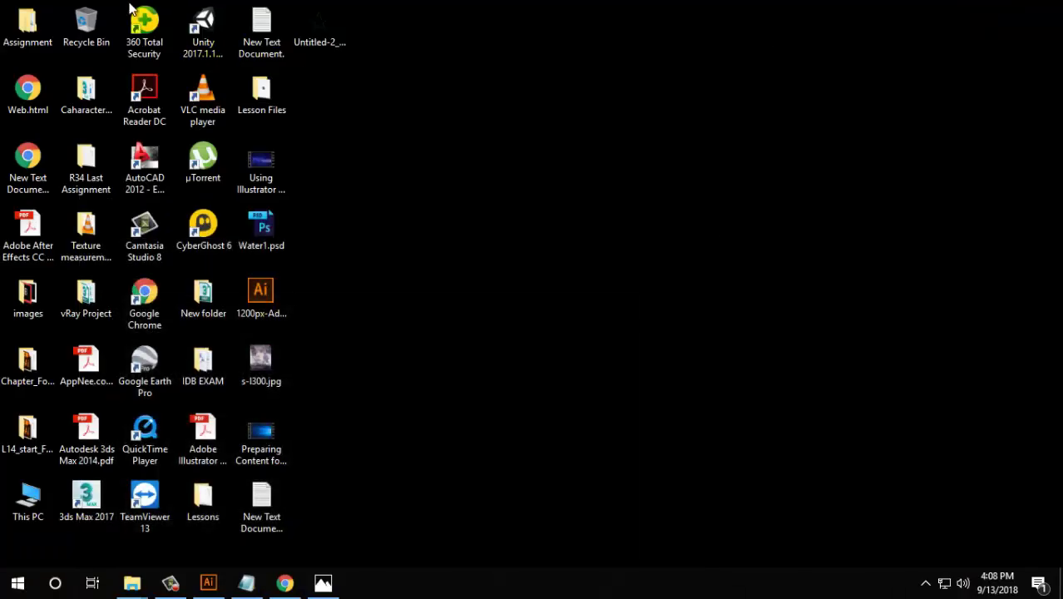
Open Web.html from the desktop in Chrome to preview the nav text and dotted row
{"action": "left_click", "coordinate": [45, 77]}
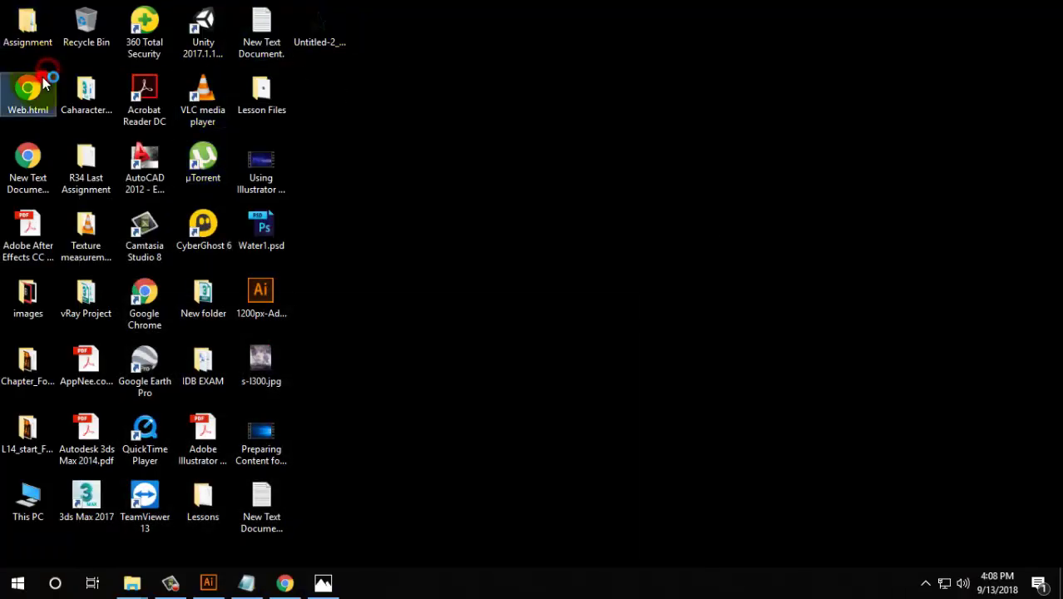
{"action": "double_click", "coordinate": [45, 78]}
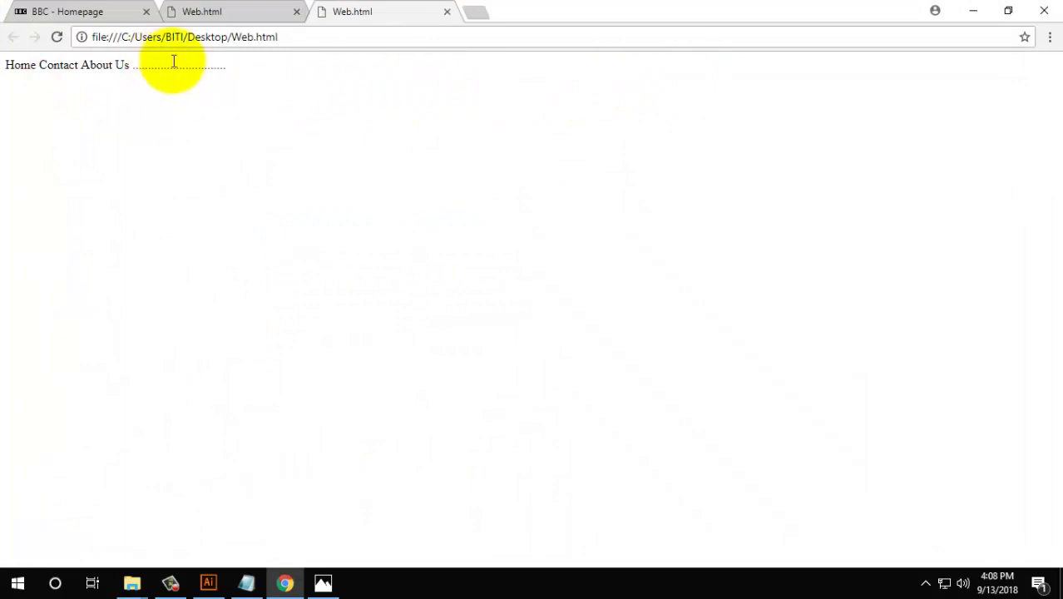
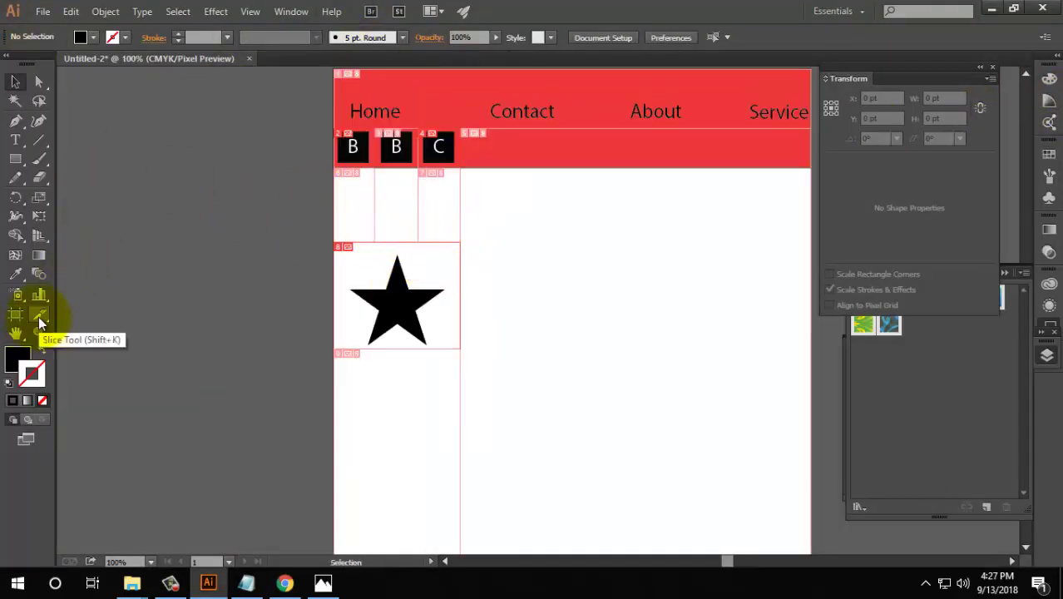
Switch to the Slice Selection Tool and select the slice around the black star
{"action": "left_click_drag", "start_coordinate": [39, 320], "coordinate": [102, 318]}
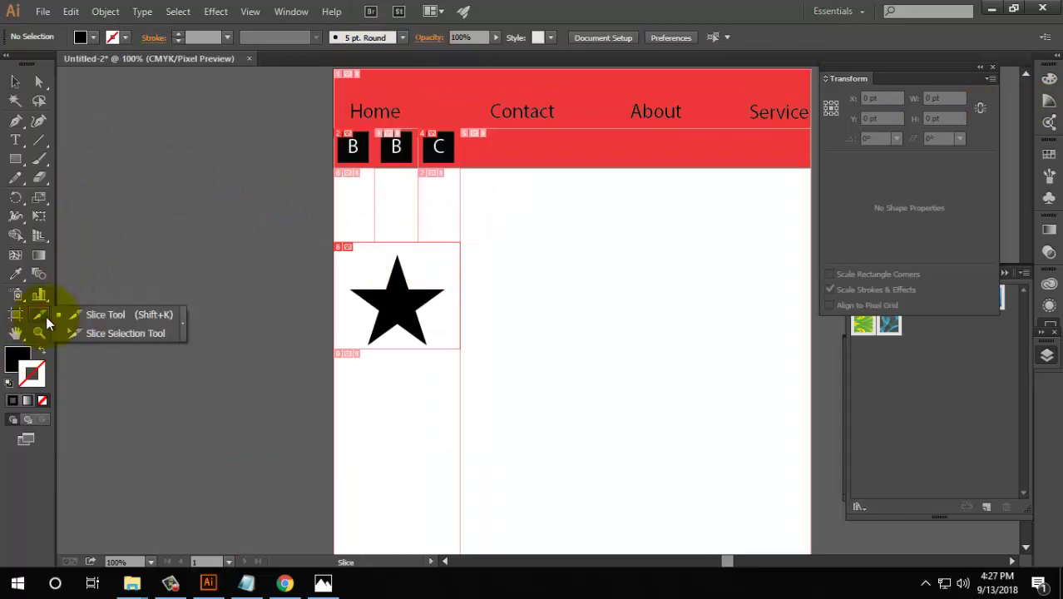
{"action": "left_click", "coordinate": [97, 335]}
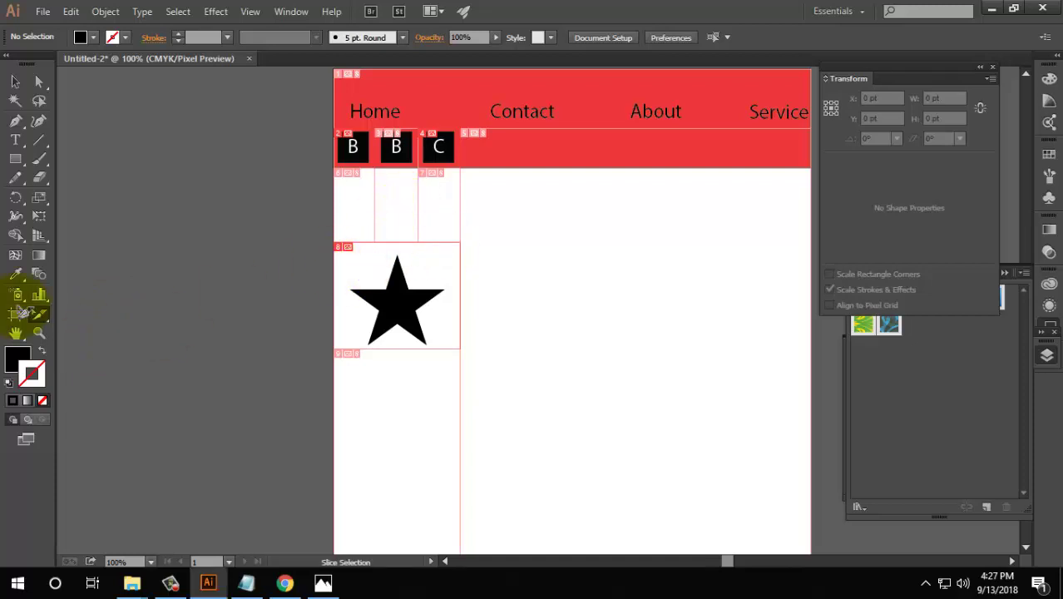
{"action": "left_click", "coordinate": [42, 315]}
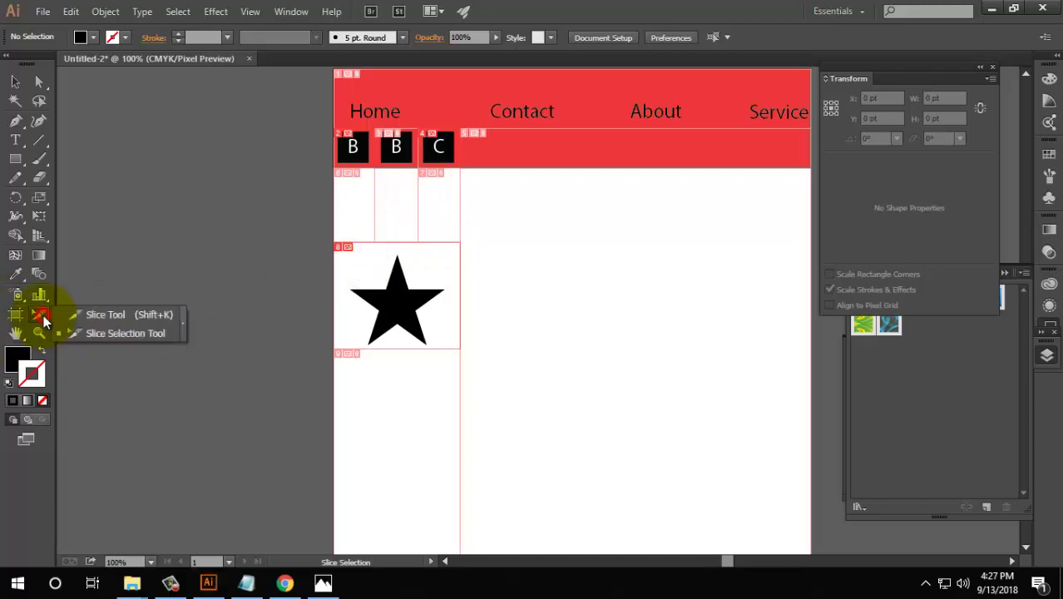
{"action": "left_click", "coordinate": [141, 334]}
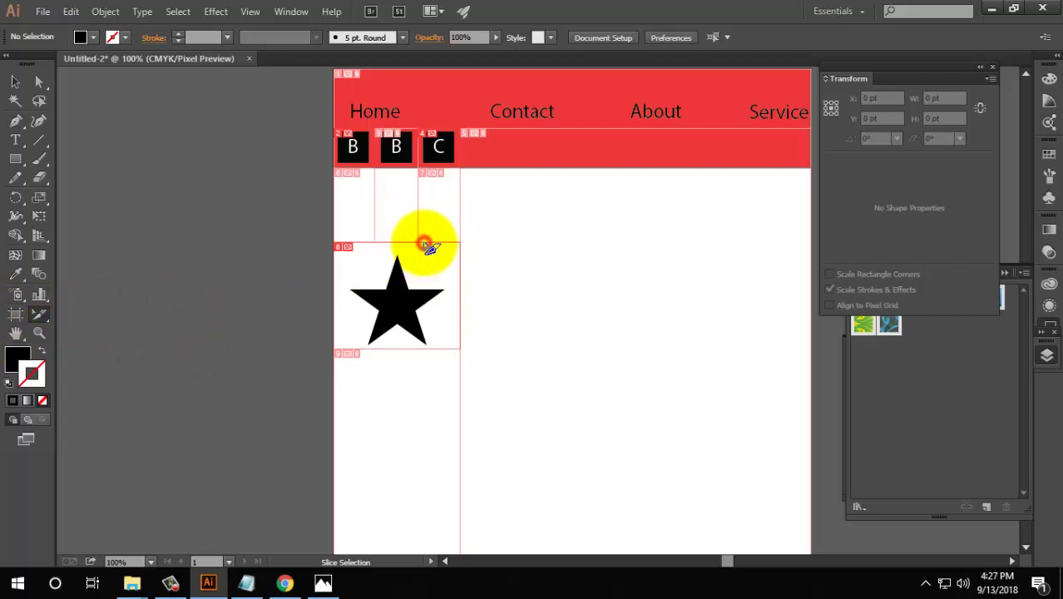
{"action": "left_click", "coordinate": [425, 245]}
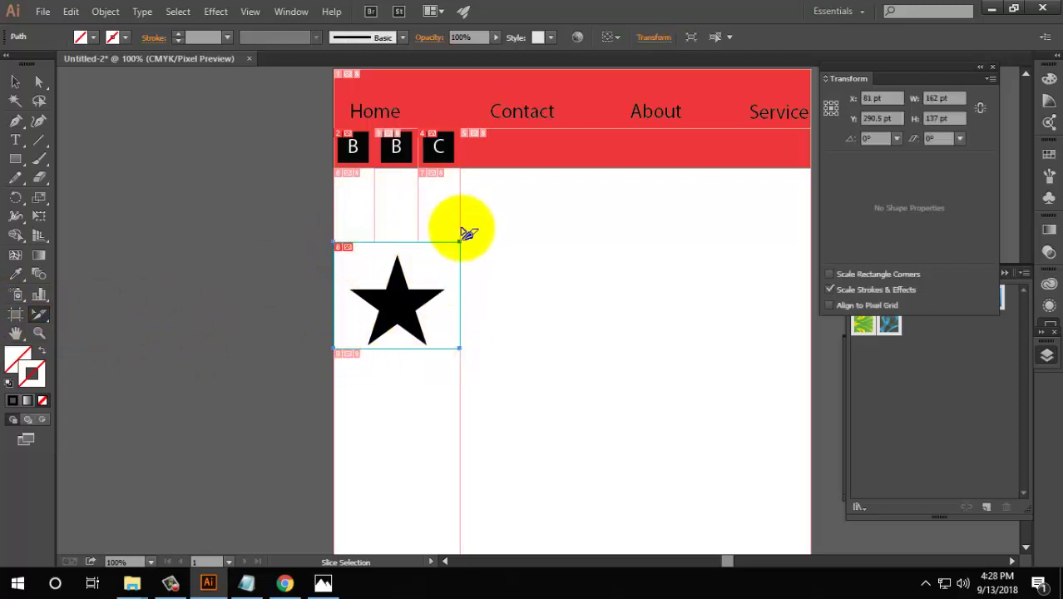
Pull the star slice's left and top edges in so it fits the star at 123 by 122 pt
{"action": "left_click_drag", "start_coordinate": [463, 297], "coordinate": [443, 296]}
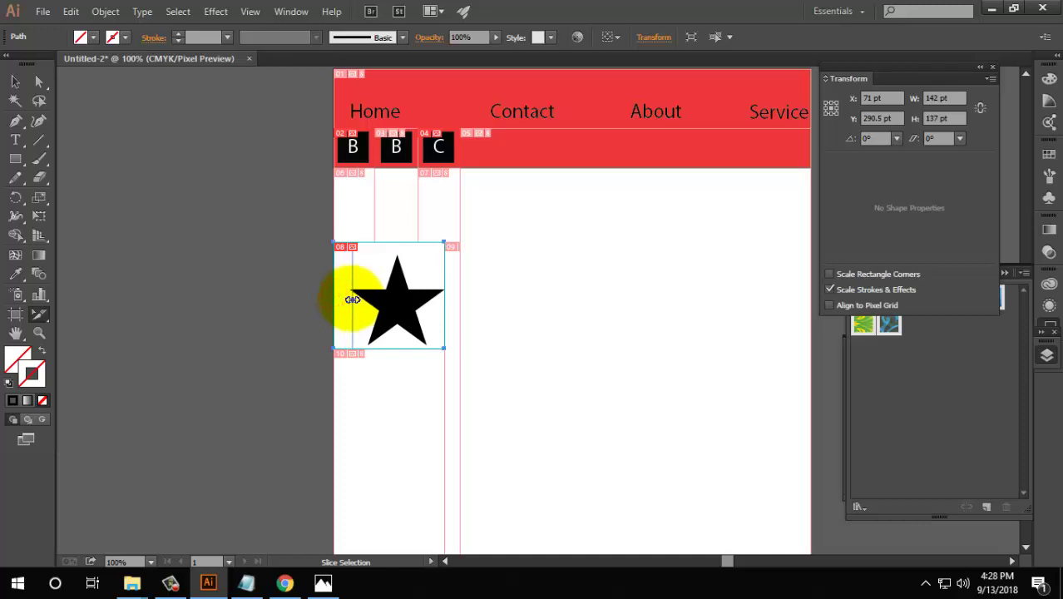
{"action": "left_click_drag", "start_coordinate": [350, 298], "coordinate": [349, 297]}
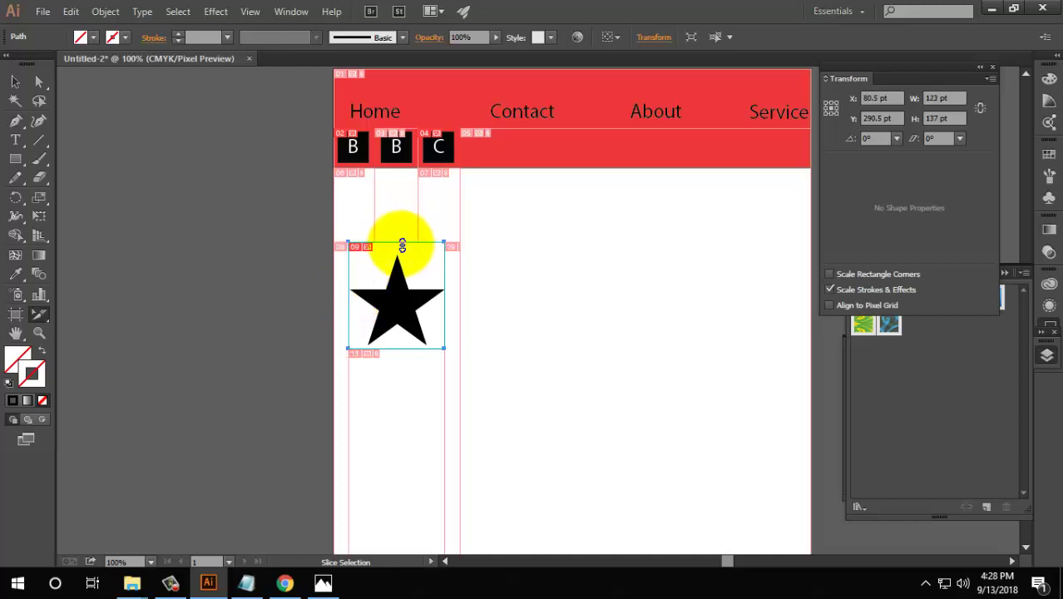
{"action": "left_click_drag", "start_coordinate": [401, 244], "coordinate": [399, 255]}
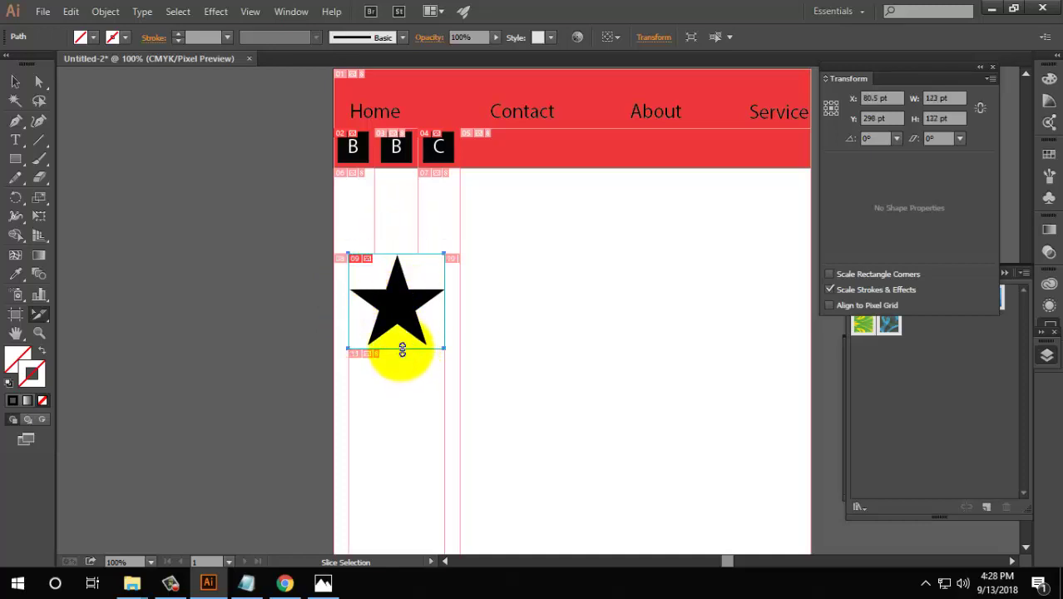
Keep the Slice Selection Tool active and pan the mockup view left
{"action": "left_click", "coordinate": [34, 301]}
{"action": "left_click_drag", "start_coordinate": [41, 323], "coordinate": [100, 335]}
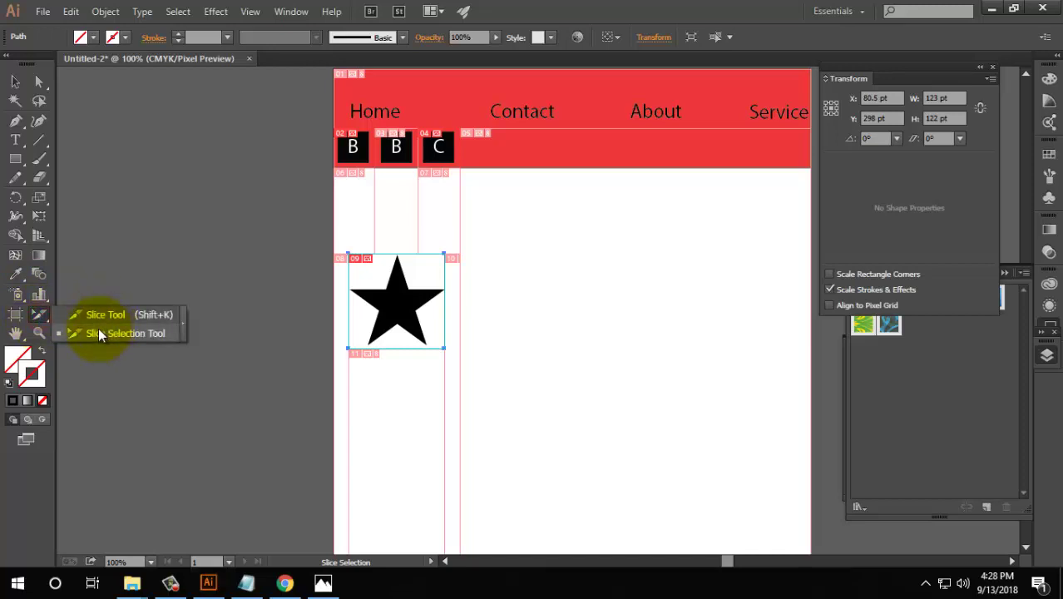
{"action": "left_click", "coordinate": [99, 332]}
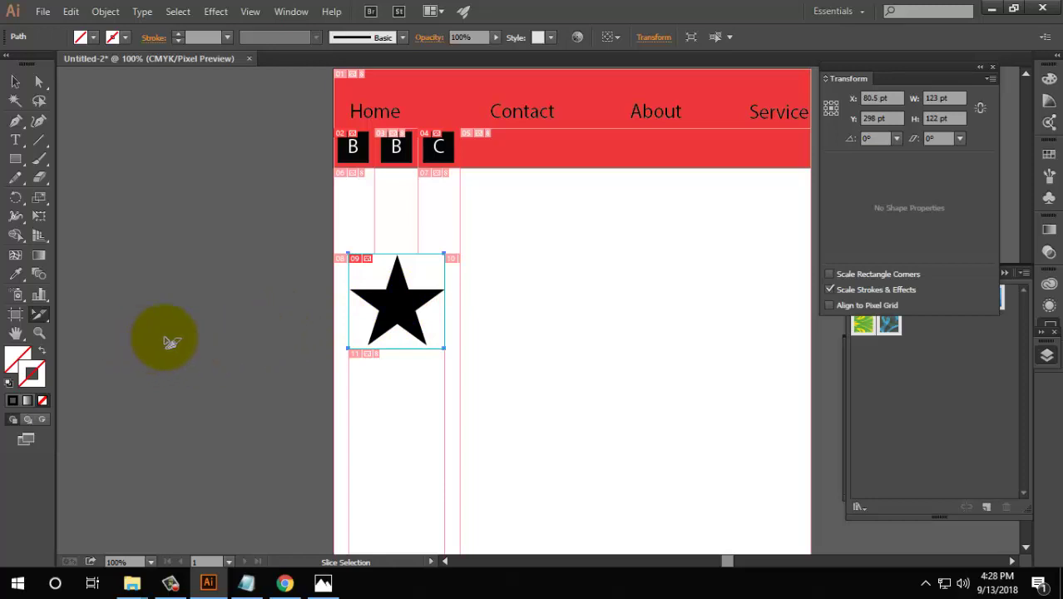
{"action": "left_click", "coordinate": [38, 316]}
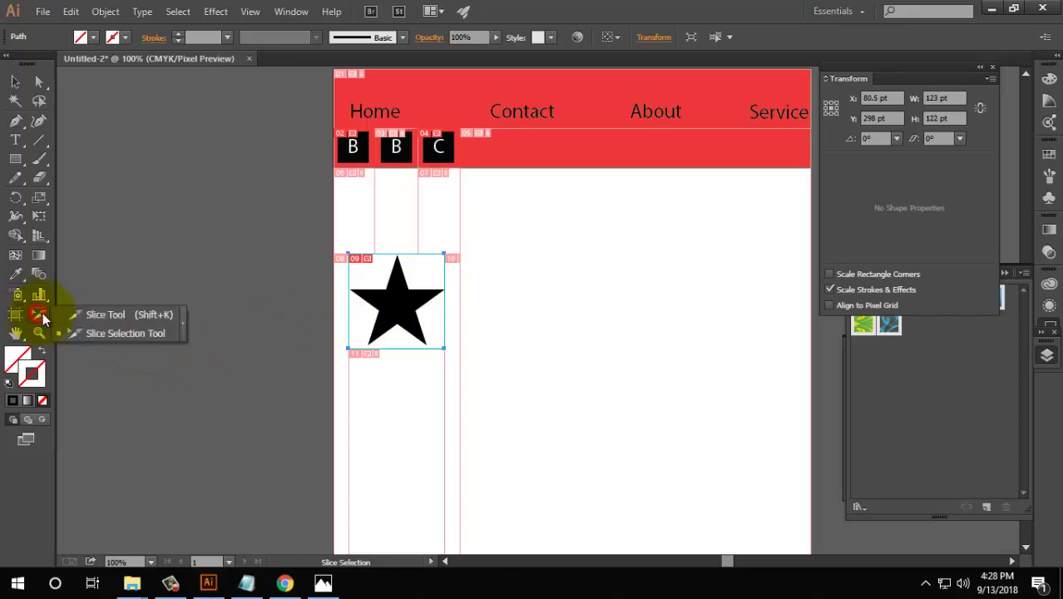
{"action": "left_click", "coordinate": [98, 333]}
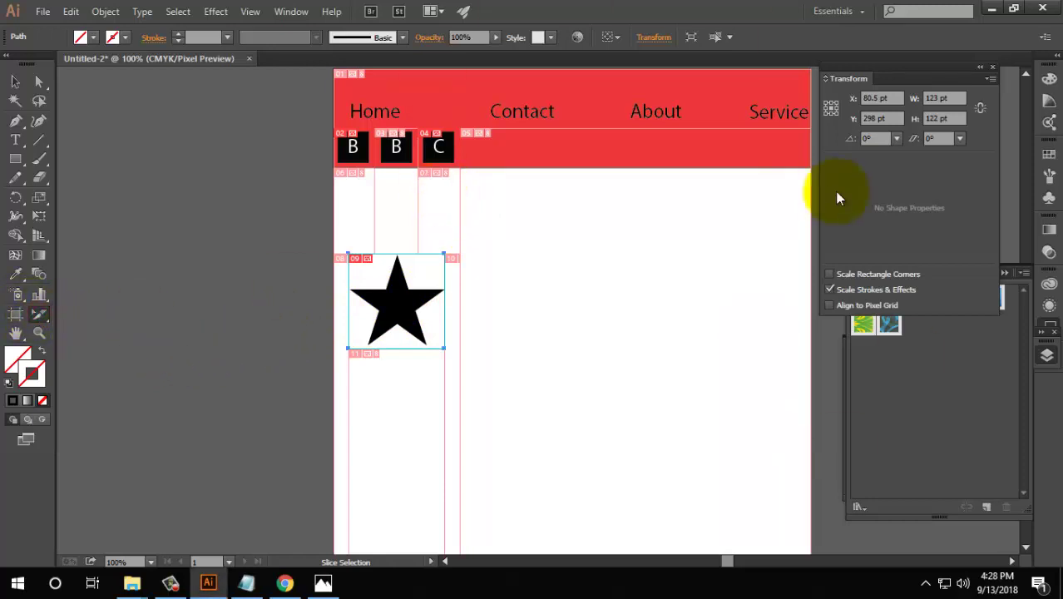
{"action": "left_click_drag", "start_coordinate": [507, 249], "coordinate": [332, 273]}
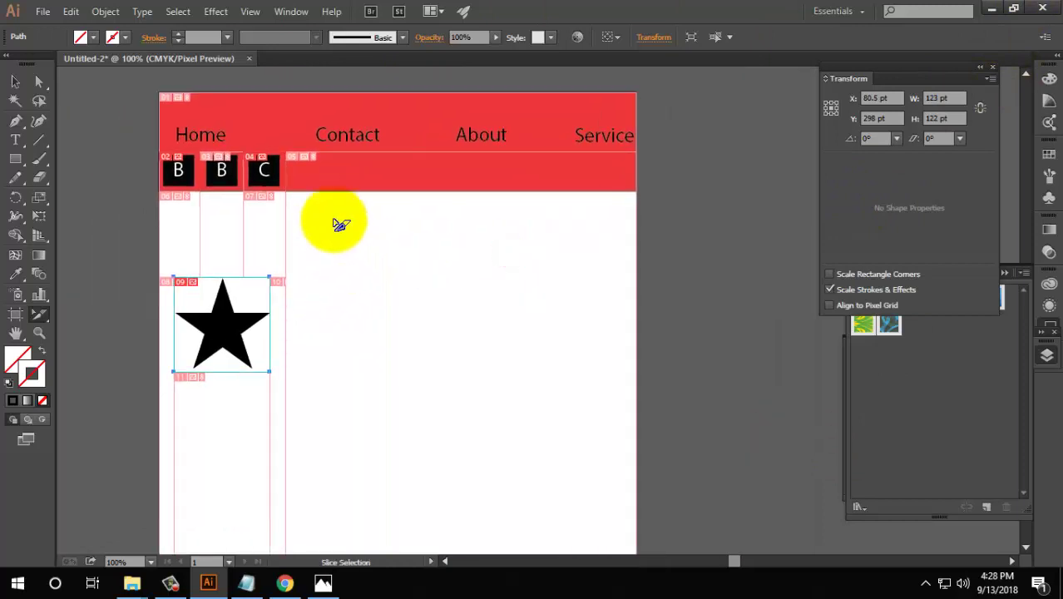
Open the CSS Properties panel from the Window menu and dock it right of the mockup
{"action": "left_click", "coordinate": [280, 15]}
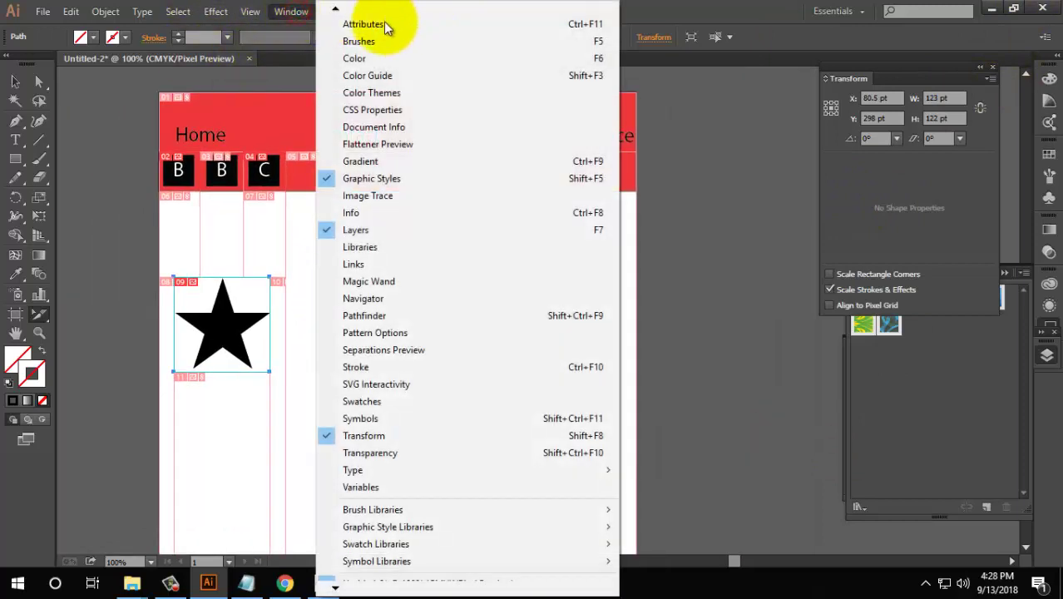
{"action": "left_click", "coordinate": [374, 110]}
{"action": "left_click_drag", "start_coordinate": [205, 101], "coordinate": [676, 103]}
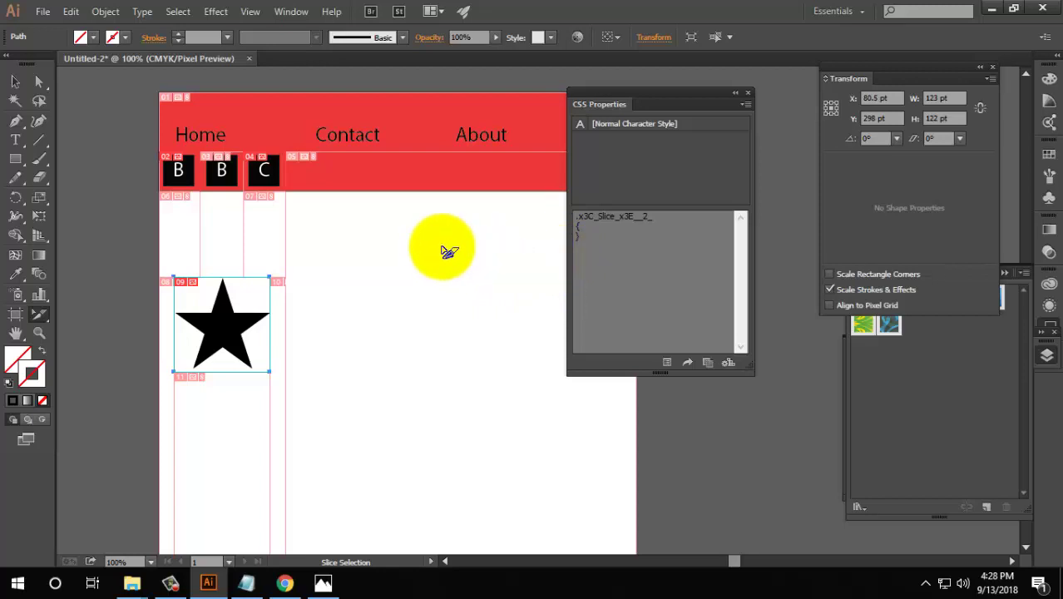
Maximize Notepad and compare Web.html's Home-to-Sign in text with the Chrome page
{"action": "left_click", "coordinate": [247, 582]}
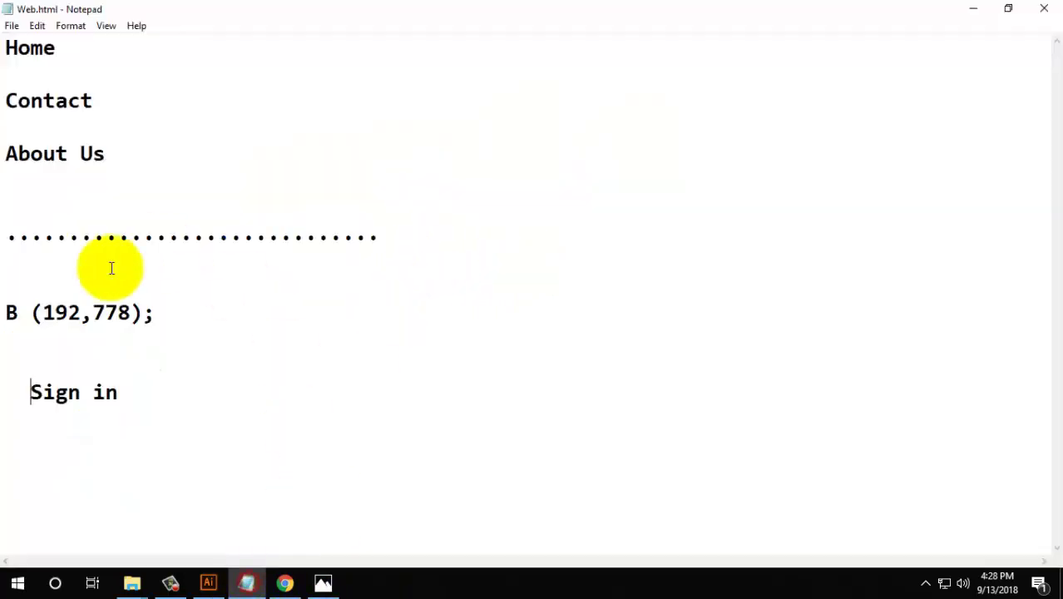
{"action": "mouse_move", "coordinate": [143, 10]}
{"action": "left_mouse_down"}
{"action": "mouse_move", "coordinate": [231, 68]}
{"action": "mouse_move", "coordinate": [135, 37]}
{"action": "left_mouse_up"}
{"action": "left_click", "coordinate": [353, 32]}
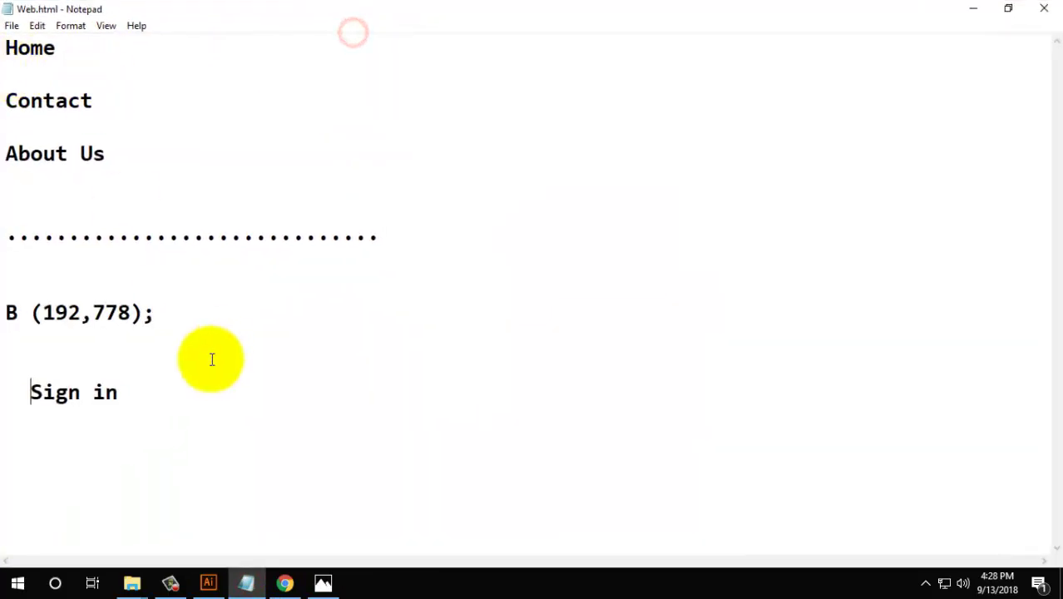
{"action": "left_click_drag", "start_coordinate": [137, 391], "coordinate": [7, 46]}
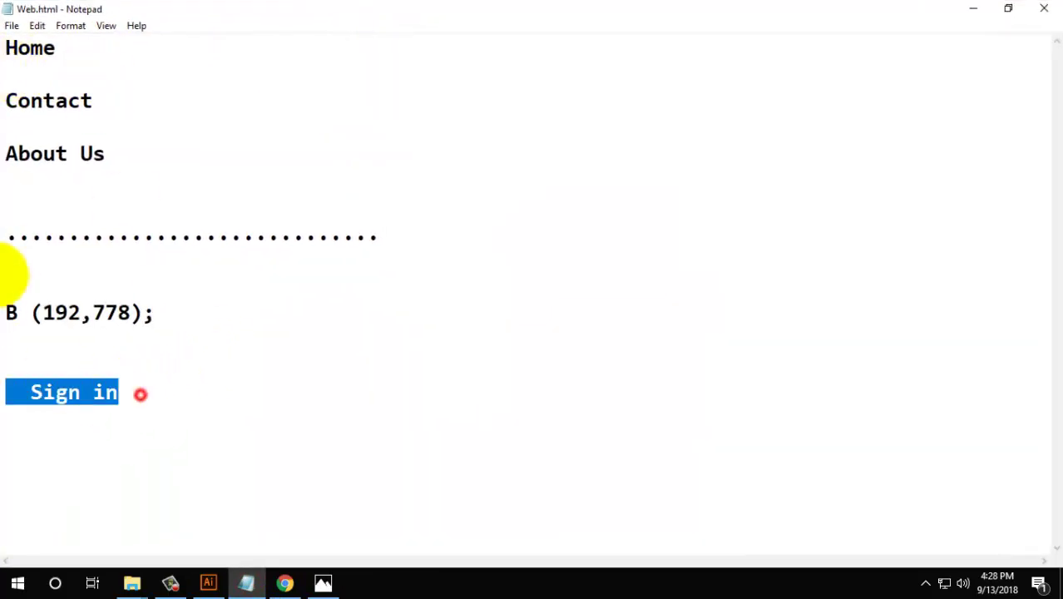
{"action": "left_click", "coordinate": [286, 583]}
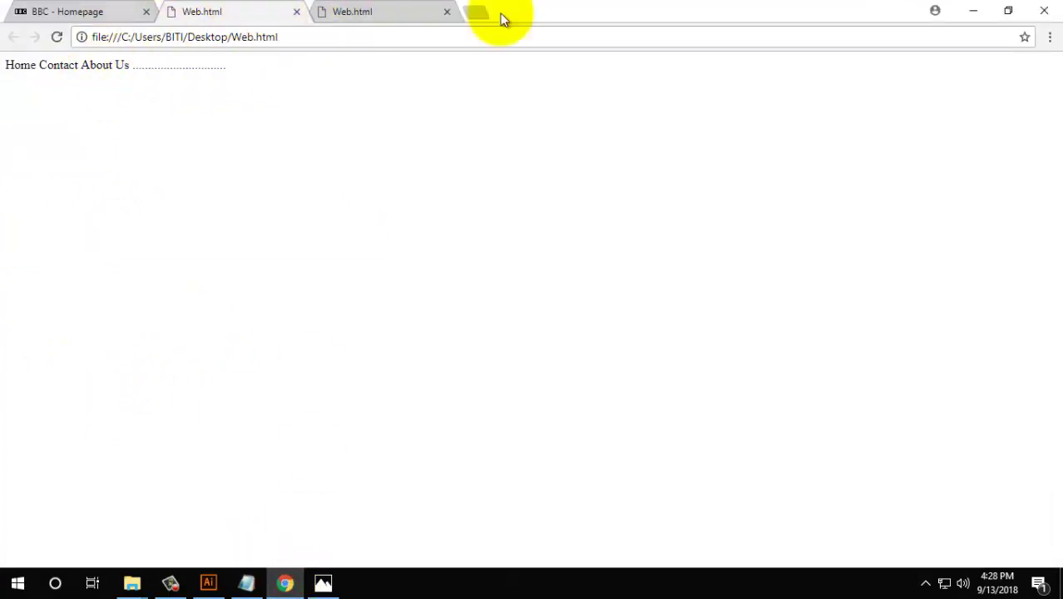
{"action": "left_click", "coordinate": [246, 583]}
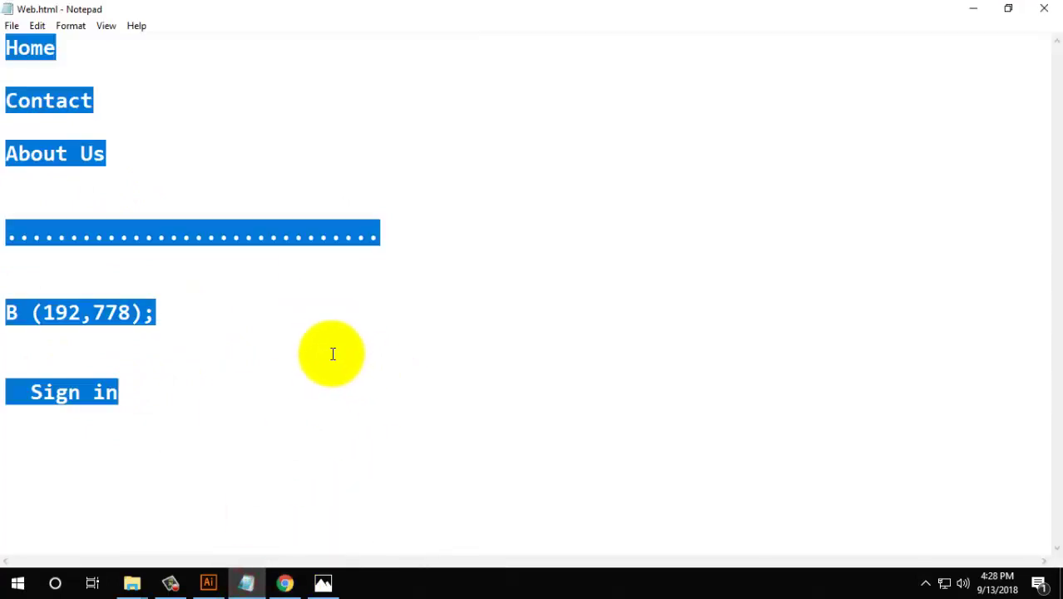
{"action": "left_click", "coordinate": [162, 408]}
{"action": "left_click_drag", "start_coordinate": [123, 393], "coordinate": [6, 48]}
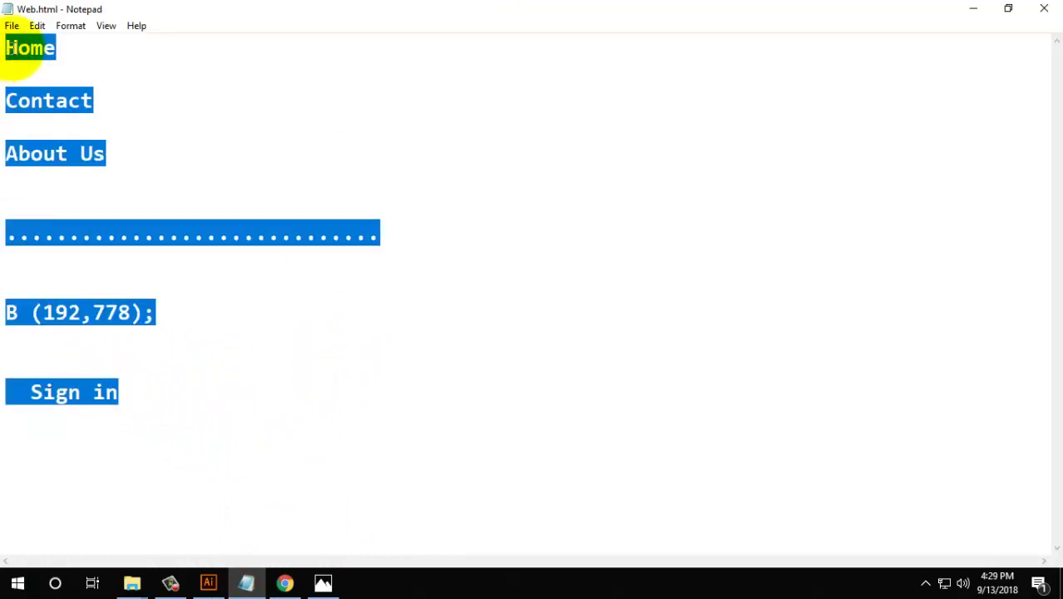
Highlight the About Us, Contact and Home entries in Web.html
{"action": "left_click", "coordinate": [140, 119]}
{"action": "left_click_drag", "start_coordinate": [121, 153], "coordinate": [4, 154]}
{"action": "left_click_drag", "start_coordinate": [96, 101], "coordinate": [3, 100]}
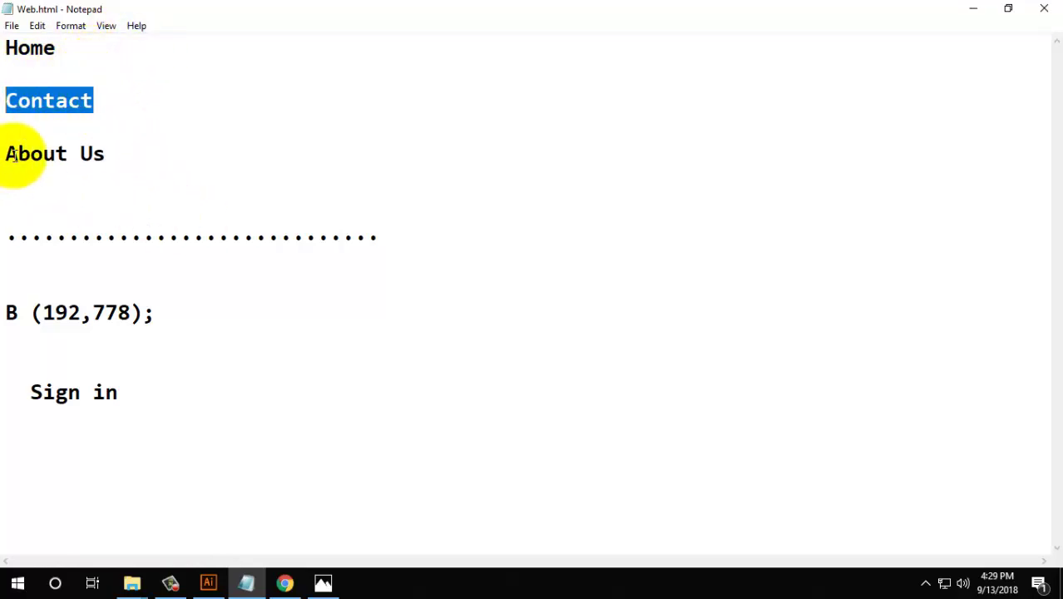
{"action": "mouse_move", "coordinate": [80, 153]}
{"action": "left_mouse_down"}
{"action": "mouse_move", "coordinate": [108, 153]}
{"action": "mouse_move", "coordinate": [2, 151]}
{"action": "left_mouse_up"}
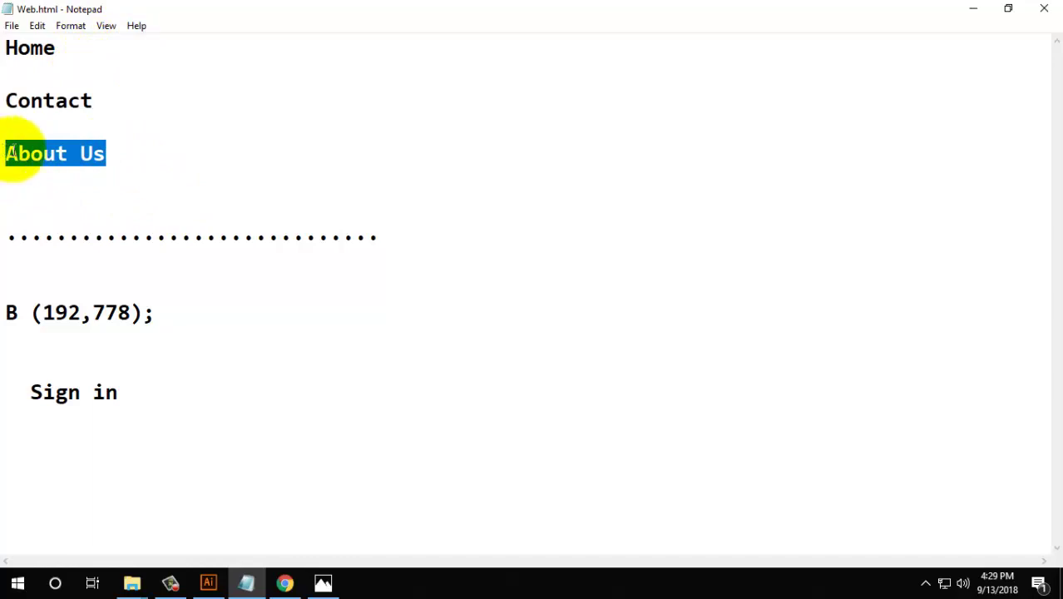
{"action": "left_click_drag", "start_coordinate": [95, 101], "coordinate": [2, 99]}
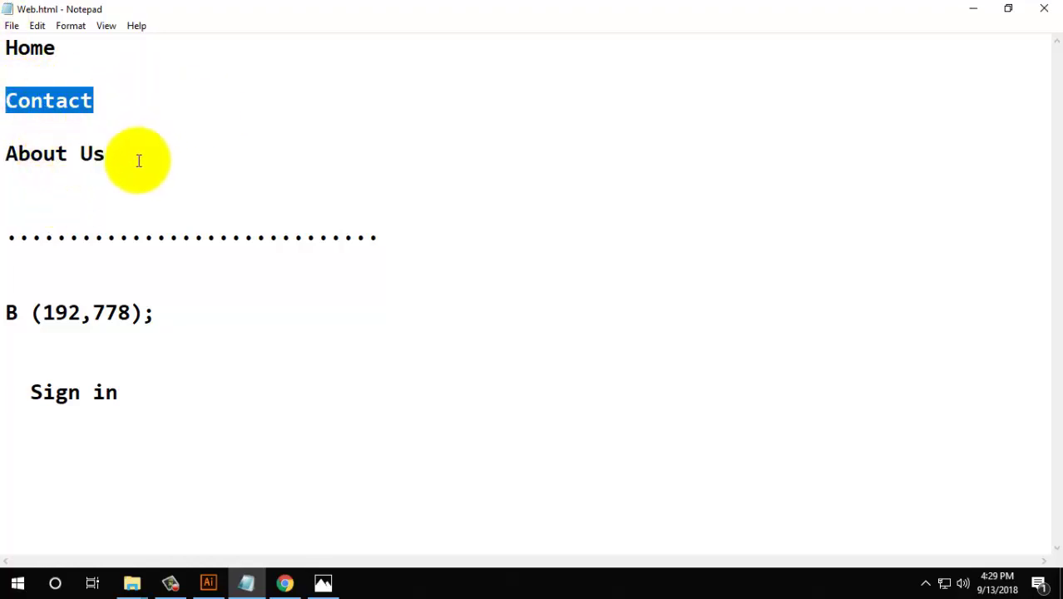
{"action": "left_click_drag", "start_coordinate": [130, 406], "coordinate": [10, 46]}
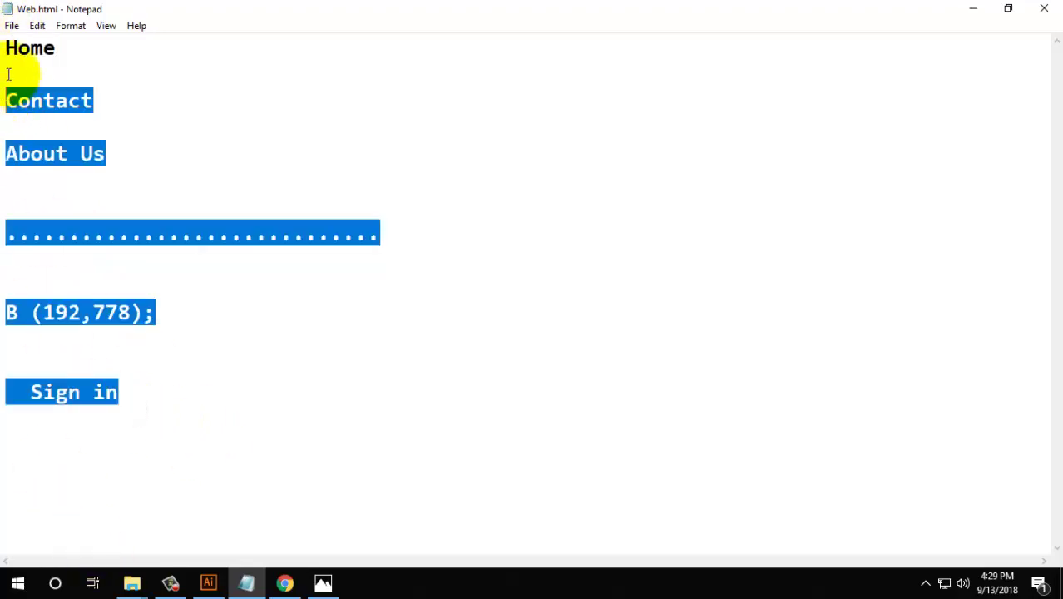
{"action": "left_click", "coordinate": [110, 84]}
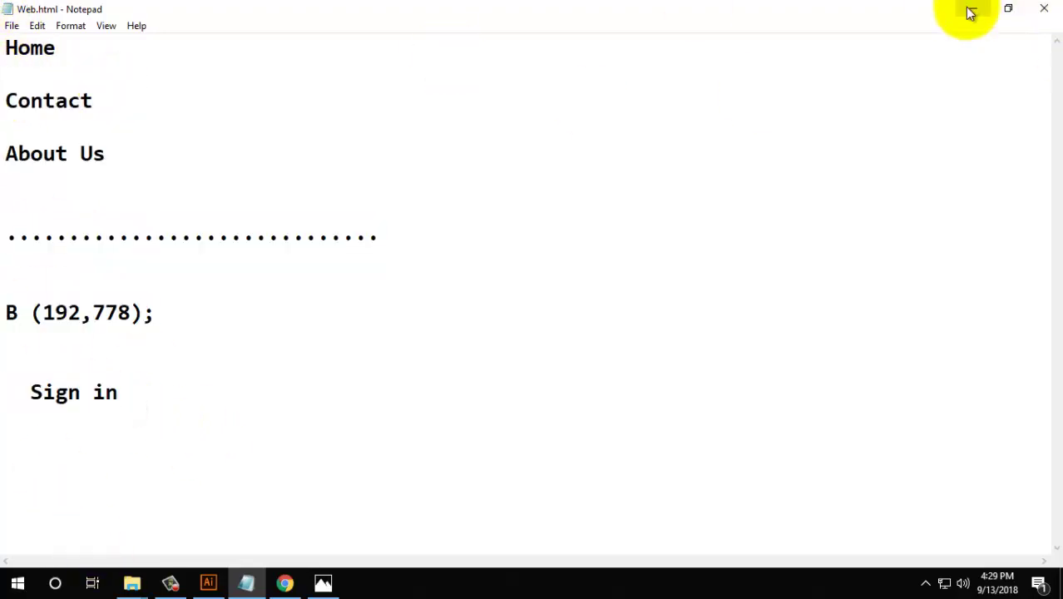
{"action": "left_click_drag", "start_coordinate": [103, 48], "coordinate": [6, 48]}
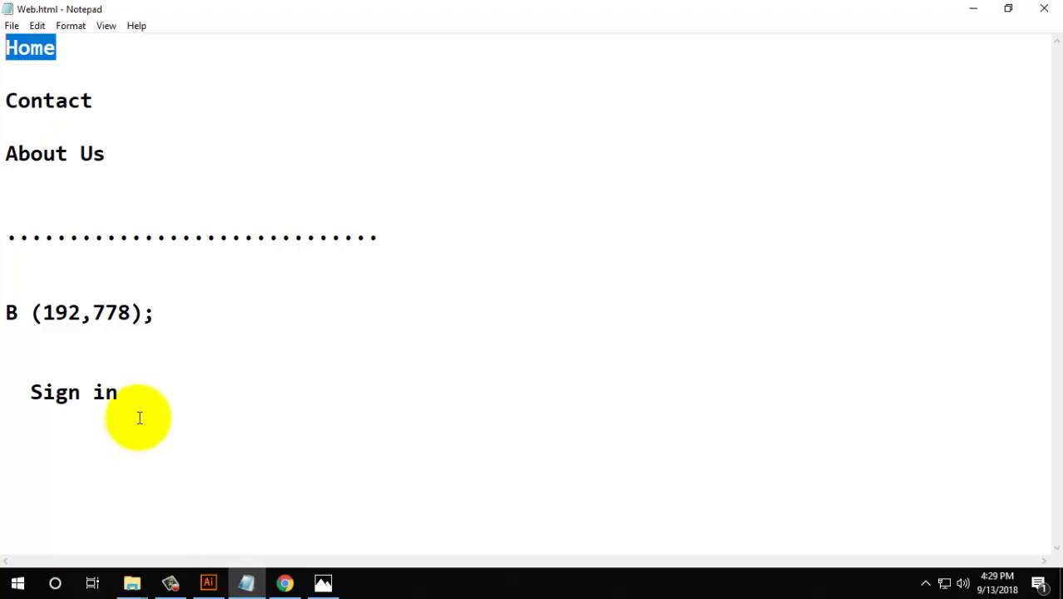
Check the third Web.html tab in Chrome, then return to the Illustrator mockup
{"action": "left_click", "coordinate": [284, 582]}
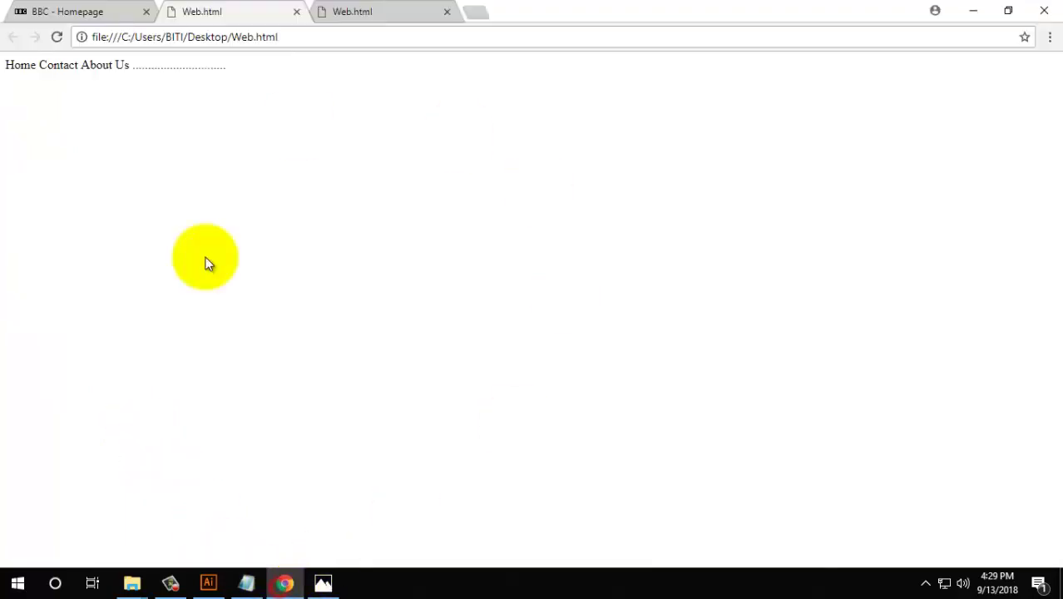
{"action": "left_click", "coordinate": [389, 7]}
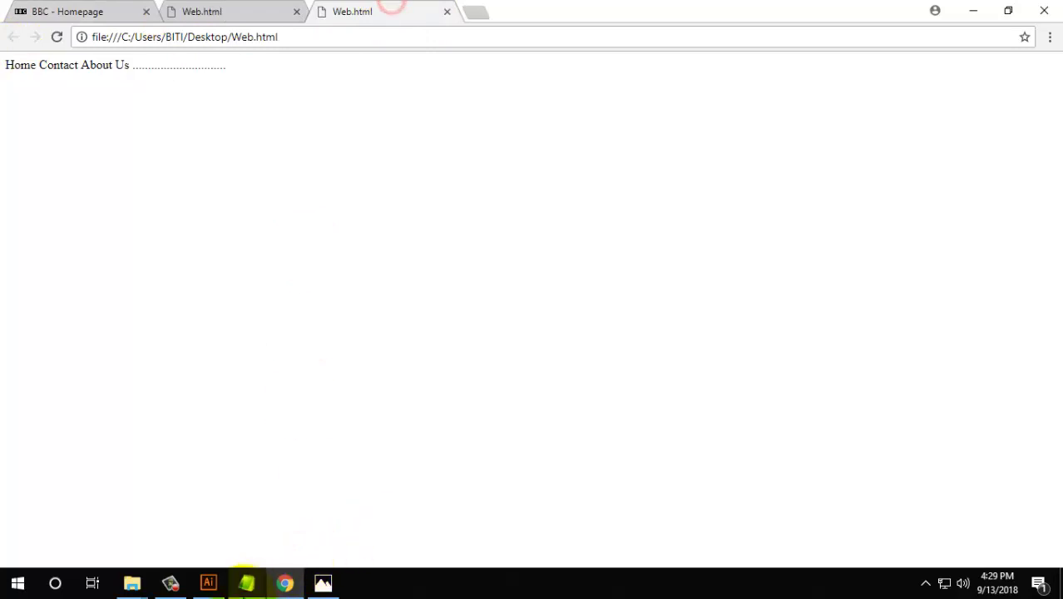
{"action": "mouse_move", "coordinate": [208, 582]}
{"action": "left_click", "coordinate": [210, 553]}
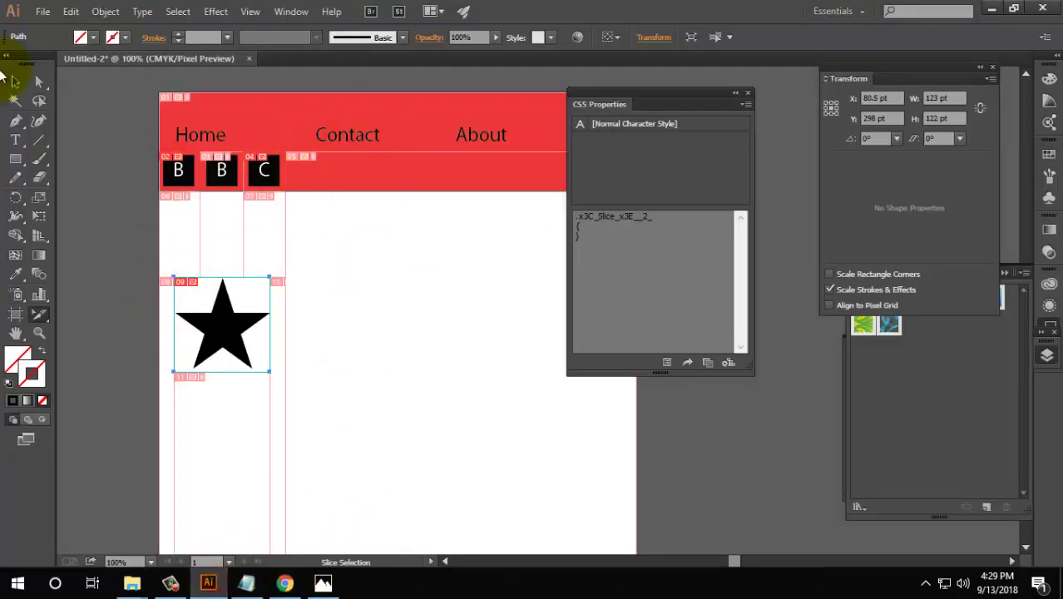
Bring the CSS Properties panel forward and select the black star
{"action": "left_click", "coordinate": [291, 11]}
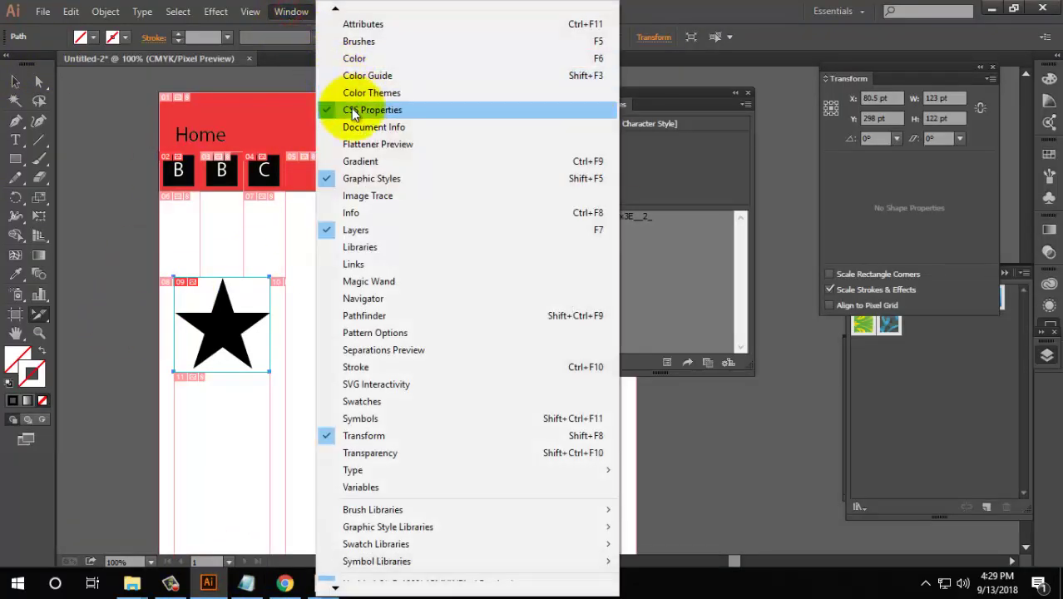
{"action": "left_click", "coordinate": [353, 110]}
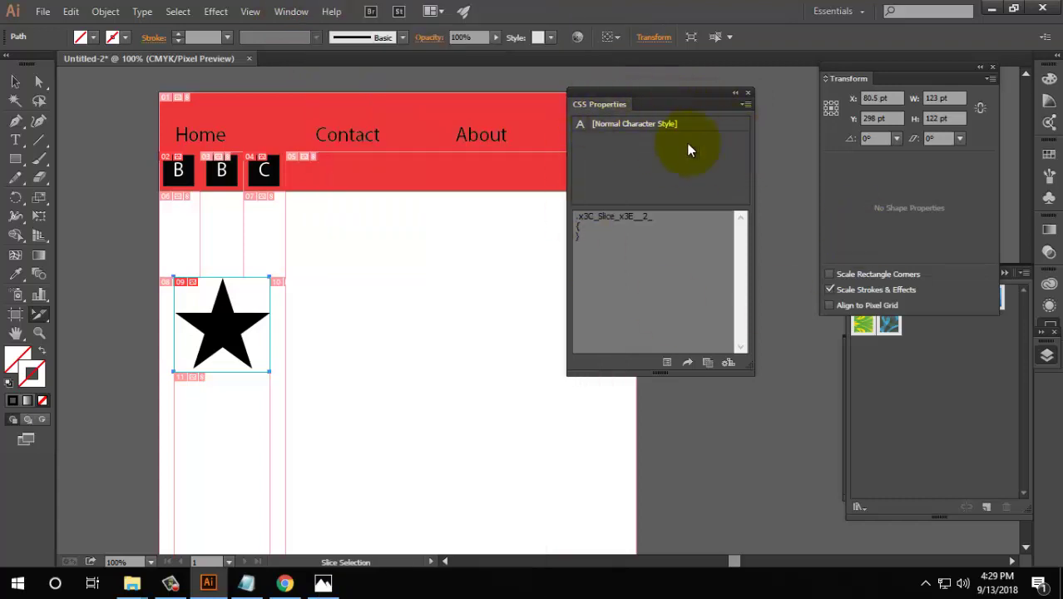
{"action": "left_click", "coordinate": [15, 80]}
{"action": "left_click", "coordinate": [221, 315]}
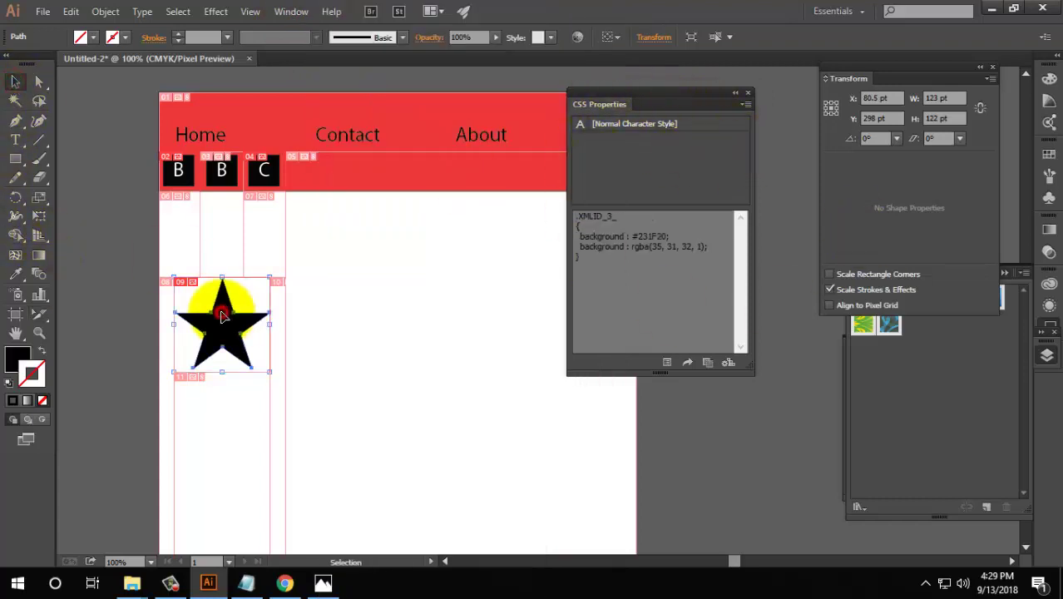
{"action": "left_click", "coordinate": [346, 353]}
{"action": "left_click", "coordinate": [251, 326]}
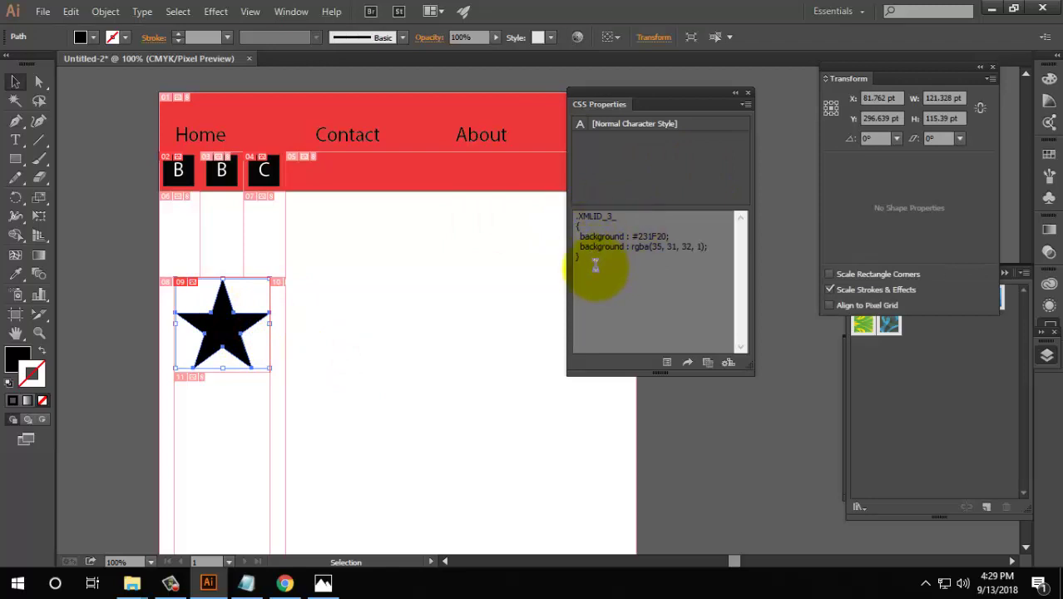
Highlight the .XMLID_3_ class and its #231F20 background lines in the CSS code
{"action": "left_click_drag", "start_coordinate": [597, 260], "coordinate": [581, 226]}
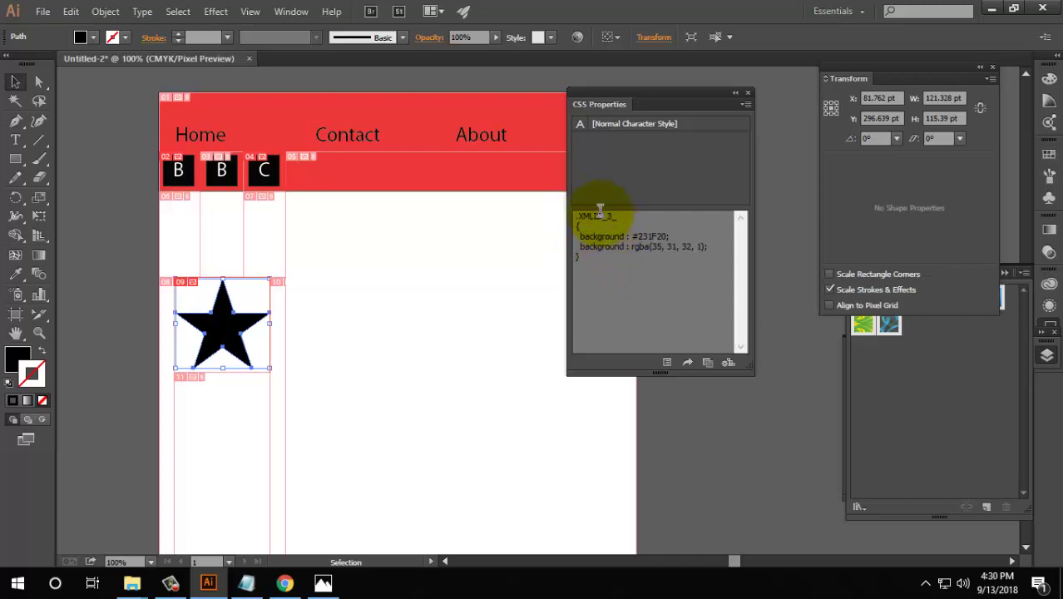
{"action": "left_click_drag", "start_coordinate": [610, 217], "coordinate": [526, 214]}
{"action": "mouse_move", "coordinate": [580, 236]}
{"action": "left_mouse_down"}
{"action": "mouse_move", "coordinate": [678, 241]}
{"action": "mouse_move", "coordinate": [600, 242]}
{"action": "mouse_move", "coordinate": [664, 247]}
{"action": "left_mouse_up"}
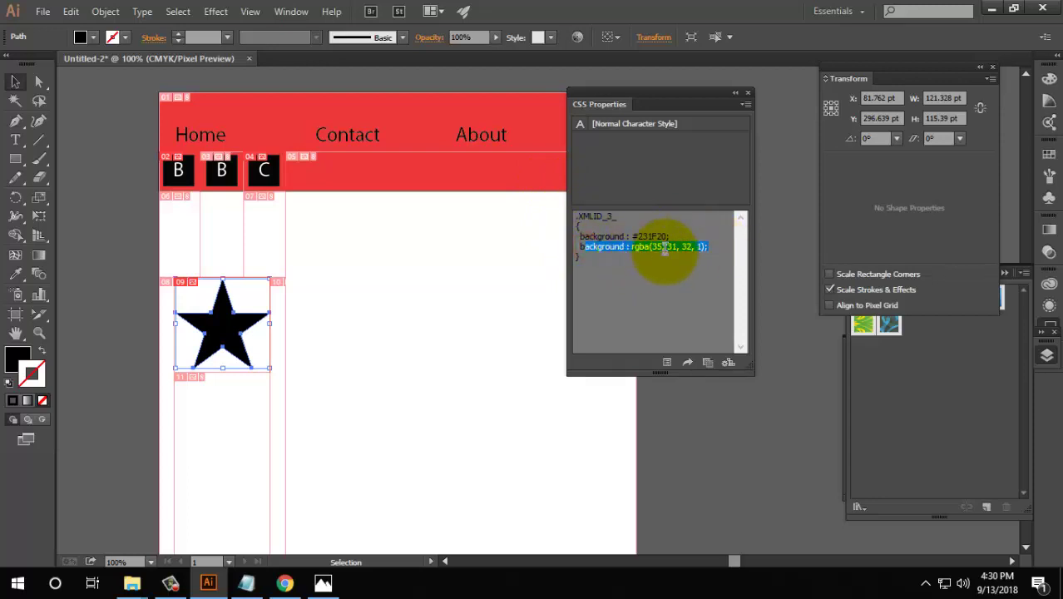
{"action": "left_click_drag", "start_coordinate": [670, 236], "coordinate": [634, 237]}
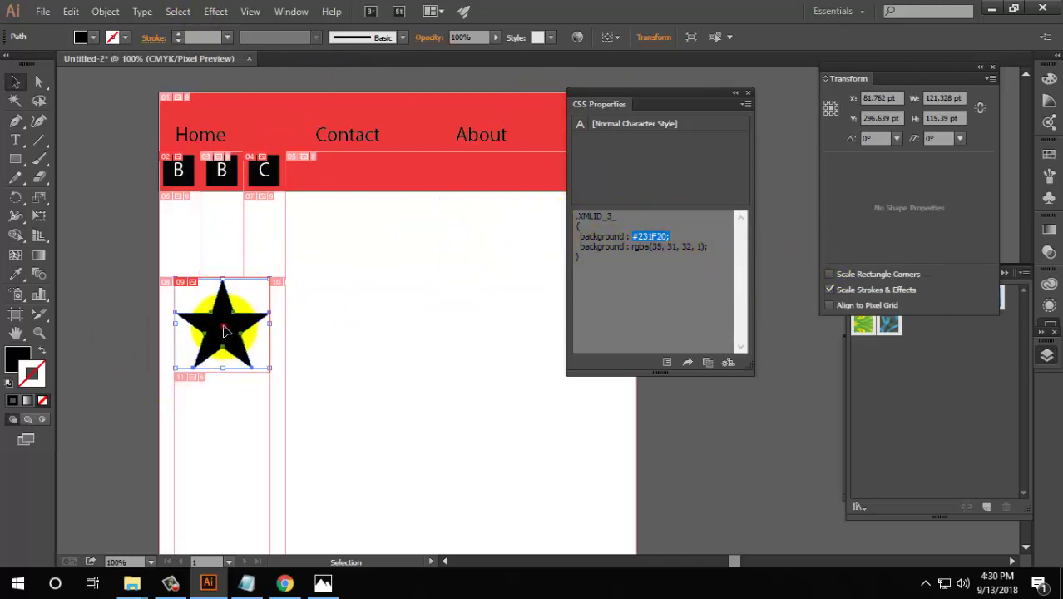
Check the star's fill is 231F20 (R 35, G 31, B 32) in the Color Picker, then cancel
{"action": "double_click", "coordinate": [18, 356]}
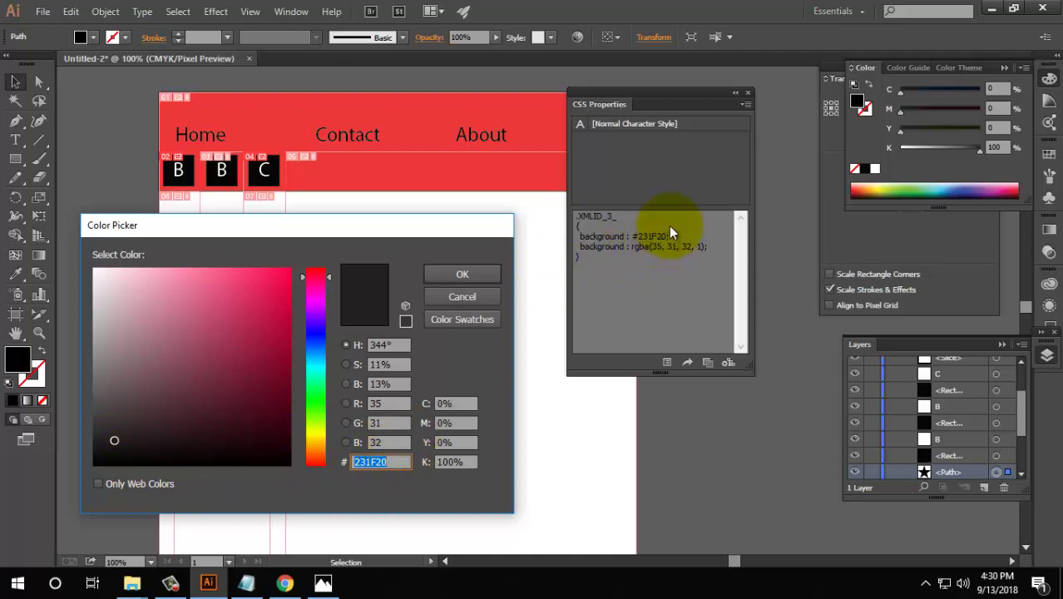
{"action": "left_click", "coordinate": [468, 299]}
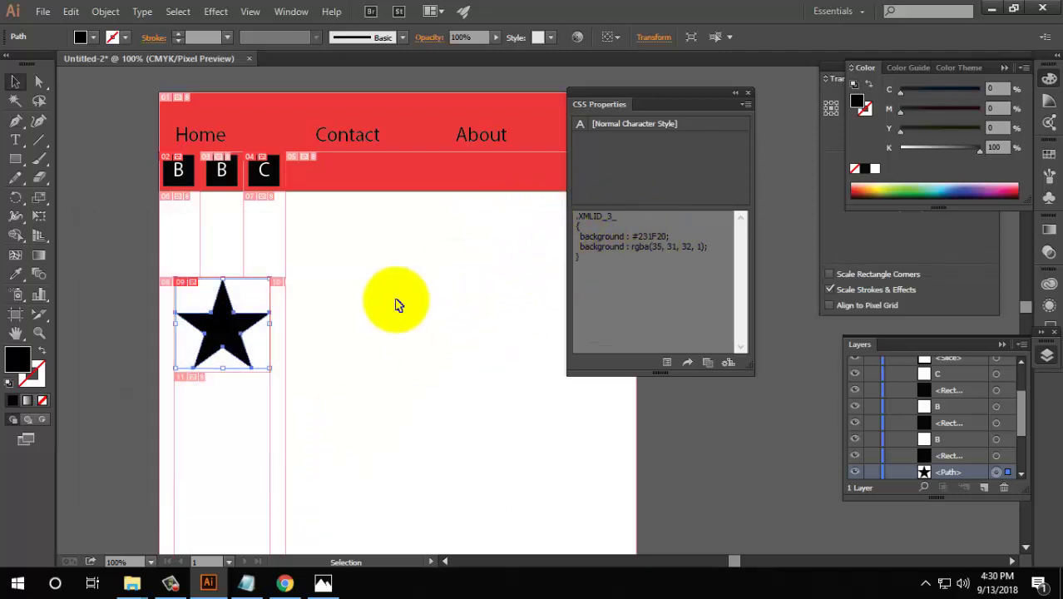
Return to Illustrator and copy the star's .XMLID_3_ CSS rule from the CSS Properties panel
{"action": "left_click", "coordinate": [246, 583]}
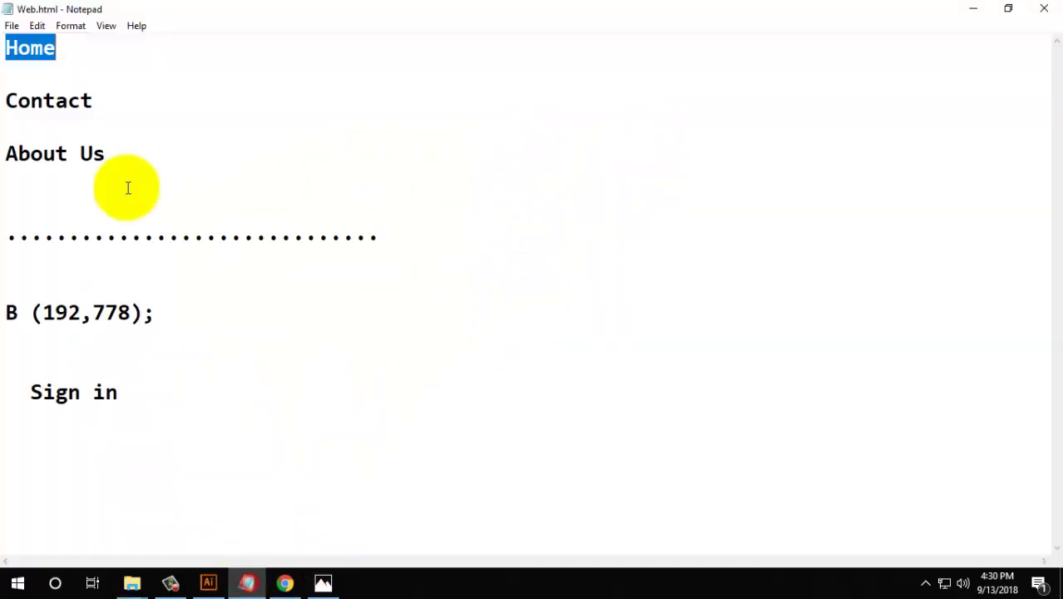
{"action": "left_click", "coordinate": [123, 388]}
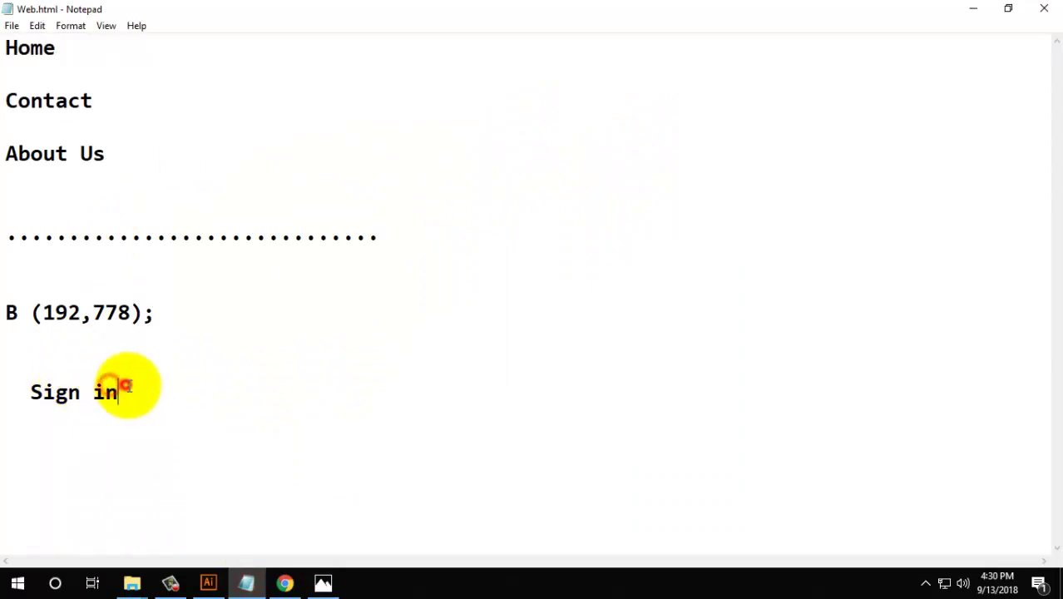
{"action": "left_click", "coordinate": [326, 582]}
{"action": "mouse_move", "coordinate": [246, 583]}
{"action": "left_click", "coordinate": [284, 583]}
{"action": "left_click", "coordinate": [208, 583]}
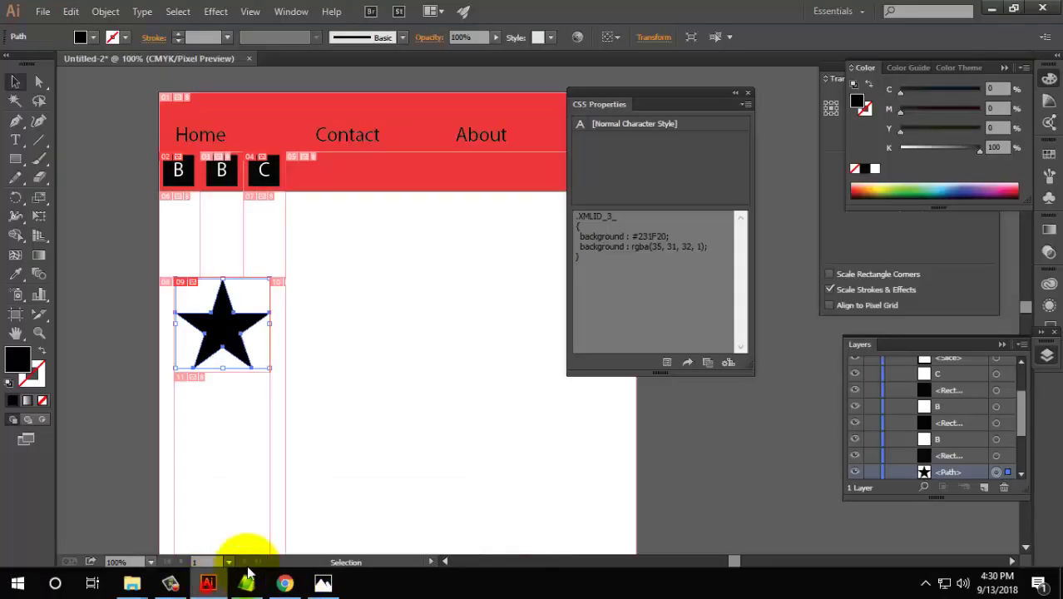
{"action": "left_click_drag", "start_coordinate": [600, 272], "coordinate": [557, 206]}
{"action": "key", "text": "v"}
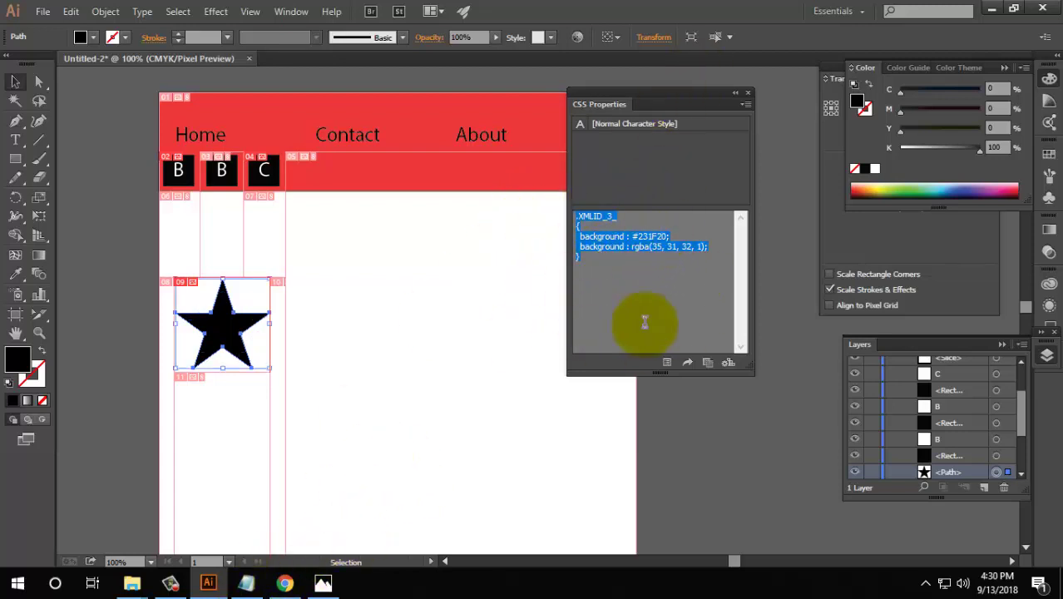
{"action": "left_click", "coordinate": [709, 363]}
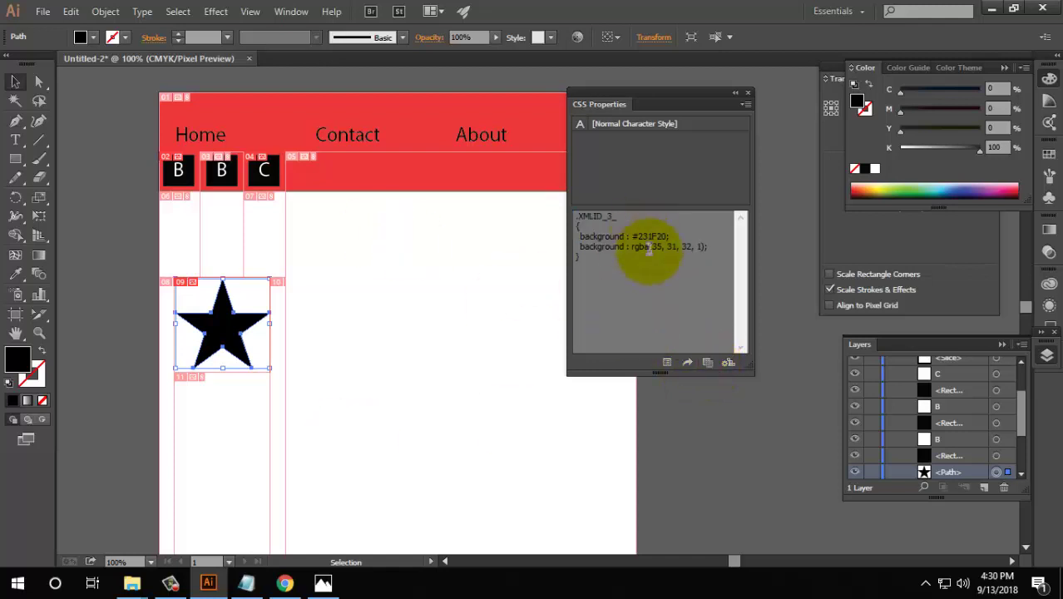
Paste the .XMLID_3_ CSS block on a new line below Sign in in Web.html
{"action": "left_click", "coordinate": [246, 582]}
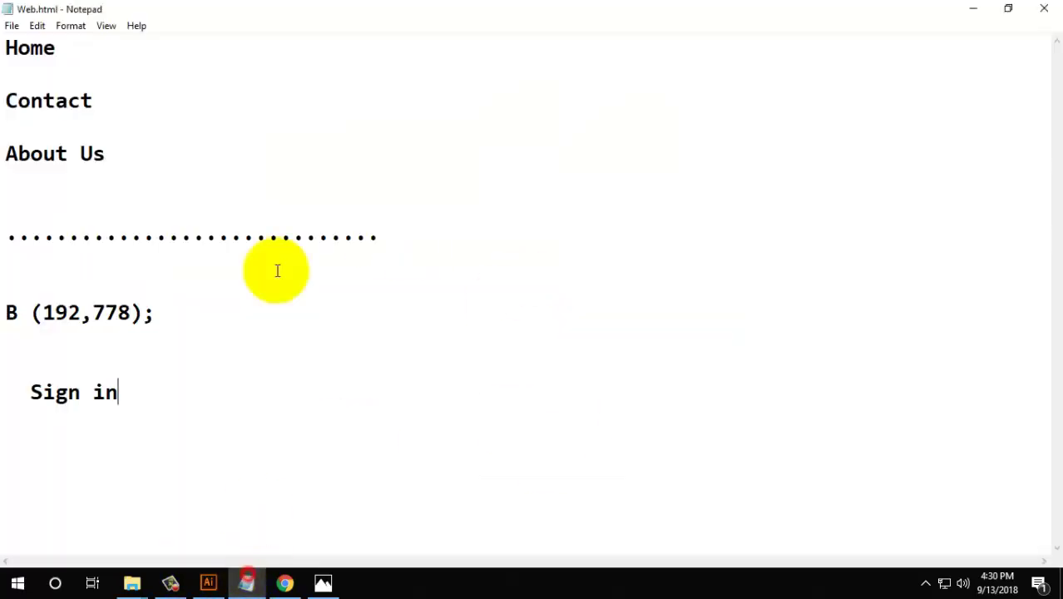
{"action": "key", "text": "Return"}
{"action": "key", "text": "Return"}
{"action": "key", "text": "Return"}
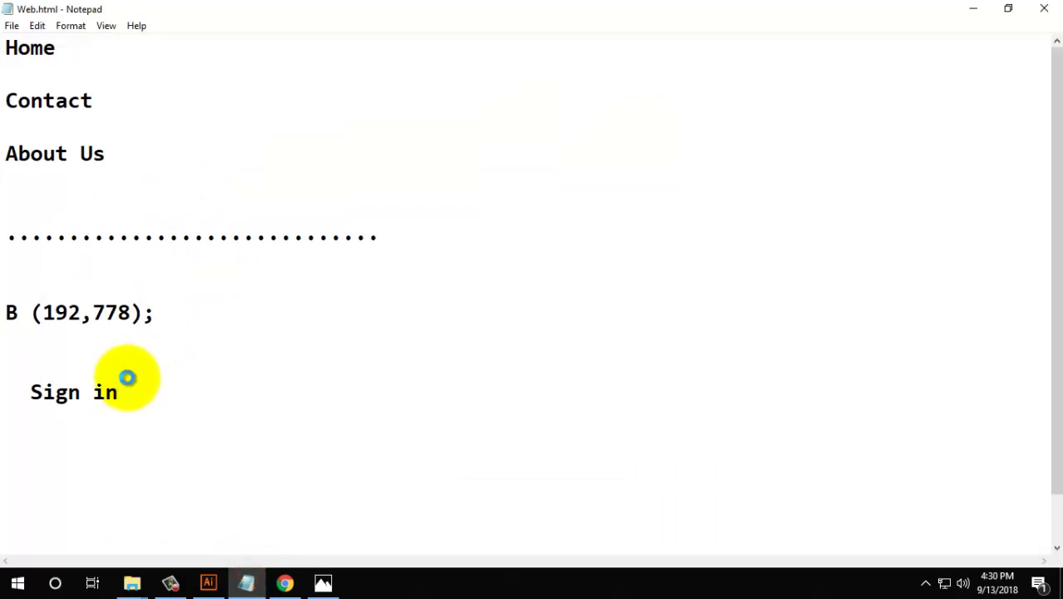
{"action": "key", "text": "ctrl+v"}
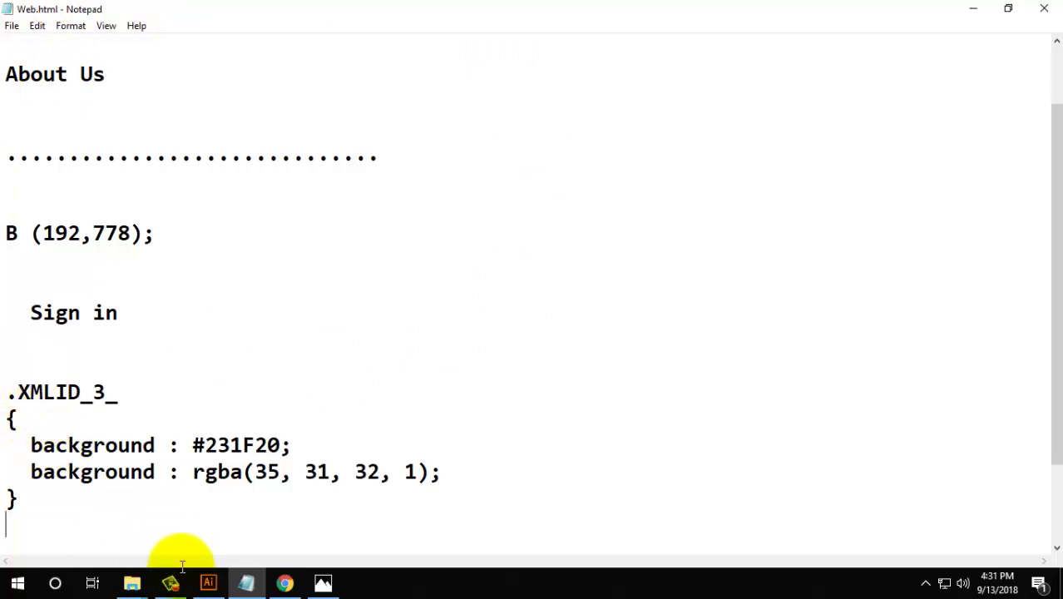
Preview Web.html in Chrome, then return to the Illustrator mockup
{"action": "left_click", "coordinate": [208, 582]}
{"action": "left_click", "coordinate": [285, 583]}
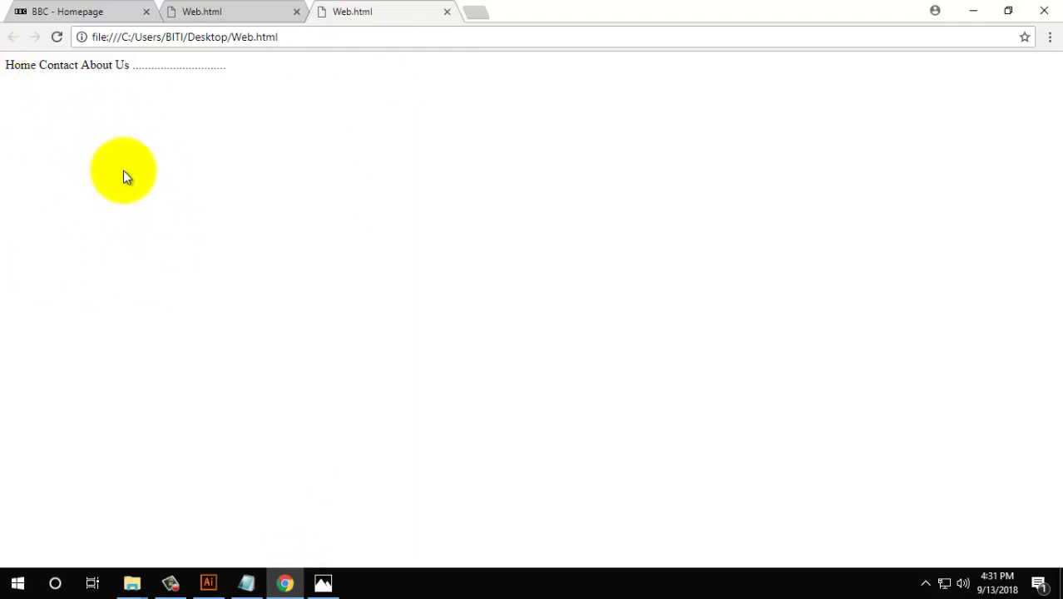
{"action": "left_click", "coordinate": [208, 582]}
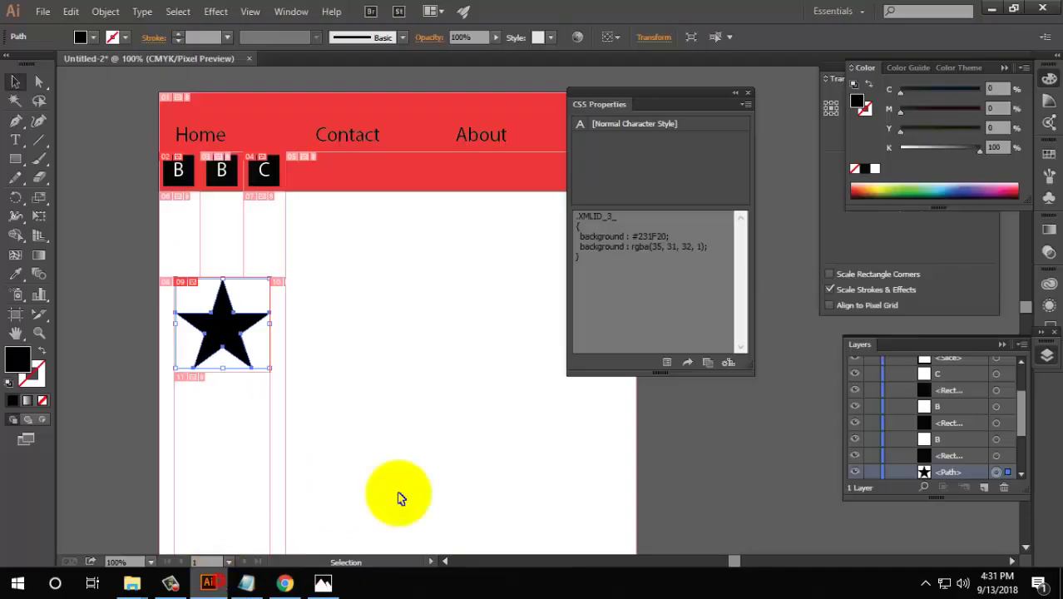
{"action": "double_click", "coordinate": [17, 358]}
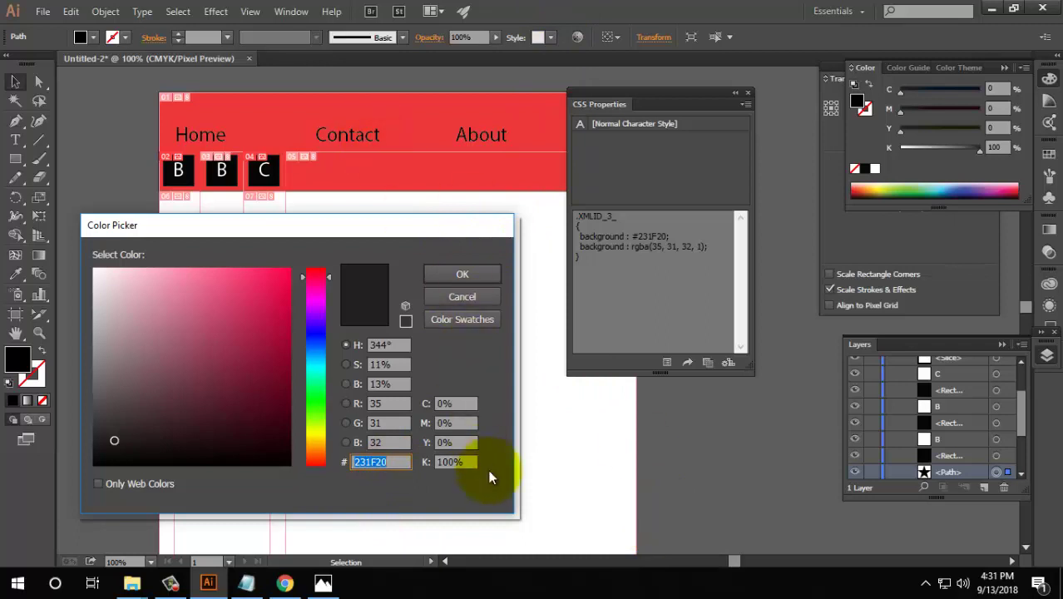
{"action": "left_click", "coordinate": [462, 303]}
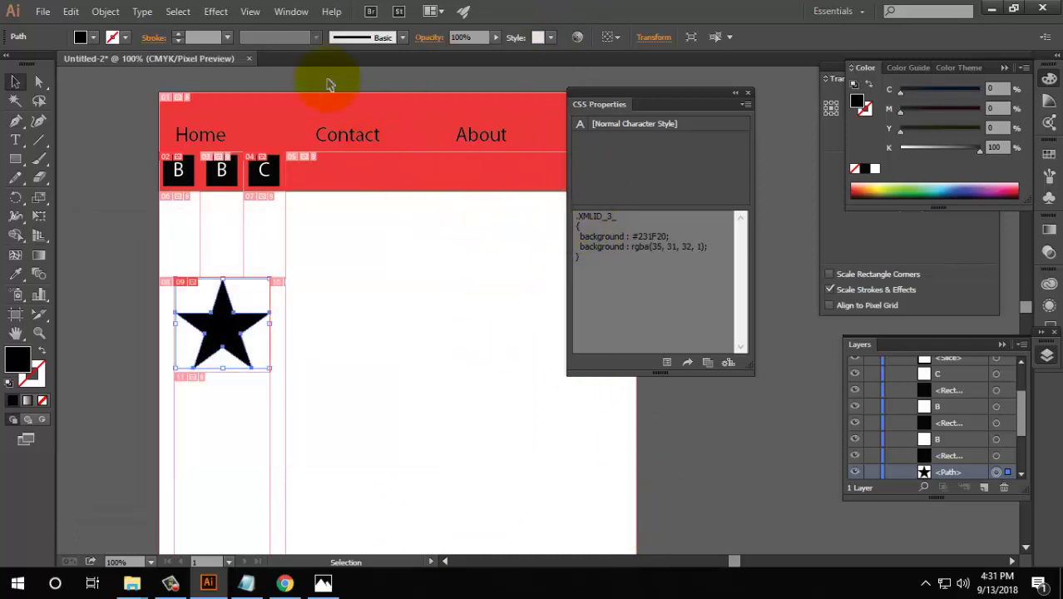
{"action": "left_click", "coordinate": [586, 275]}
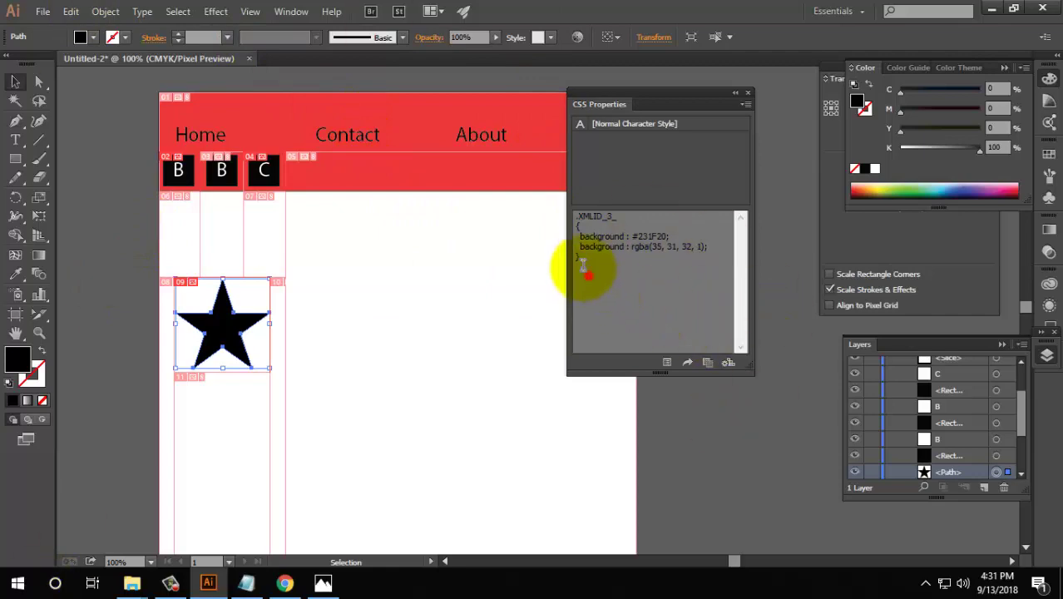
{"action": "left_click", "coordinate": [708, 363]}
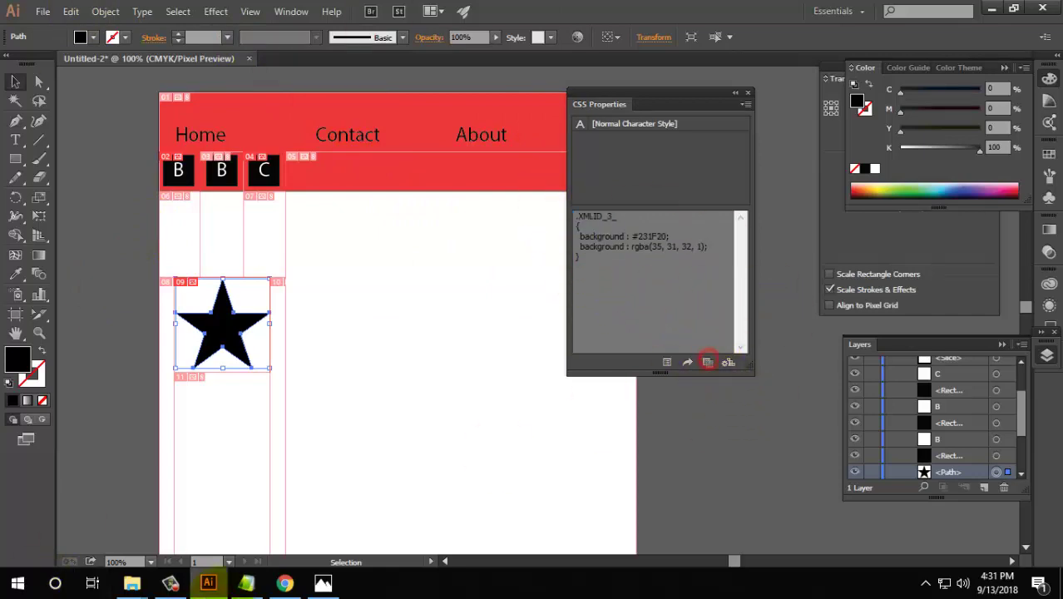
{"action": "left_click", "coordinate": [246, 583]}
{"action": "key", "text": "ctrl+v"}
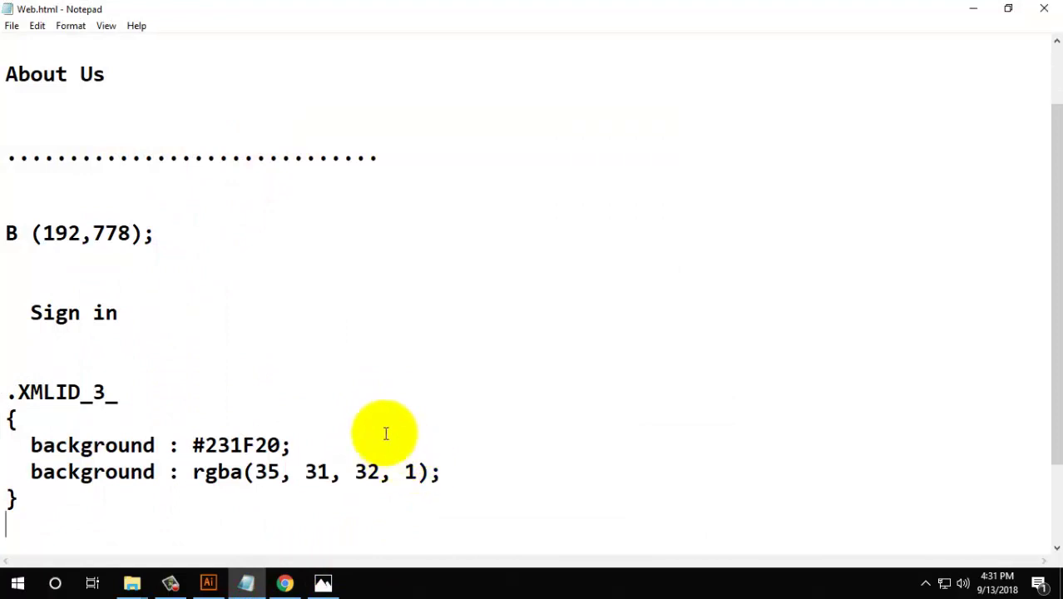
{"action": "left_click", "coordinate": [972, 8]}
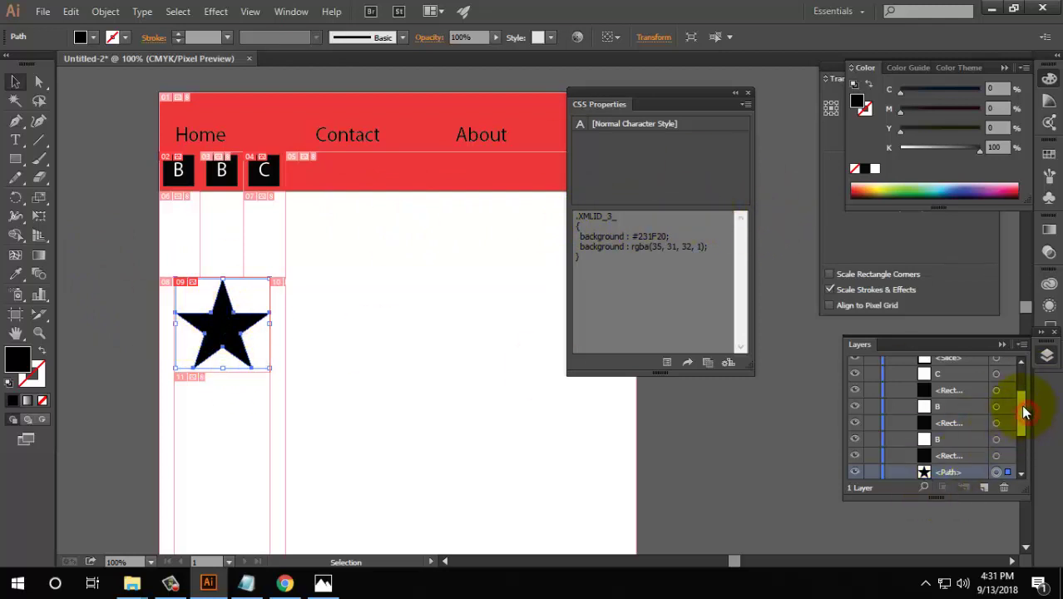
Rename the star's <Path> layer to Star, then select the Home text to view its CSS
{"action": "left_click_drag", "start_coordinate": [1023, 411], "coordinate": [1021, 430]}
{"action": "type", "text": "St"}
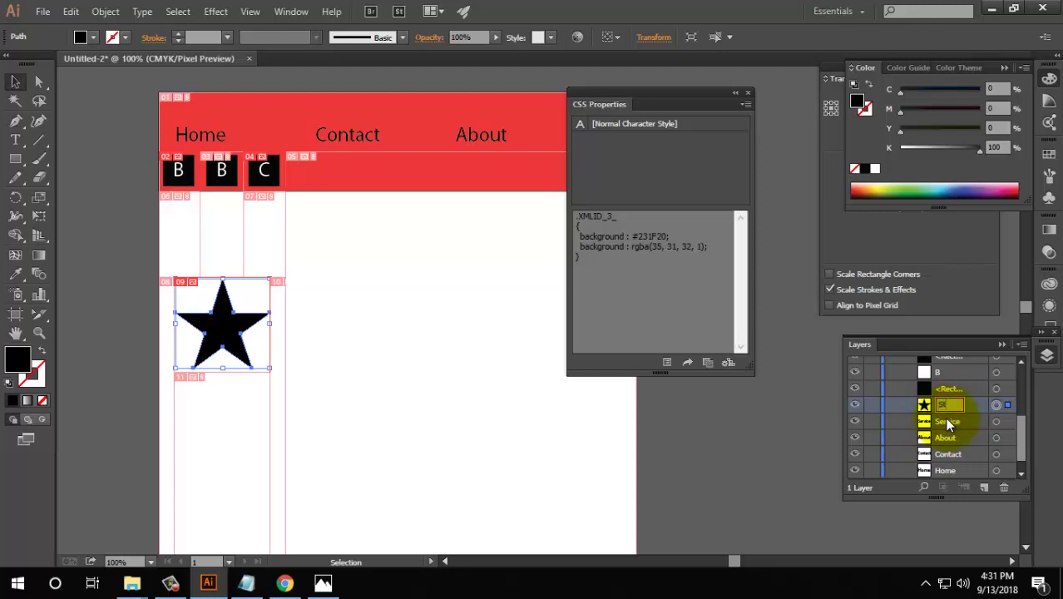
{"action": "type", "text": "ar"}
{"action": "key", "text": "Return"}
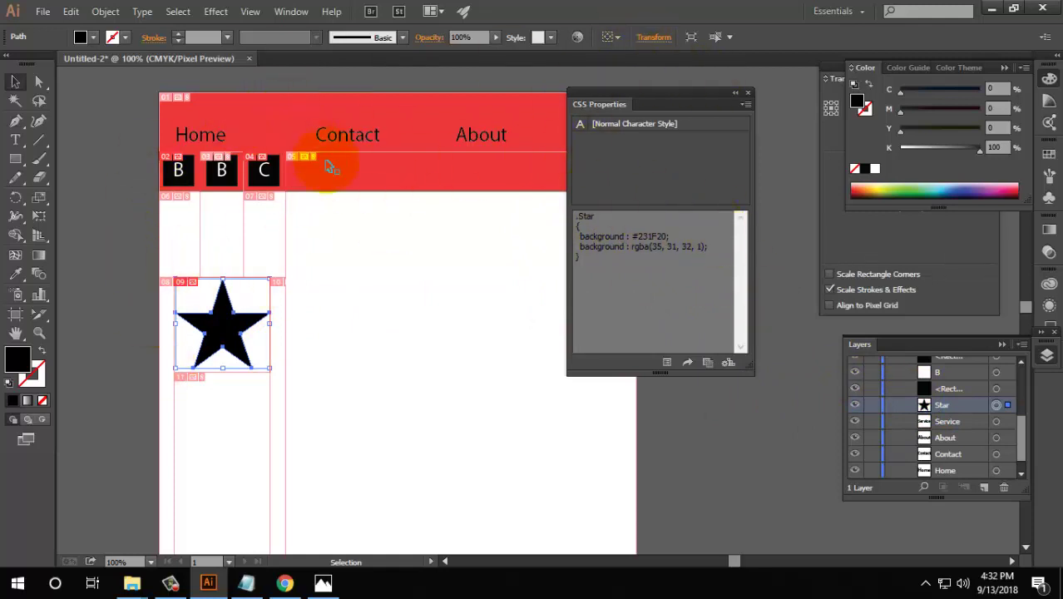
{"action": "left_click", "coordinate": [212, 138]}
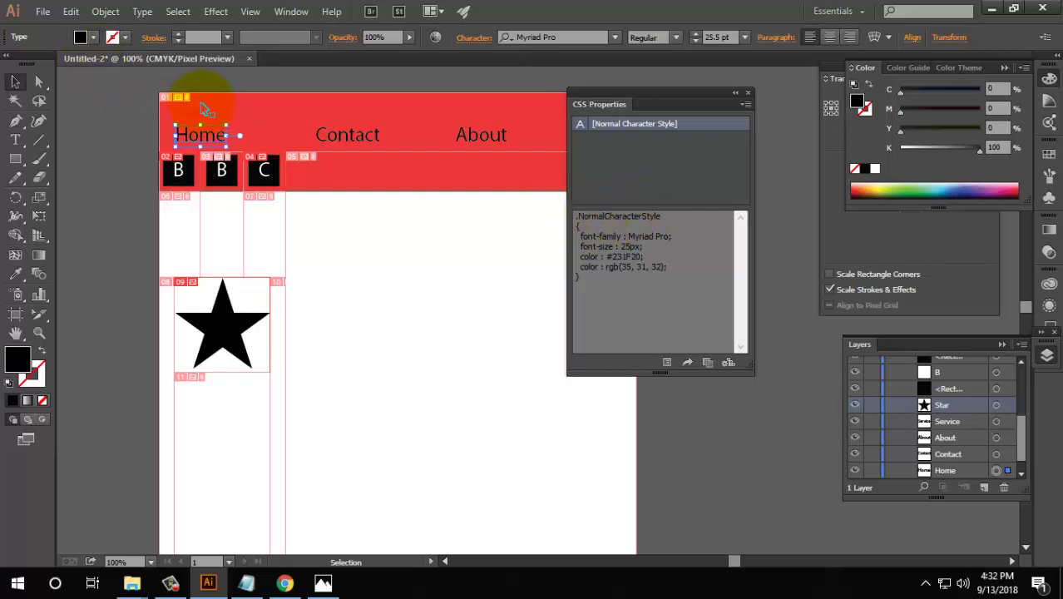
Highlight the Home text's Myriad Pro font-family and colour lines in the CSS panel
{"action": "left_click_drag", "start_coordinate": [580, 237], "coordinate": [670, 237]}
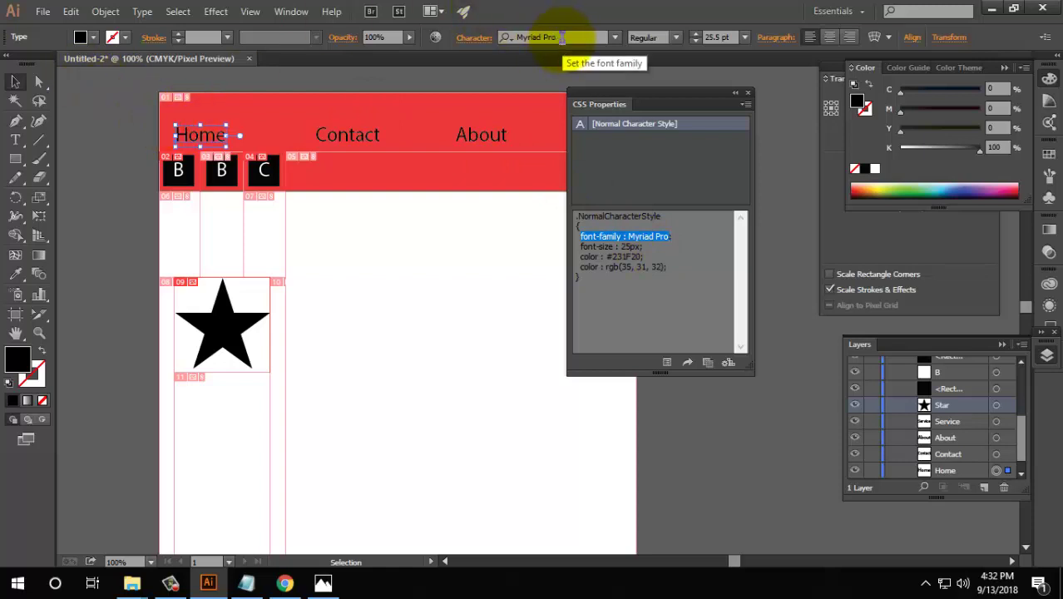
{"action": "left_click_drag", "start_coordinate": [622, 240], "coordinate": [657, 240]}
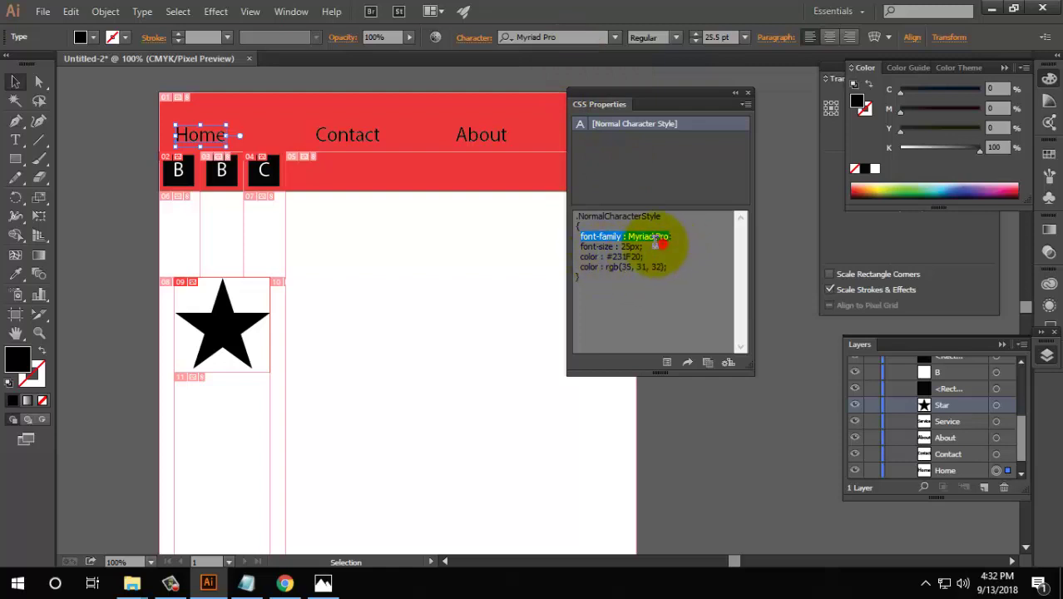
{"action": "left_click_drag", "start_coordinate": [579, 256], "coordinate": [591, 256]}
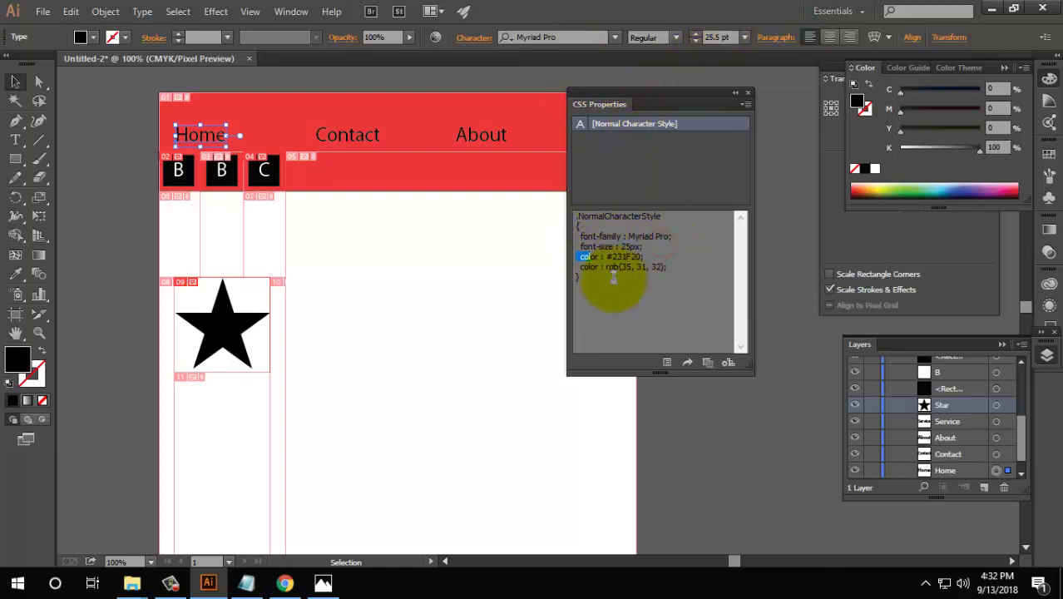
{"action": "left_click_drag", "start_coordinate": [644, 256], "coordinate": [576, 266]}
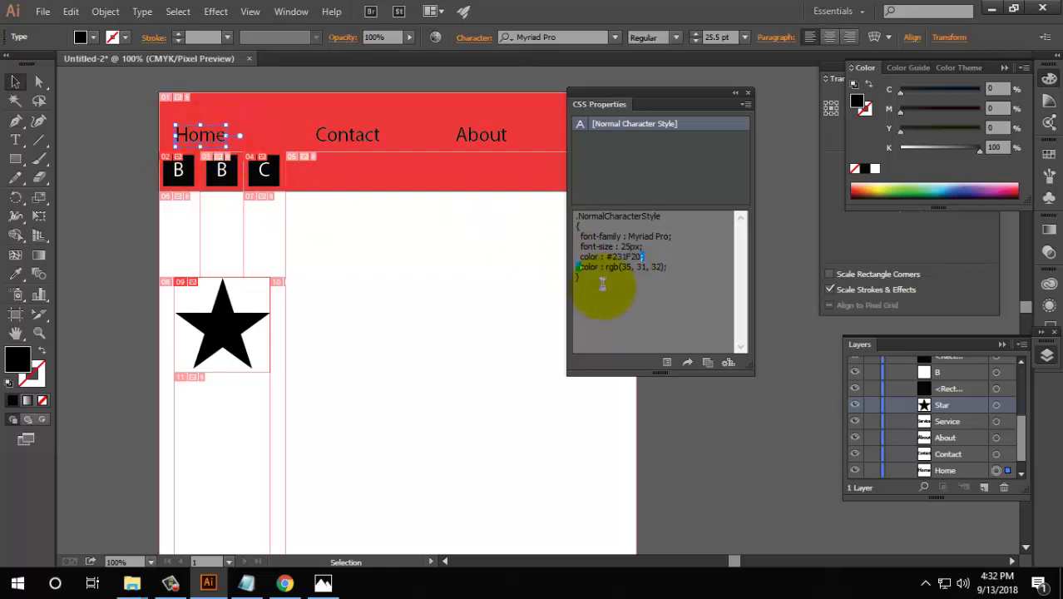
{"action": "left_click_drag", "start_coordinate": [579, 266], "coordinate": [592, 266]}
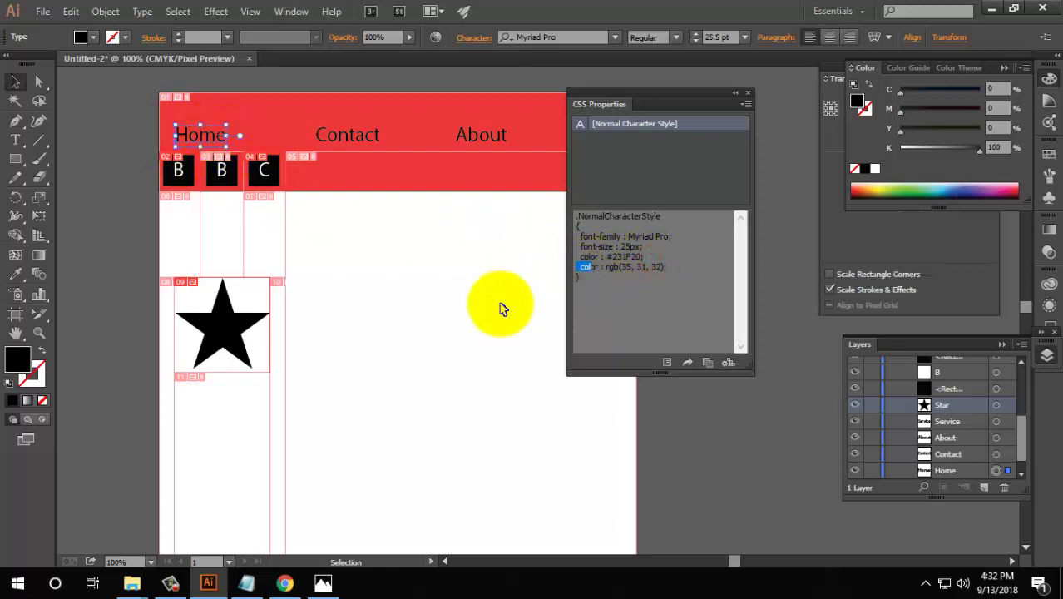
{"action": "left_click", "coordinate": [203, 134]}
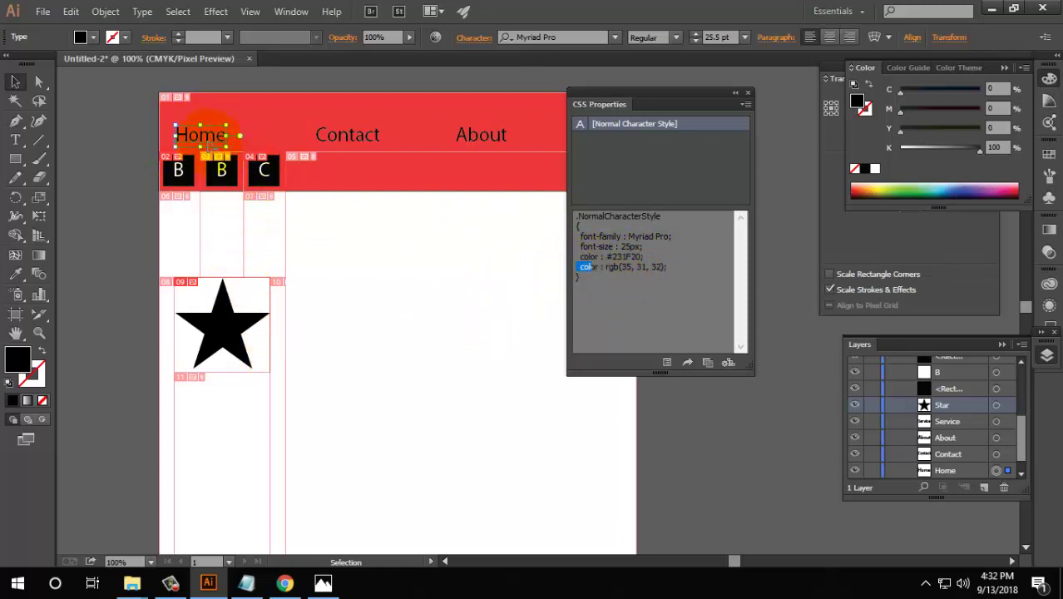
{"action": "left_click", "coordinate": [674, 266], "text": "shift"}
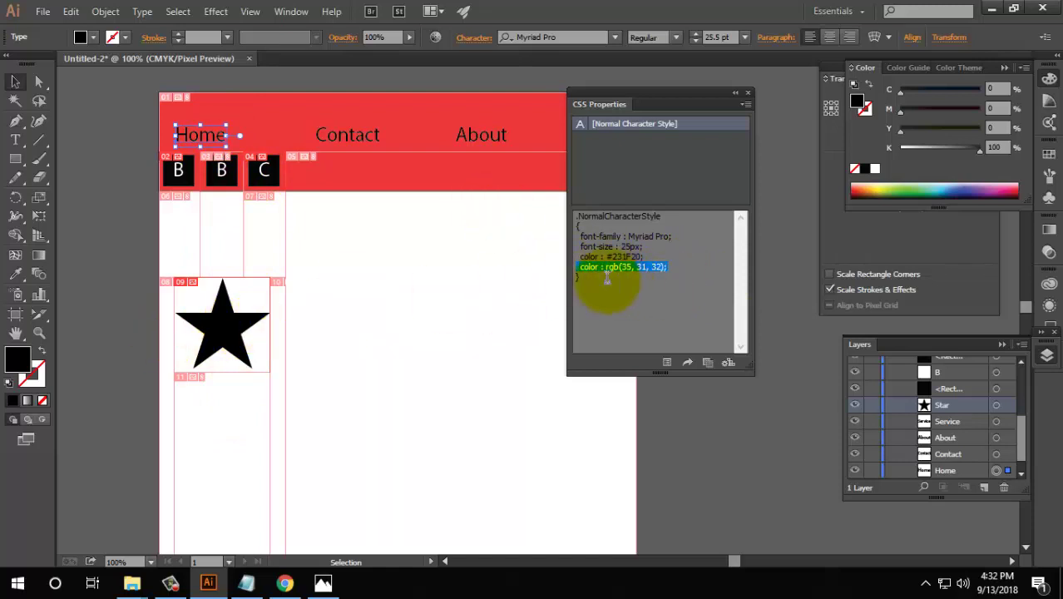
Inspect the Home text's 231F20 fill in the Color Picker and cancel without changes
{"action": "double_click", "coordinate": [20, 359]}
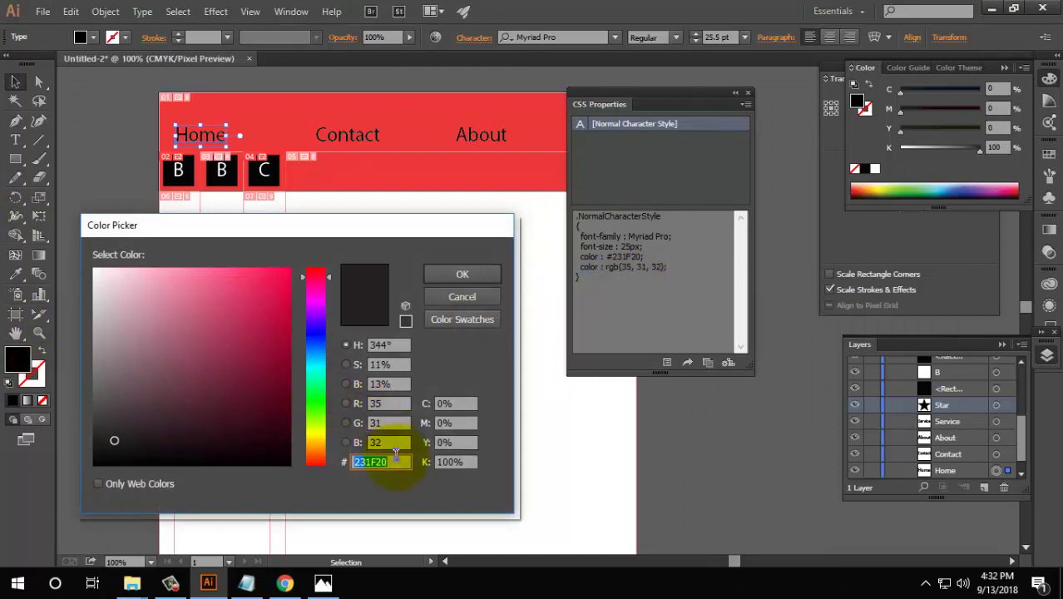
{"action": "left_click", "coordinate": [396, 457]}
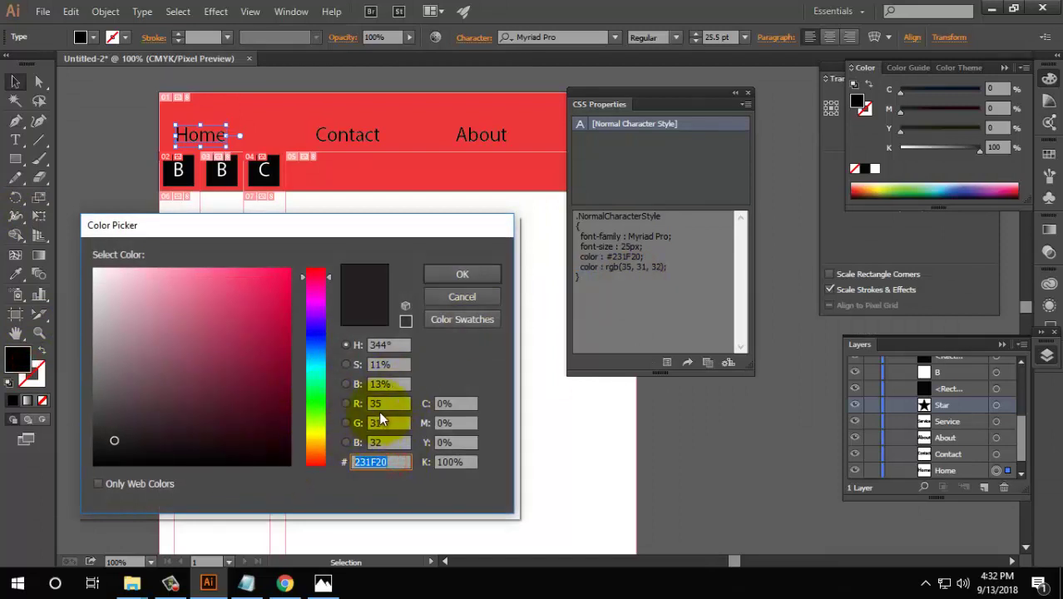
{"action": "left_click", "coordinate": [394, 441]}
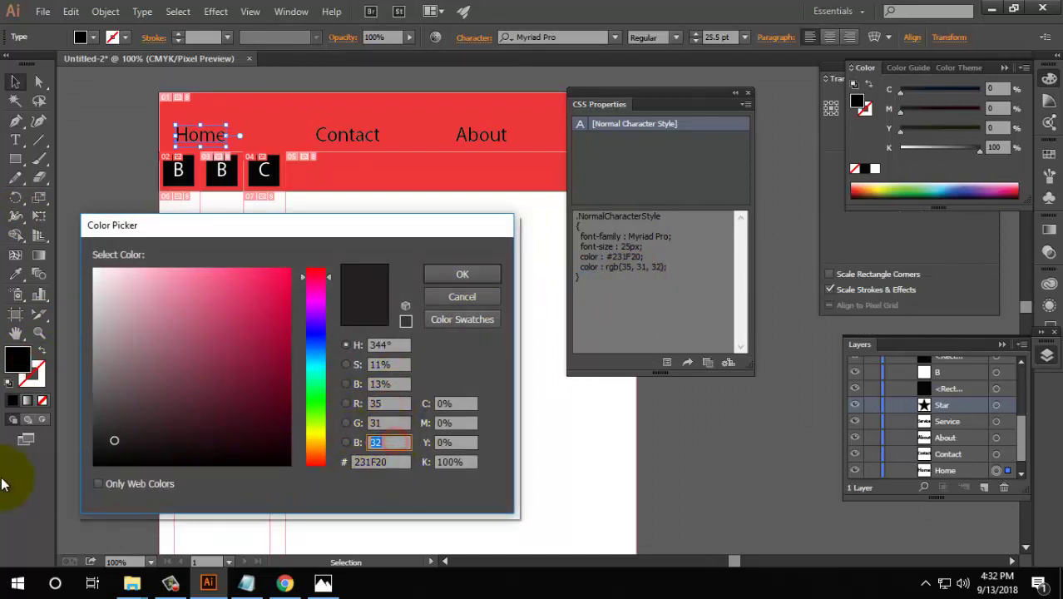
{"action": "left_click", "coordinate": [479, 297]}
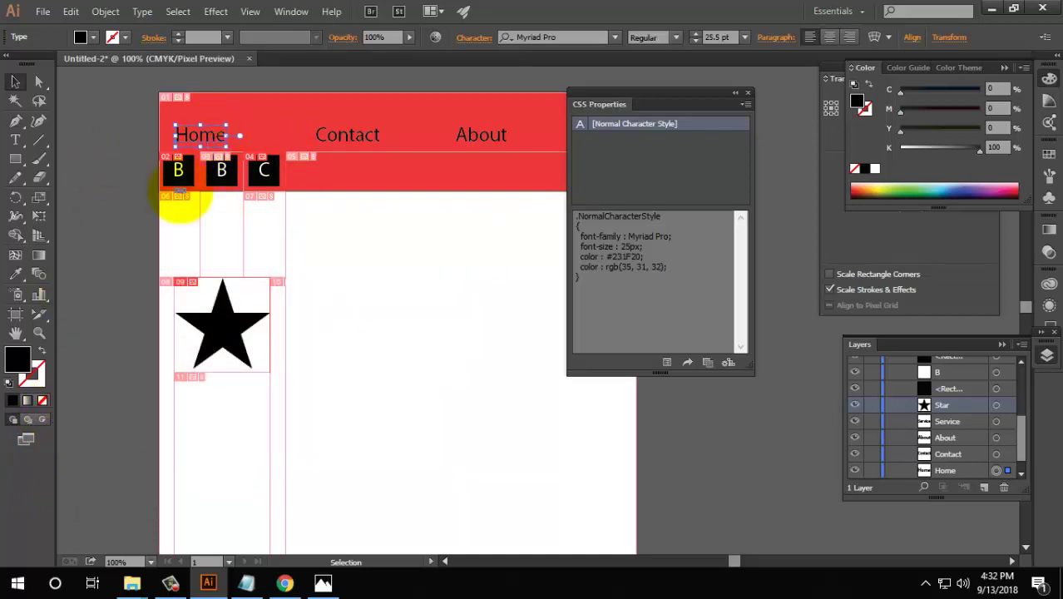
Set the Home text's opacity to 36% and highlight the new opacity CSS line
{"action": "left_click", "coordinate": [340, 37]}
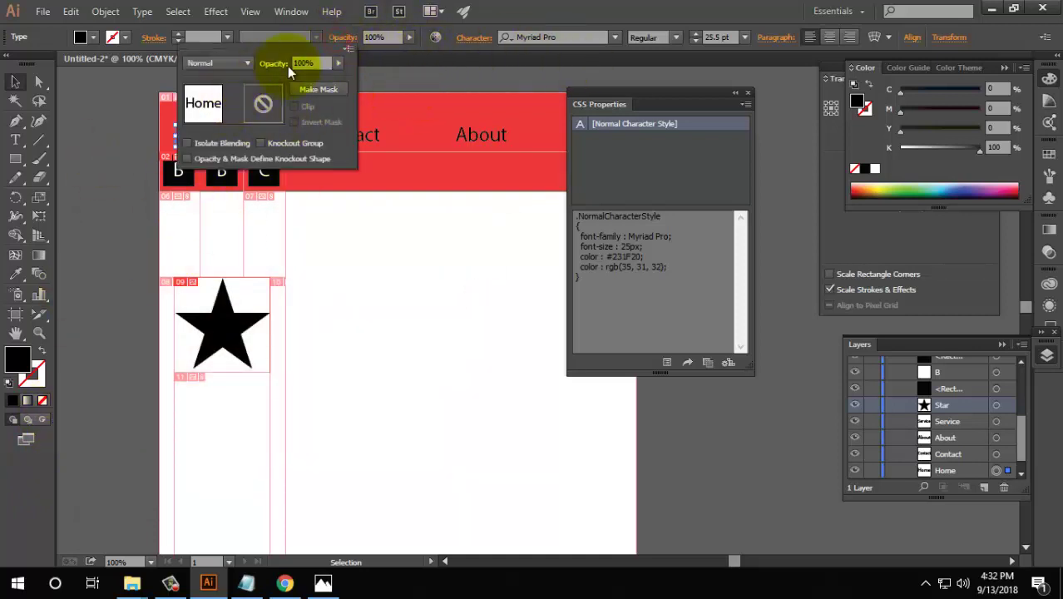
{"action": "left_click", "coordinate": [339, 64]}
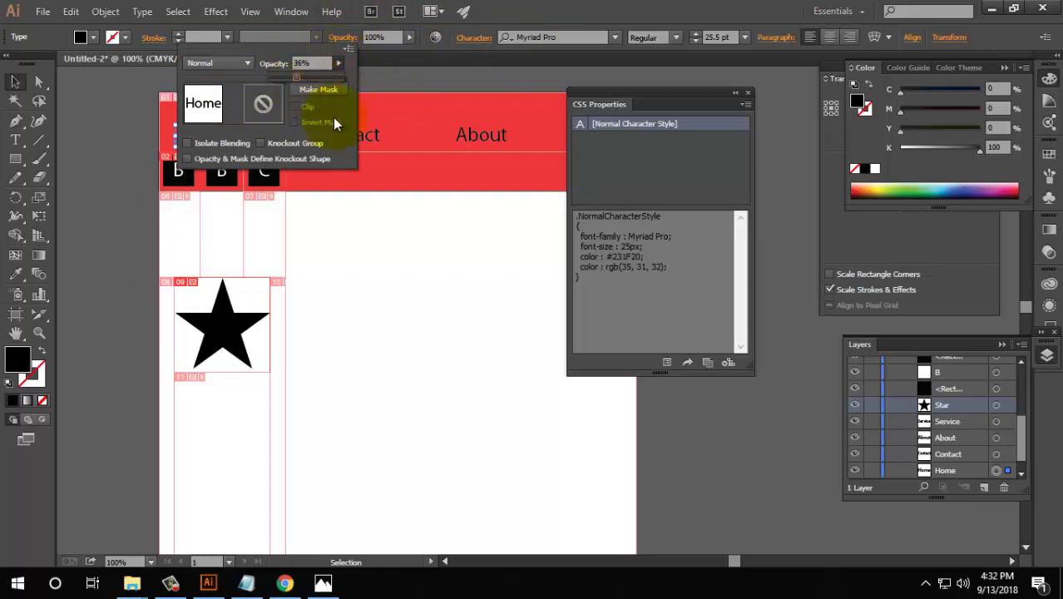
{"action": "left_click", "coordinate": [375, 347]}
{"action": "left_click", "coordinate": [445, 307]}
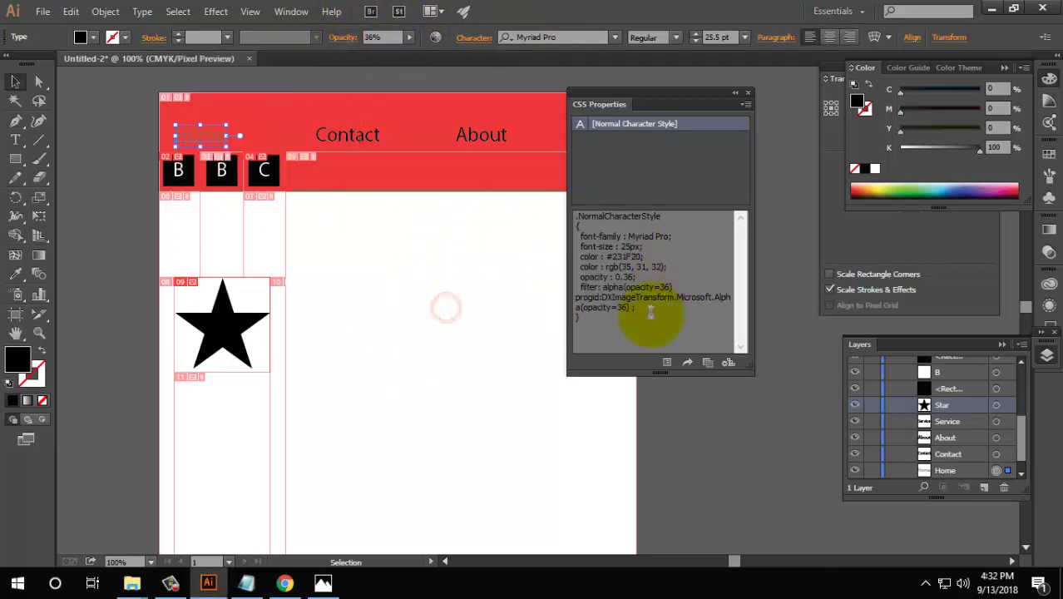
{"action": "left_click_drag", "start_coordinate": [577, 277], "coordinate": [634, 276]}
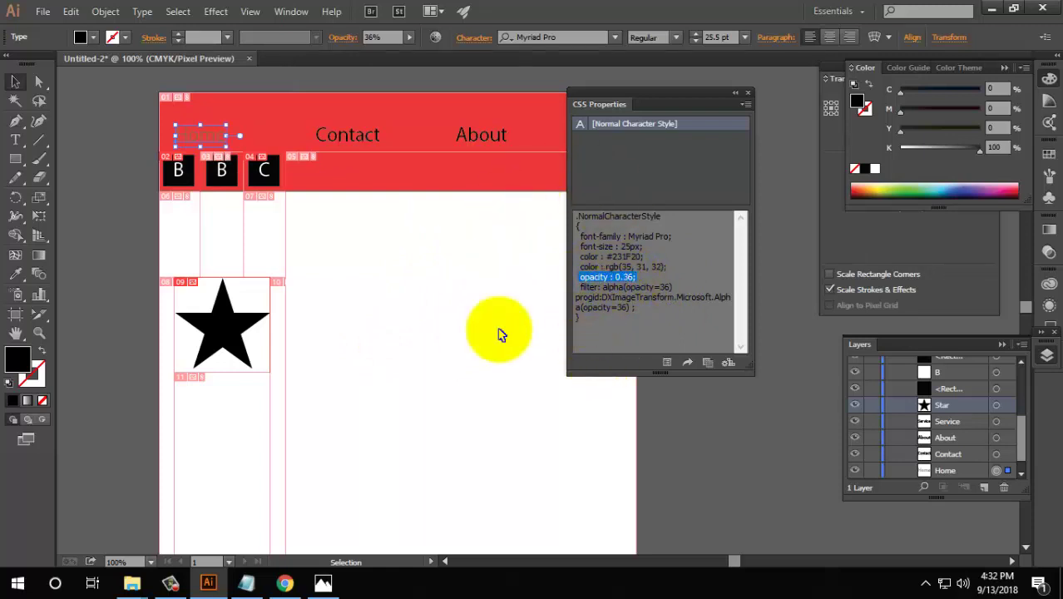
Copy the .NormalCharacterStyle CSS and paste it below the last rule in Web.html
{"action": "left_click", "coordinate": [706, 362]}
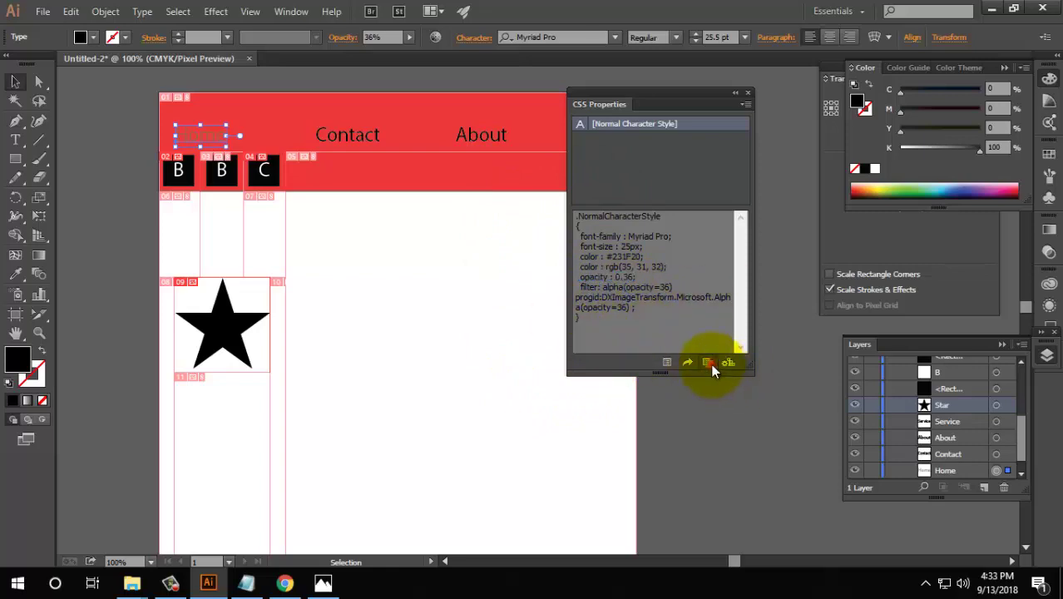
{"action": "left_click", "coordinate": [246, 582]}
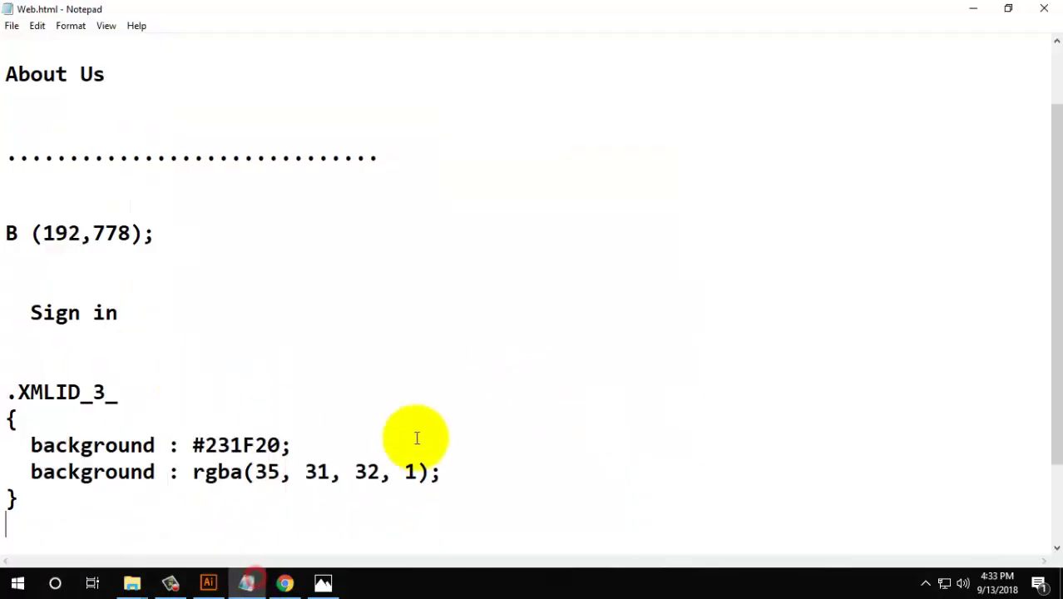
{"action": "left_click", "coordinate": [22, 502]}
{"action": "key", "text": "Return"}
{"action": "key", "text": "Return"}
{"action": "key", "text": "Return"}
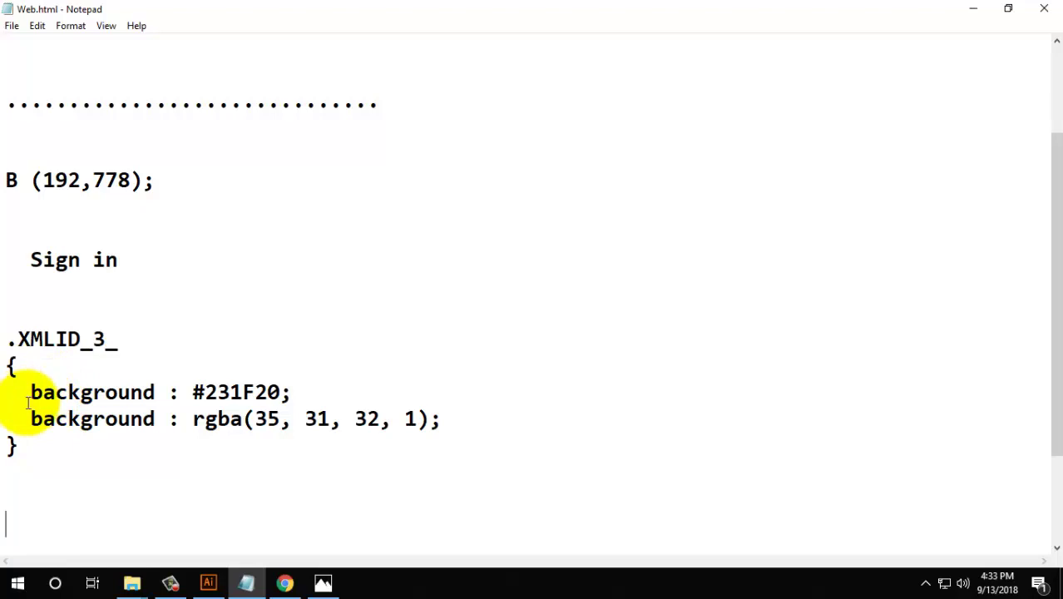
{"action": "type", "text": ".NormalCharacterStyle {   font-family : Myriad Pro;   font-size : 25px;   color : #231F20;   color : rgb(35, 31, 32);   opacity : 0.36;   filter: alpha(opacity=36) progid:DXImageTransform.Microsoft.Alpha(opacity=36) ; }"}
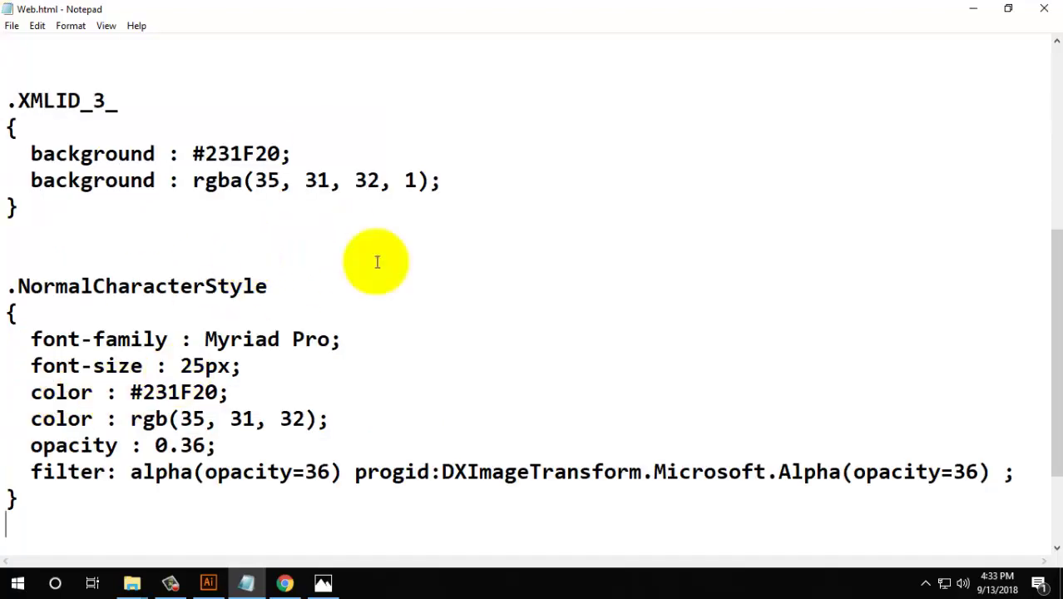
Preview Web.html in Chrome, then reselect the star in Illustrator to show its .Star CSS
{"action": "left_click", "coordinate": [284, 582]}
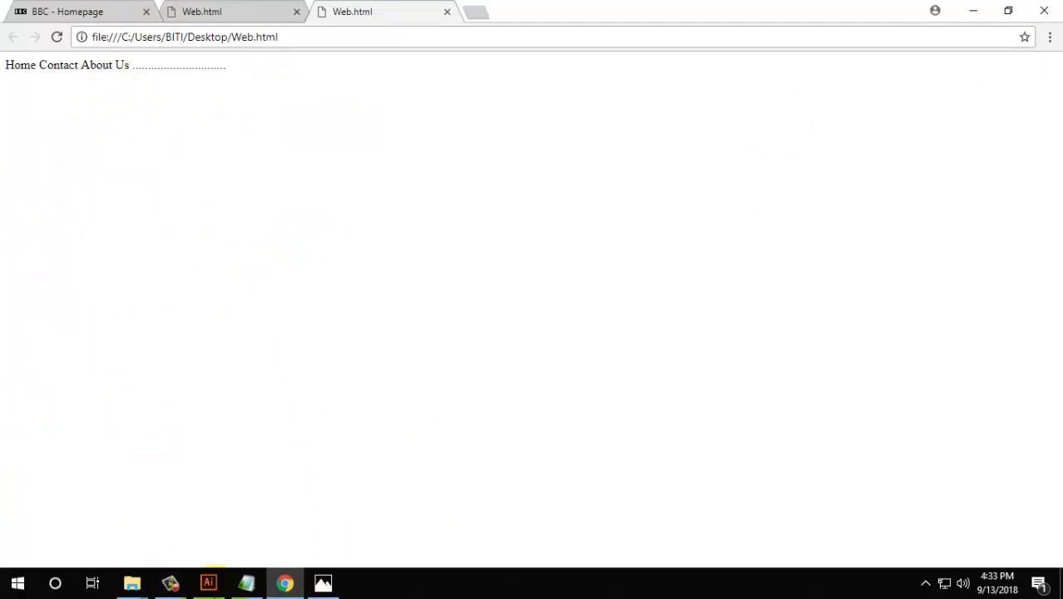
{"action": "left_click", "coordinate": [208, 582]}
{"action": "left_click", "coordinate": [233, 133]}
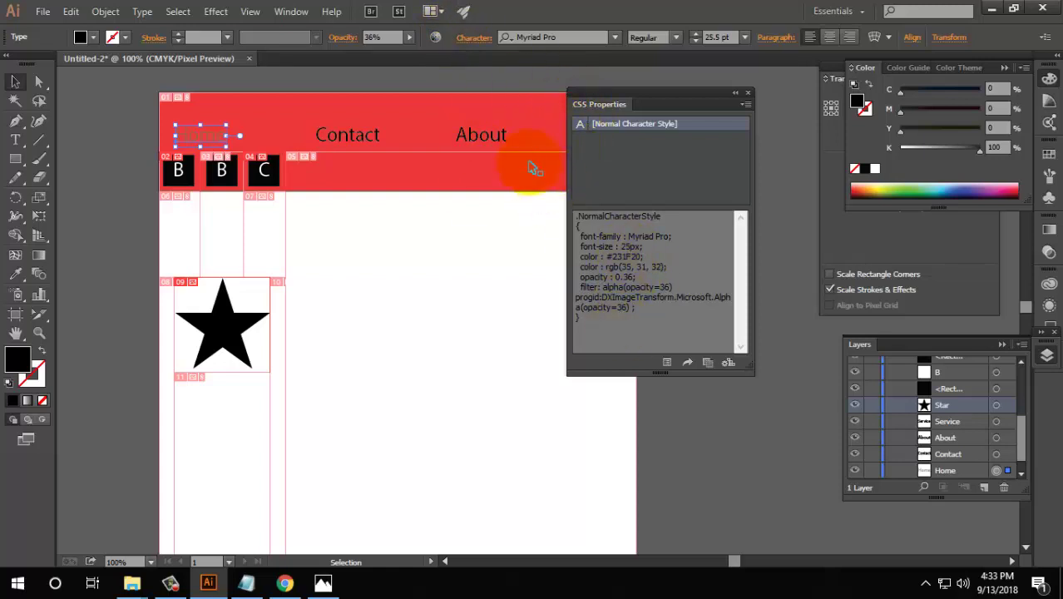
{"action": "left_click", "coordinate": [246, 582]}
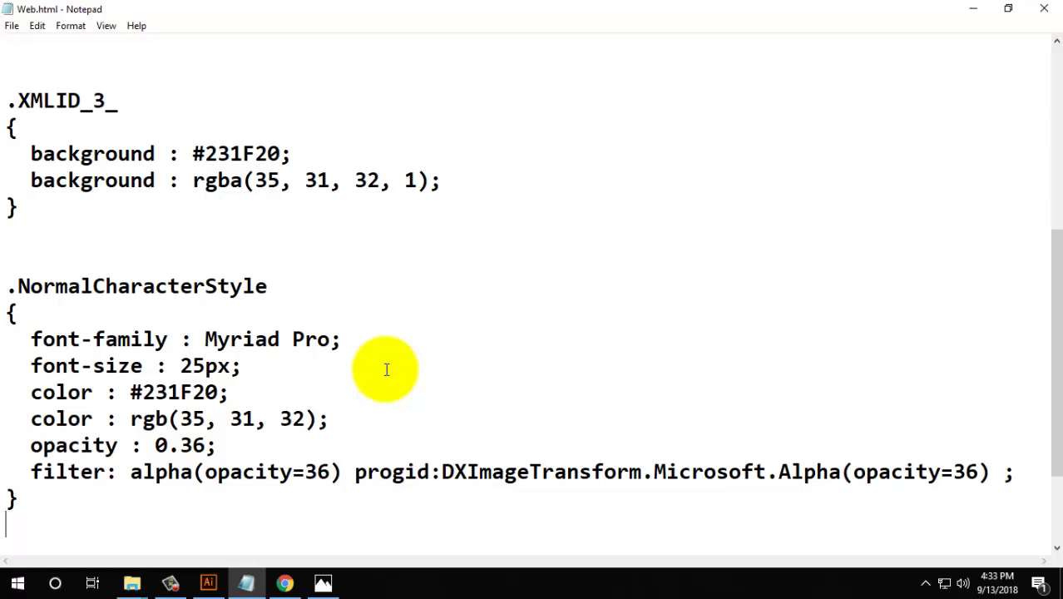
{"action": "scroll", "coordinate": [386, 370], "scroll_direction": "down", "scroll_amount": 2}
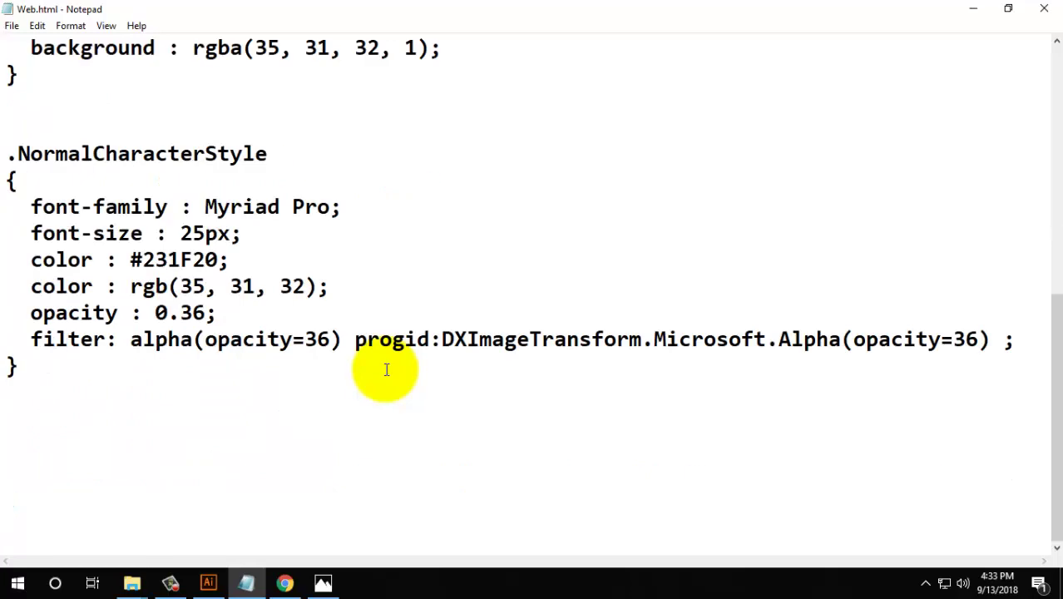
{"action": "left_click", "coordinate": [208, 582]}
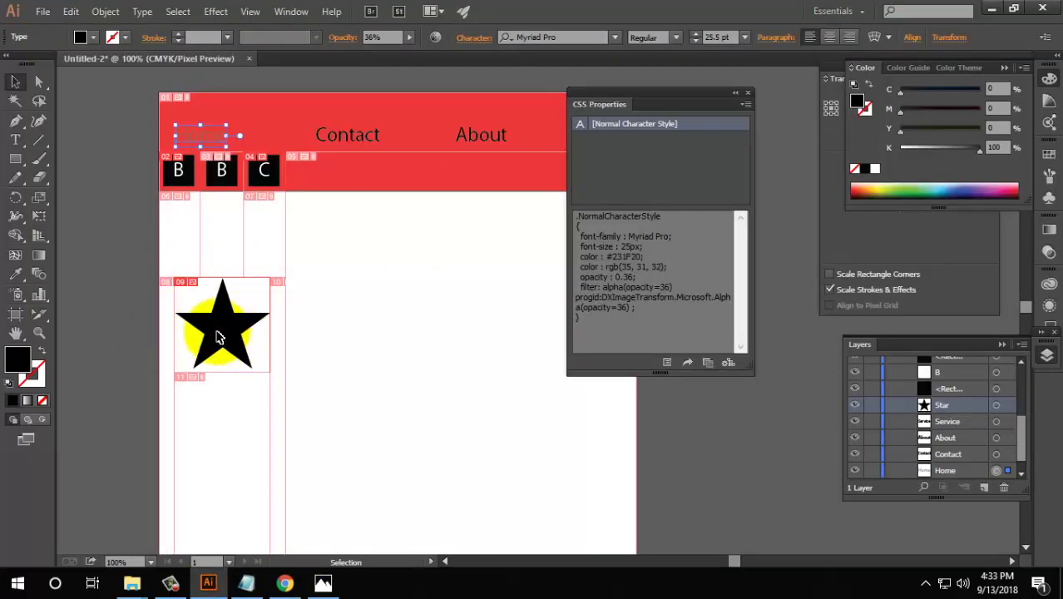
{"action": "left_click", "coordinate": [218, 333]}
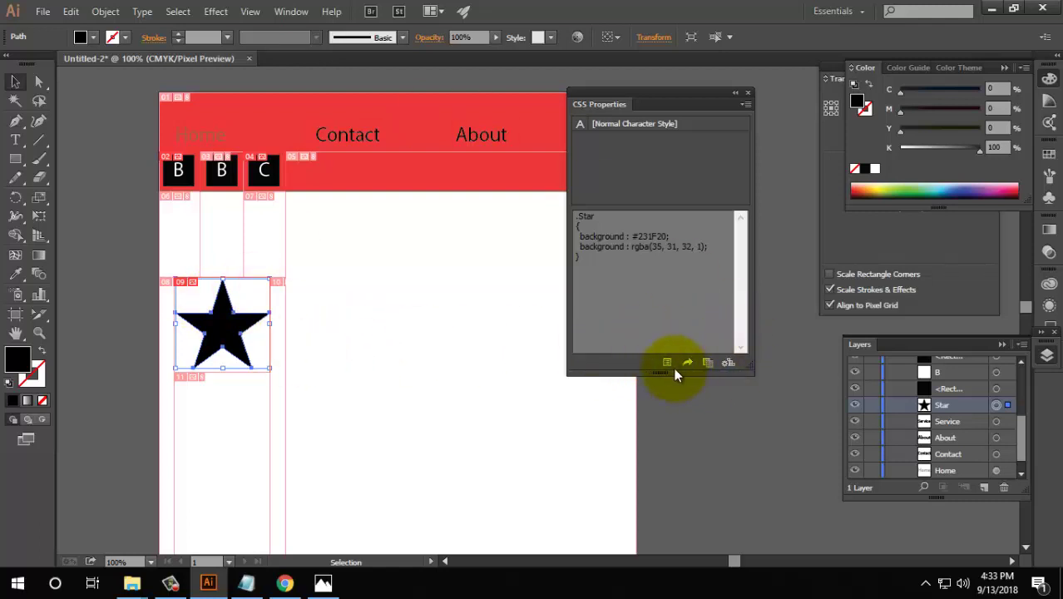
Save the star's selected CSS as Abc.css on the Desktop and accept the CSS export options
{"action": "left_click", "coordinate": [689, 358]}
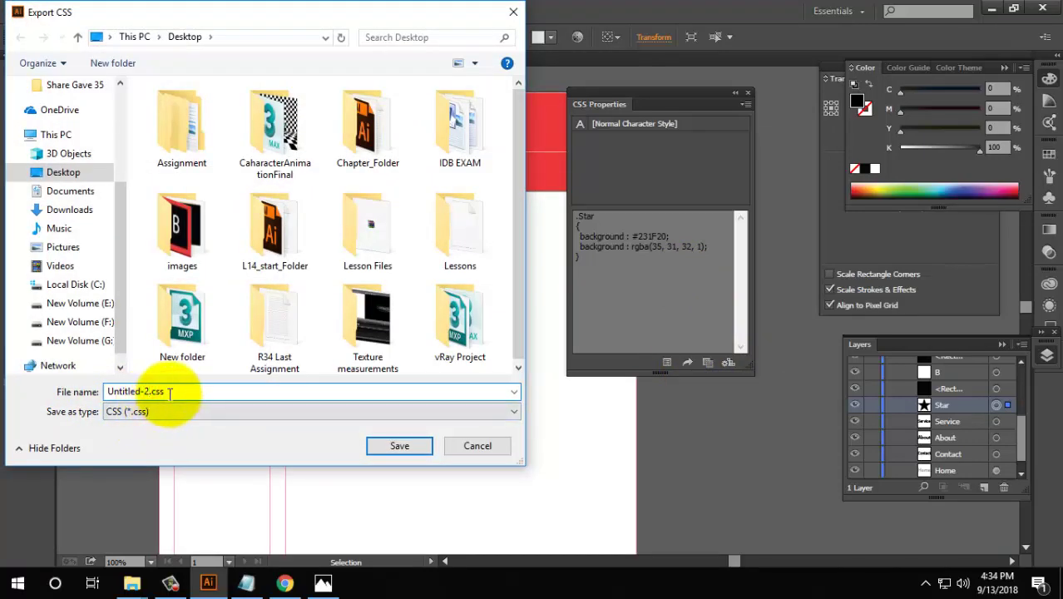
{"action": "left_click", "coordinate": [151, 396]}
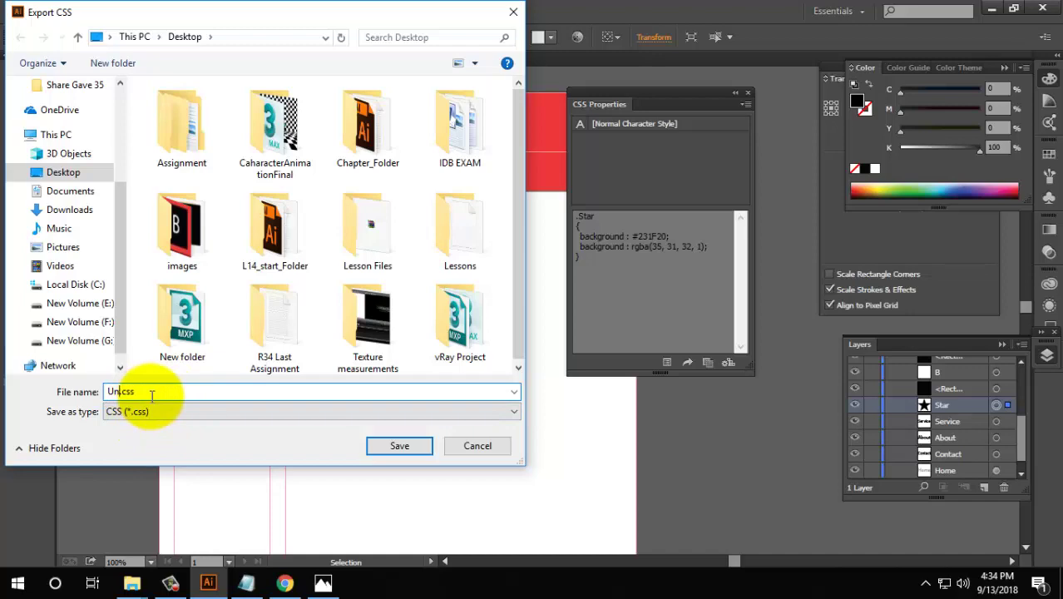
{"action": "type", "text": "Ab"}
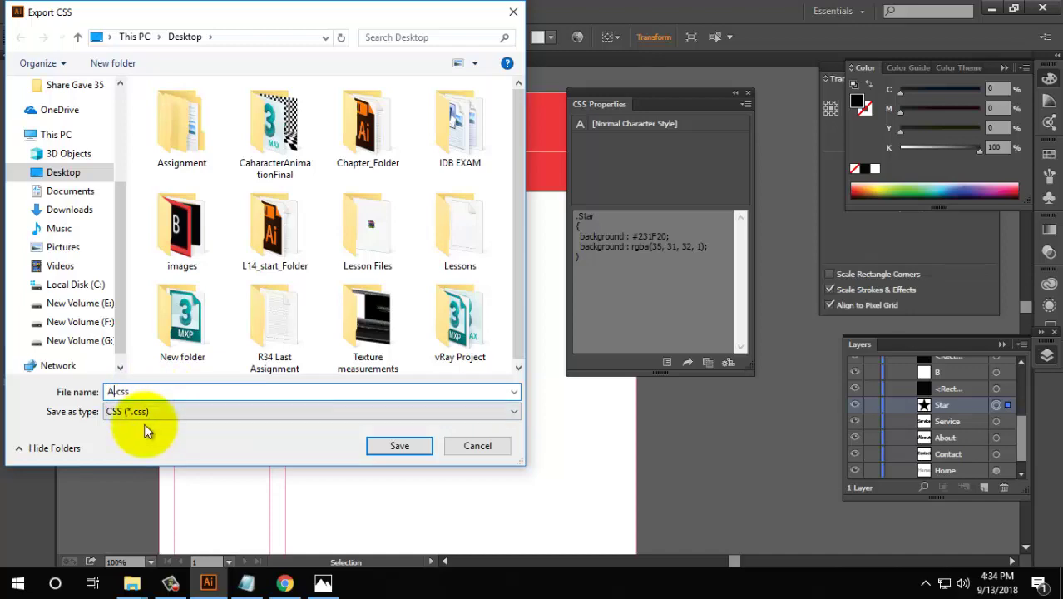
{"action": "type", "text": "c"}
{"action": "left_click", "coordinate": [399, 446]}
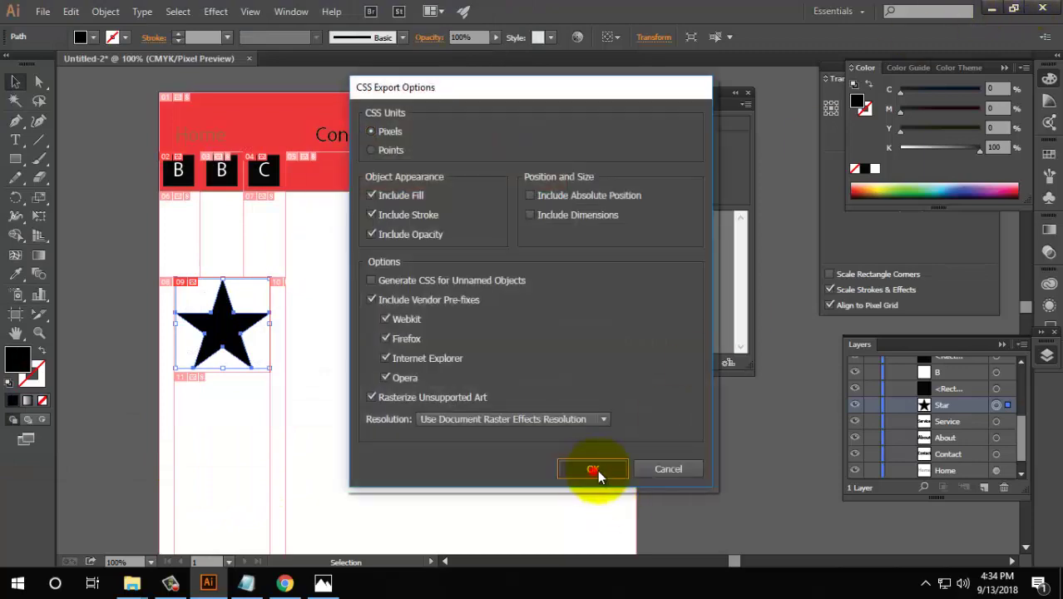
{"action": "left_click", "coordinate": [592, 469]}
{"action": "left_click", "coordinate": [991, 9]}
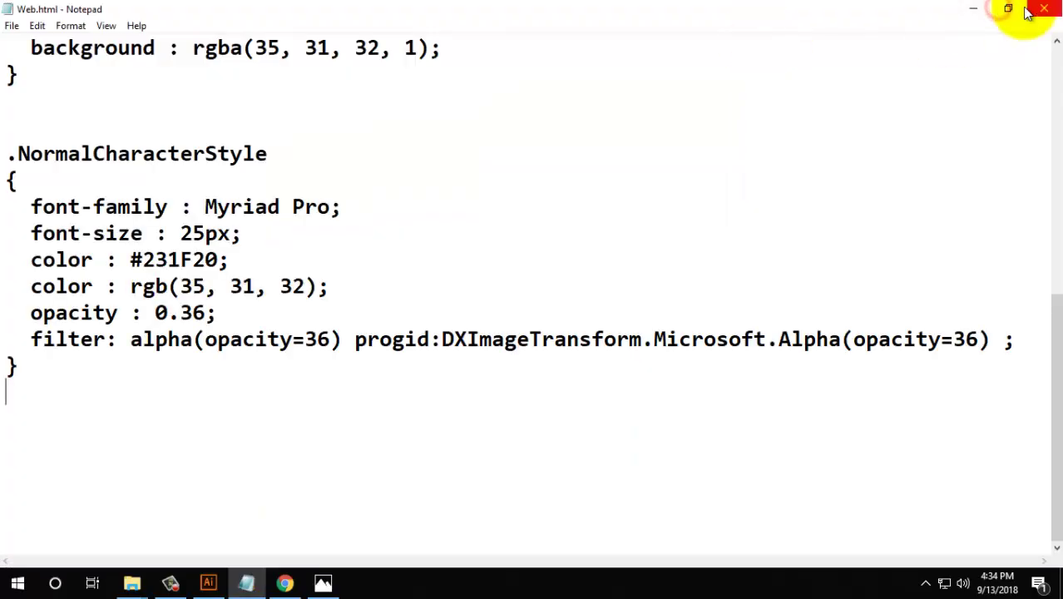
Delete the .NormalCharacterStyle rule from Web.html in Notepad
{"action": "left_click", "coordinate": [953, 10]}
{"action": "left_click", "coordinate": [963, 9]}
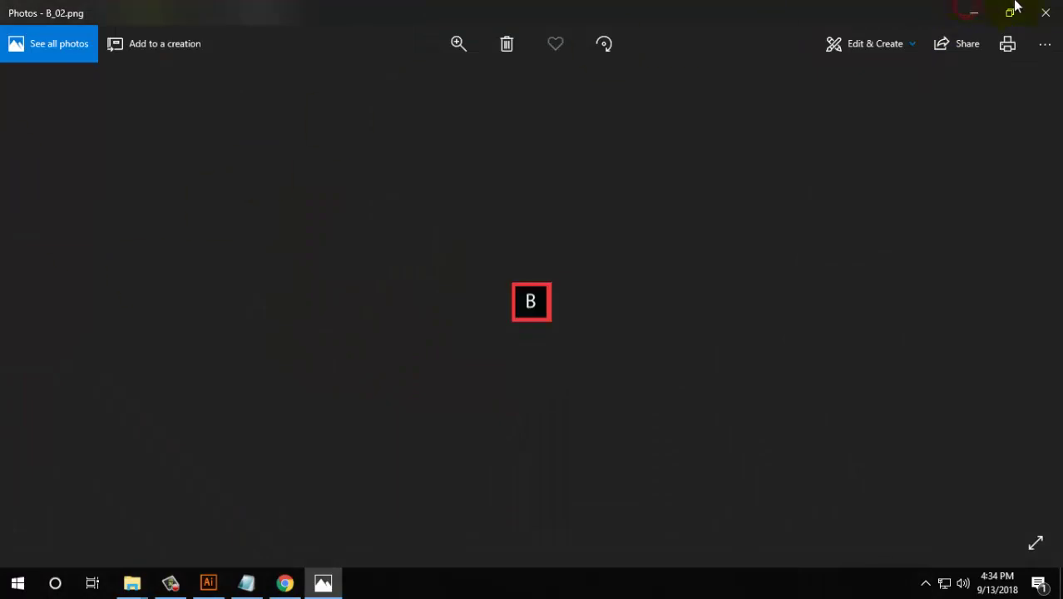
{"action": "left_click", "coordinate": [1045, 12]}
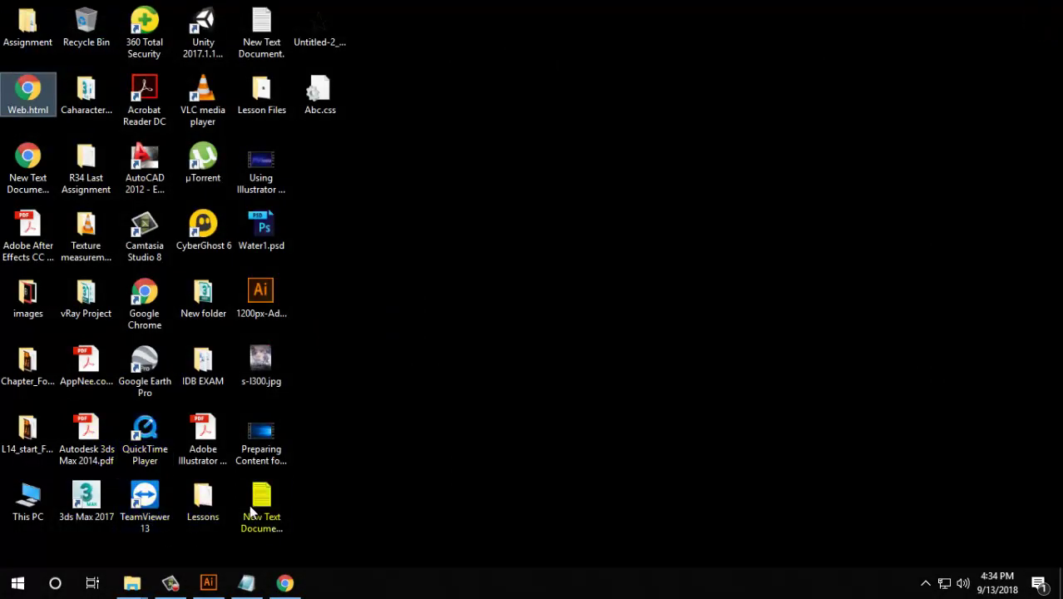
{"action": "left_click", "coordinate": [316, 100]}
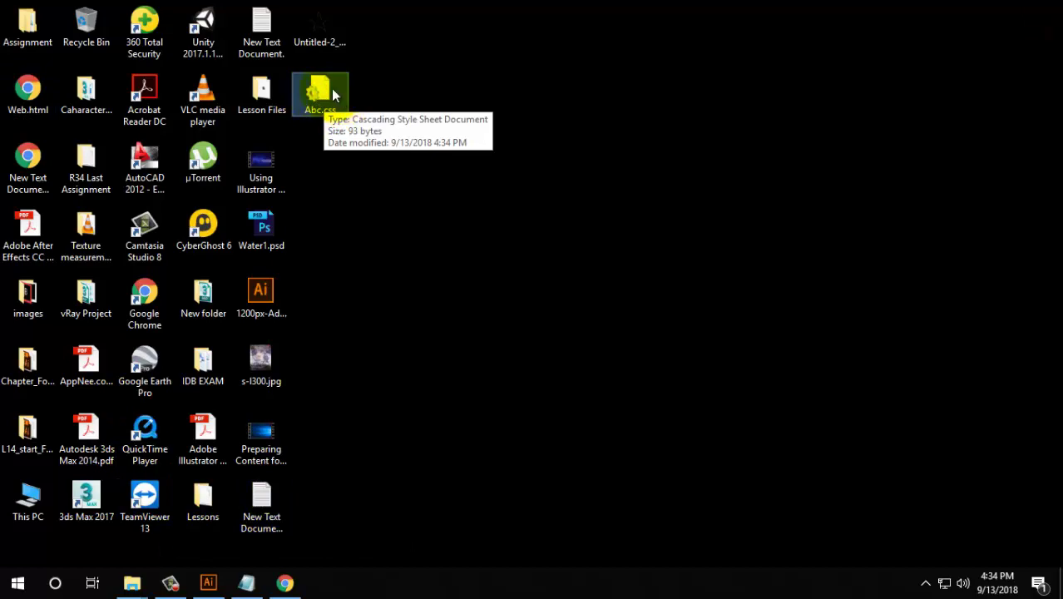
{"action": "left_click", "coordinate": [247, 582]}
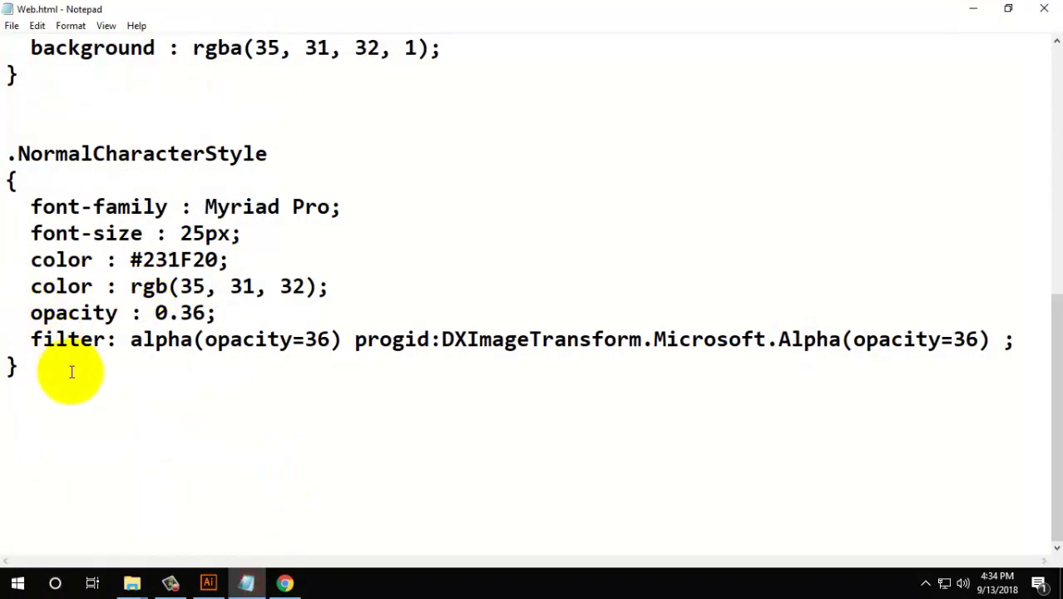
{"action": "left_click_drag", "start_coordinate": [71, 370], "coordinate": [11, 153]}
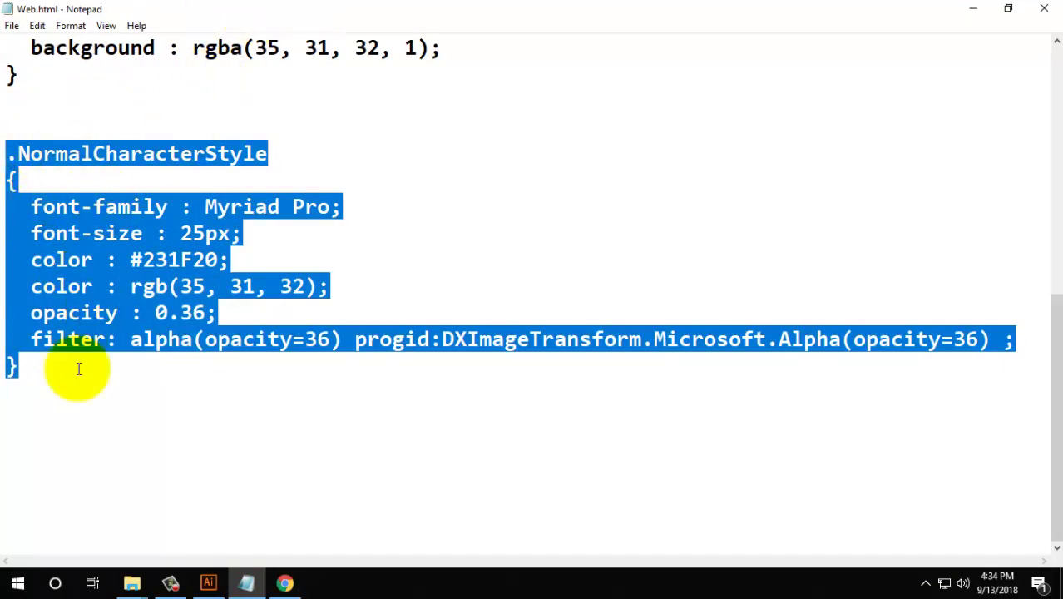
{"action": "left_click_drag", "start_coordinate": [64, 375], "coordinate": [8, 154]}
{"action": "key", "text": "Delete"}
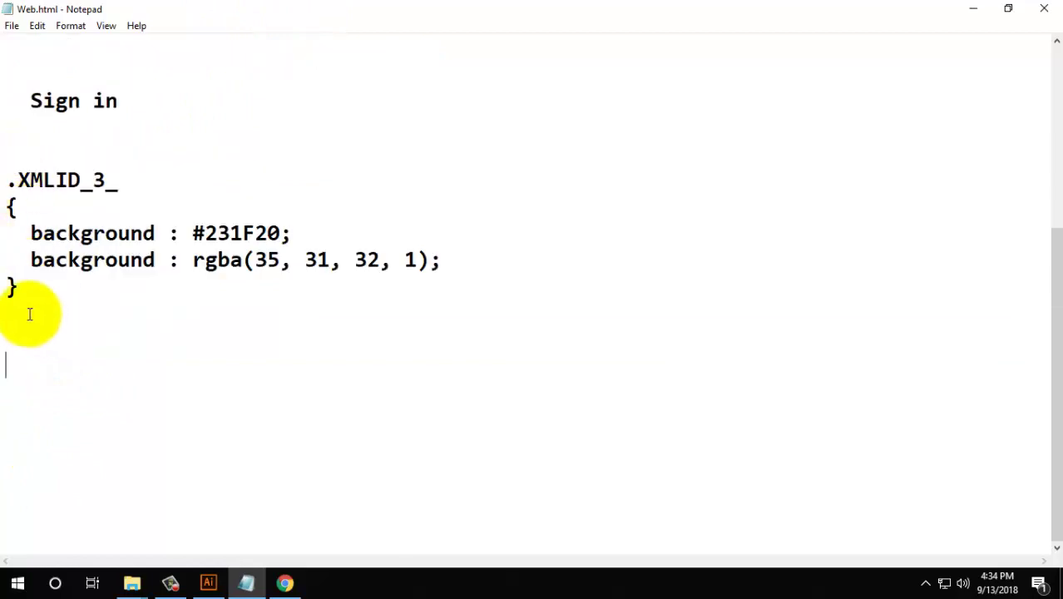
{"action": "type", "text": "....."}
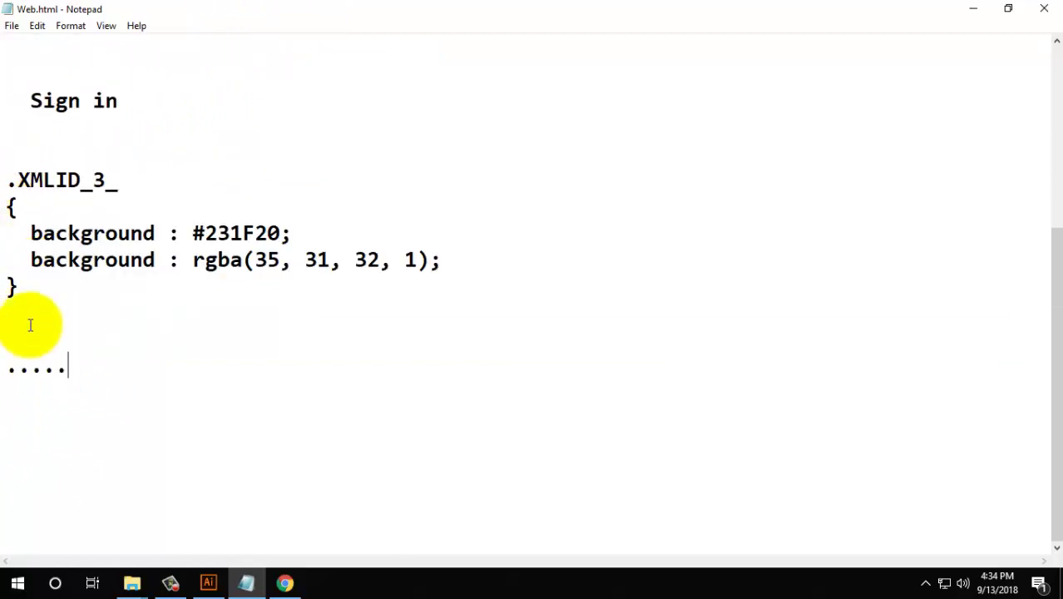
Open Abc.css in Notepad and compare it side by side with Web.html
{"action": "left_click_drag", "start_coordinate": [266, 9], "coordinate": [510, 107]}
{"action": "left_click", "coordinate": [316, 95]}
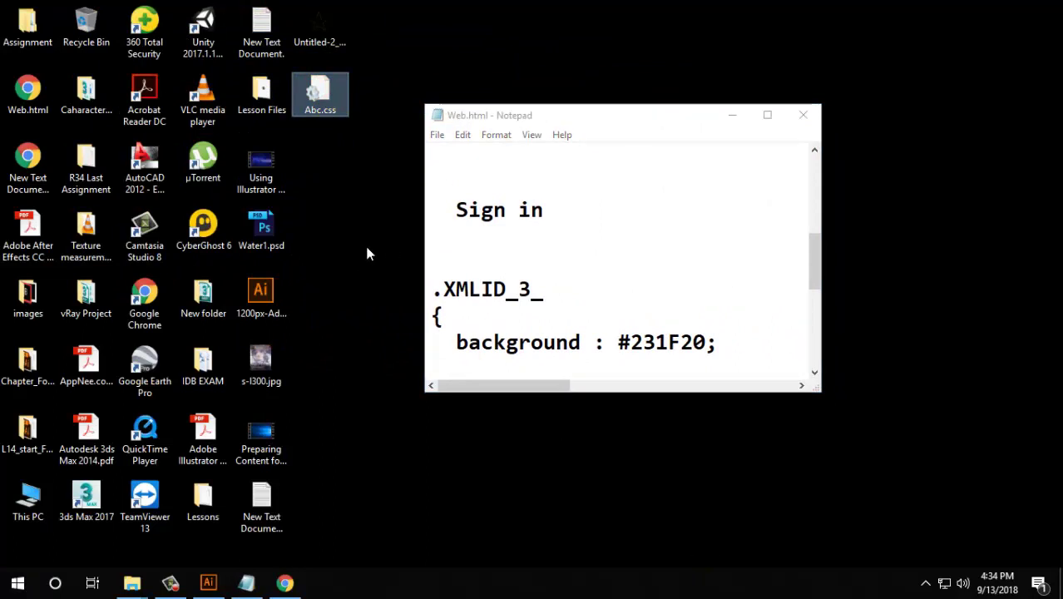
{"action": "double_click", "coordinate": [316, 87]}
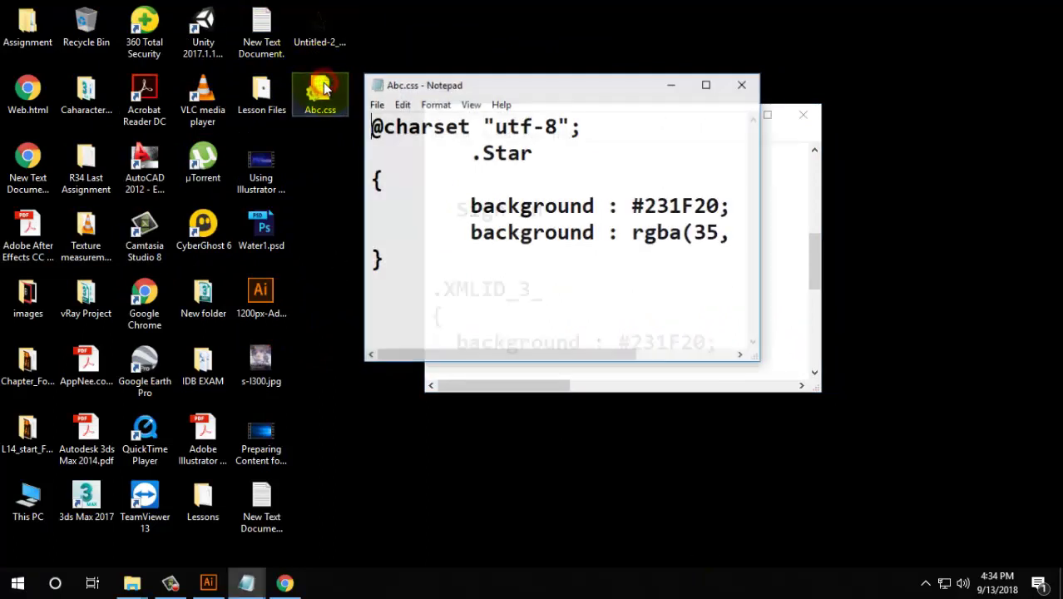
{"action": "left_click", "coordinate": [706, 85]}
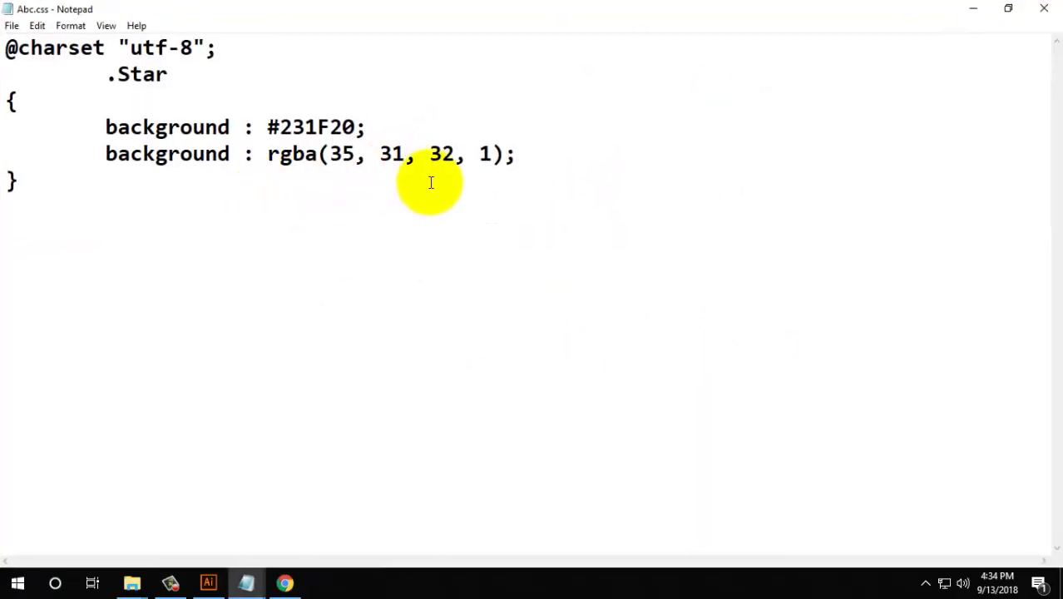
{"action": "left_click", "coordinate": [970, 8]}
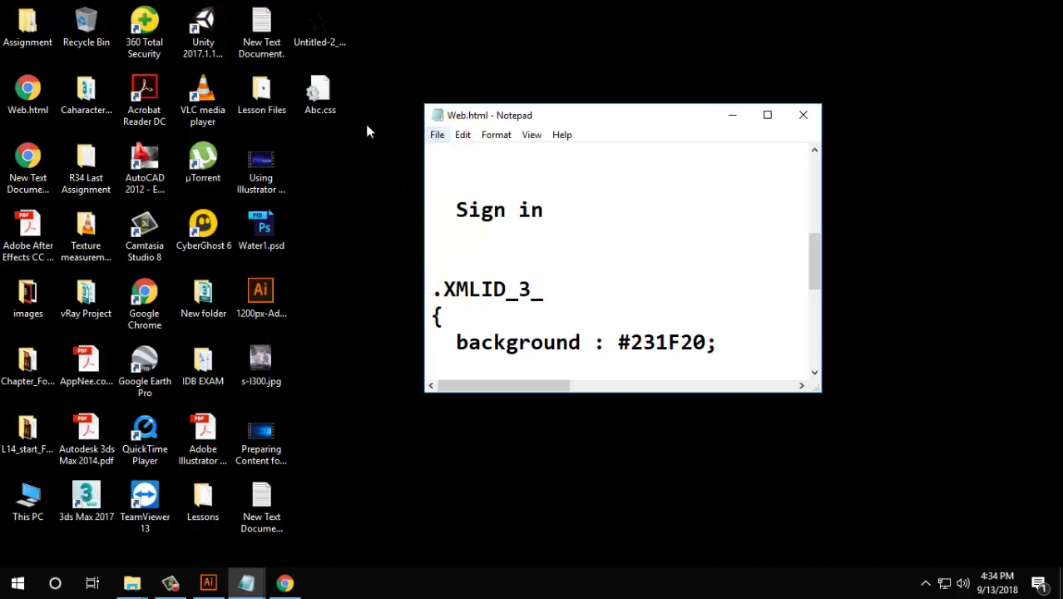
{"action": "left_click", "coordinate": [21, 108]}
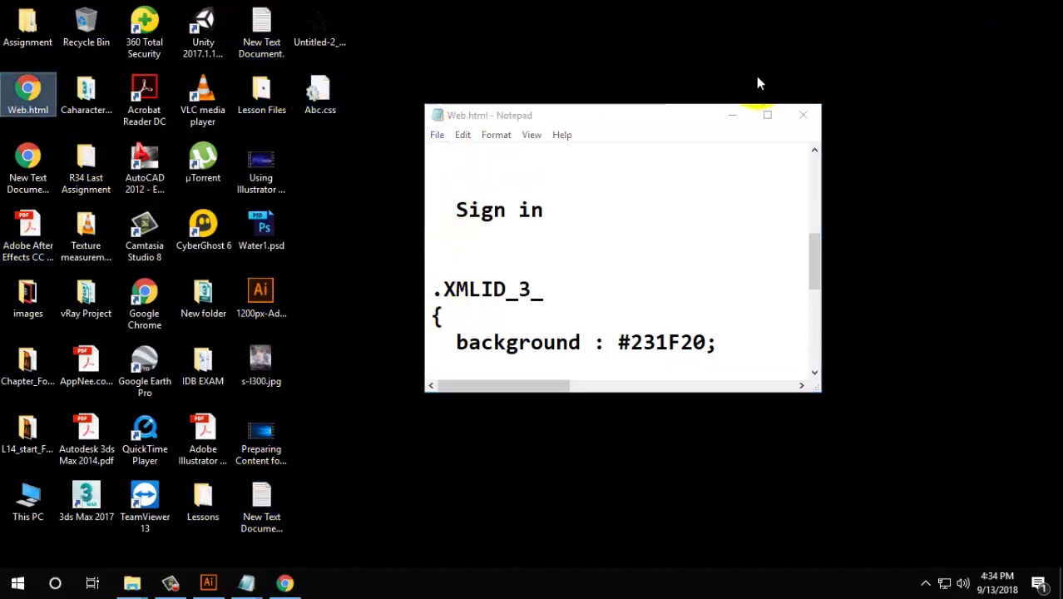
{"action": "left_click", "coordinate": [767, 115]}
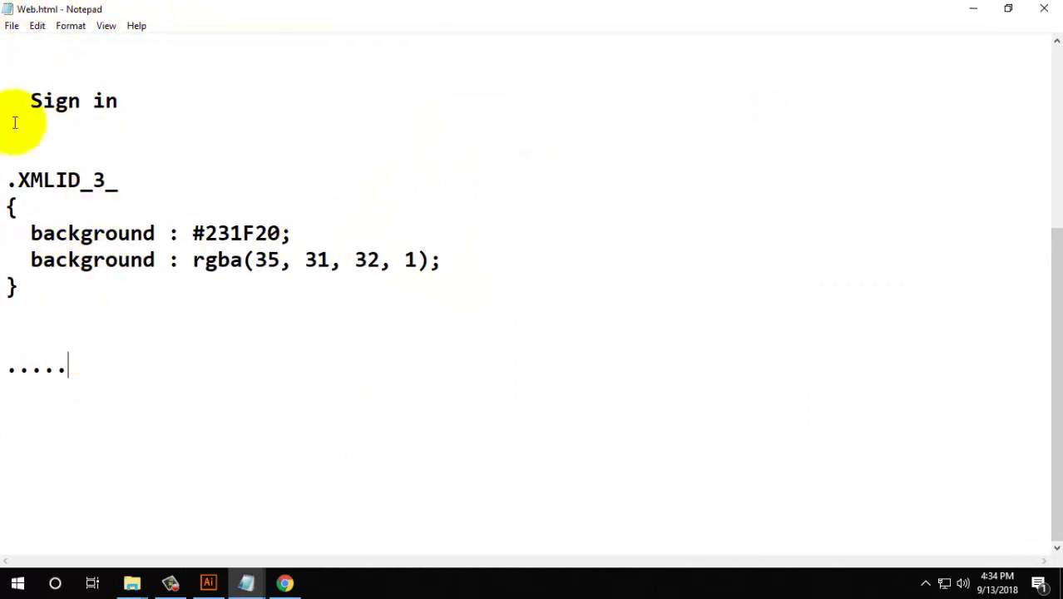
{"action": "left_click", "coordinate": [971, 8]}
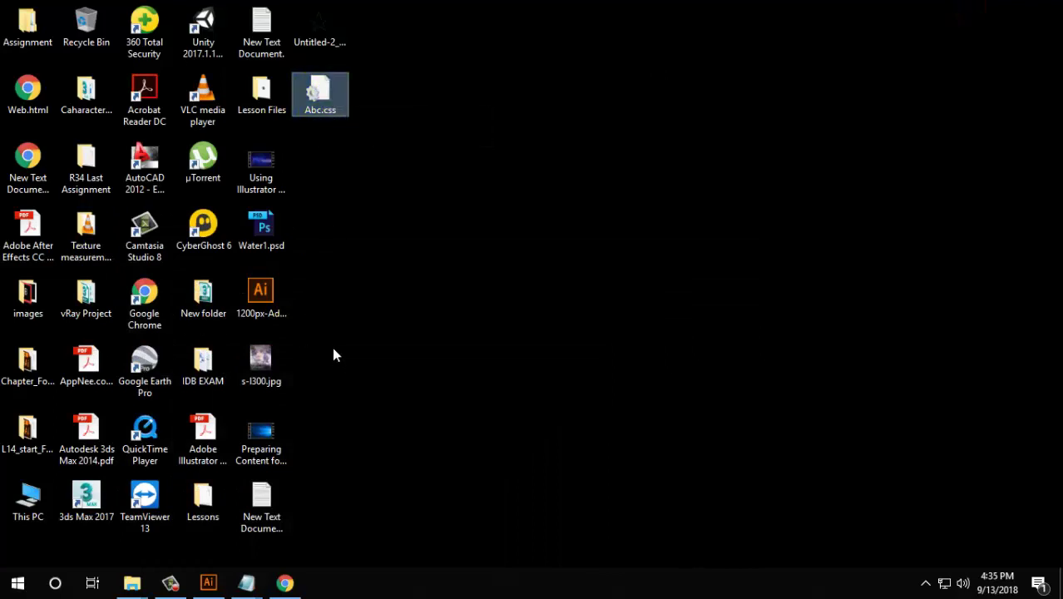
Reopen Abc.css and highlight the .Star background lines #231F20 and rgba(35, 31, 32, 1)
{"action": "double_click", "coordinate": [323, 87]}
{"action": "mouse_move", "coordinate": [513, 274]}
{"action": "left_mouse_down"}
{"action": "mouse_move", "coordinate": [354, 129]}
{"action": "mouse_move", "coordinate": [352, 105]}
{"action": "left_mouse_up"}
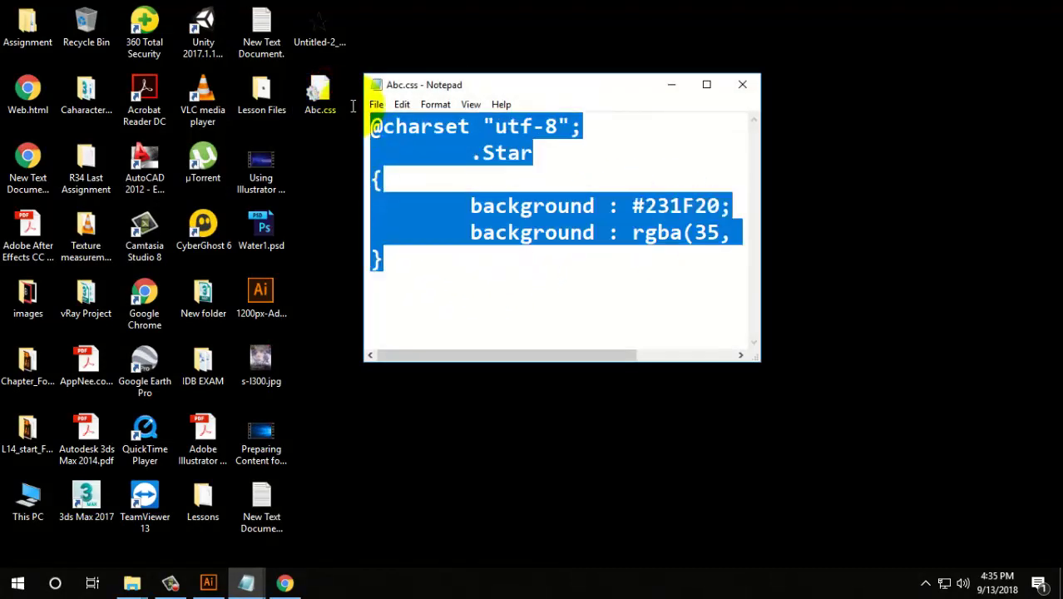
{"action": "left_click", "coordinate": [478, 267]}
{"action": "left_click_drag", "start_coordinate": [453, 206], "coordinate": [726, 202]}
{"action": "mouse_move", "coordinate": [468, 233]}
{"action": "left_mouse_down"}
{"action": "mouse_move", "coordinate": [735, 230]}
{"action": "mouse_move", "coordinate": [826, 245]}
{"action": "left_mouse_up"}
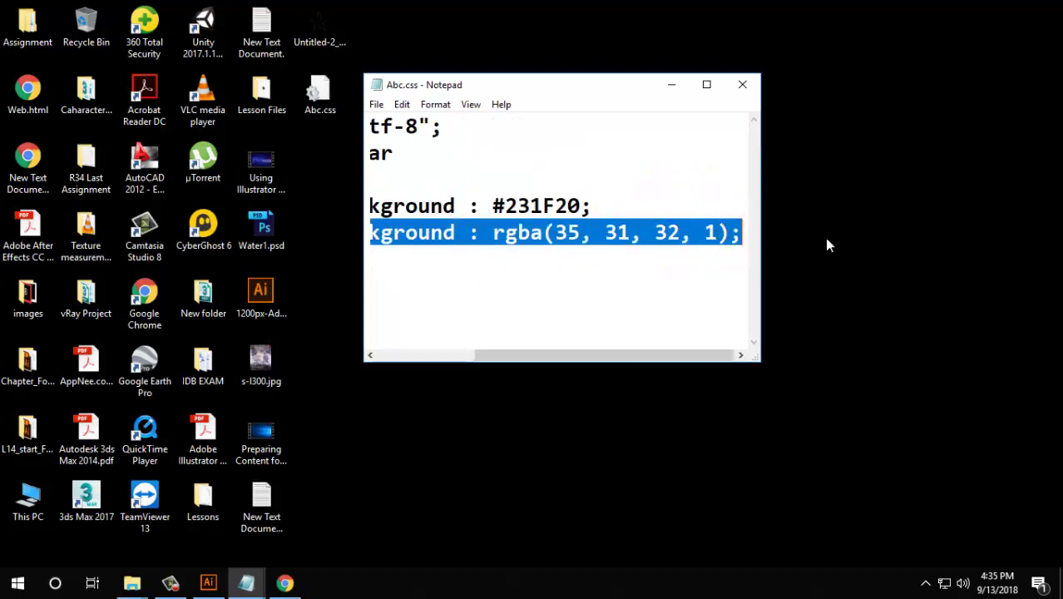
{"action": "left_click", "coordinate": [208, 582]}
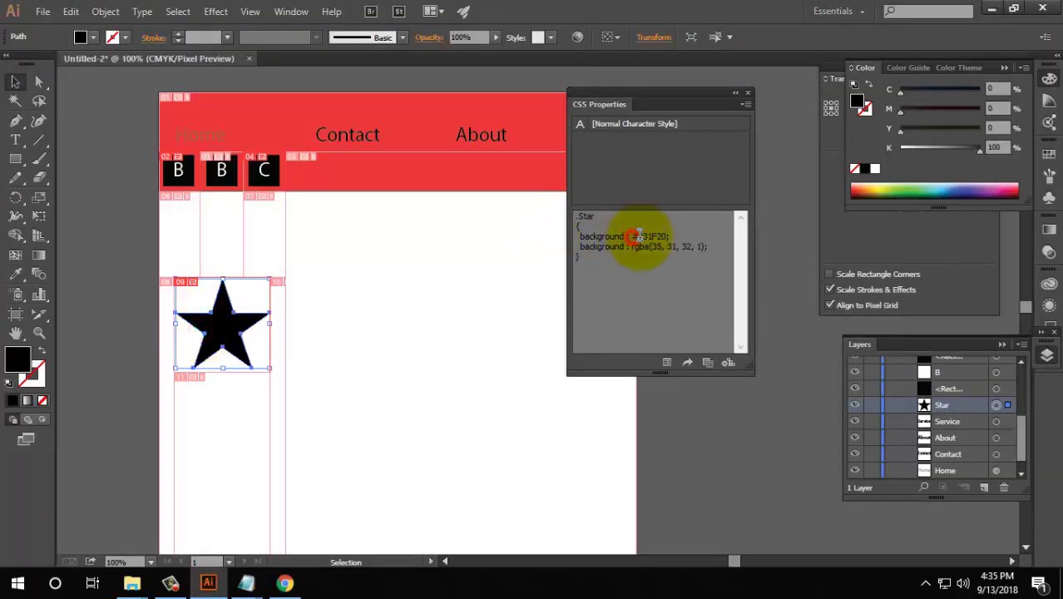
Review the star's #231F20 colour in the CSS Properties panel and move the panel aside
{"action": "left_click_drag", "start_coordinate": [632, 236], "coordinate": [669, 236]}
{"action": "left_click", "coordinate": [671, 237]}
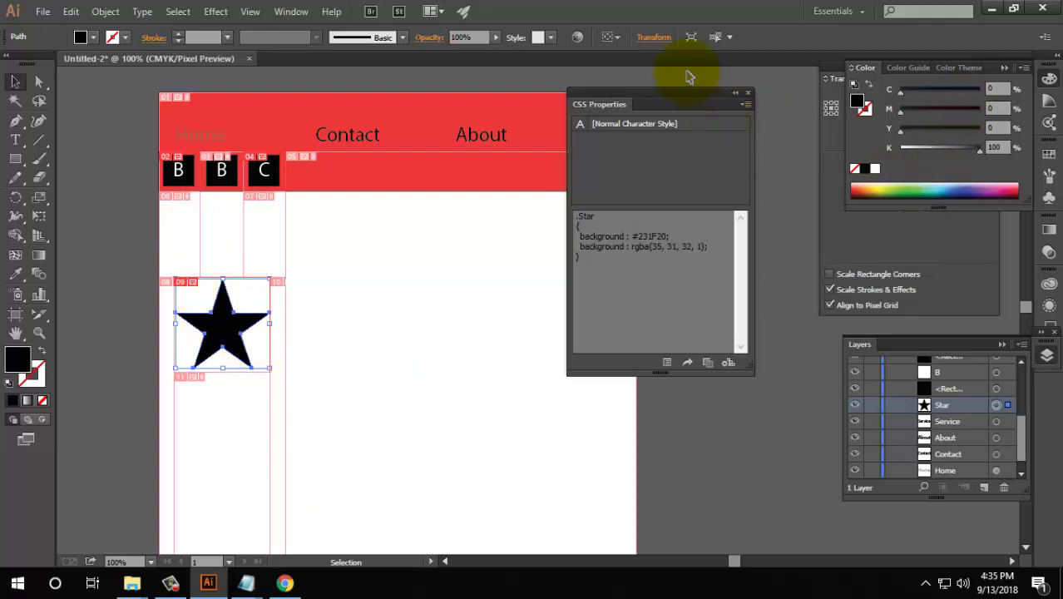
{"action": "left_click_drag", "start_coordinate": [662, 92], "coordinate": [763, 81]}
Select the red header and inspect its #EF3B39 background and 1px solid border CSS
{"action": "left_click", "coordinate": [358, 103]}
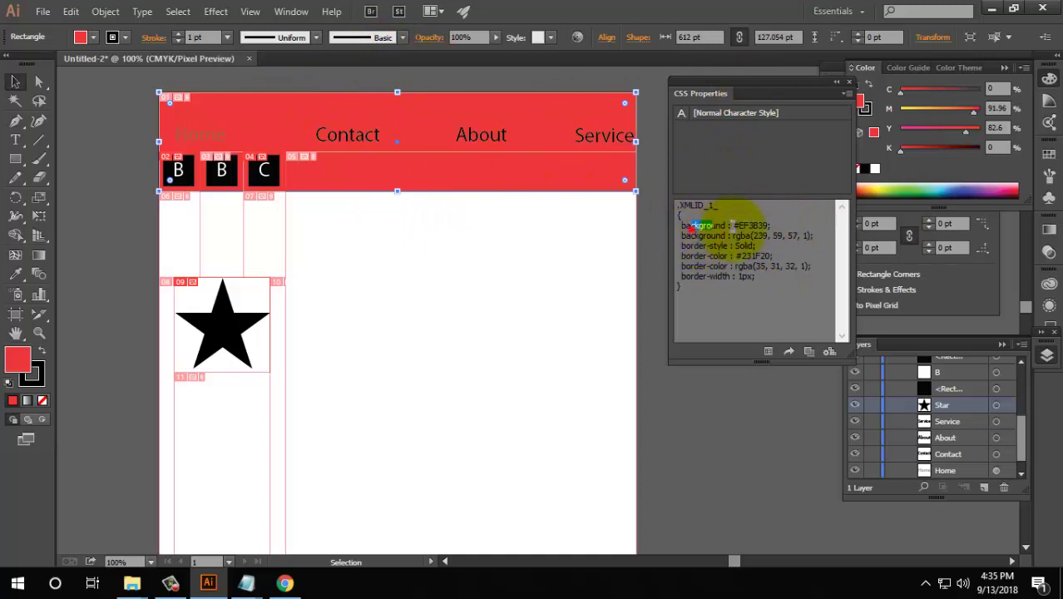
{"action": "mouse_move", "coordinate": [691, 225]}
{"action": "left_mouse_down"}
{"action": "mouse_move", "coordinate": [770, 225]}
{"action": "mouse_move", "coordinate": [770, 235]}
{"action": "left_mouse_up"}
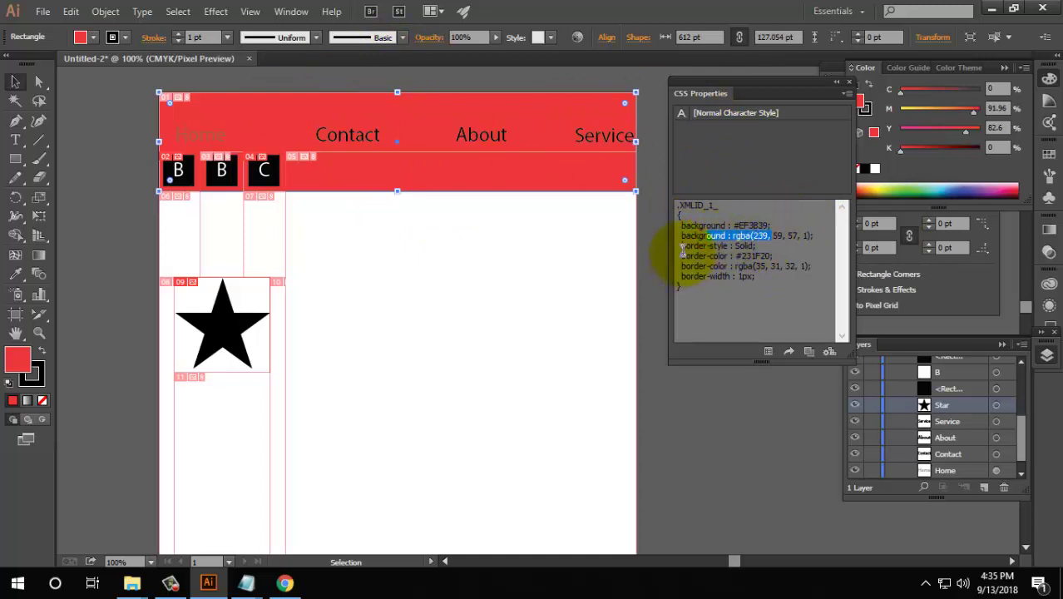
{"action": "left_click", "coordinate": [680, 252]}
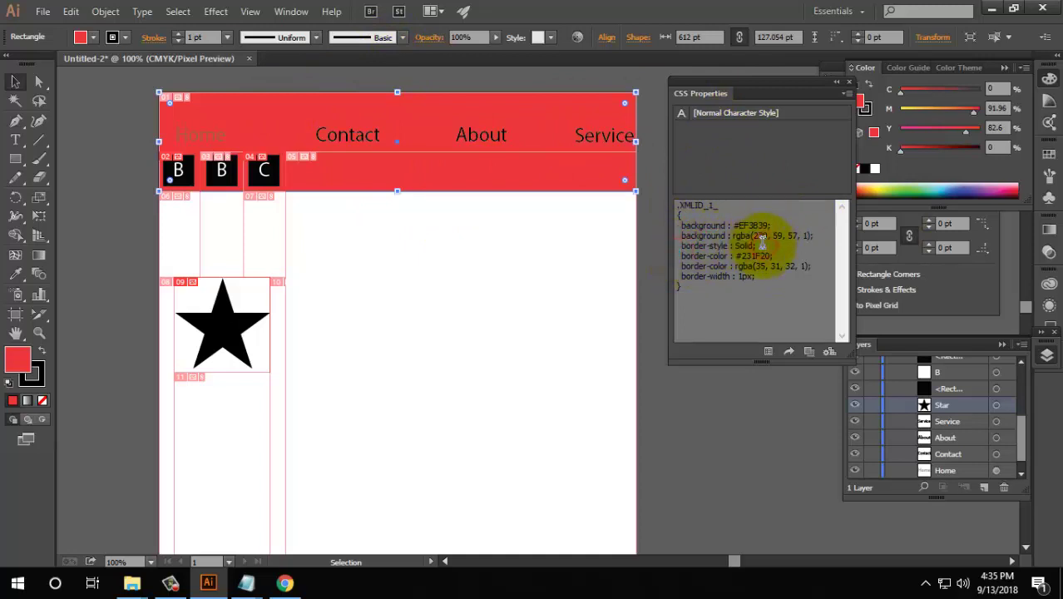
{"action": "key", "text": "ctrl+plus"}
{"action": "key", "text": "ctrl+plus"}
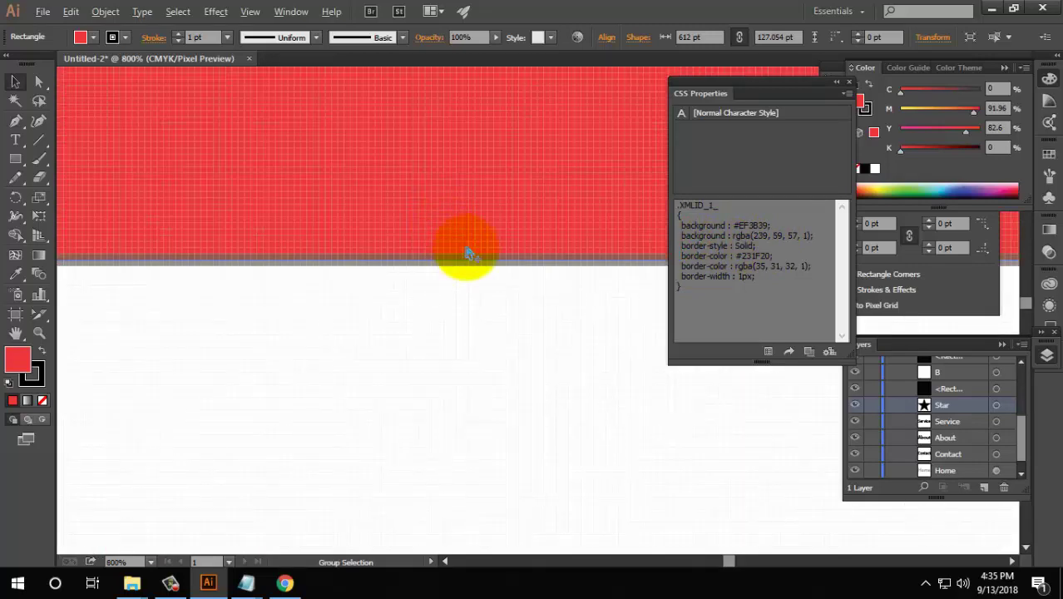
{"action": "left_click_drag", "start_coordinate": [758, 246], "coordinate": [694, 246]}
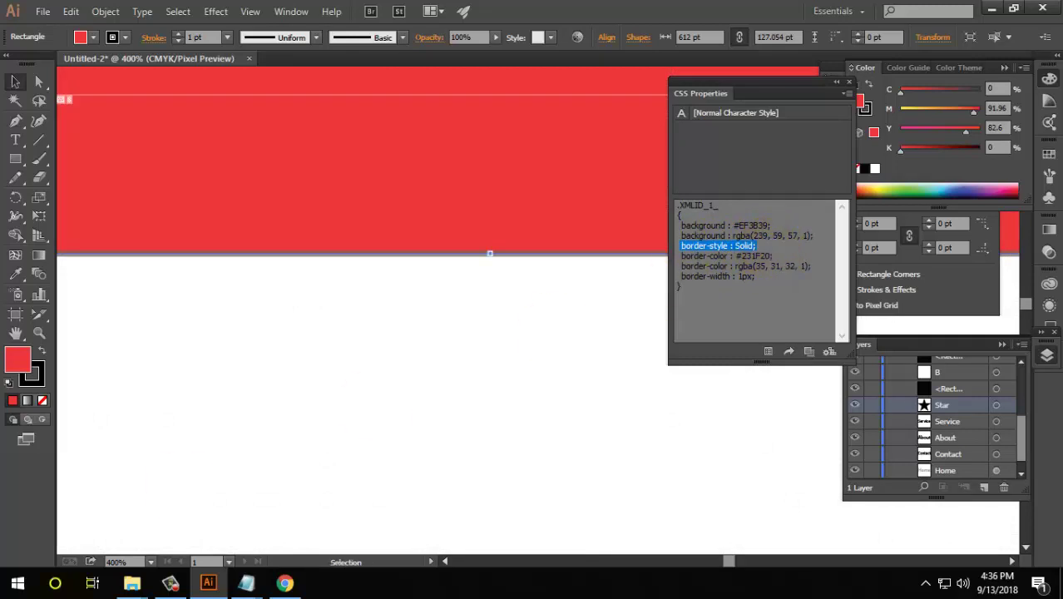
{"action": "left_click", "coordinate": [285, 582]}
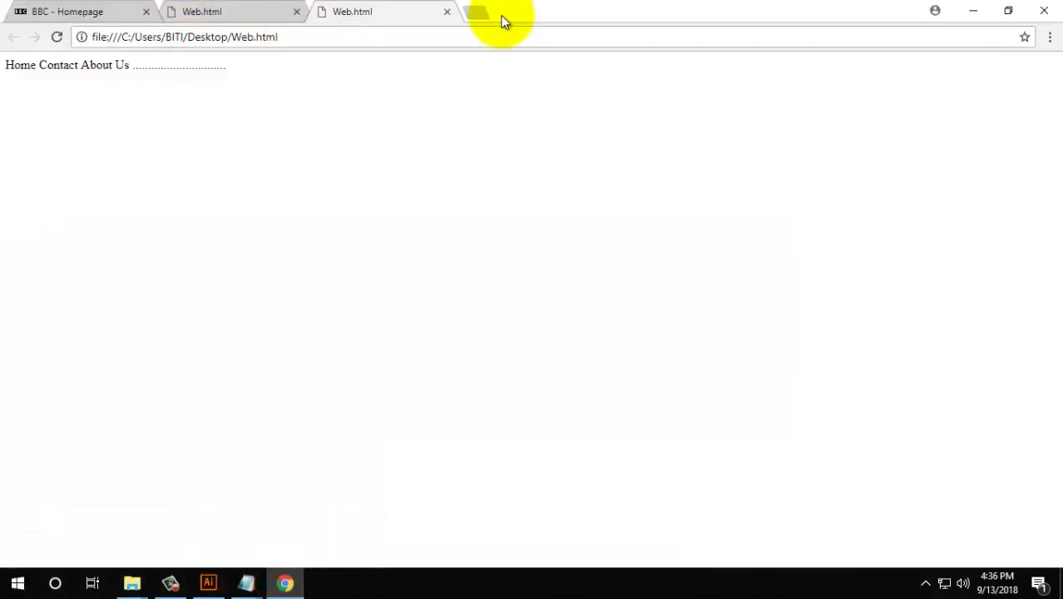
In a new Chrome tab, run a Google search for 'W3 Border Style'
{"action": "left_click", "coordinate": [477, 13]}
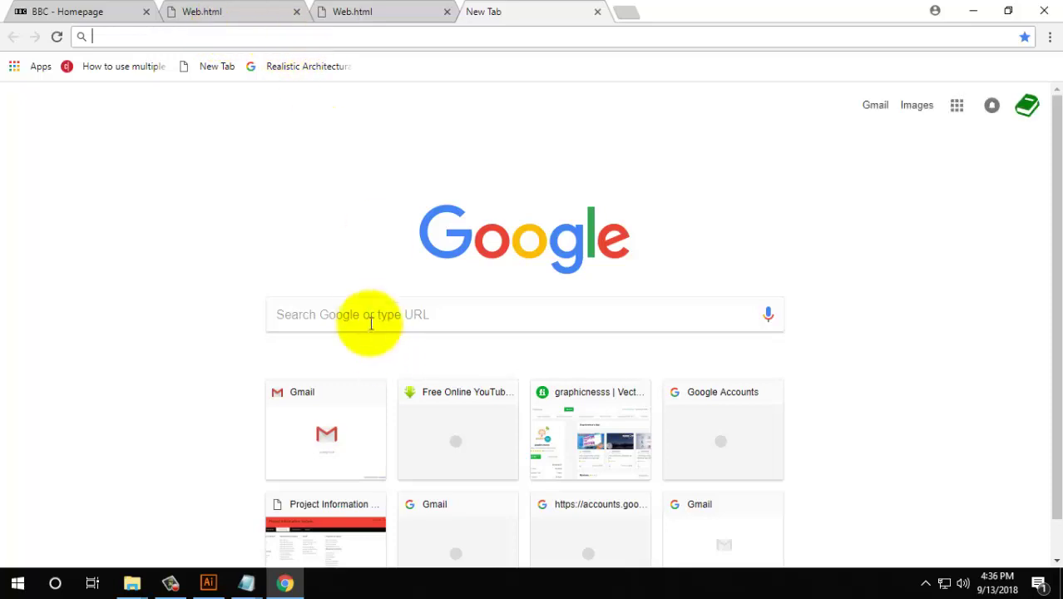
{"action": "left_click", "coordinate": [370, 318]}
{"action": "type", "text": "CSS"}
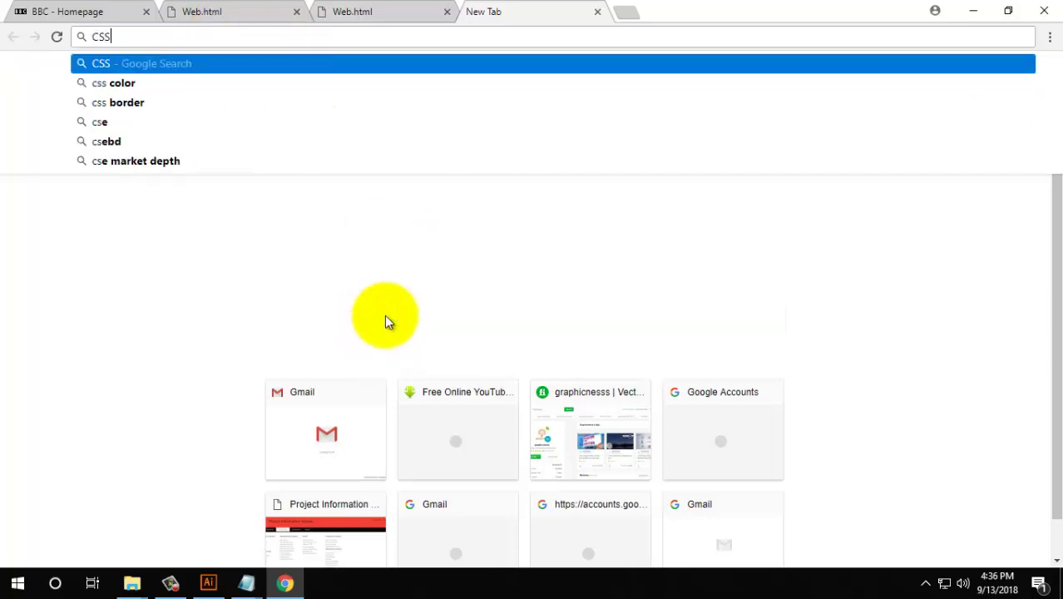
{"action": "key", "text": "BackSpace"}
{"action": "key", "text": "BackSpace"}
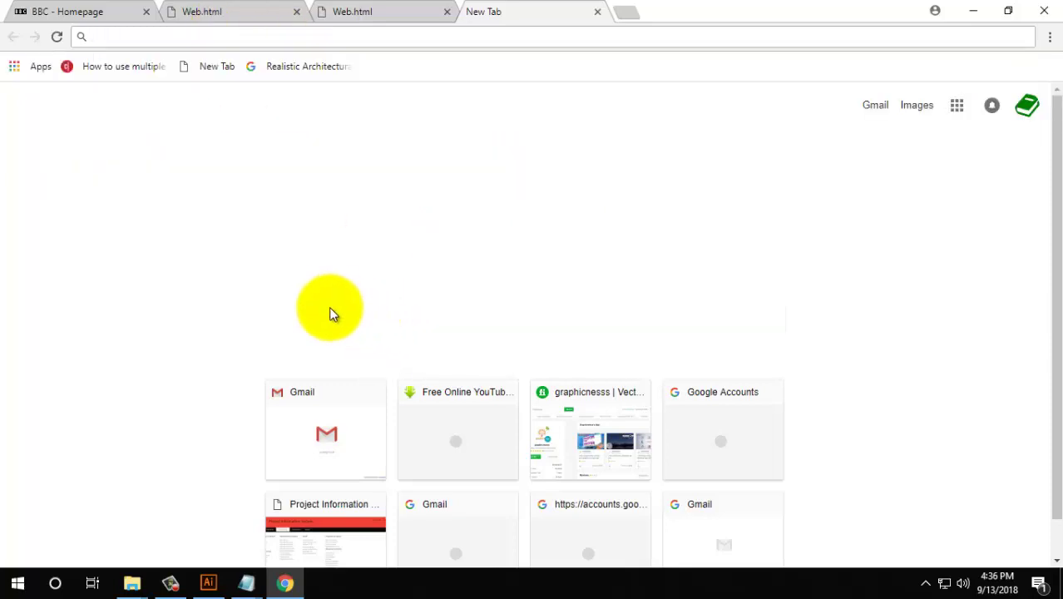
{"action": "type", "text": "W3 sc"}
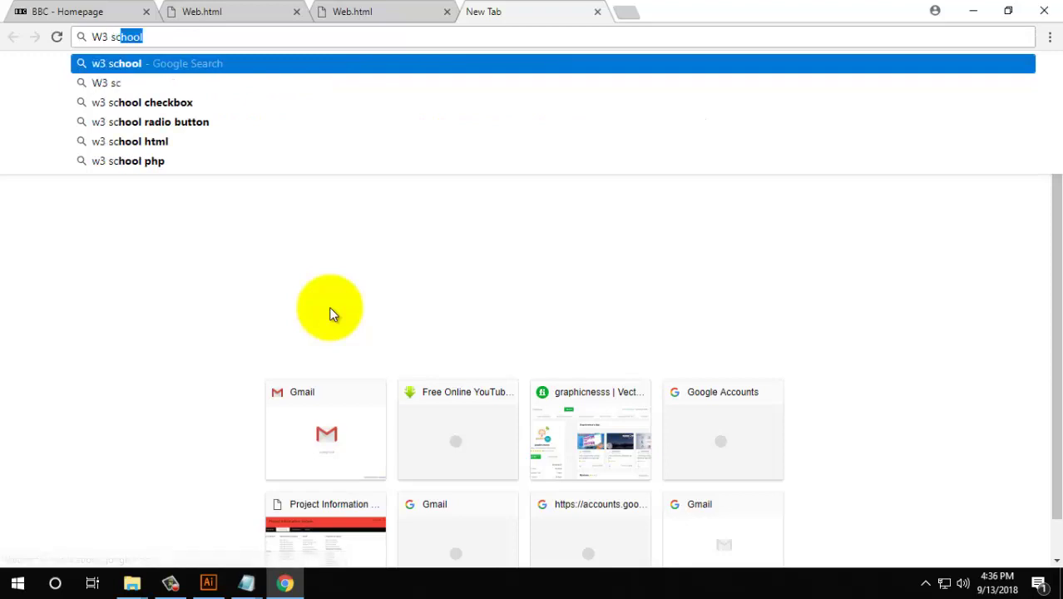
{"action": "type", "text": "h"}
{"action": "key", "text": "BackSpace"}
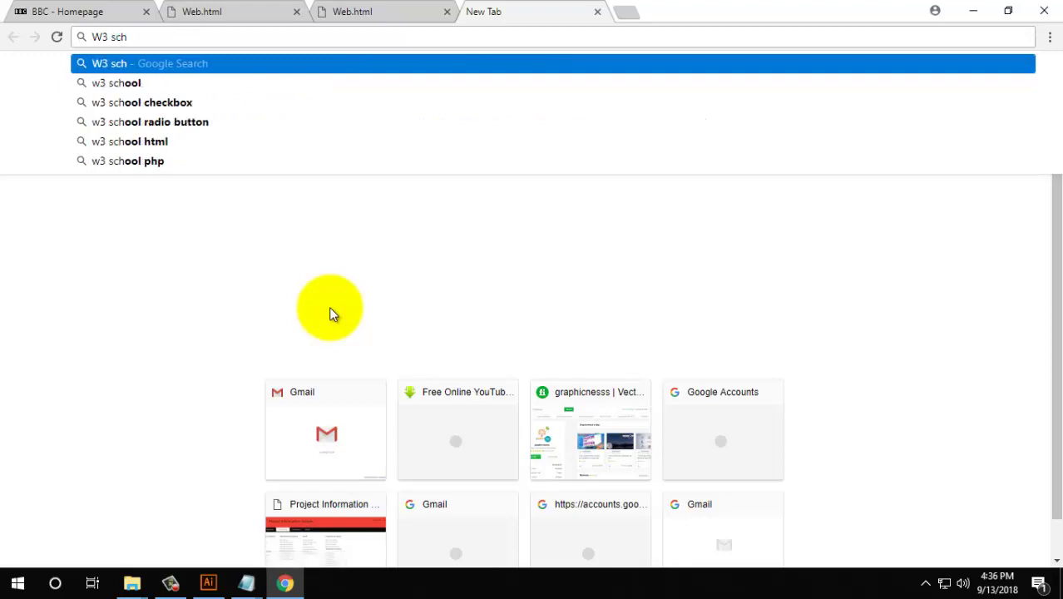
{"action": "type", "text": "ool"}
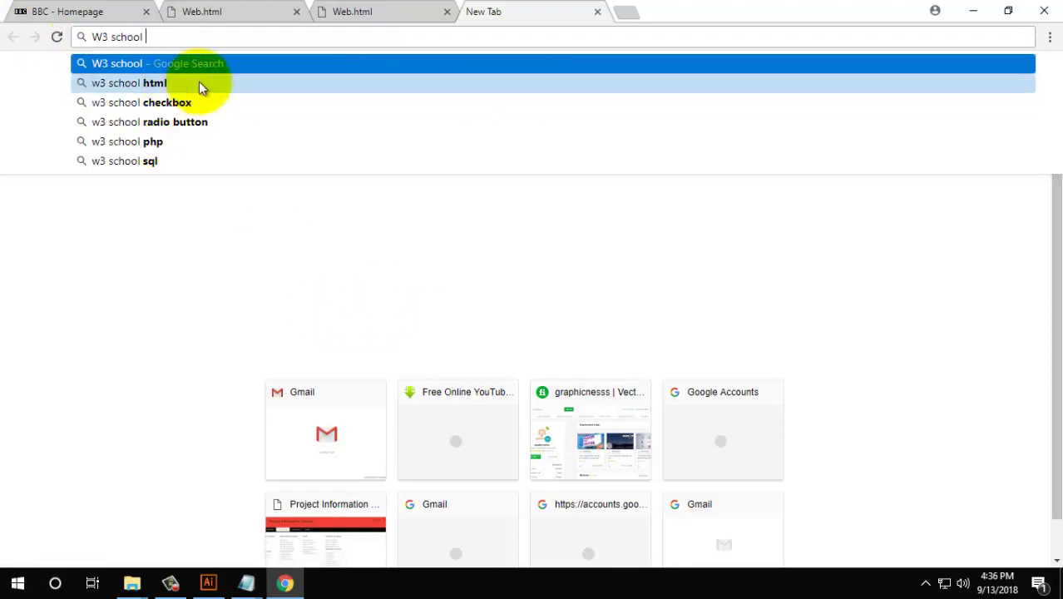
{"action": "left_click", "coordinate": [158, 37]}
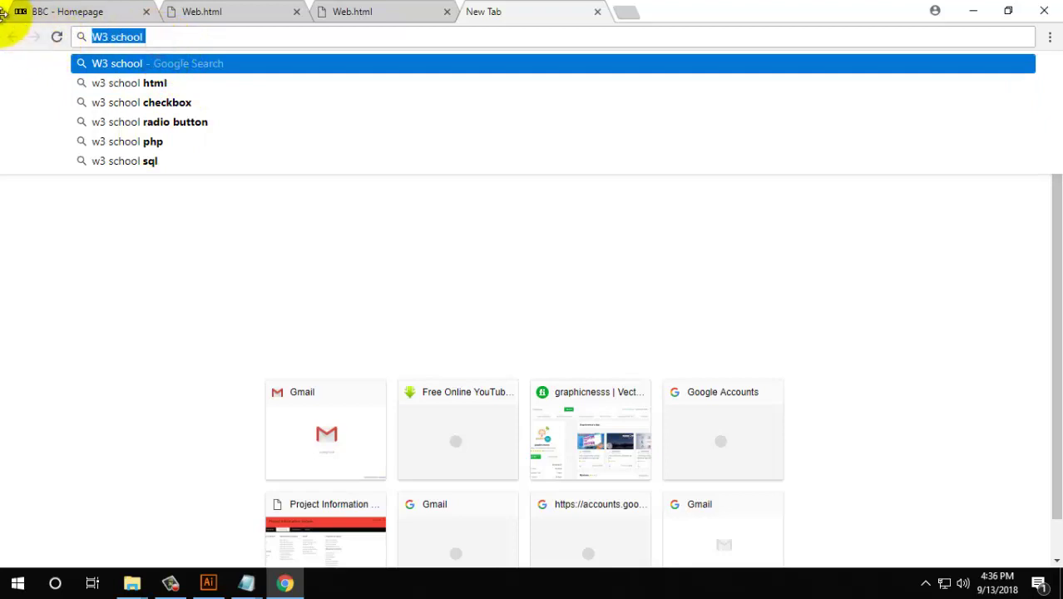
{"action": "key", "text": "BackSpace"}
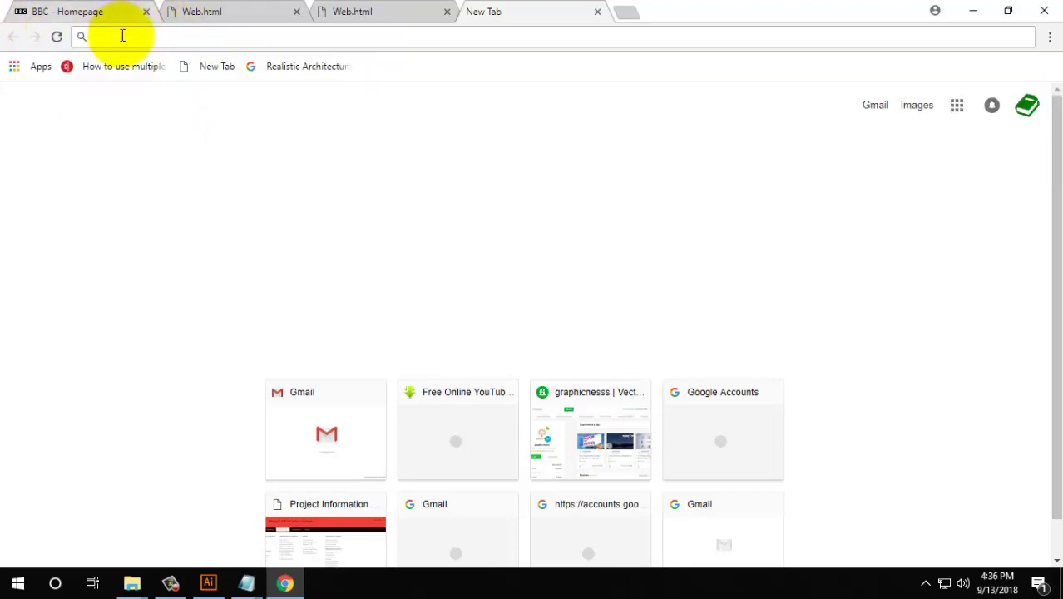
{"action": "type", "text": "W3 School"}
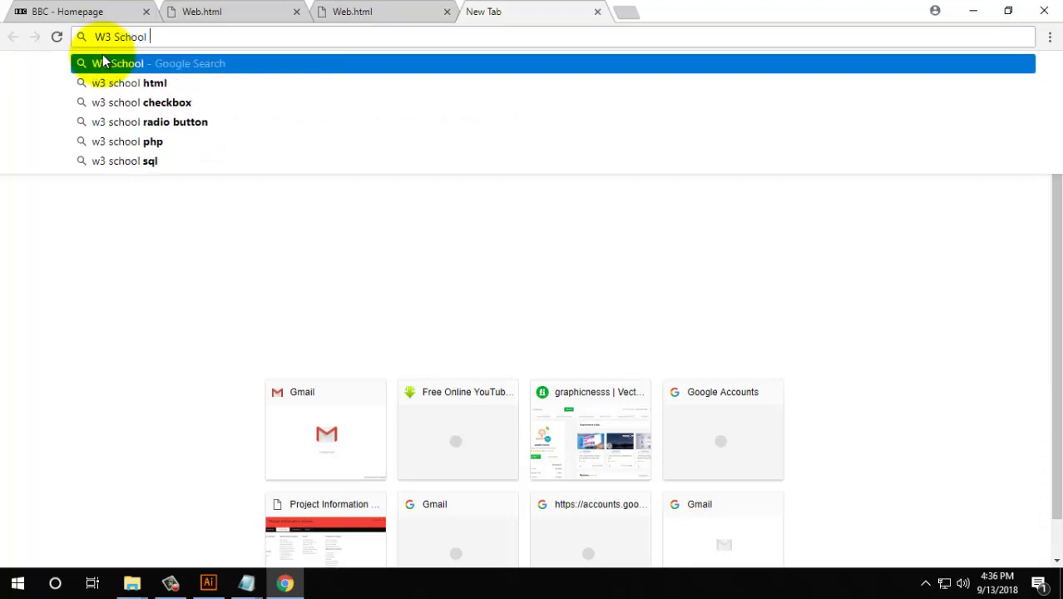
{"action": "type", "text": "Border"}
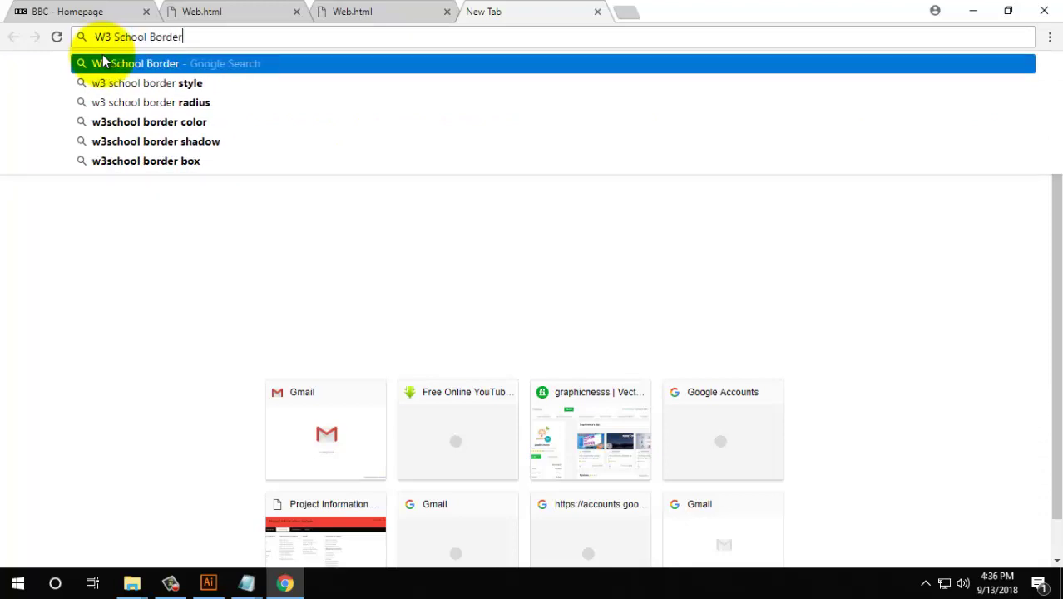
{"action": "type", "text": " Style"}
{"action": "key", "text": "Return"}
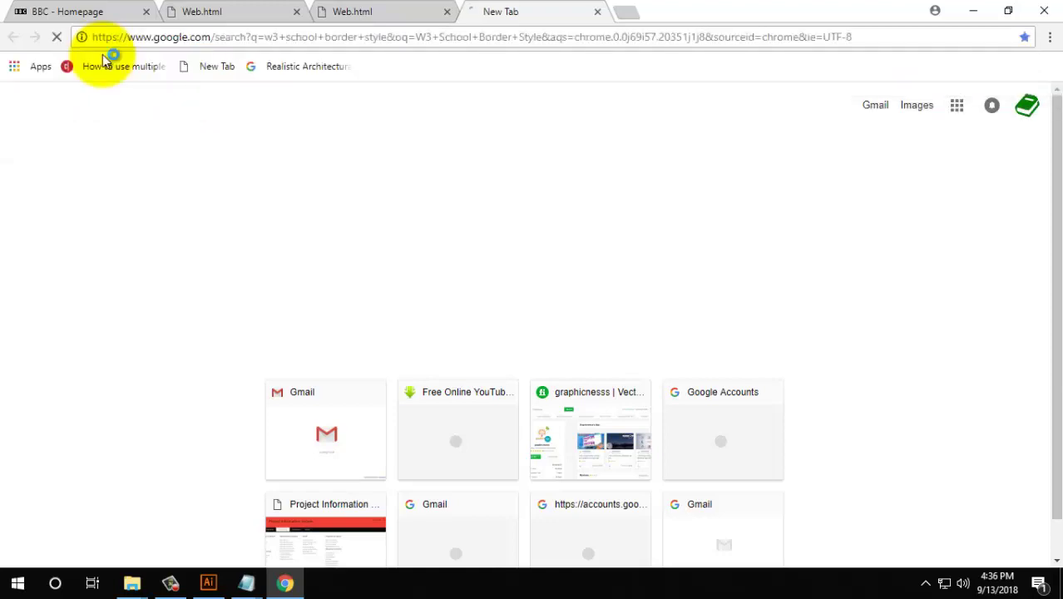
Open the first border-style search result in a new tab and scroll through it
{"action": "left_click", "coordinate": [171, 582]}
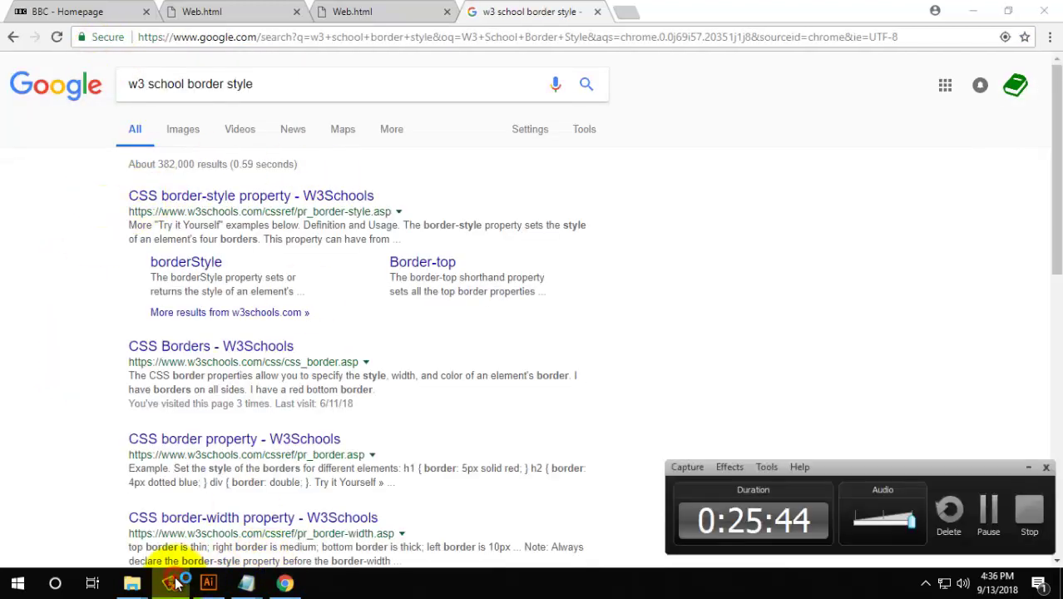
{"action": "right_click", "coordinate": [246, 193]}
{"action": "left_click", "coordinate": [282, 200]}
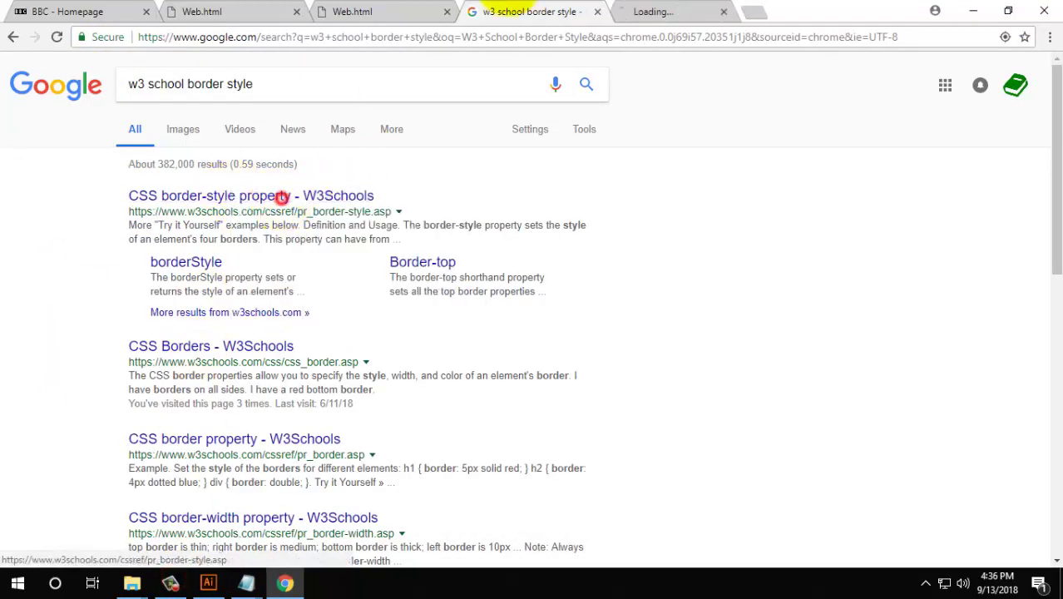
{"action": "left_click", "coordinate": [657, 10]}
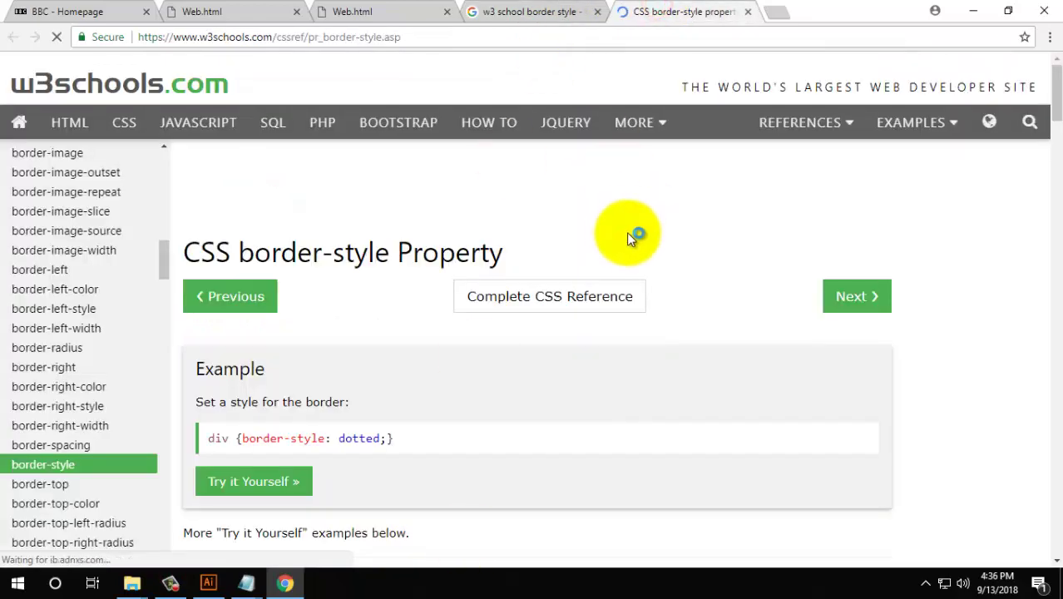
{"action": "scroll", "coordinate": [631, 239], "scroll_direction": "down", "scroll_amount": 2}
{"action": "scroll", "coordinate": [353, 195], "scroll_direction": "down", "scroll_amount": 3}
{"action": "scroll", "coordinate": [364, 320], "scroll_direction": "up", "scroll_amount": 3}
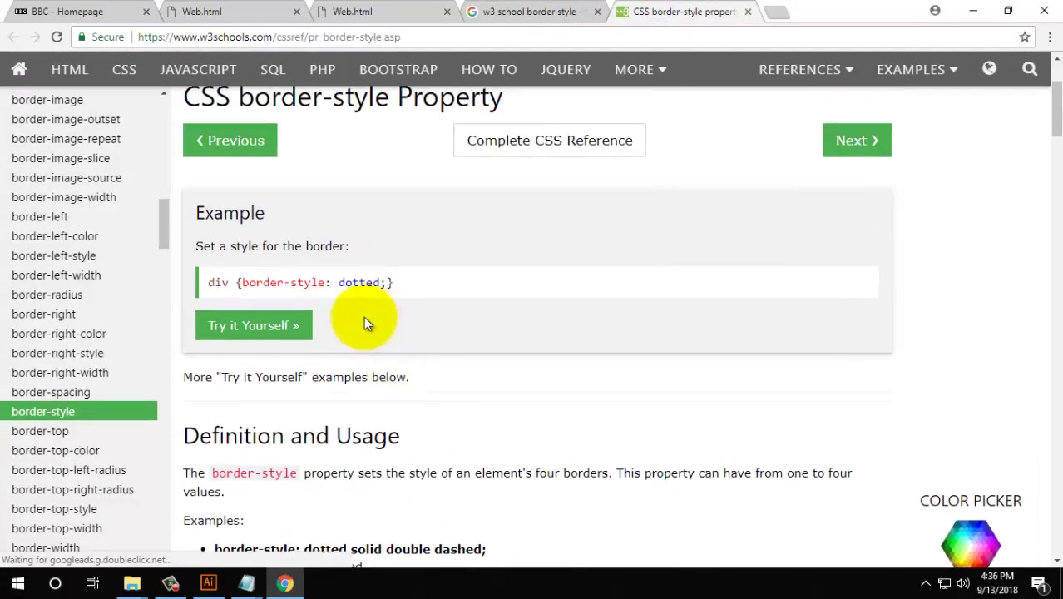
{"action": "scroll", "coordinate": [291, 250], "scroll_direction": "up", "scroll_amount": 1}
{"action": "scroll", "coordinate": [304, 274], "scroll_direction": "down", "scroll_amount": 5}
{"action": "scroll", "coordinate": [332, 241], "scroll_direction": "down", "scroll_amount": 5}
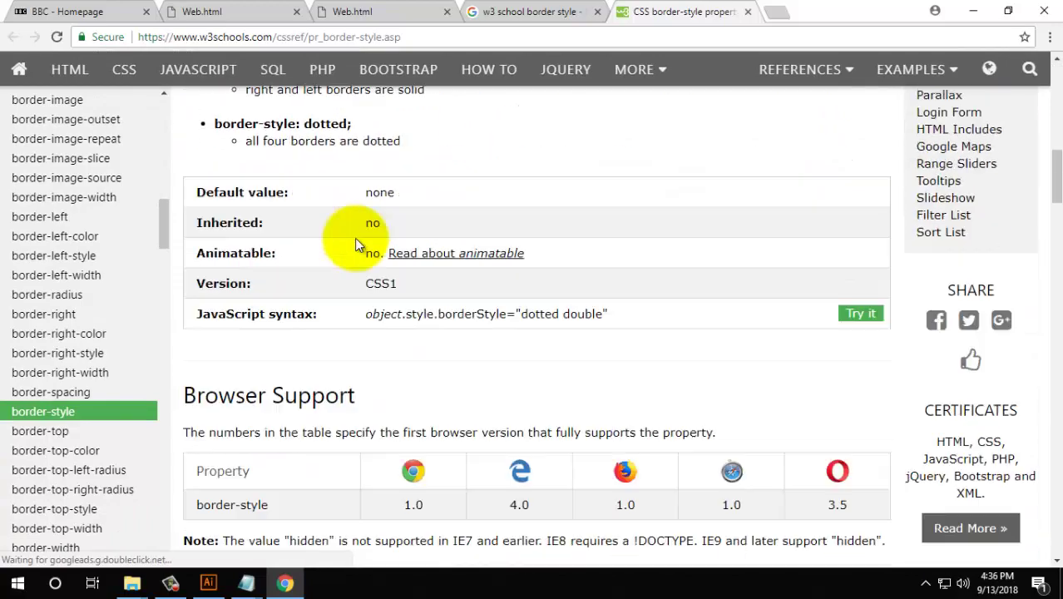
{"action": "scroll", "coordinate": [354, 238], "scroll_direction": "down", "scroll_amount": 3}
{"action": "scroll", "coordinate": [354, 237], "scroll_direction": "down", "scroll_amount": 3}
{"action": "scroll", "coordinate": [354, 236], "scroll_direction": "down", "scroll_amount": 3}
{"action": "scroll", "coordinate": [355, 235], "scroll_direction": "down", "scroll_amount": 5}
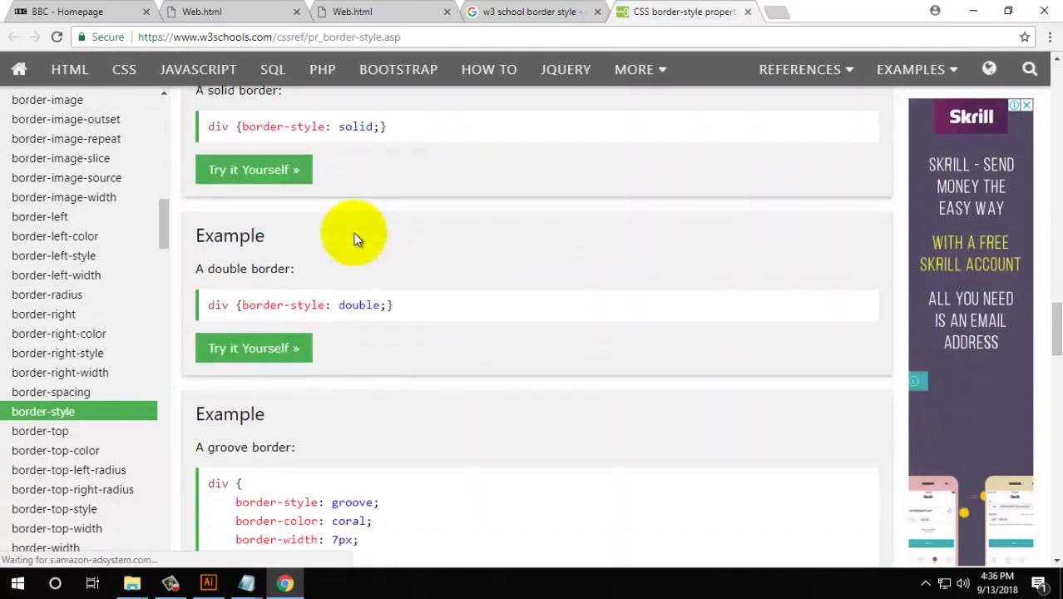
{"action": "scroll", "coordinate": [355, 238], "scroll_direction": "down", "scroll_amount": 3}
{"action": "scroll", "coordinate": [352, 237], "scroll_direction": "down", "scroll_amount": 4}
{"action": "scroll", "coordinate": [351, 241], "scroll_direction": "down", "scroll_amount": 4}
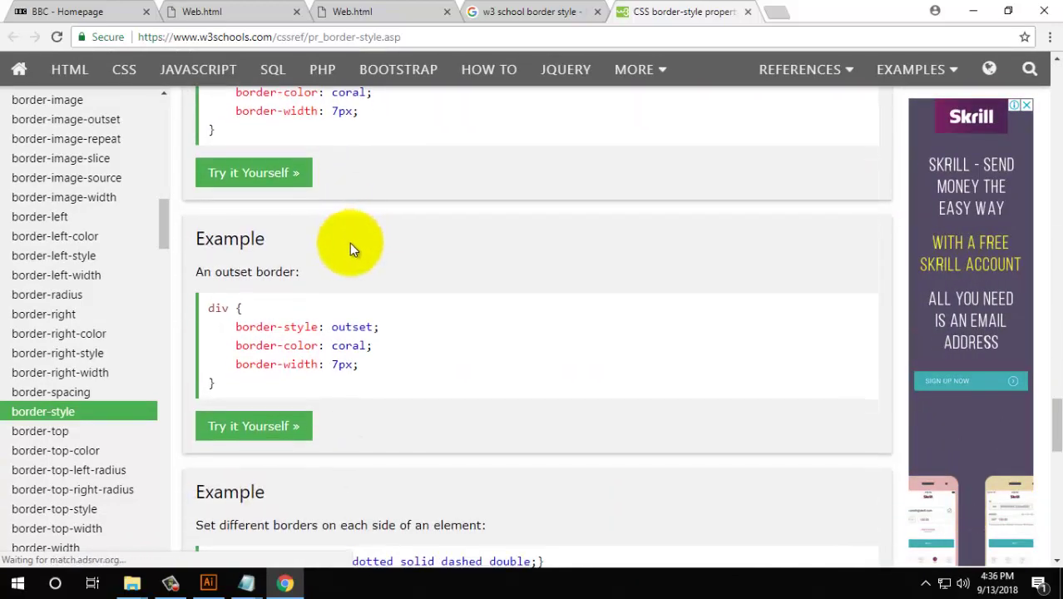
{"action": "scroll", "coordinate": [350, 240], "scroll_direction": "down", "scroll_amount": 4}
{"action": "scroll", "coordinate": [357, 266], "scroll_direction": "down", "scroll_amount": 7}
{"action": "scroll", "coordinate": [365, 291], "scroll_direction": "up", "scroll_amount": 5}
{"action": "scroll", "coordinate": [328, 313], "scroll_direction": "up", "scroll_amount": 5}
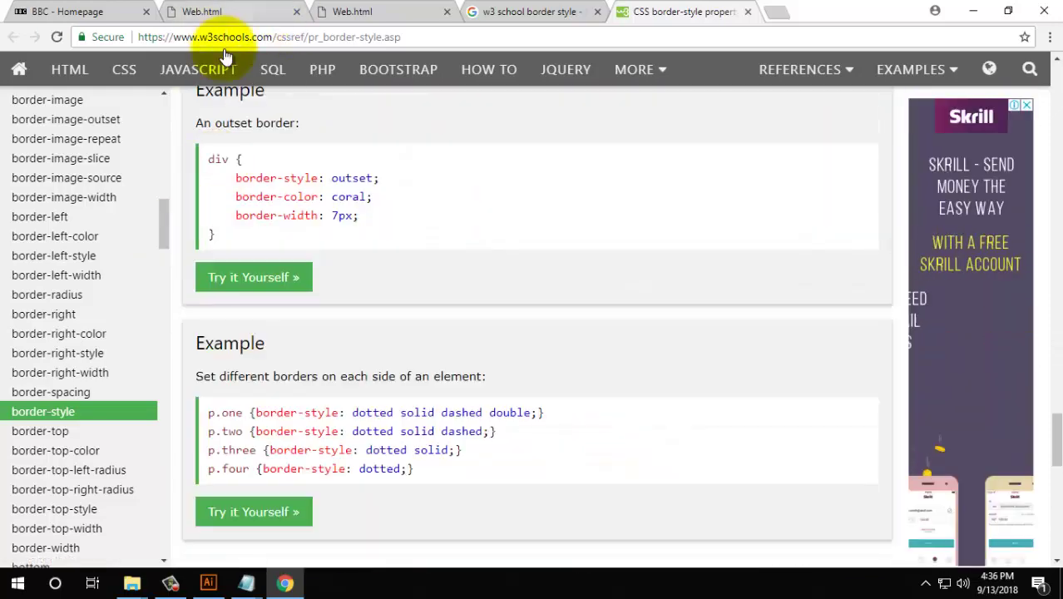
{"action": "scroll", "coordinate": [224, 56], "scroll_direction": "up", "scroll_amount": 5}
Refine the Google query to 'CSS border style' and rerun the search
{"action": "left_click", "coordinate": [532, 11]}
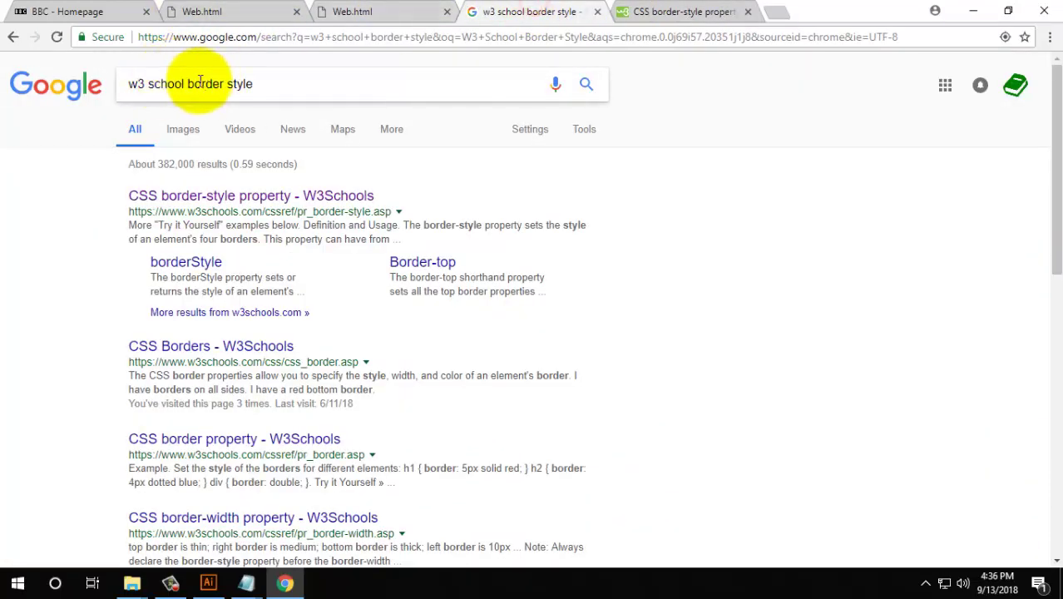
{"action": "left_click", "coordinate": [187, 84]}
{"action": "type", "text": "CC"}
{"action": "key", "text": "Escape"}
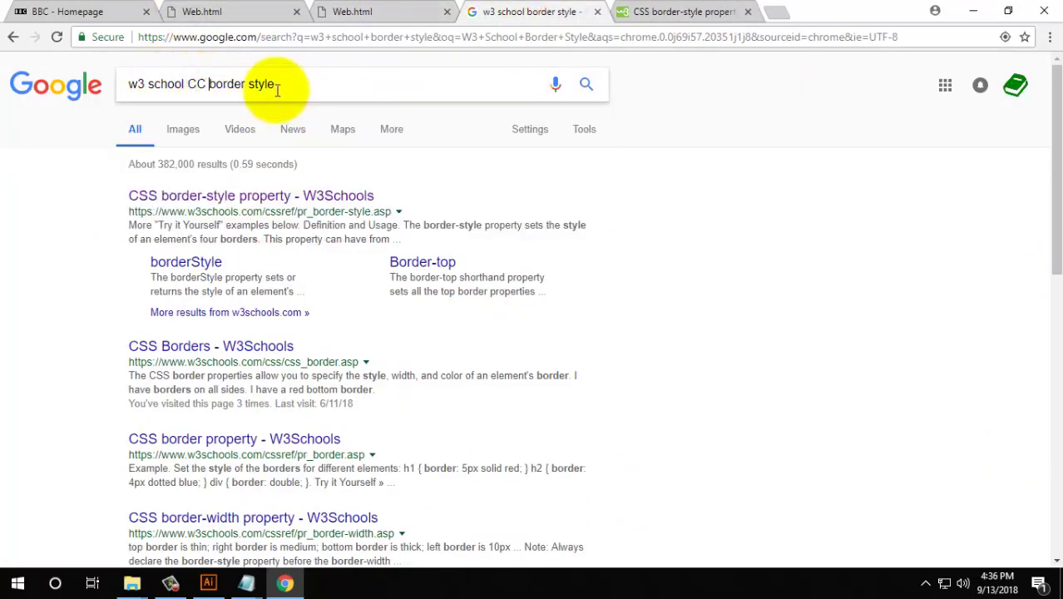
{"action": "type", "text": "SS"}
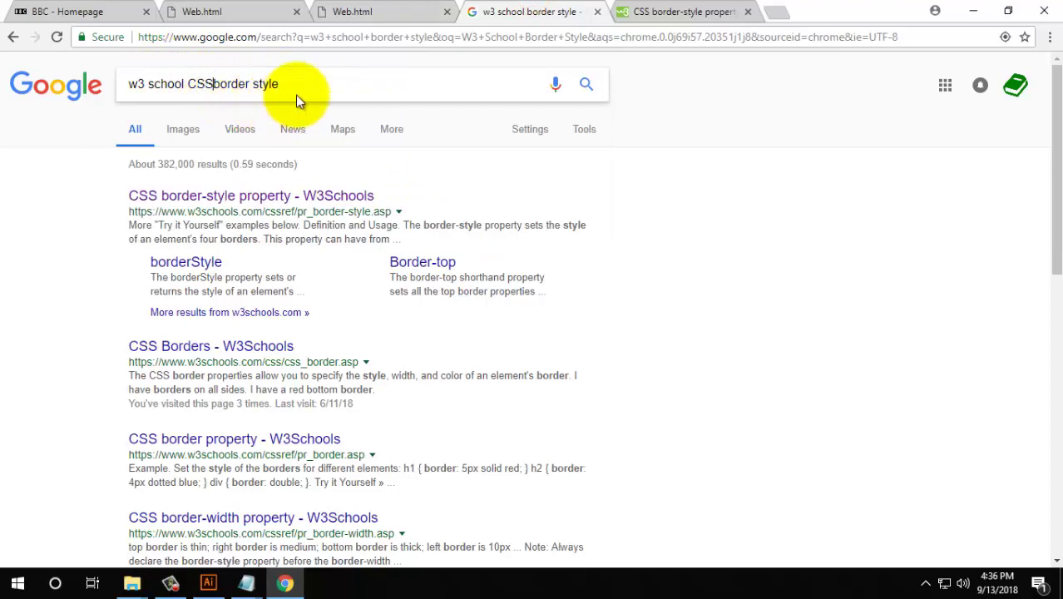
{"action": "key", "text": "Return"}
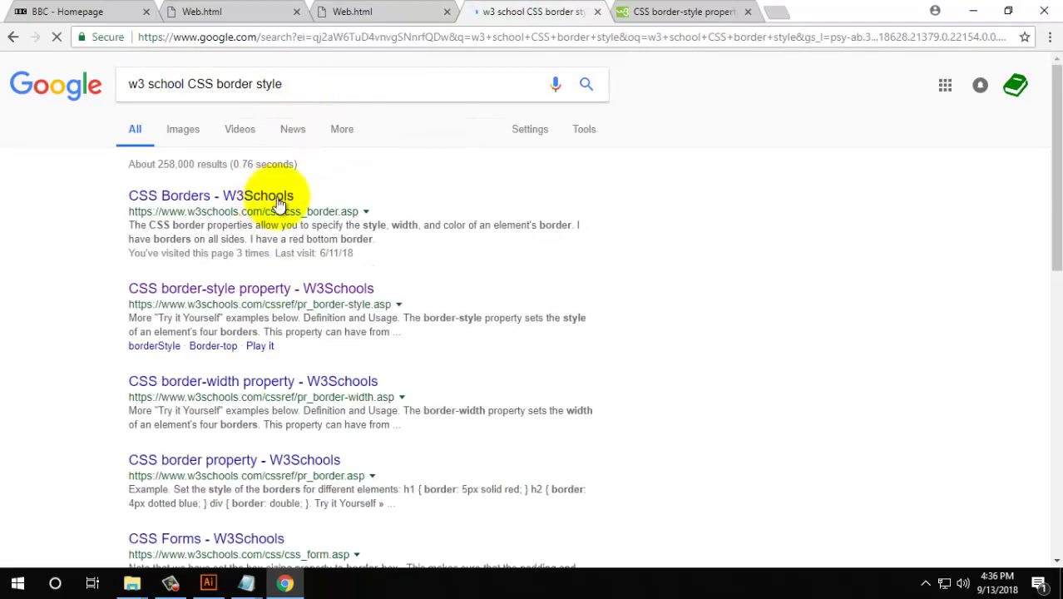
Open the W3Schools CSS border-style page and review the solid border example
{"action": "left_click", "coordinate": [231, 290]}
{"action": "scroll", "coordinate": [582, 291], "scroll_direction": "down", "scroll_amount": 3}
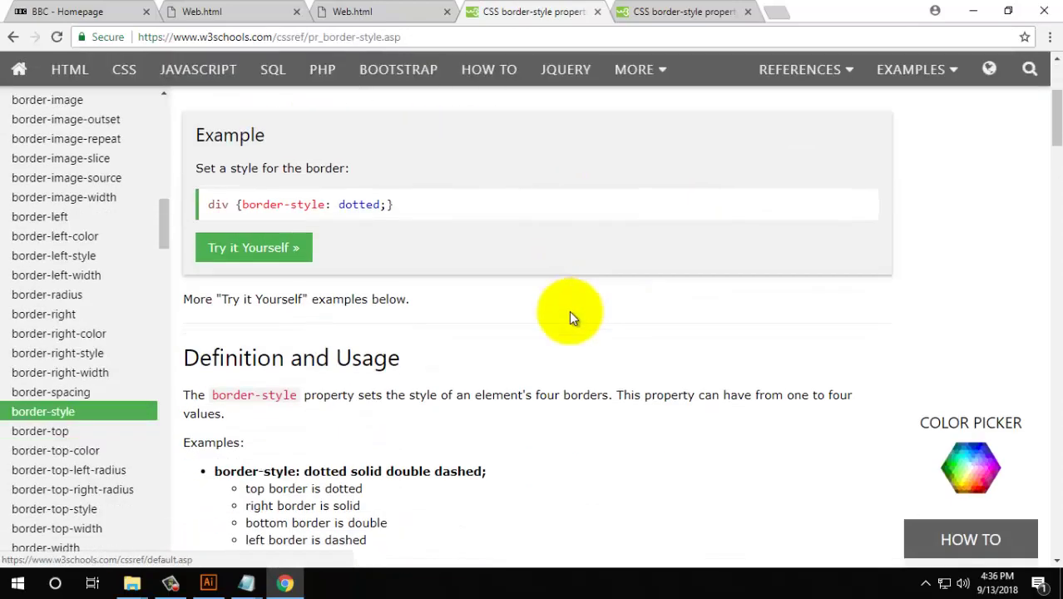
{"action": "scroll", "coordinate": [568, 311], "scroll_direction": "down", "scroll_amount": 5}
{"action": "scroll", "coordinate": [568, 316], "scroll_direction": "down", "scroll_amount": 6}
{"action": "scroll", "coordinate": [568, 314], "scroll_direction": "down", "scroll_amount": 4}
{"action": "scroll", "coordinate": [567, 314], "scroll_direction": "down", "scroll_amount": 5}
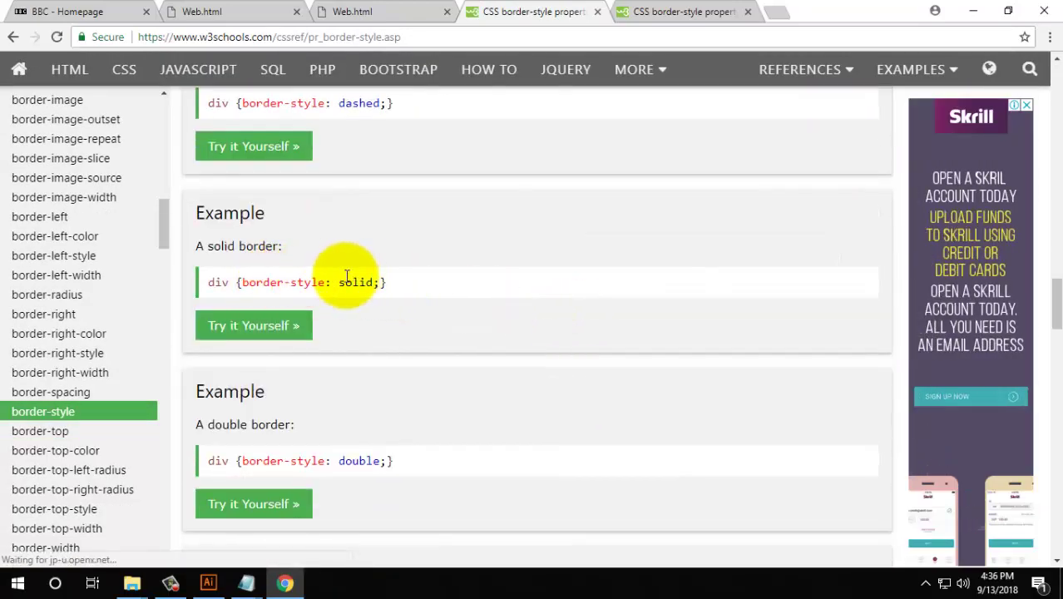
{"action": "left_click_drag", "start_coordinate": [328, 282], "coordinate": [353, 282]}
{"action": "scroll", "coordinate": [393, 358], "scroll_direction": "down", "scroll_amount": 2}
{"action": "scroll", "coordinate": [287, 247], "scroll_direction": "down", "scroll_amount": 1}
{"action": "scroll", "coordinate": [287, 247], "scroll_direction": "up", "scroll_amount": 3}
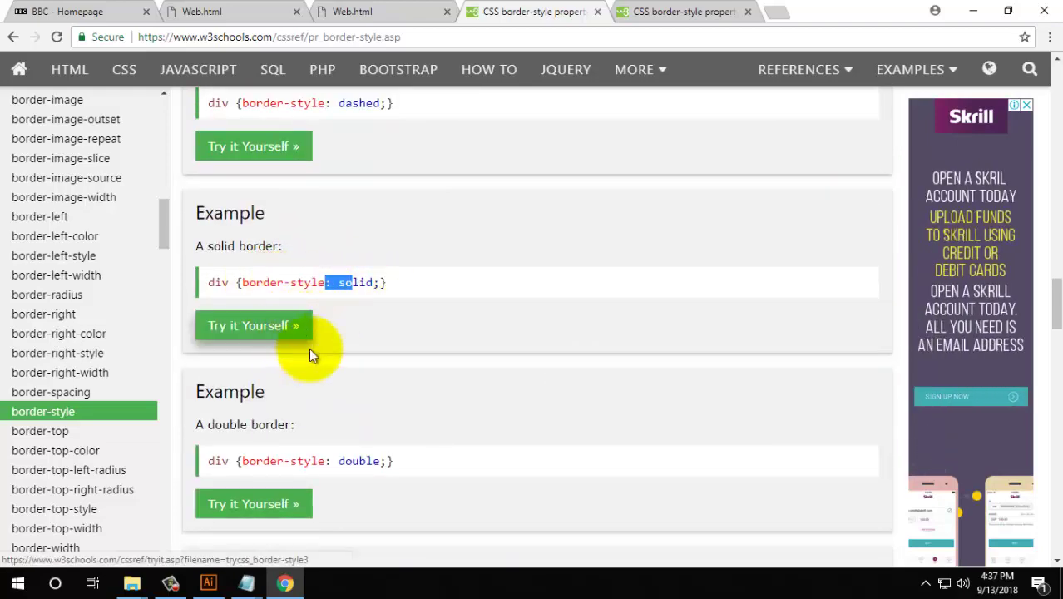
{"action": "scroll", "coordinate": [325, 345], "scroll_direction": "down", "scroll_amount": 2}
{"action": "scroll", "coordinate": [333, 340], "scroll_direction": "down", "scroll_amount": 1}
{"action": "left_click_drag", "start_coordinate": [292, 305], "coordinate": [351, 330]}
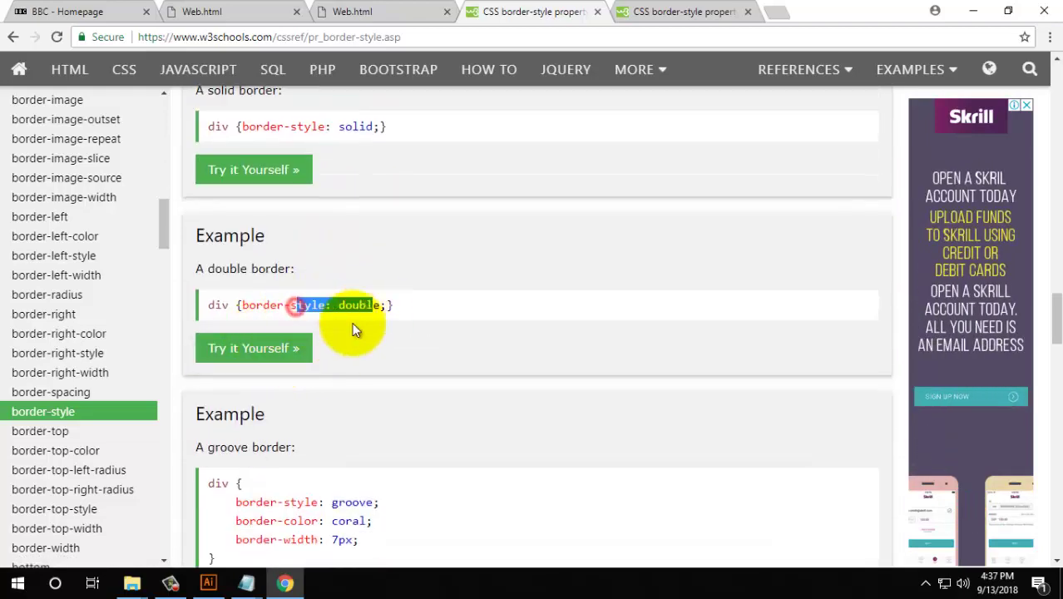
{"action": "scroll", "coordinate": [416, 384], "scroll_direction": "down", "scroll_amount": 2}
Check the groove, ridge and dashed examples and load the per-side border example in Try it Yourself
{"action": "double_click", "coordinate": [336, 348]}
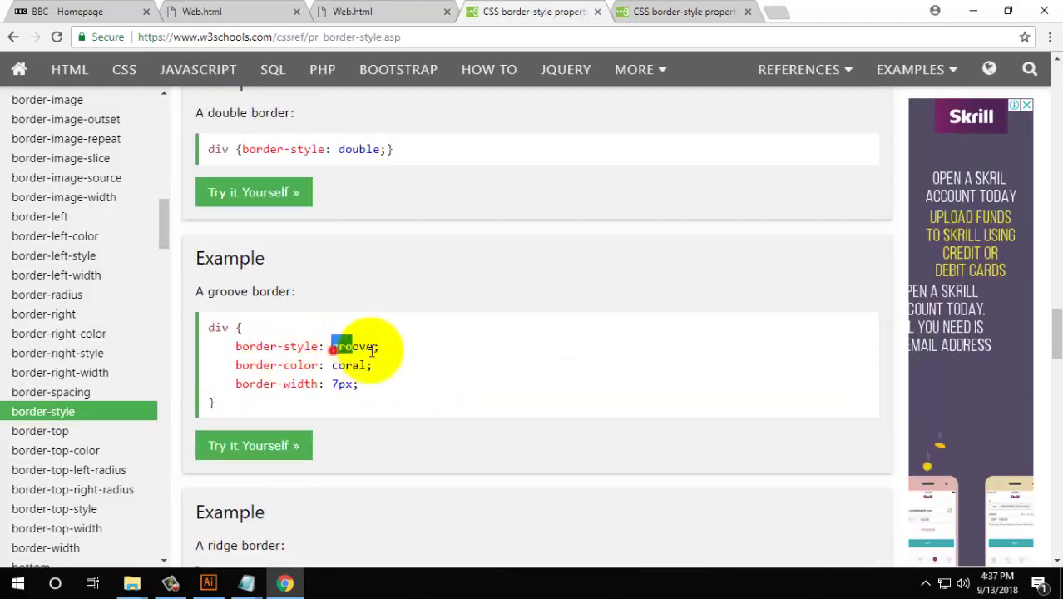
{"action": "scroll", "coordinate": [374, 420], "scroll_direction": "down", "scroll_amount": 4}
{"action": "left_click_drag", "start_coordinate": [326, 208], "coordinate": [372, 210]}
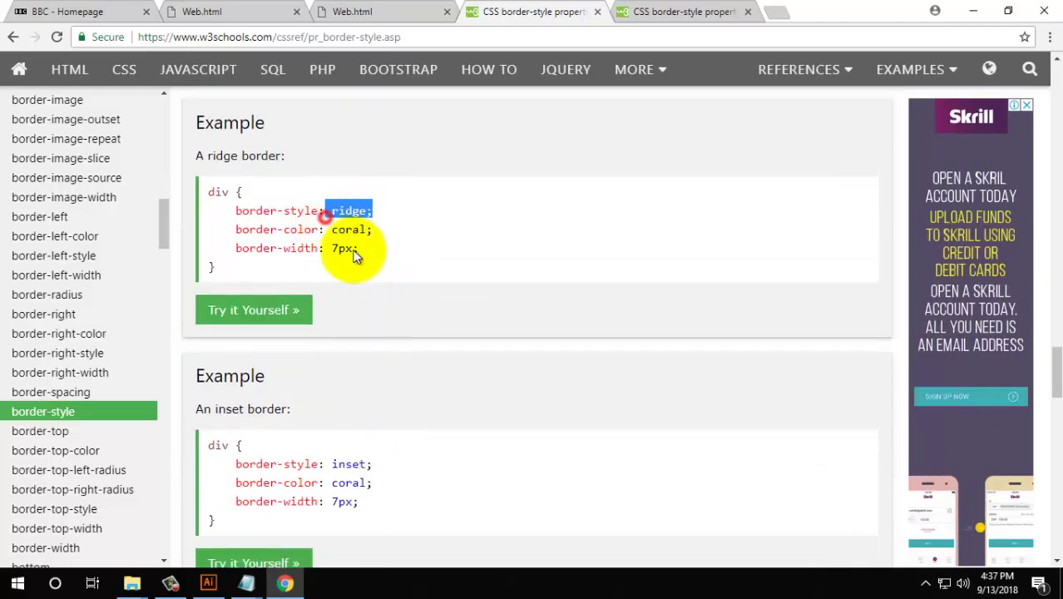
{"action": "scroll", "coordinate": [376, 381], "scroll_direction": "down", "scroll_amount": 1}
{"action": "scroll", "coordinate": [376, 380], "scroll_direction": "down", "scroll_amount": 7}
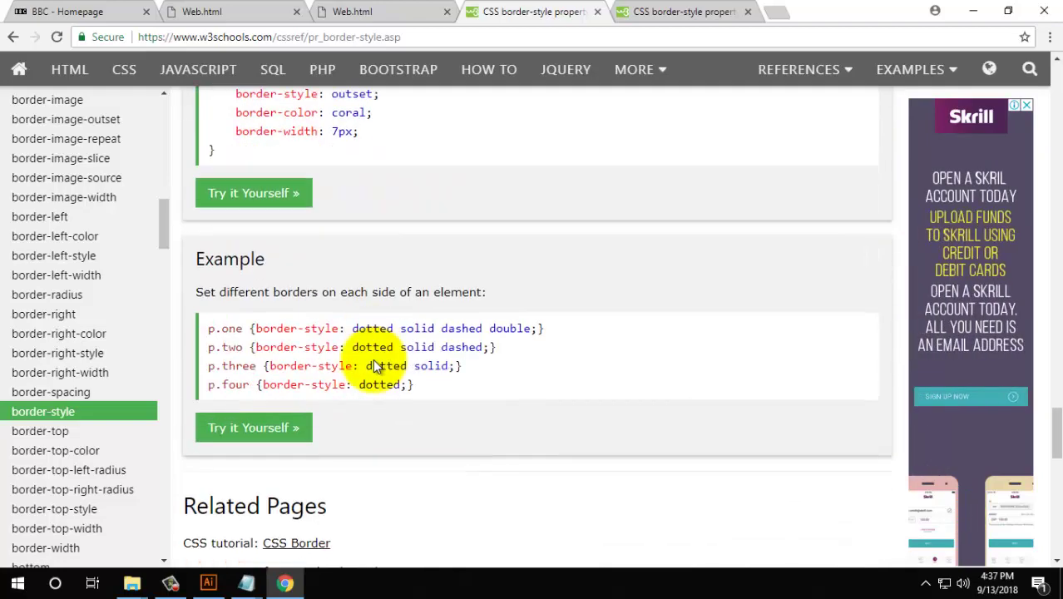
{"action": "double_click", "coordinate": [441, 328]}
{"action": "scroll", "coordinate": [433, 320], "scroll_direction": "down", "scroll_amount": 3}
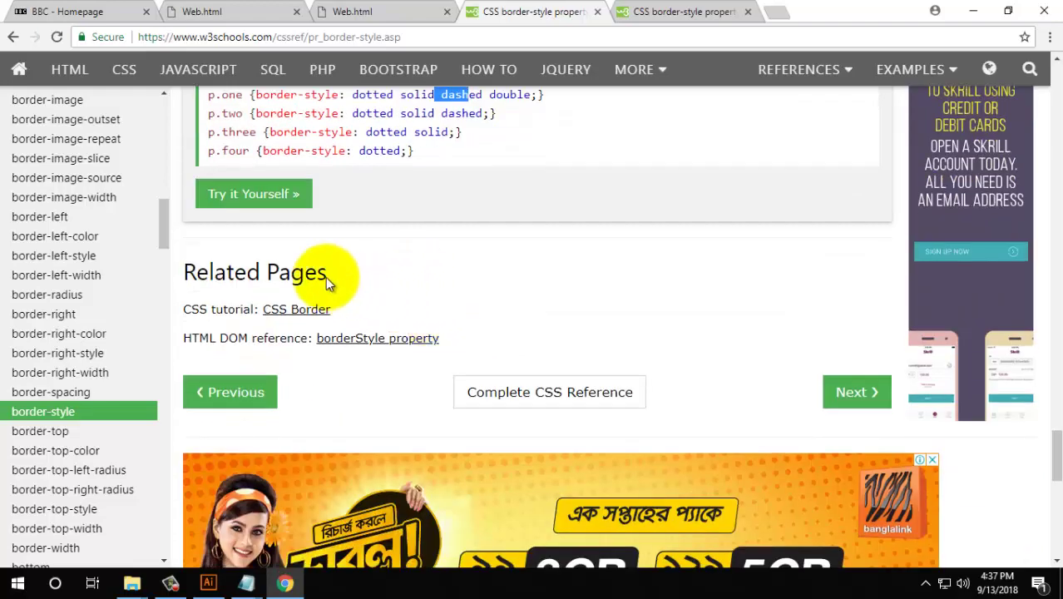
{"action": "left_click", "coordinate": [267, 205]}
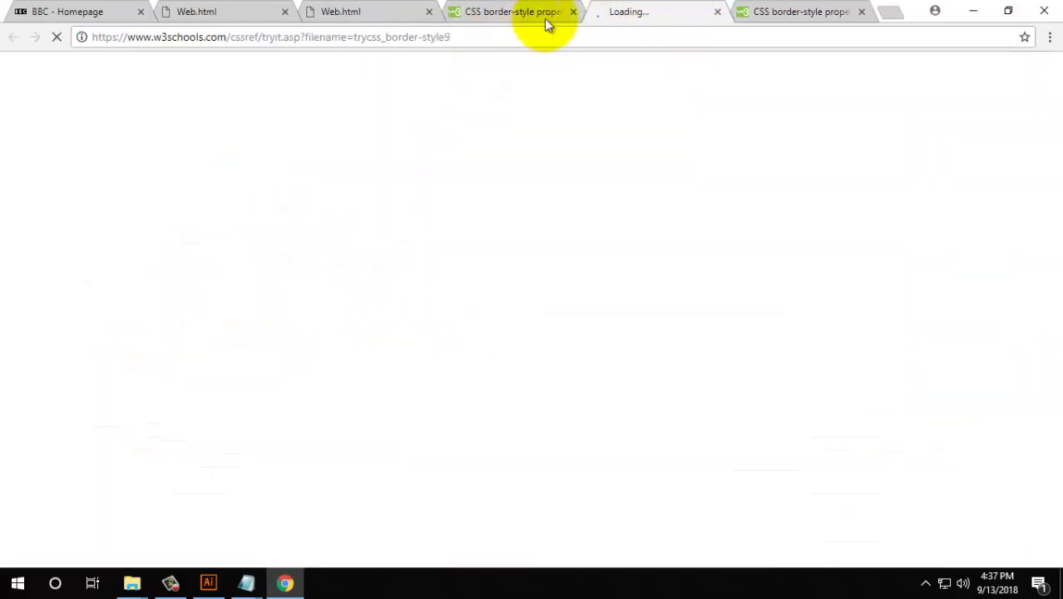
Examine the p.one and p.four border-style declarations in the Tryit Editor, undoing an accidental text move
{"action": "left_click", "coordinate": [512, 15]}
{"action": "left_click", "coordinate": [611, 15]}
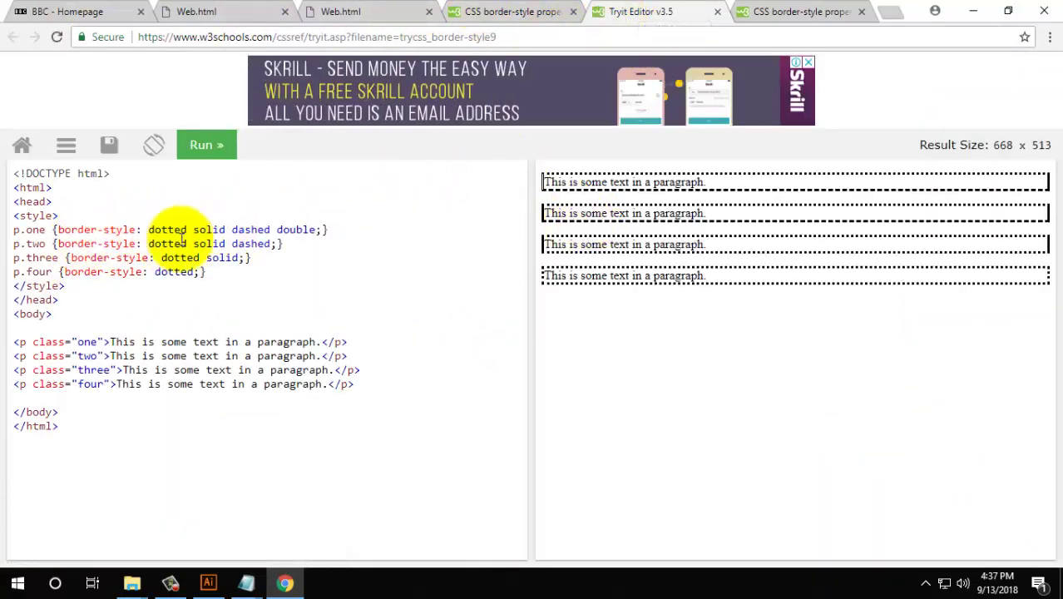
{"action": "left_click_drag", "start_coordinate": [146, 229], "coordinate": [317, 229]}
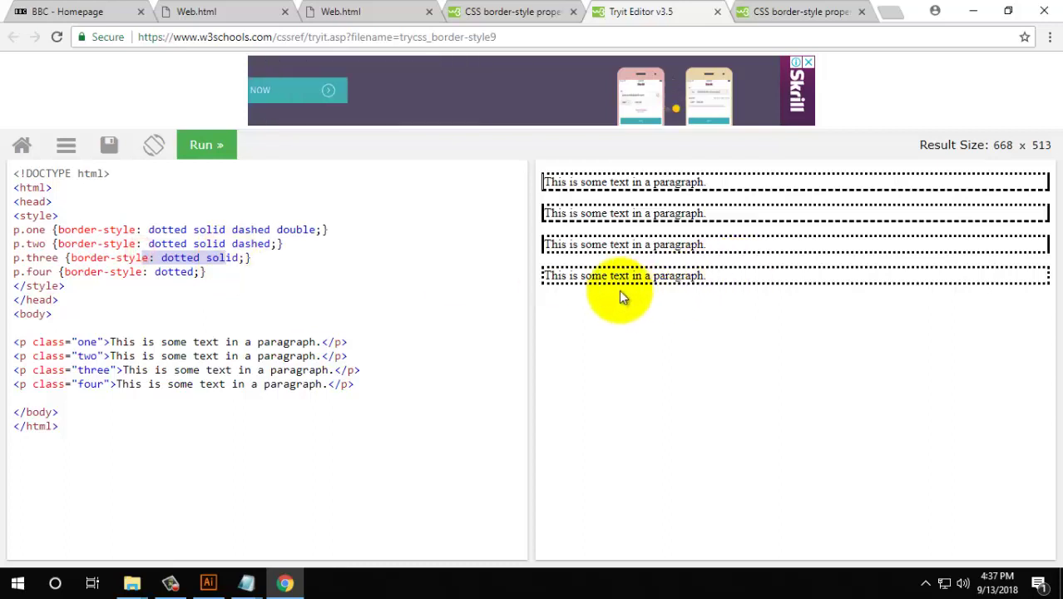
{"action": "left_click_drag", "start_coordinate": [226, 258], "coordinate": [206, 272]}
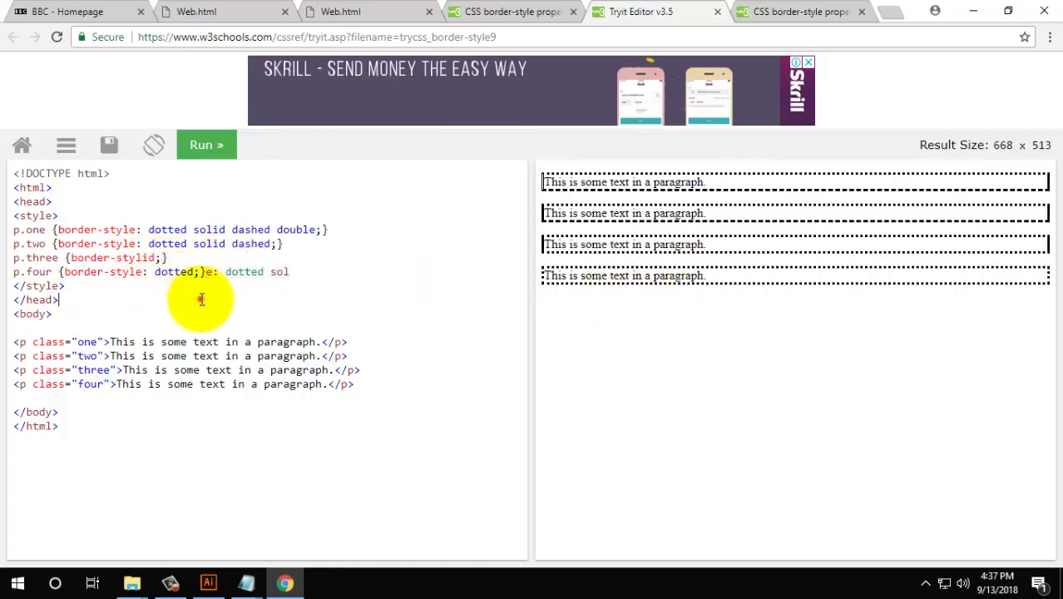
{"action": "key", "text": "ctrl+z"}
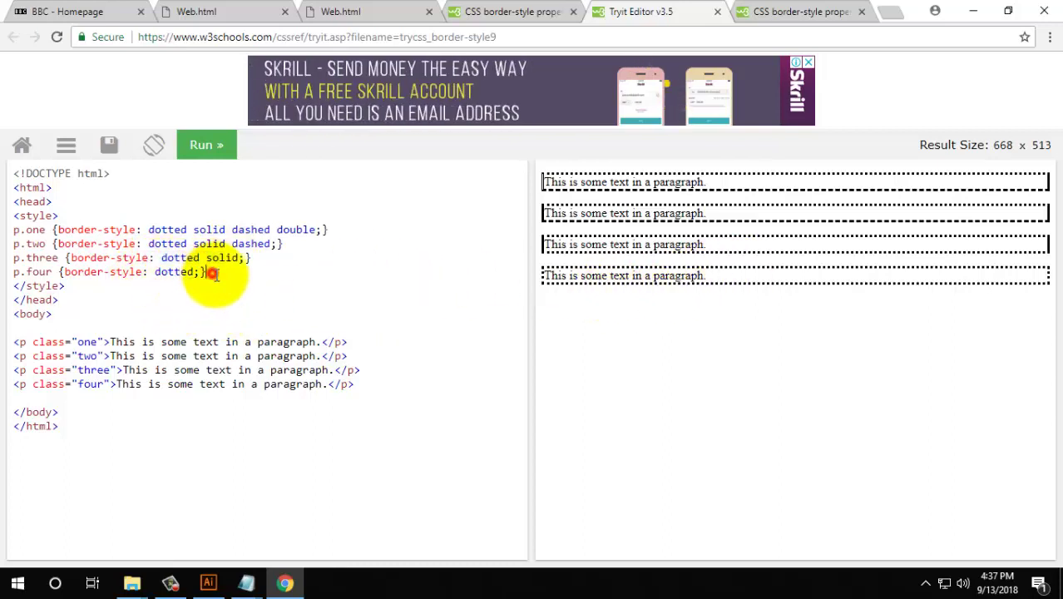
{"action": "left_click_drag", "start_coordinate": [206, 271], "coordinate": [64, 272]}
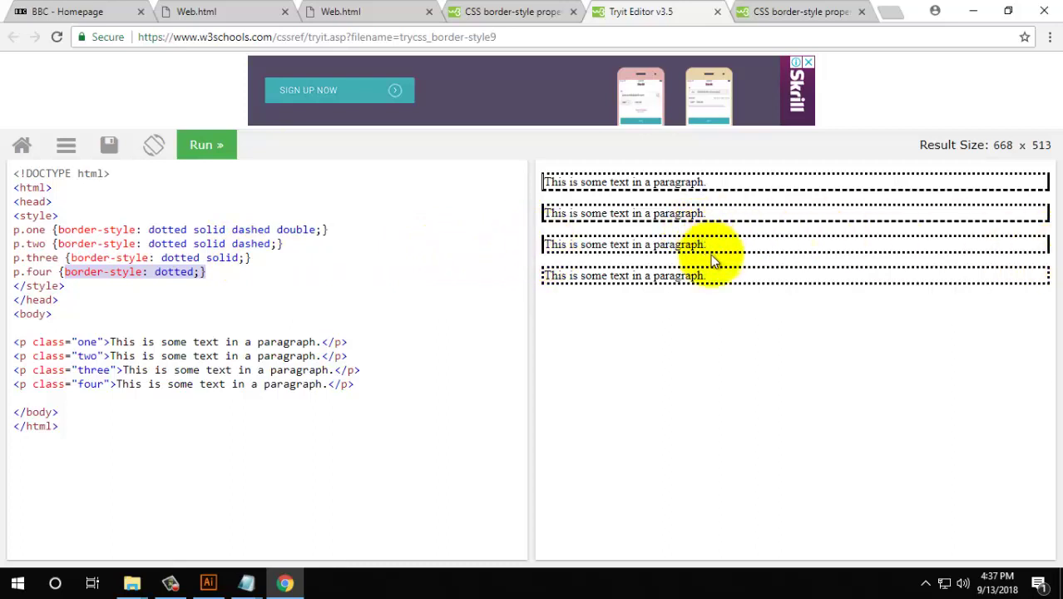
{"action": "left_click", "coordinate": [244, 277]}
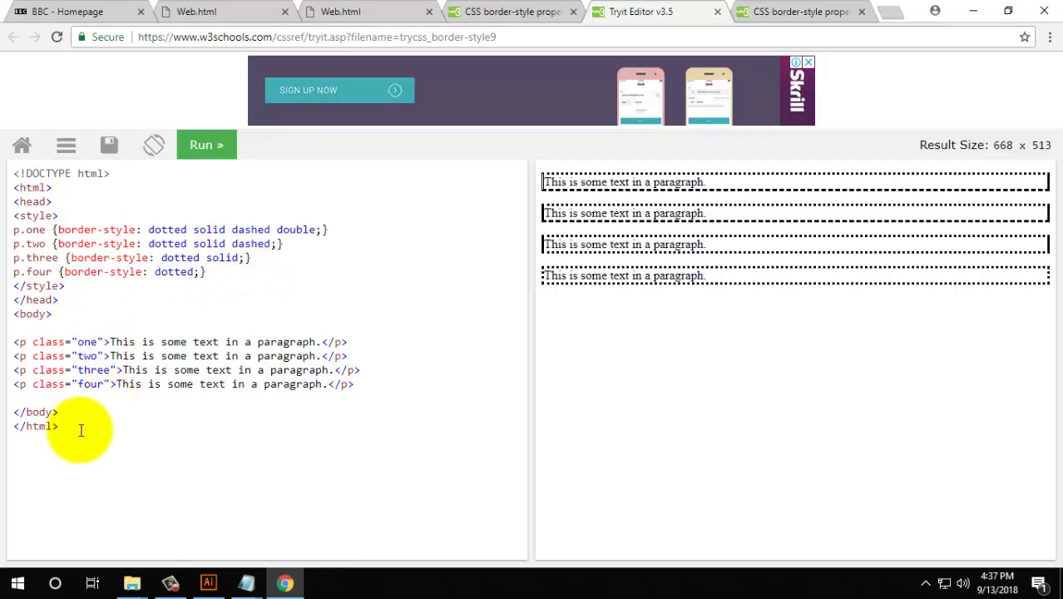
Select and review the full example code from the style block to the end, then return to Illustrator
{"action": "left_click_drag", "start_coordinate": [79, 427], "coordinate": [4, 179]}
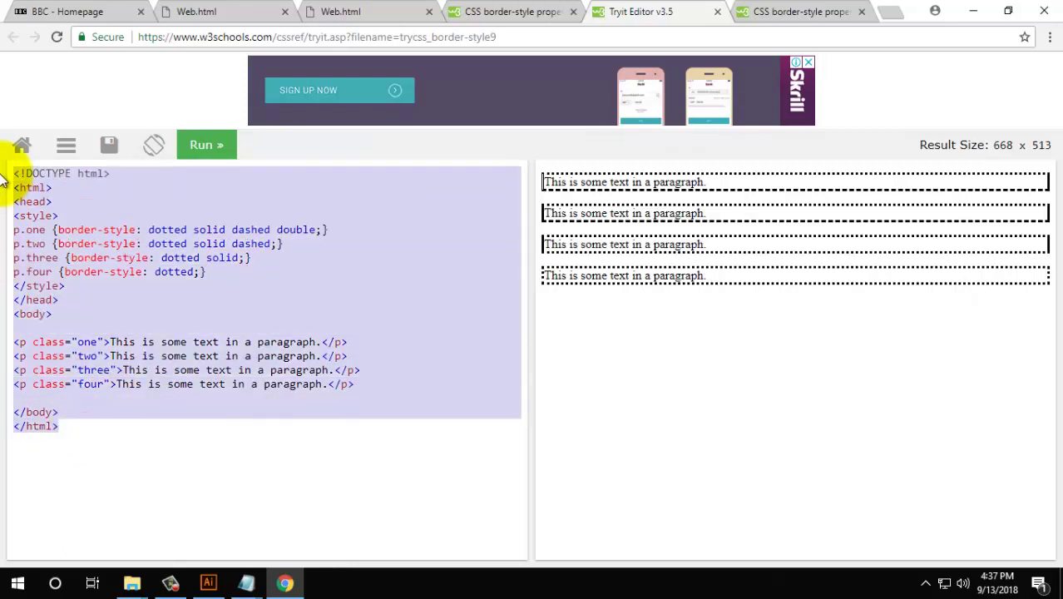
{"action": "left_click_drag", "start_coordinate": [77, 422], "coordinate": [7, 185]}
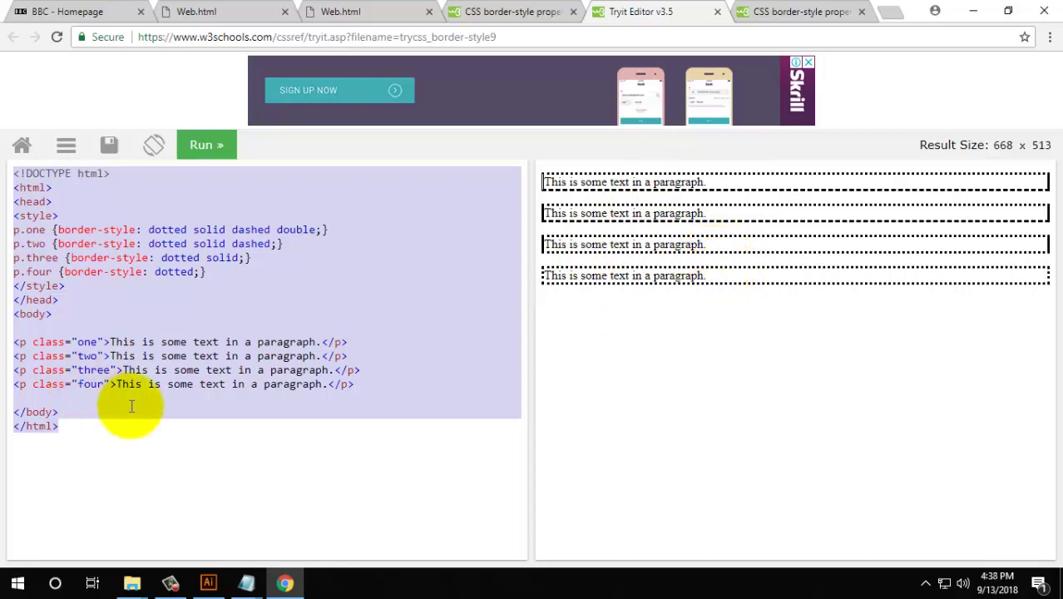
{"action": "left_click", "coordinate": [101, 449]}
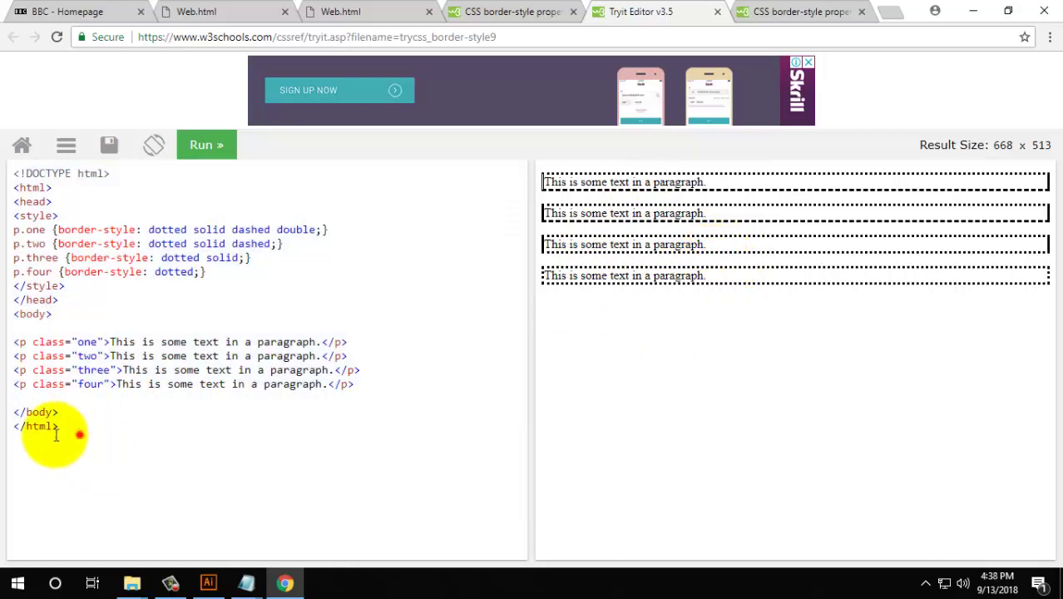
{"action": "left_click_drag", "start_coordinate": [80, 436], "coordinate": [4, 166]}
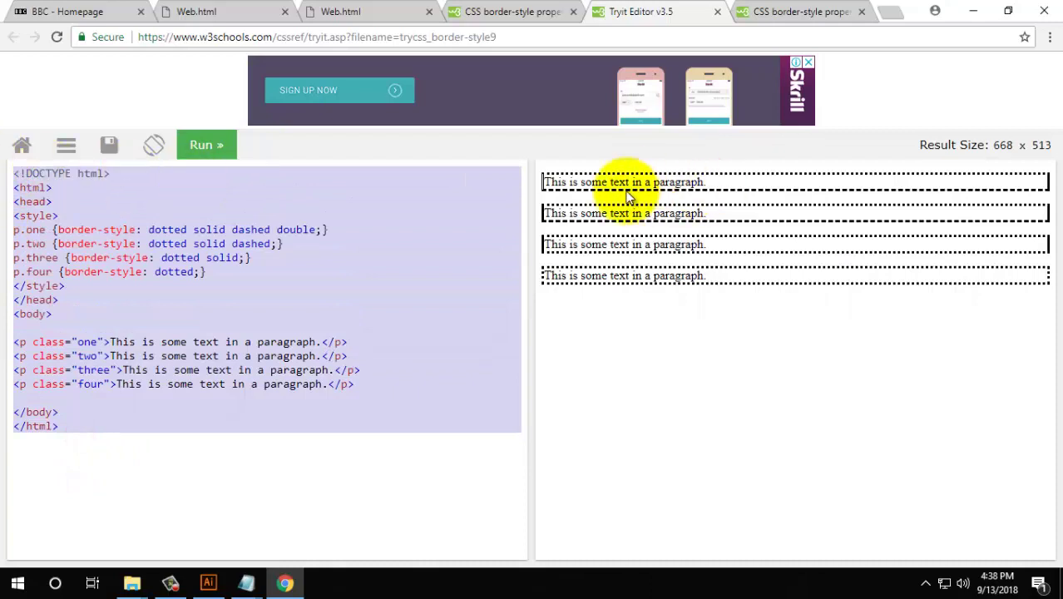
{"action": "left_click", "coordinate": [438, 364]}
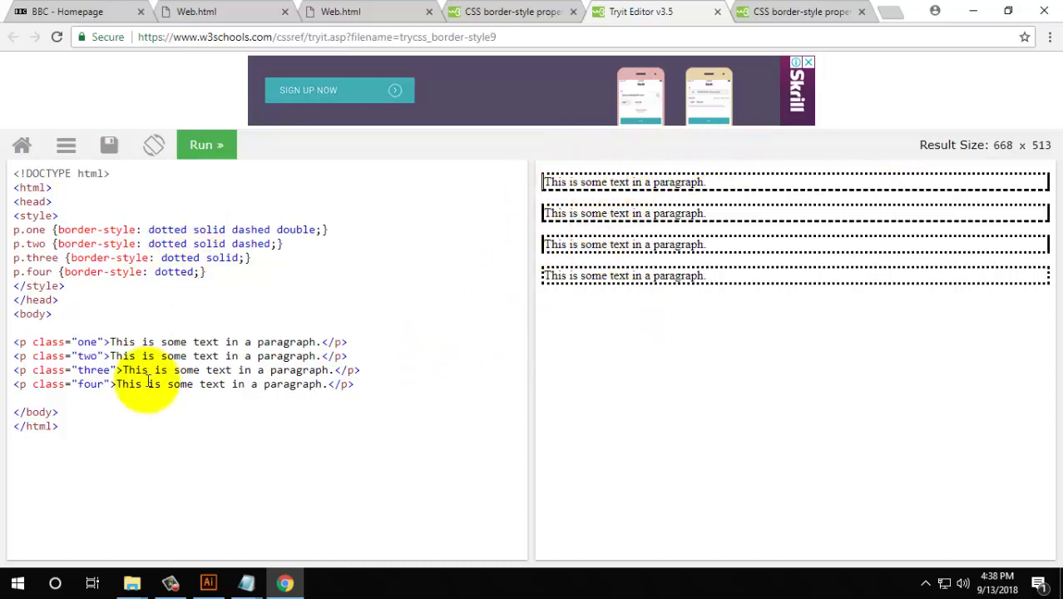
{"action": "left_click_drag", "start_coordinate": [116, 413], "coordinate": [10, 173]}
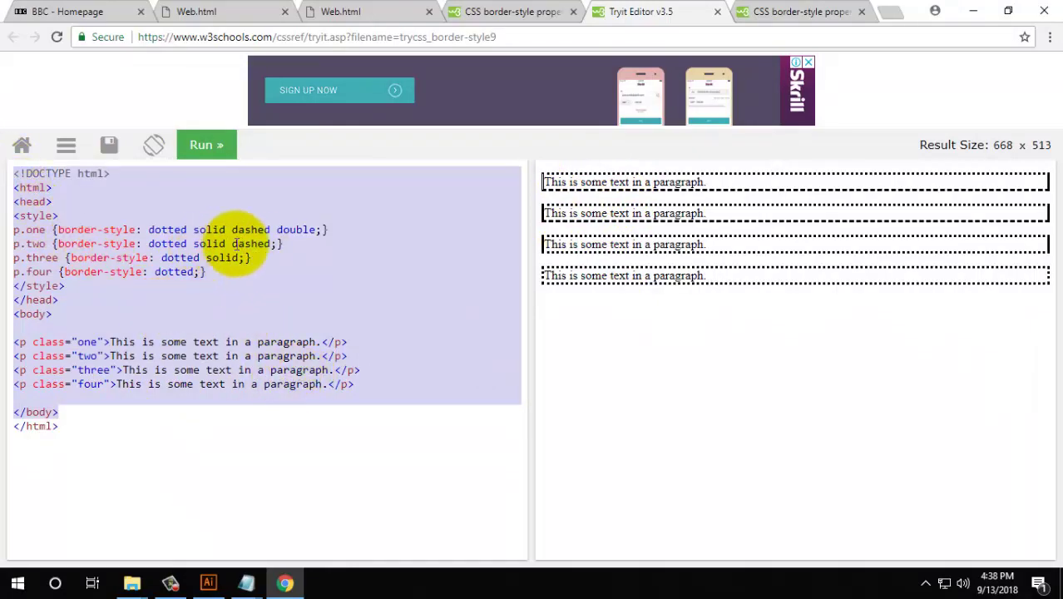
{"action": "left_click", "coordinate": [632, 307]}
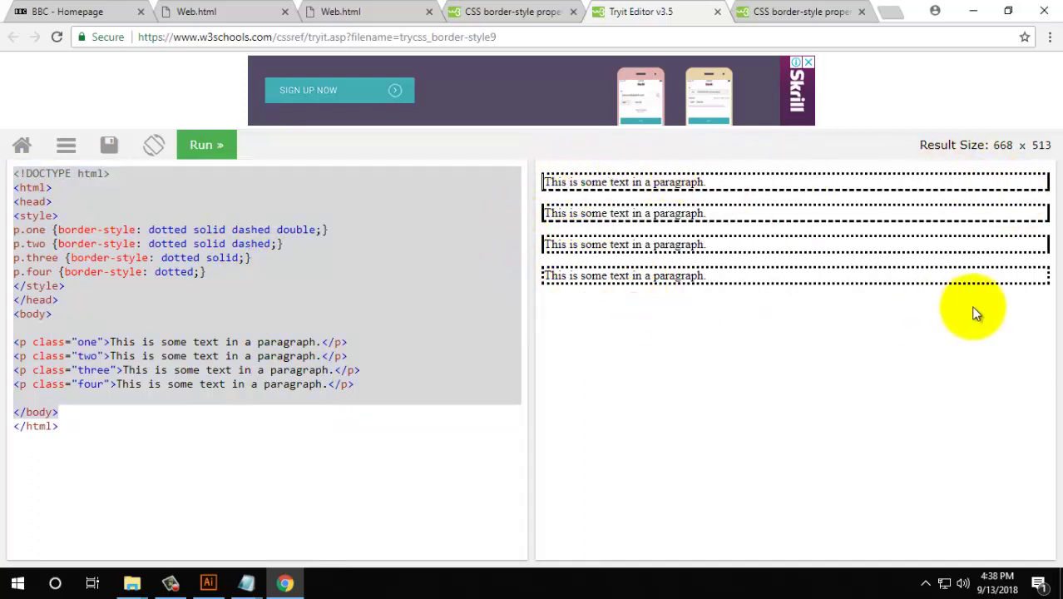
{"action": "left_click", "coordinate": [112, 487]}
{"action": "left_click_drag", "start_coordinate": [77, 432], "coordinate": [13, 172]}
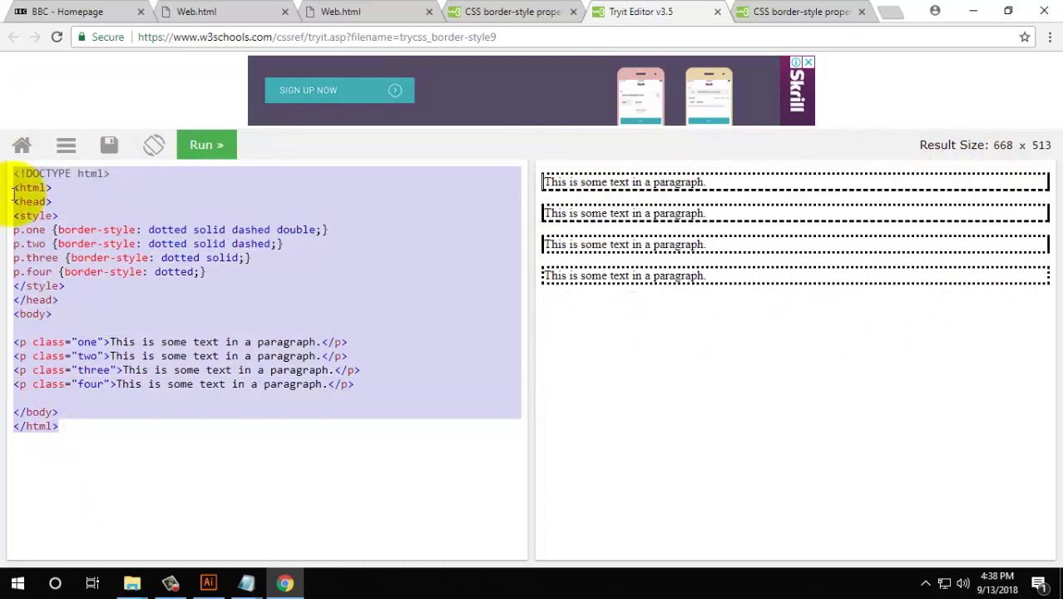
{"action": "mouse_move", "coordinate": [74, 427]}
{"action": "left_mouse_down"}
{"action": "mouse_move", "coordinate": [2, 218]}
{"action": "mouse_move", "coordinate": [6, 173]}
{"action": "left_mouse_up"}
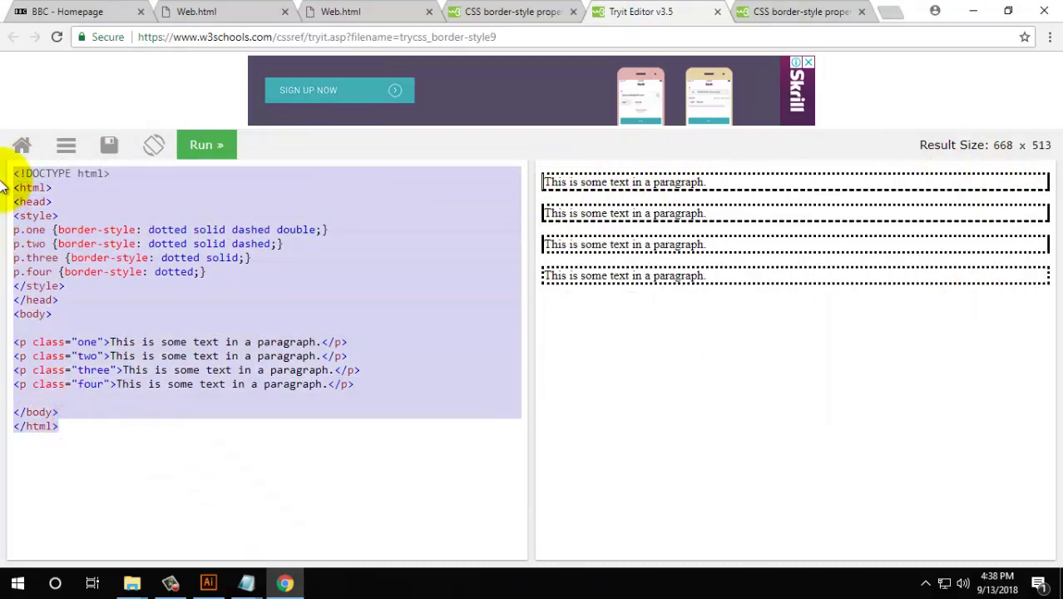
{"action": "left_click", "coordinate": [593, 350]}
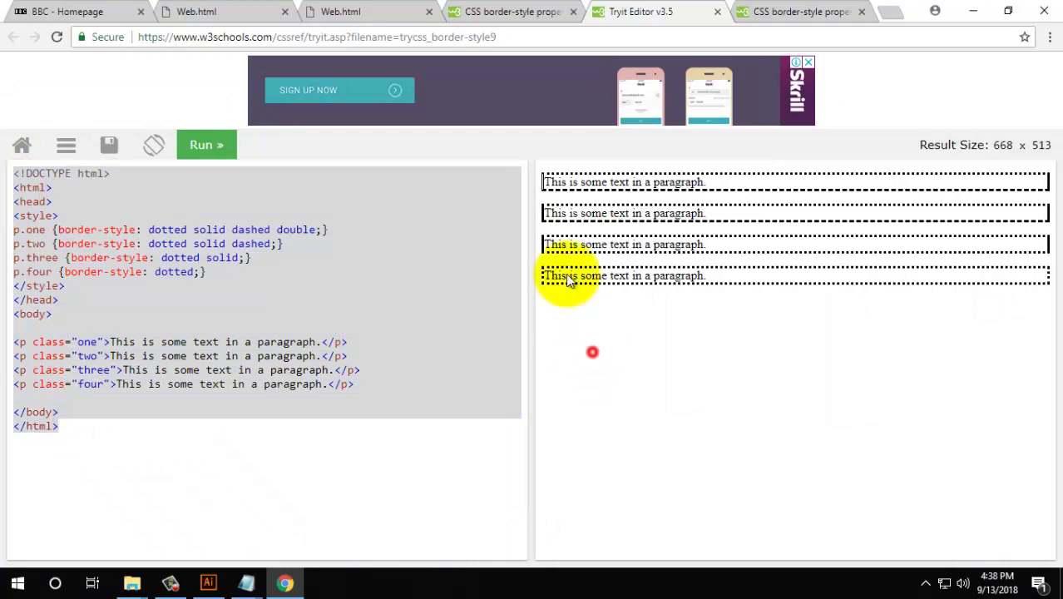
{"action": "left_click", "coordinate": [208, 582]}
{"action": "left_click", "coordinate": [256, 221]}
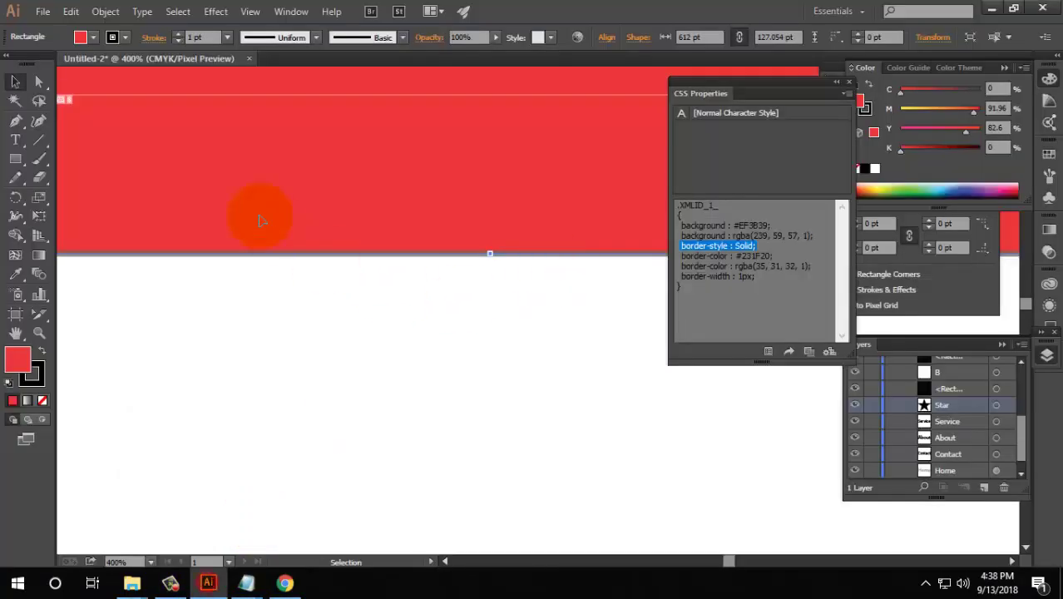
Recheck the Tryit code, then give the red header rectangle a 5 pt stroke weight
{"action": "left_click", "coordinate": [284, 582]}
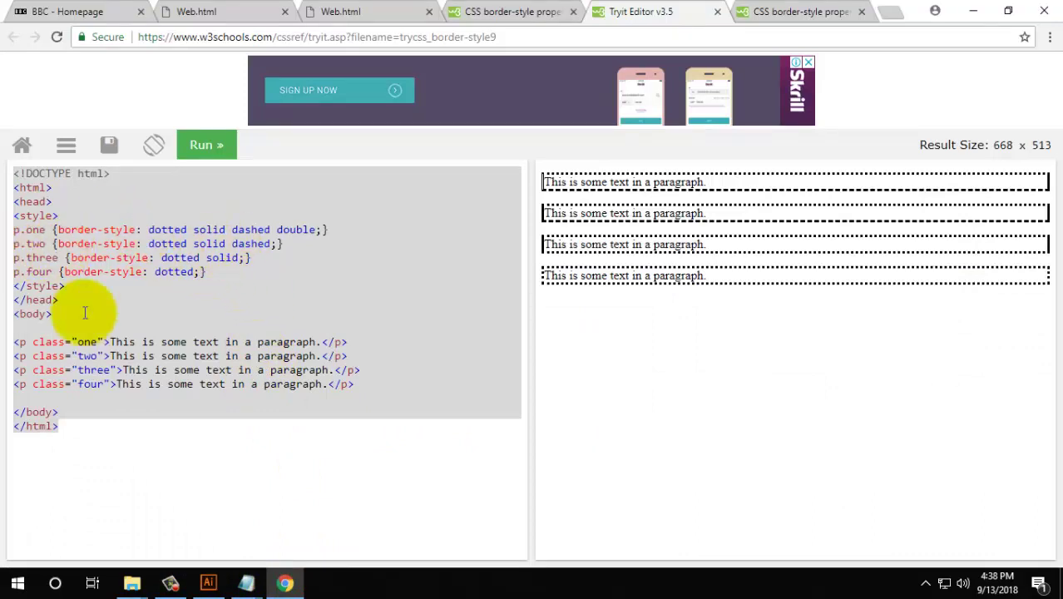
{"action": "mouse_move", "coordinate": [80, 428]}
{"action": "left_mouse_down"}
{"action": "mouse_move", "coordinate": [7, 202]}
{"action": "mouse_move", "coordinate": [14, 165]}
{"action": "left_mouse_up"}
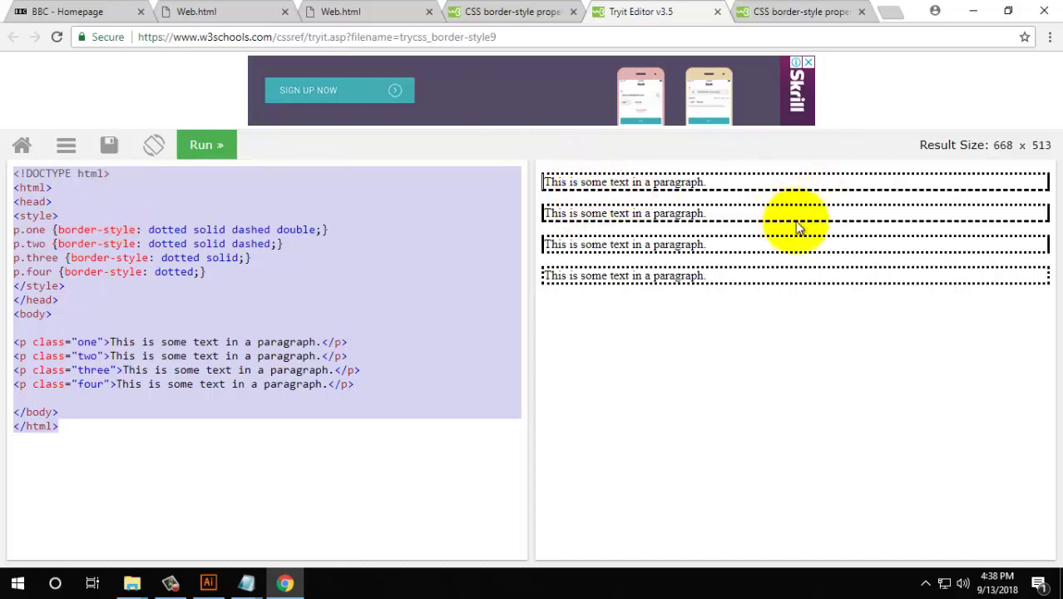
{"action": "left_click", "coordinate": [208, 582]}
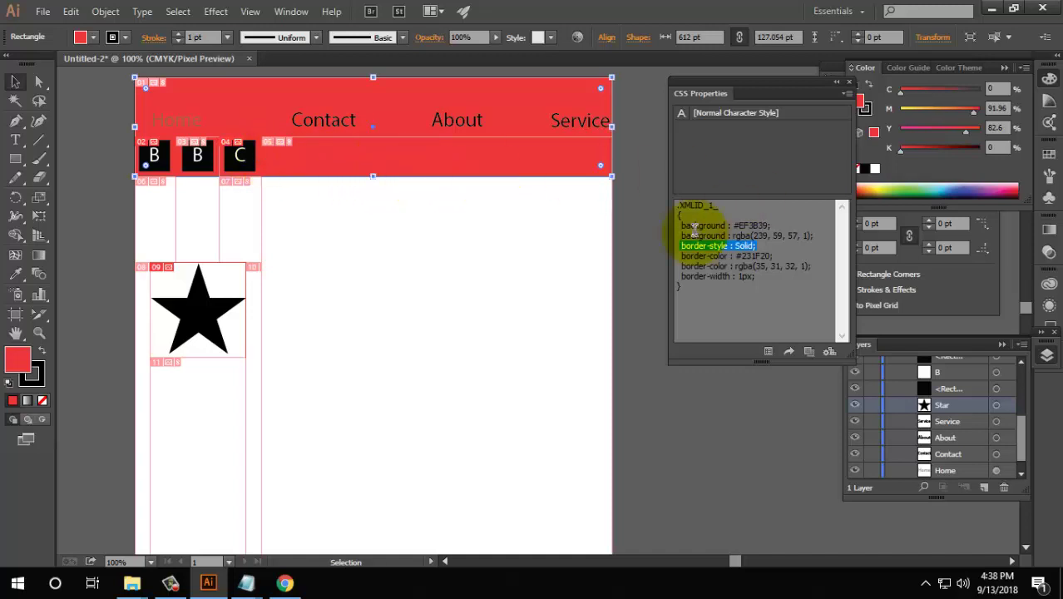
{"action": "scroll", "coordinate": [570, 195], "scroll_direction": "up", "scroll_amount": 3, "text": "alt"}
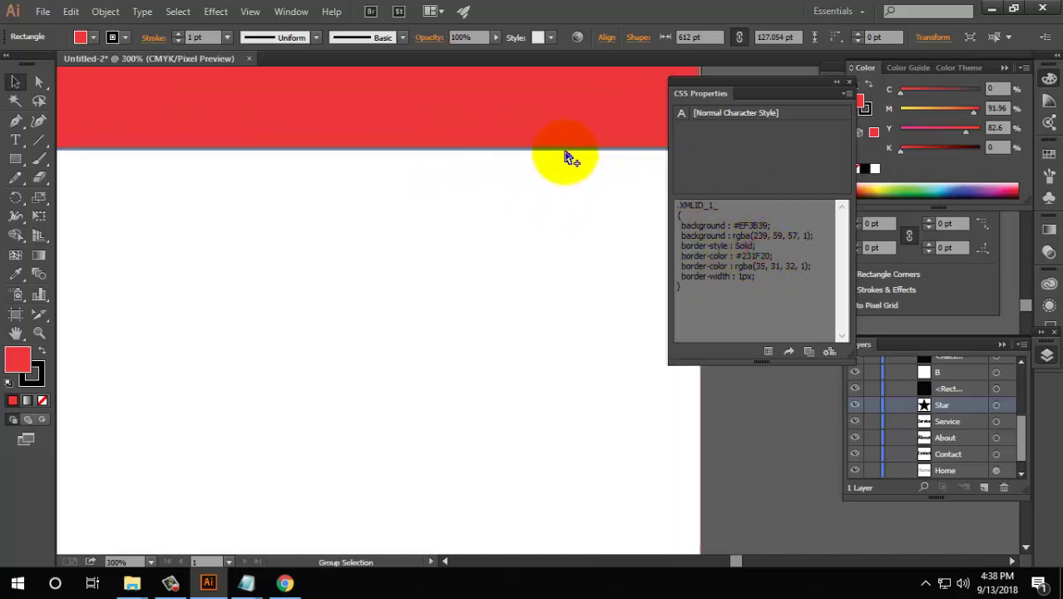
{"action": "left_click", "coordinate": [178, 34]}
{"action": "left_click", "coordinate": [178, 34]}
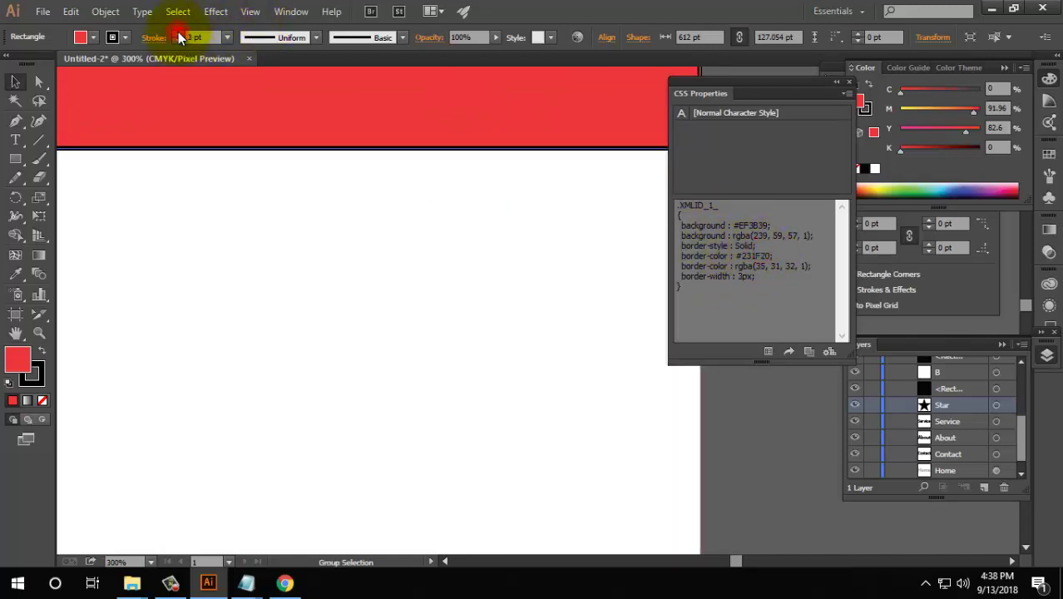
{"action": "key", "text": "ctrl+1"}
{"action": "mouse_move", "coordinate": [259, 187]}
{"action": "left_mouse_down"}
{"action": "mouse_move", "coordinate": [491, 394]}
{"action": "mouse_move", "coordinate": [491, 384]}
{"action": "left_mouse_up"}
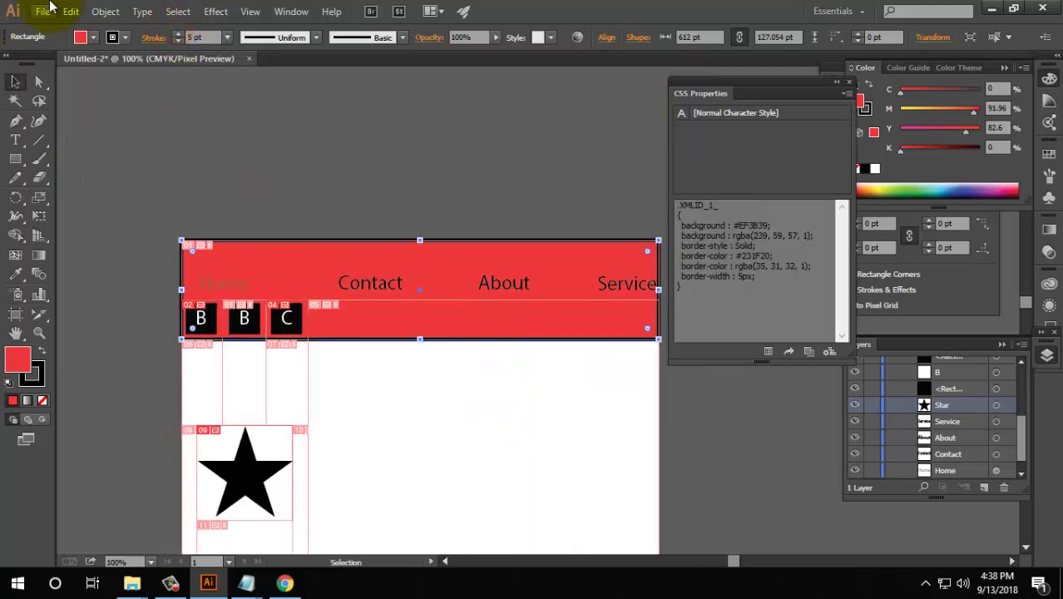
Make the header bar's border dashed with a 12 pt dash and 21 pt gap
{"action": "left_click", "coordinate": [155, 38]}
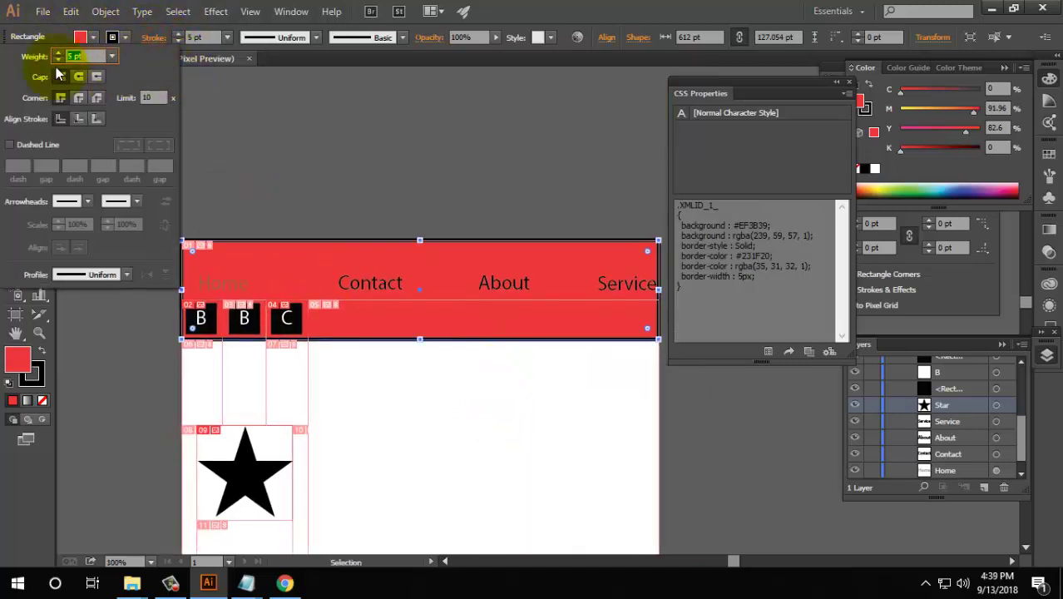
{"action": "left_click", "coordinate": [12, 144]}
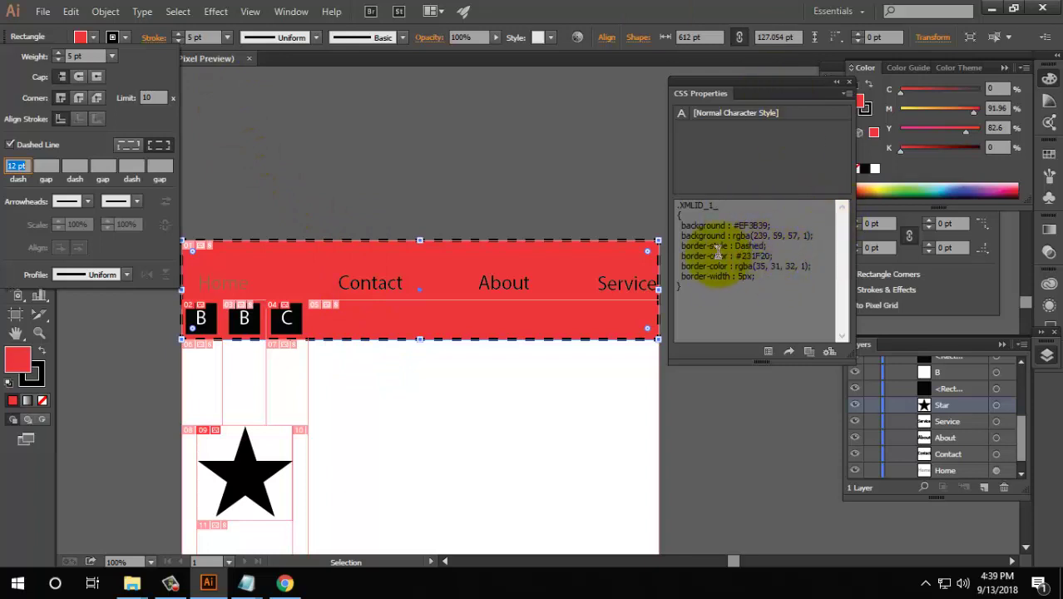
{"action": "left_click", "coordinate": [688, 243]}
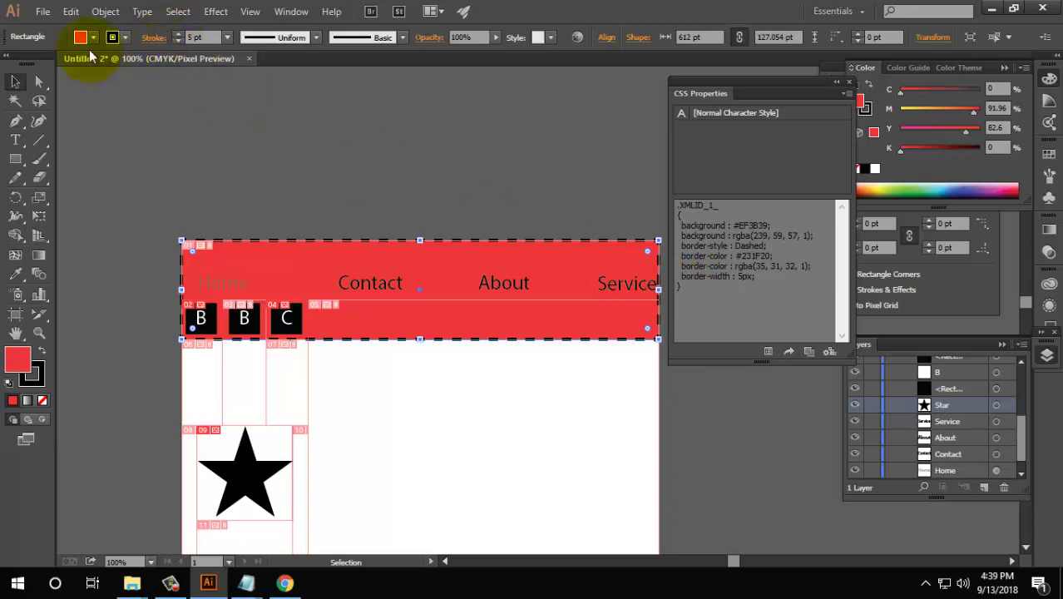
{"action": "left_click", "coordinate": [143, 38]}
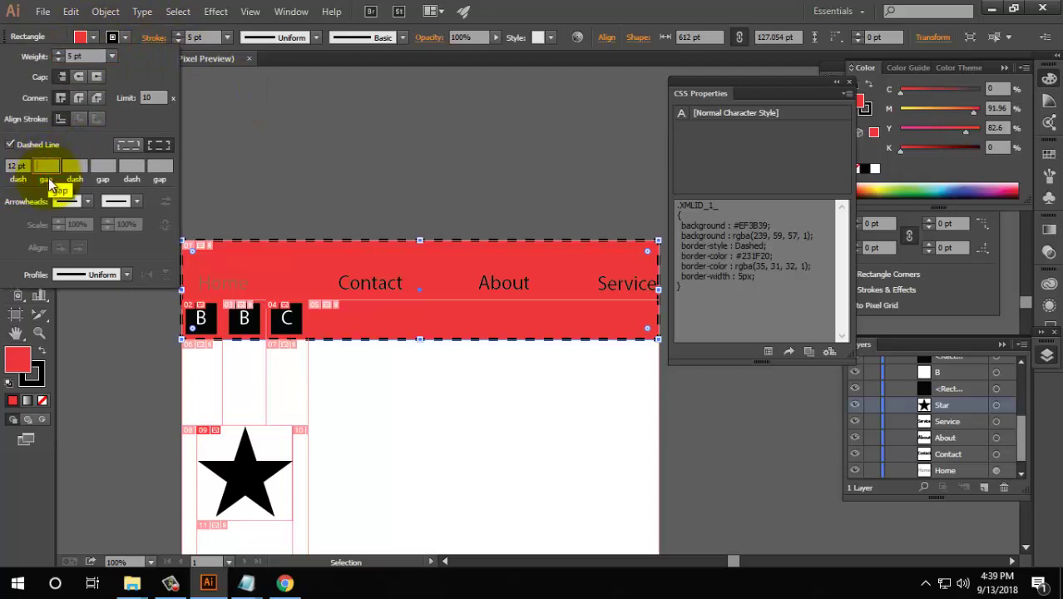
{"action": "type", "text": "4"}
{"action": "left_click", "coordinate": [339, 356]}
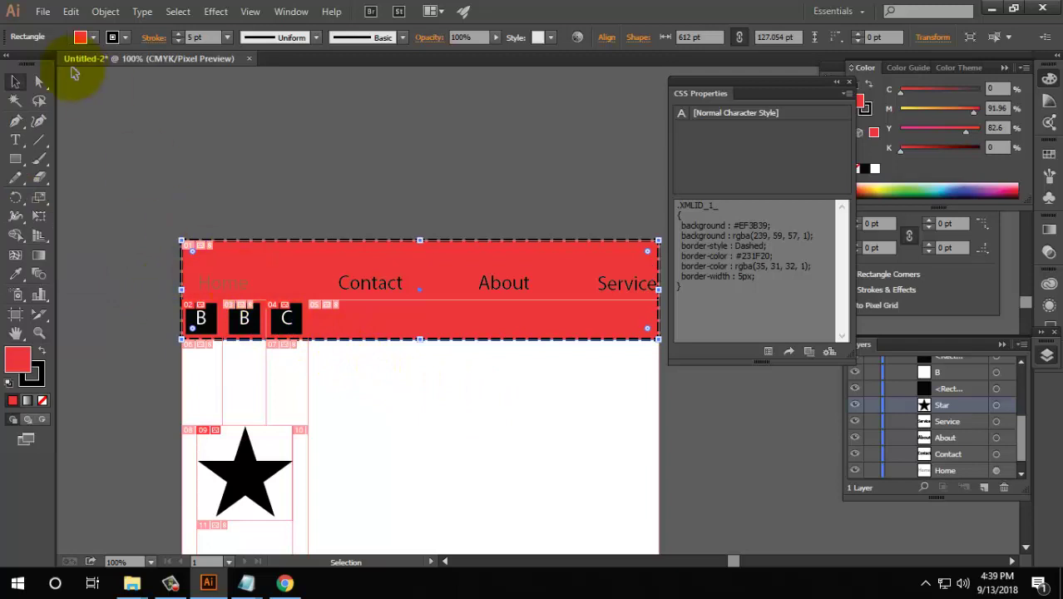
{"action": "left_click", "coordinate": [153, 37]}
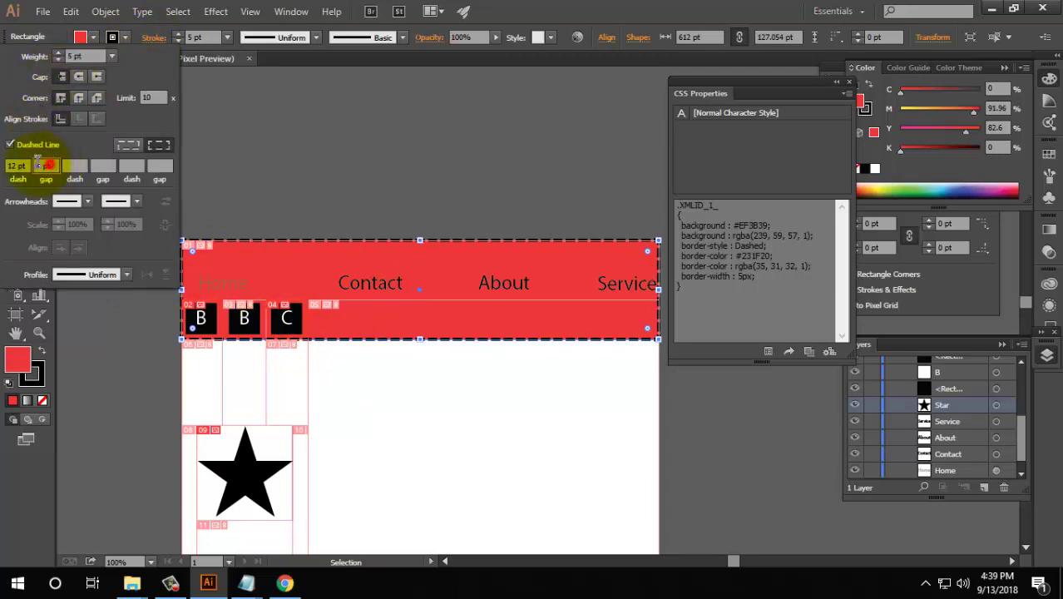
{"action": "left_click", "coordinate": [47, 165]}
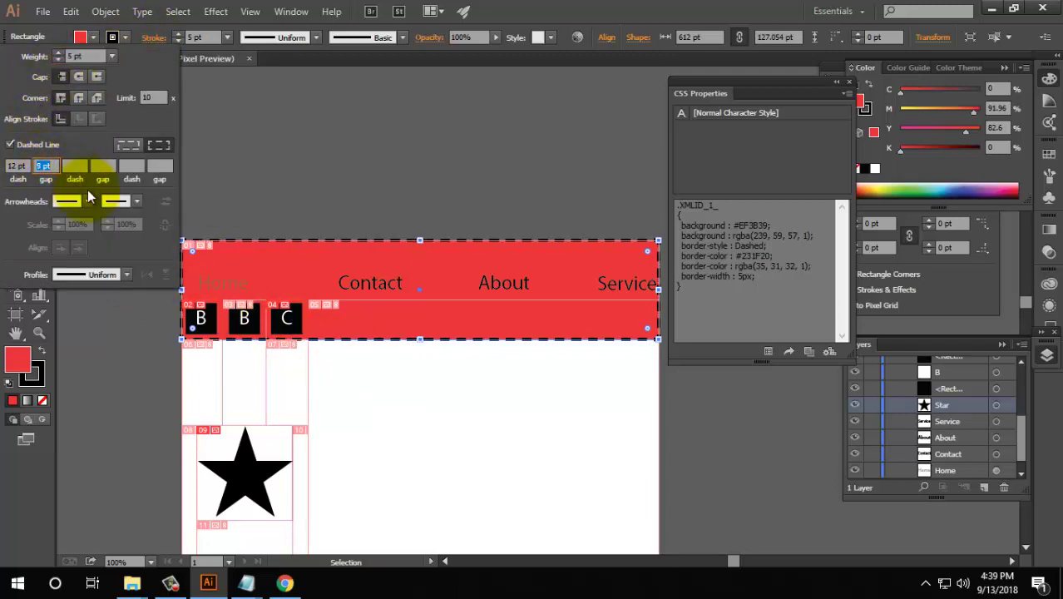
{"action": "key", "text": "Up"}
{"action": "key", "text": "Up"}
{"action": "key", "text": "Up"}
{"action": "key", "text": "Up"}
{"action": "key", "text": "Up"}
{"action": "key", "text": "Up"}
{"action": "key", "text": "Up"}
{"action": "key", "text": "Up"}
{"action": "key", "text": "Up"}
{"action": "key", "text": "Up"}
{"action": "key", "text": "Up"}
{"action": "key", "text": "Up"}
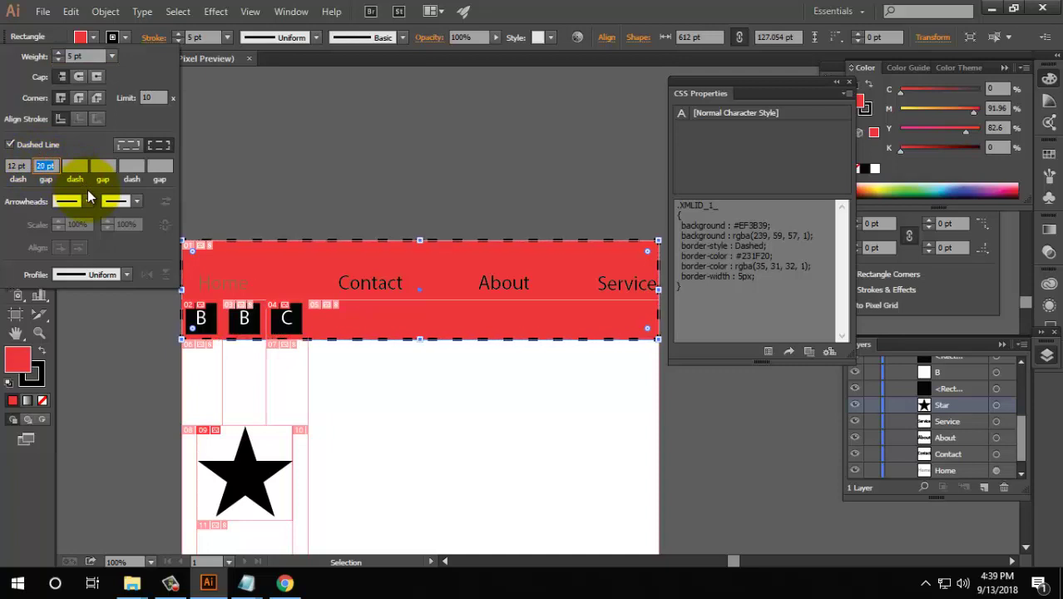
{"action": "key", "text": "Up"}
{"action": "key", "text": "Up"}
{"action": "key", "text": "Up"}
{"action": "key", "text": "Down"}
{"action": "key", "text": "Down"}
{"action": "key", "text": "Down"}
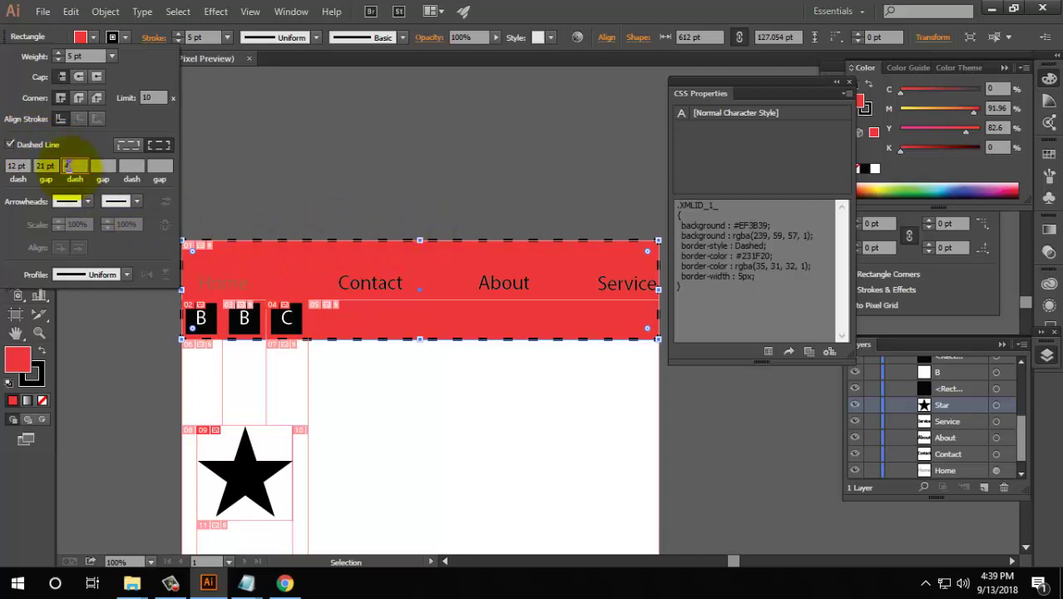
{"action": "type", "text": "4"}
Set the second dash length of the header border to 10 pt
{"action": "left_click", "coordinate": [146, 226]}
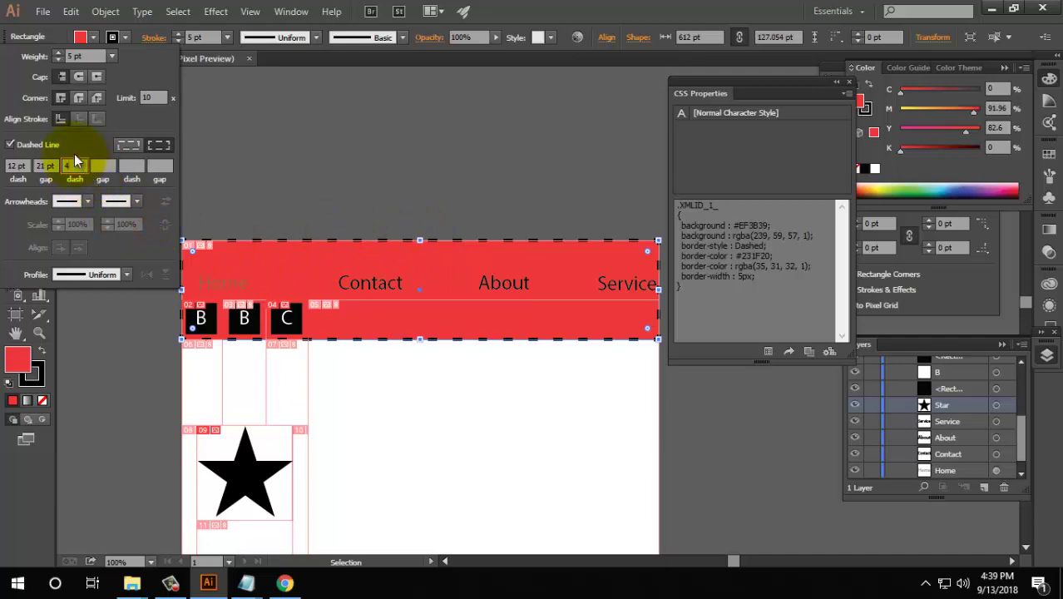
{"action": "left_click", "coordinate": [102, 164]}
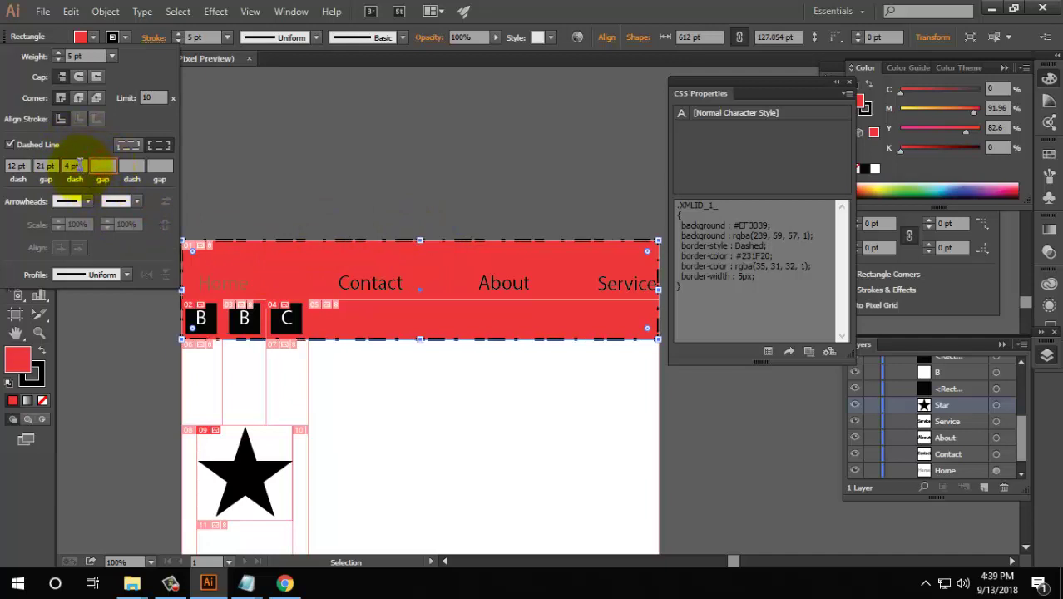
{"action": "left_click", "coordinate": [71, 166]}
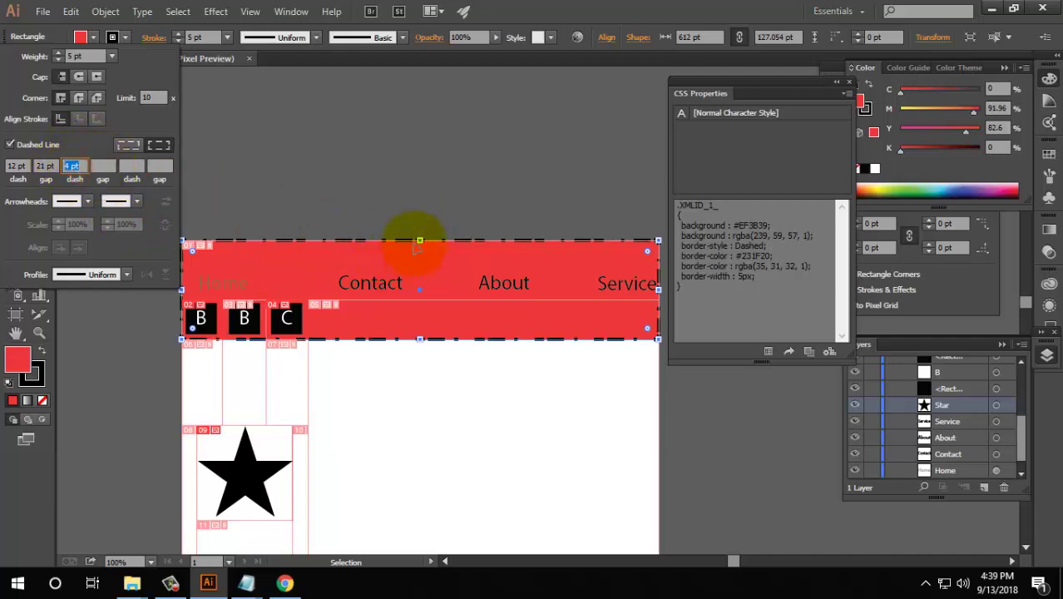
{"action": "key", "text": "Up"}
{"action": "key", "text": "Up"}
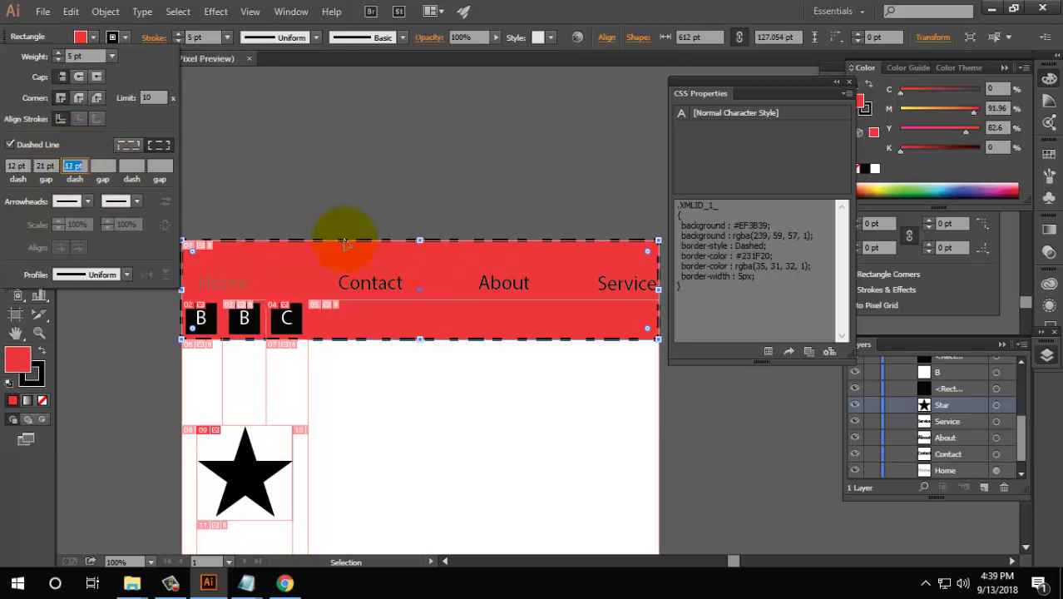
{"action": "key", "text": "Up"}
{"action": "key", "text": "Up"}
{"action": "key", "text": "Up"}
{"action": "key", "text": "Up"}
{"action": "key", "text": "Up"}
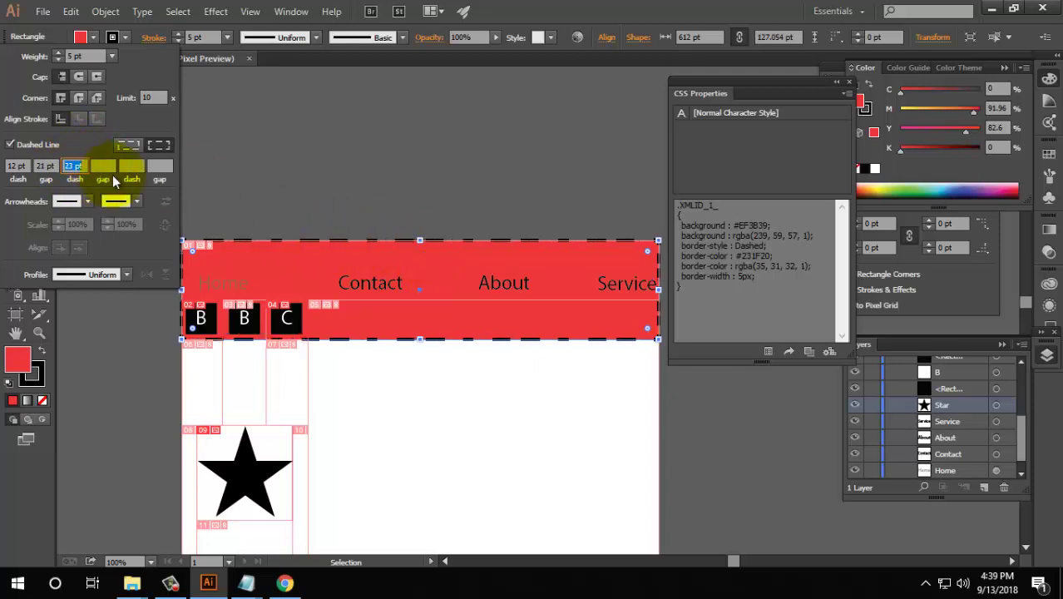
{"action": "key", "text": "Up"}
{"action": "key", "text": "Up"}
{"action": "key", "text": "Up"}
{"action": "key", "text": "Up"}
{"action": "key", "text": "Up"}
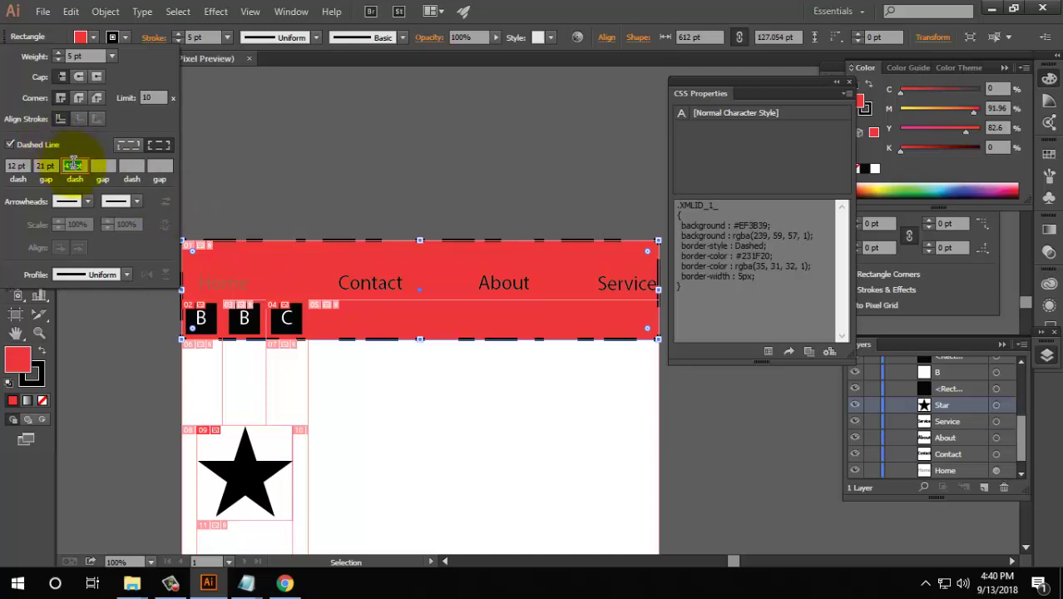
{"action": "left_click", "coordinate": [75, 165]}
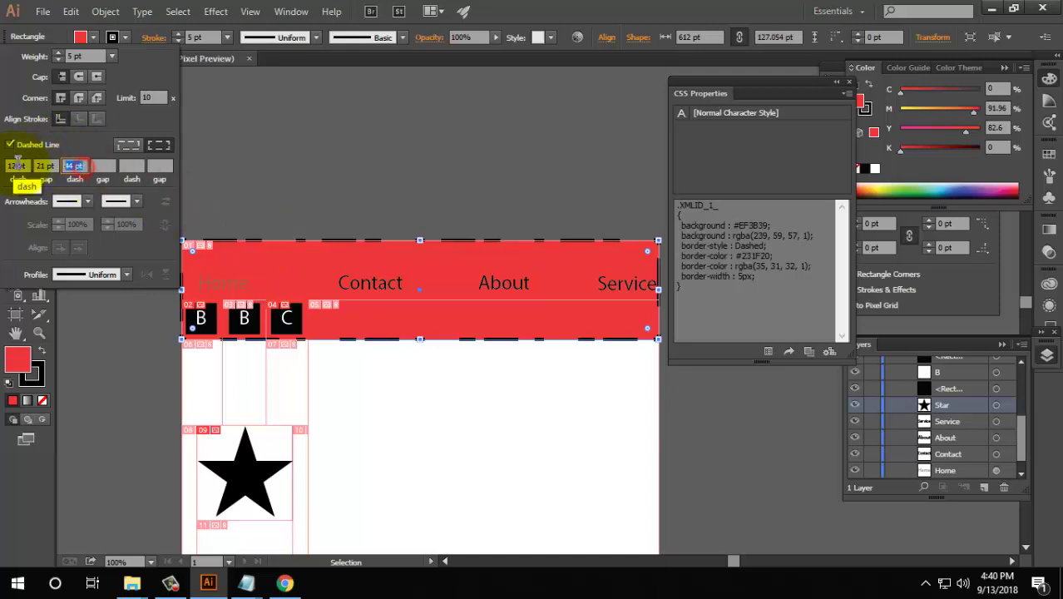
{"action": "type", "text": "10"}
{"action": "left_click", "coordinate": [101, 166]}
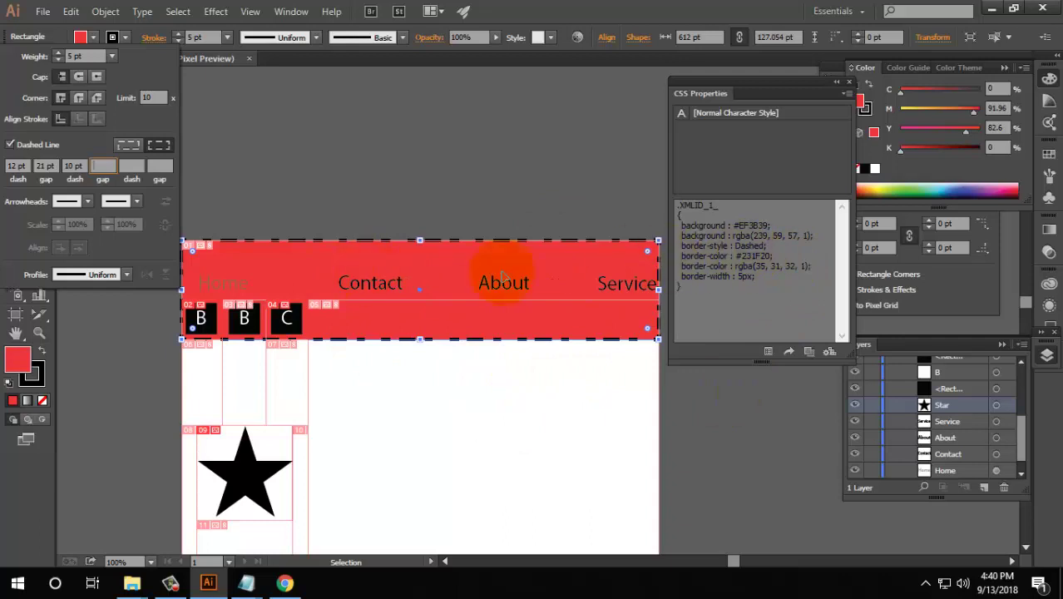
{"action": "left_click", "coordinate": [700, 241]}
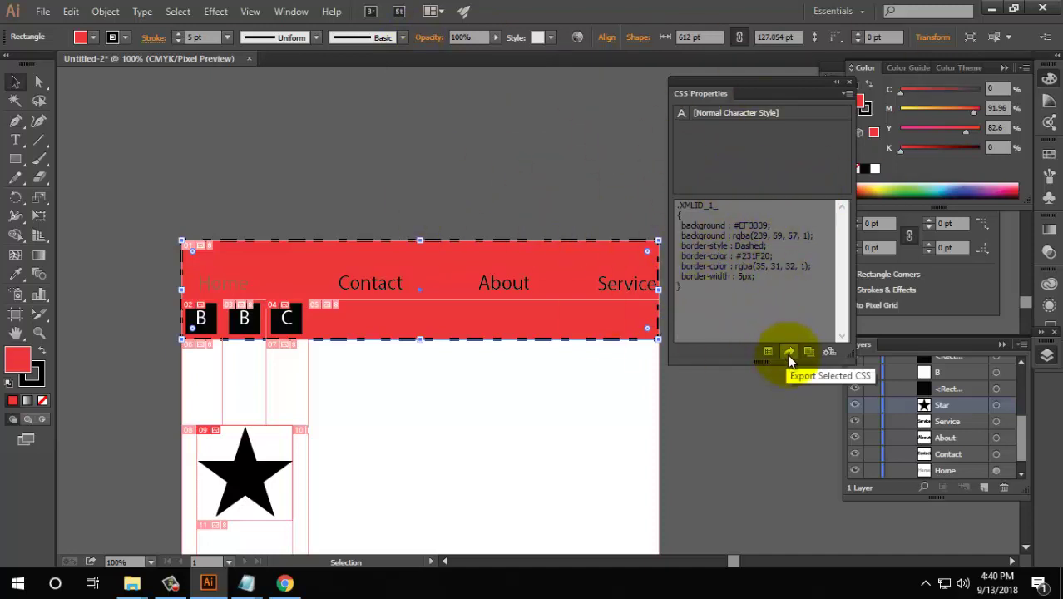
Export the header bar's selected CSS to a file on the Desktop
{"action": "left_click", "coordinate": [787, 353]}
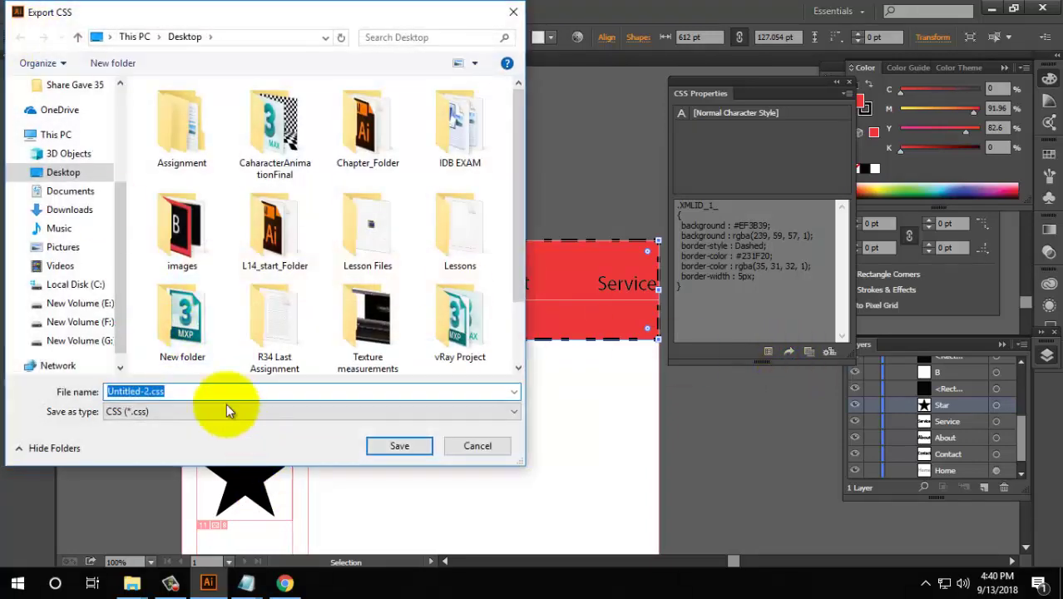
{"action": "scroll", "coordinate": [232, 332], "scroll_direction": "down", "scroll_amount": 2}
{"action": "left_click", "coordinate": [391, 445]}
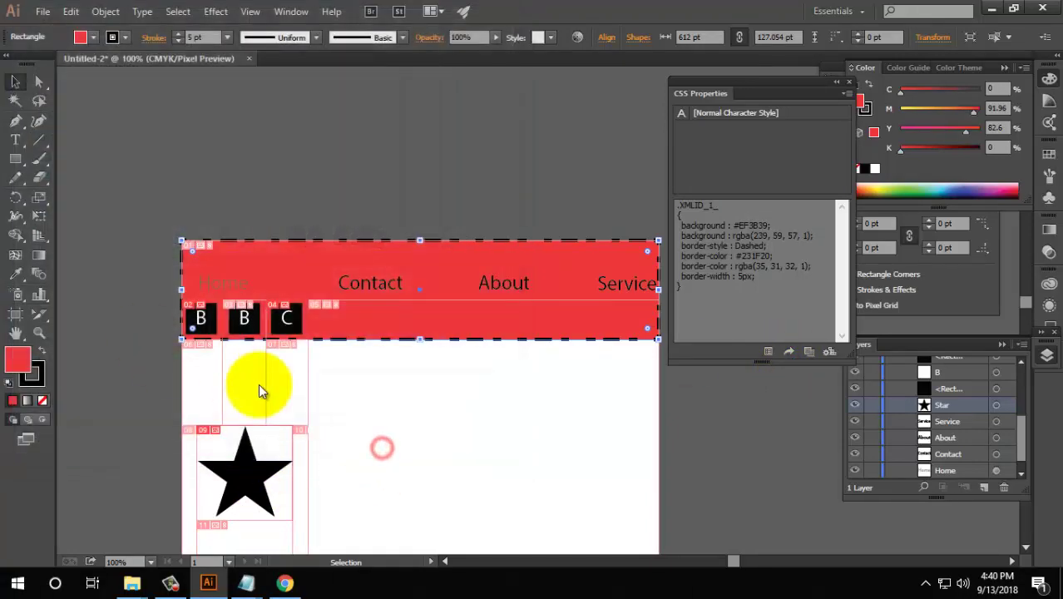
{"action": "left_click", "coordinate": [582, 470]}
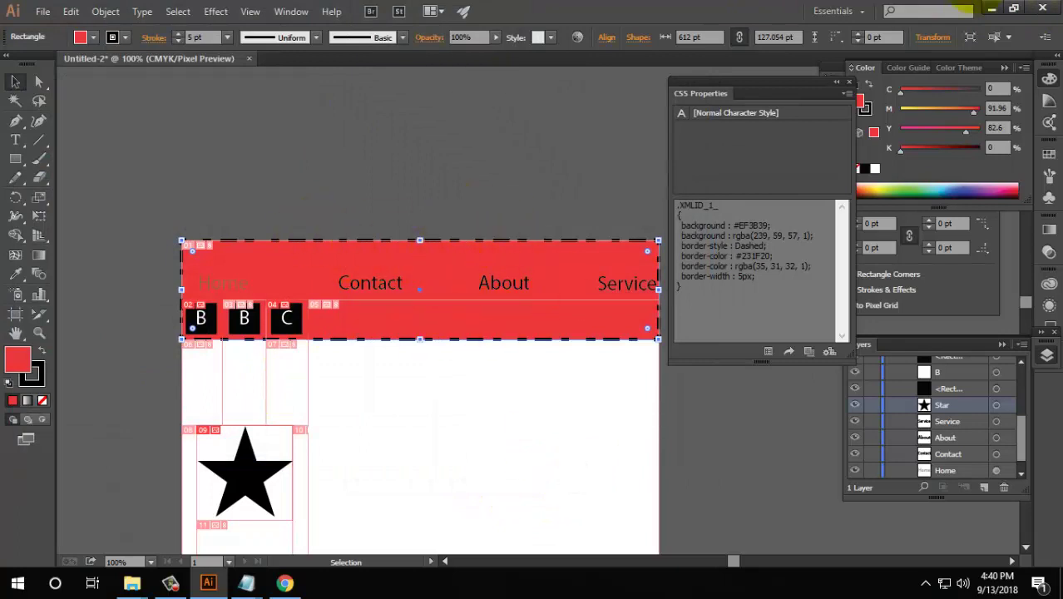
Open the exported Untitled-2.css file from the desktop in Notepad
{"action": "left_click", "coordinate": [990, 7]}
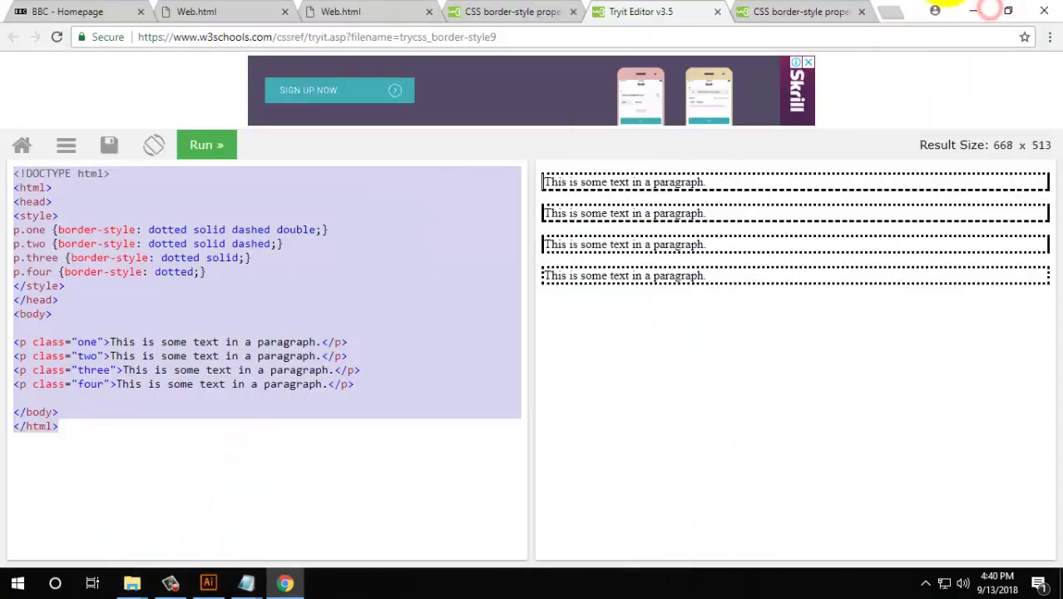
{"action": "left_click", "coordinate": [977, 5]}
{"action": "left_click", "coordinate": [741, 84]}
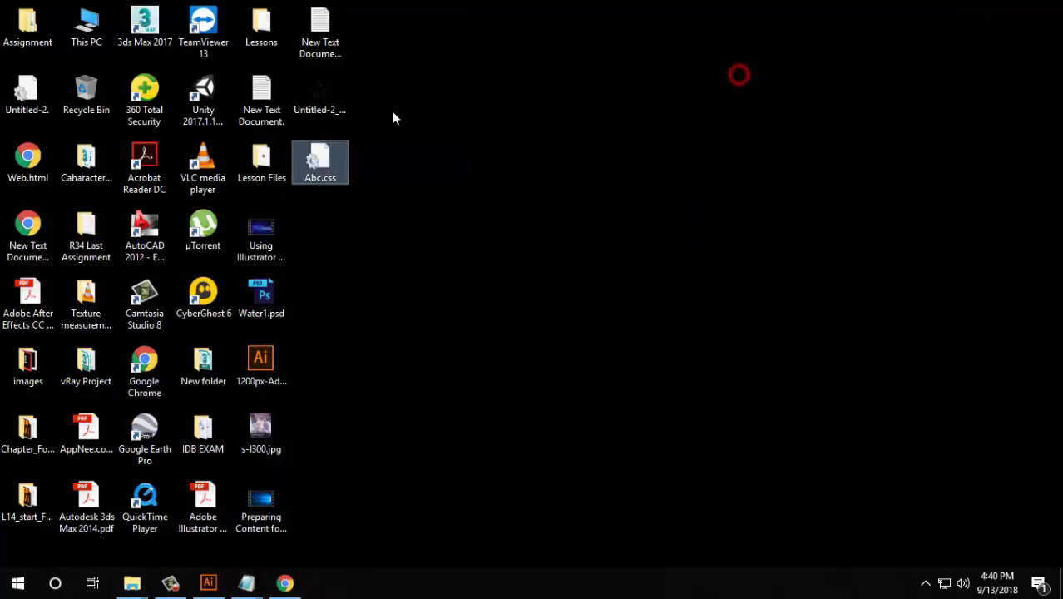
{"action": "left_click", "coordinate": [331, 104]}
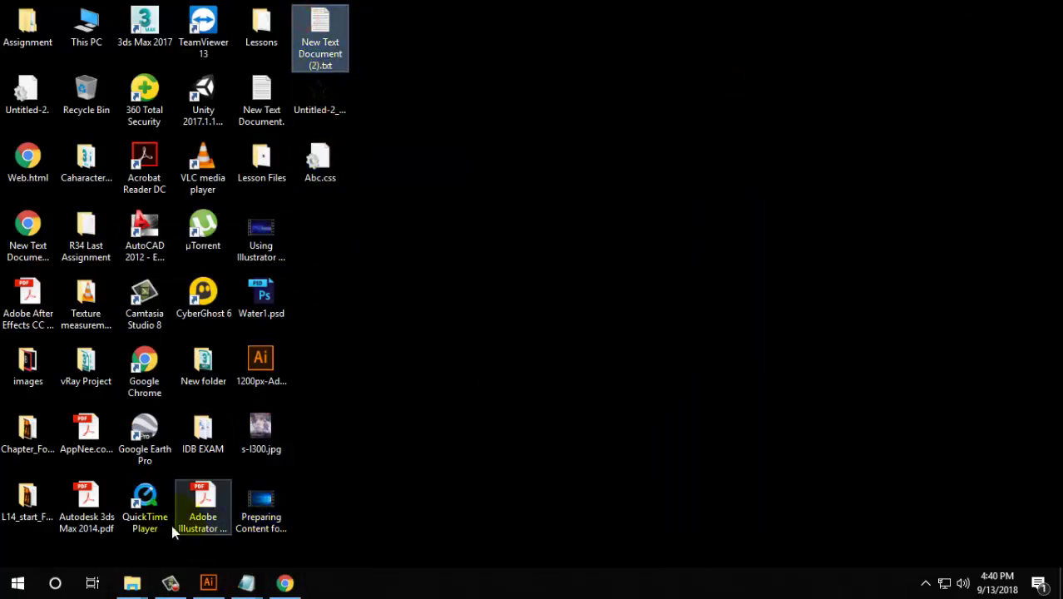
{"action": "left_click", "coordinate": [43, 98]}
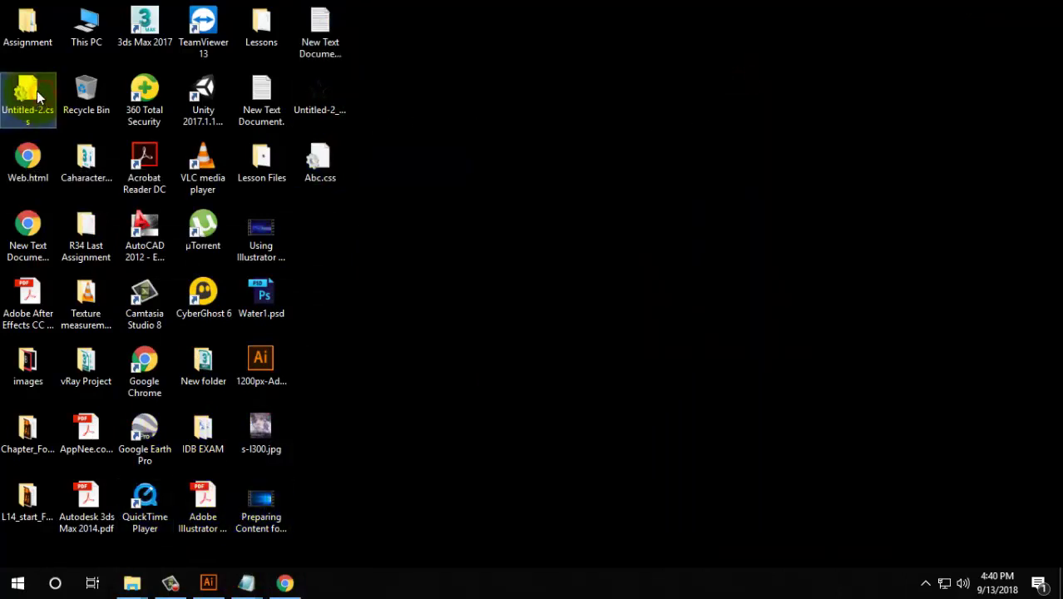
{"action": "double_click", "coordinate": [48, 89]}
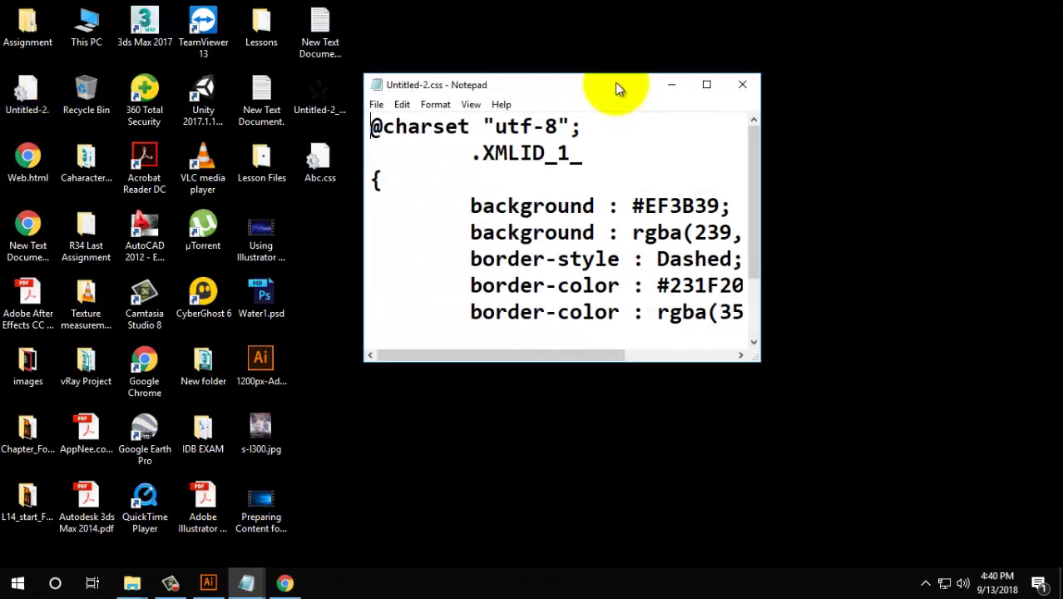
Maximize Notepad, select the rule declarations, and return to the browser
{"action": "left_click", "coordinate": [703, 86]}
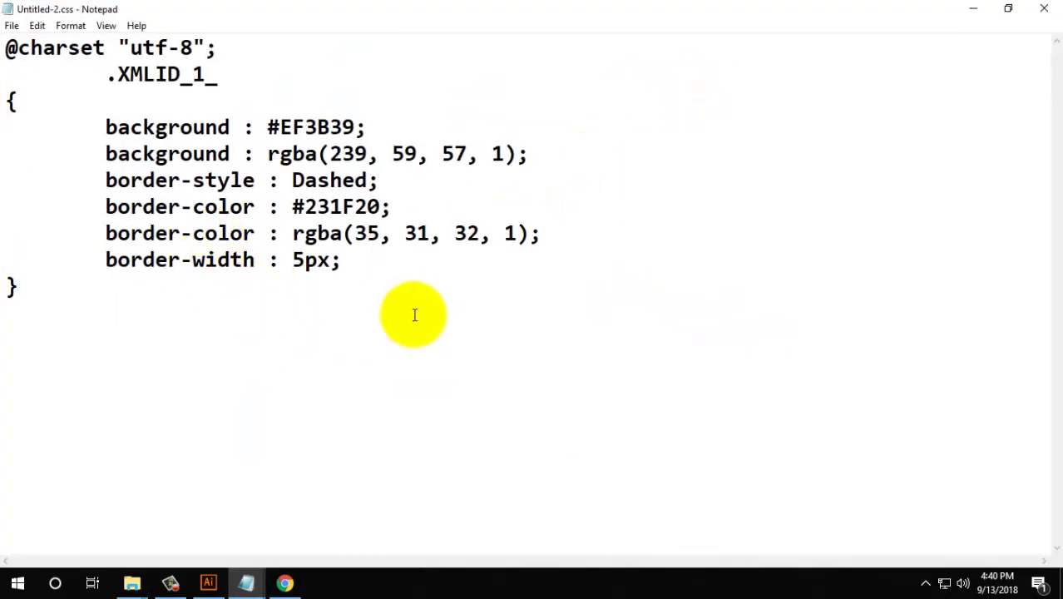
{"action": "left_click_drag", "start_coordinate": [391, 279], "coordinate": [193, 126]}
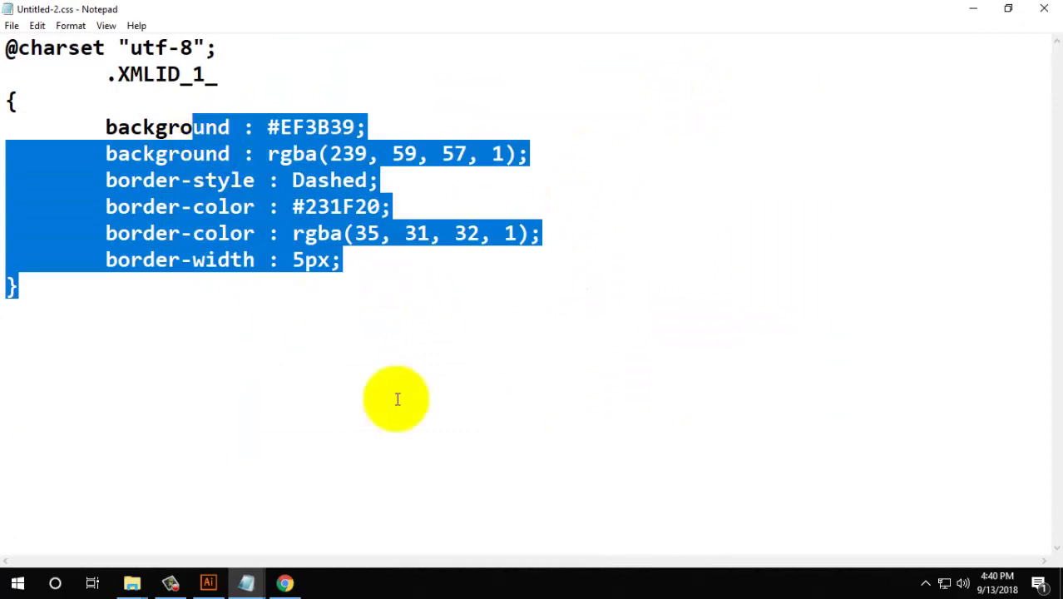
{"action": "mouse_move", "coordinate": [285, 583]}
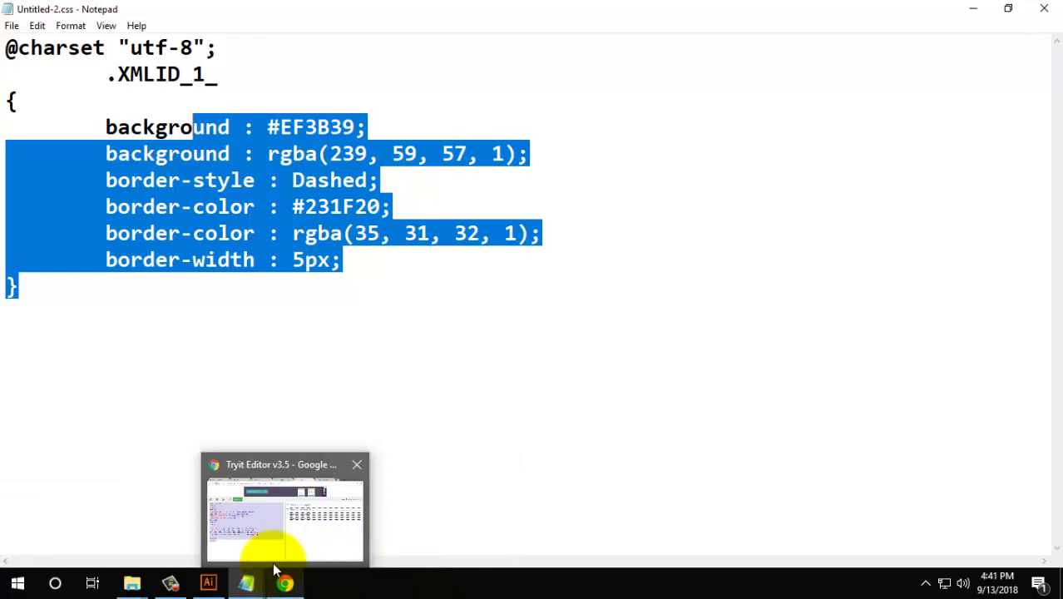
{"action": "left_click", "coordinate": [283, 578]}
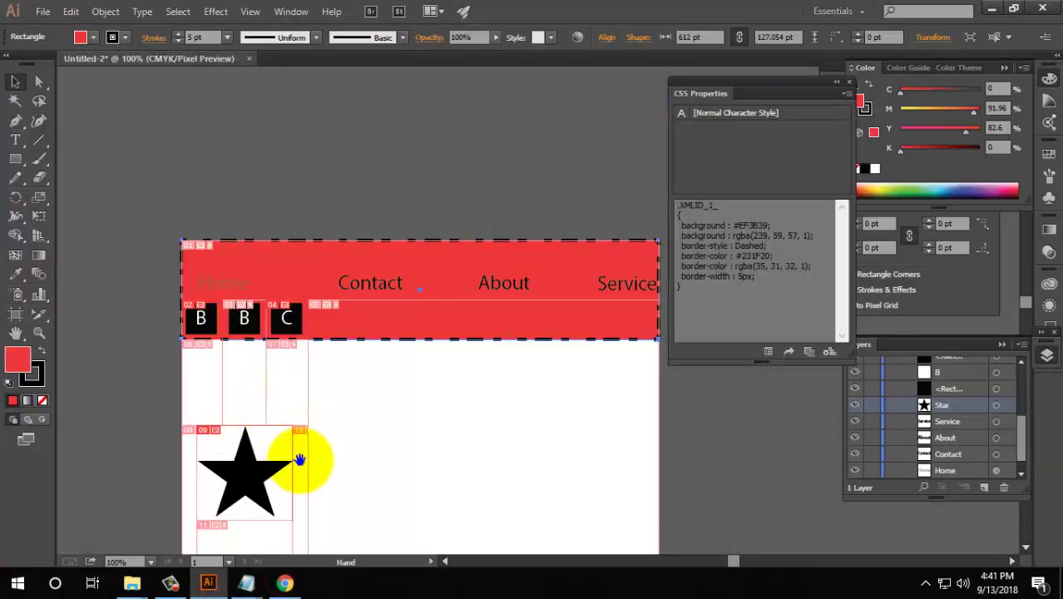
Select the black star and apply the Bevel Soft graphic style from Libraries
{"action": "left_click", "coordinate": [305, 449]}
{"action": "scroll", "coordinate": [305, 449], "scroll_direction": "down", "scroll_amount": 5}
{"action": "left_click", "coordinate": [318, 267]}
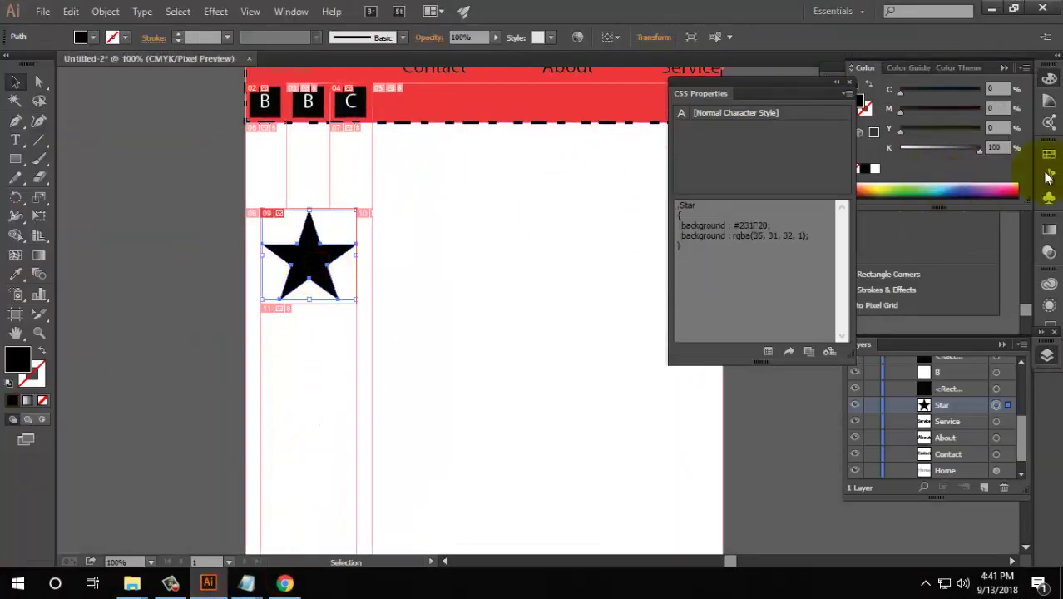
{"action": "left_click", "coordinate": [852, 82]}
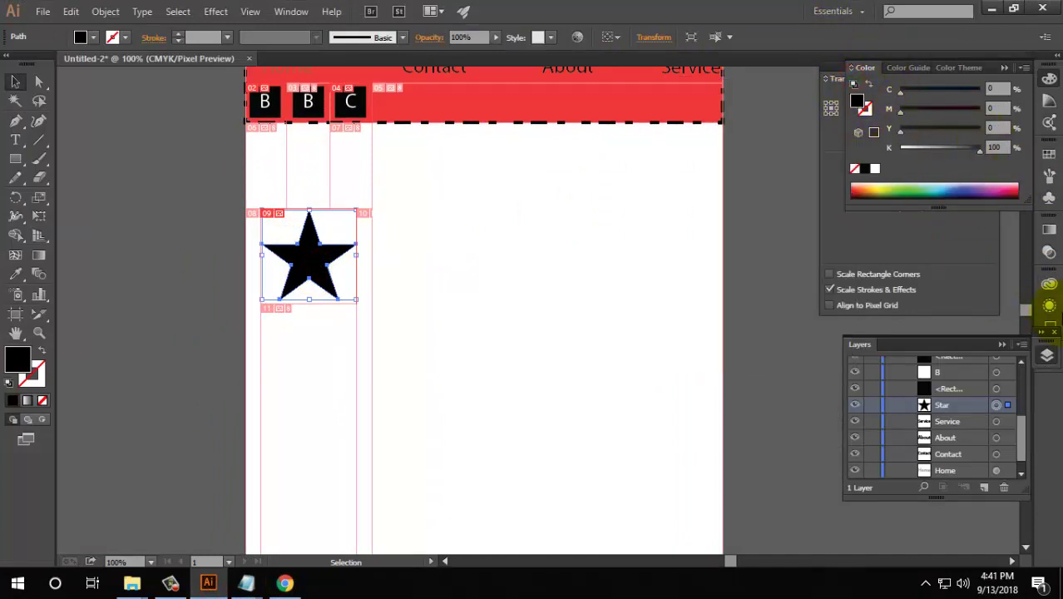
{"action": "left_click", "coordinate": [1048, 283]}
{"action": "left_click", "coordinate": [1051, 305]}
{"action": "left_click", "coordinate": [1049, 283]}
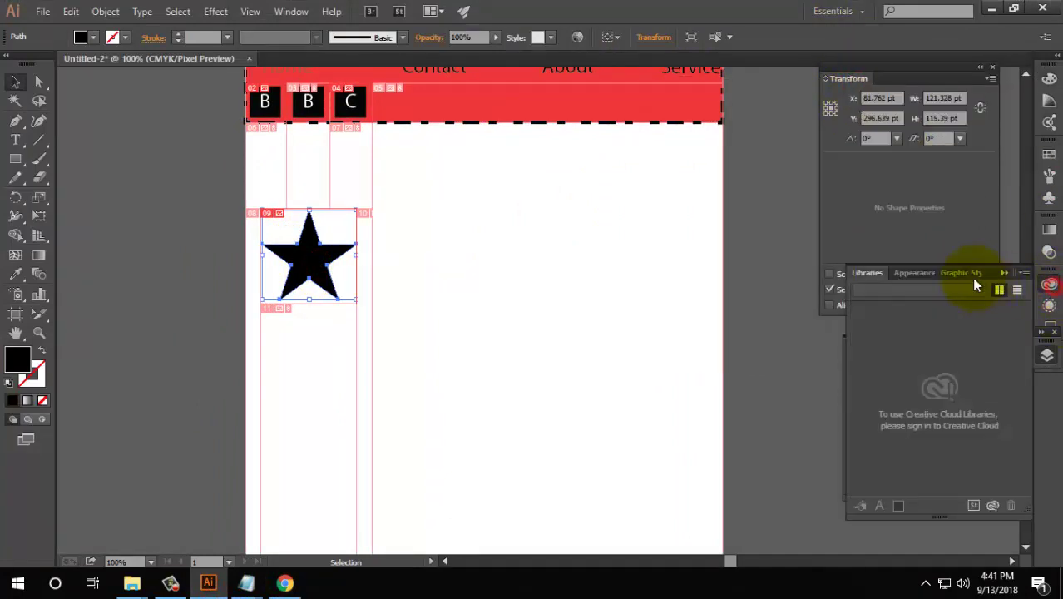
{"action": "left_click", "coordinate": [956, 272]}
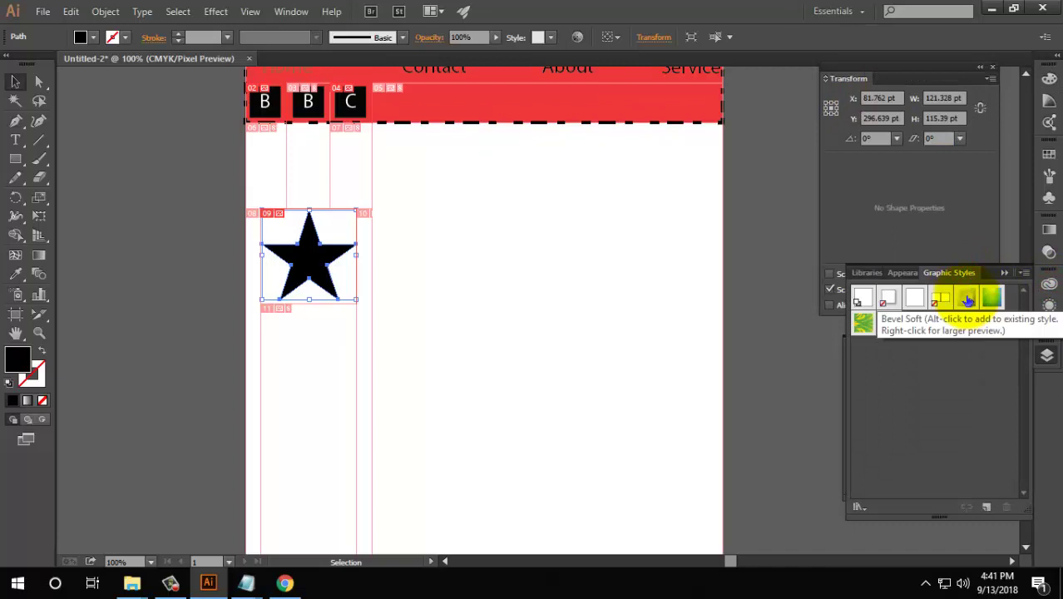
{"action": "left_click", "coordinate": [966, 300]}
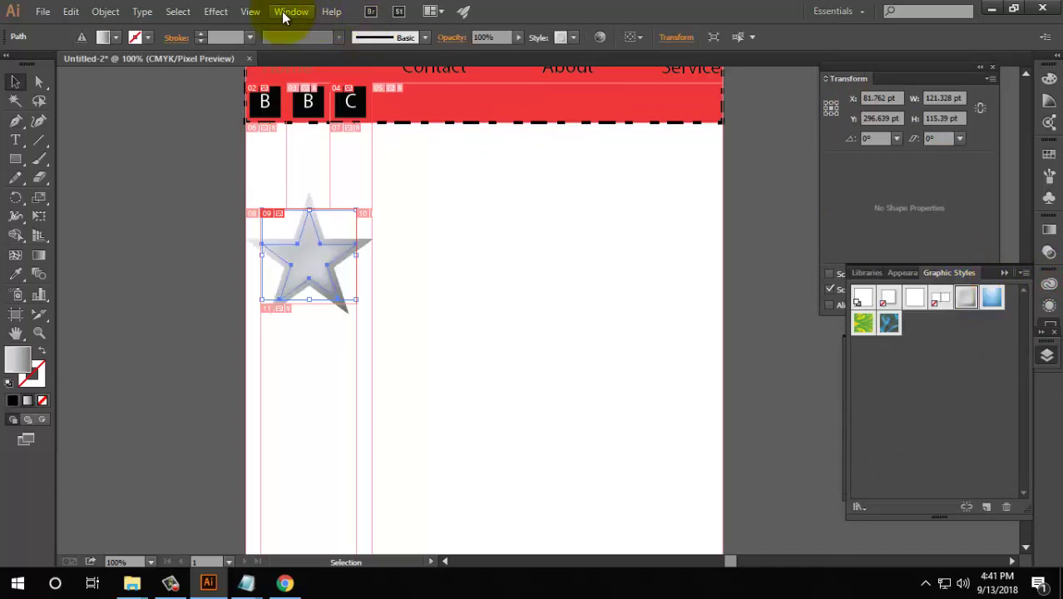
{"action": "left_click", "coordinate": [291, 11]}
Show the bevelled star's CSS in an enlarged CSS Properties panel and read its gradient rules
{"action": "left_click", "coordinate": [371, 110]}
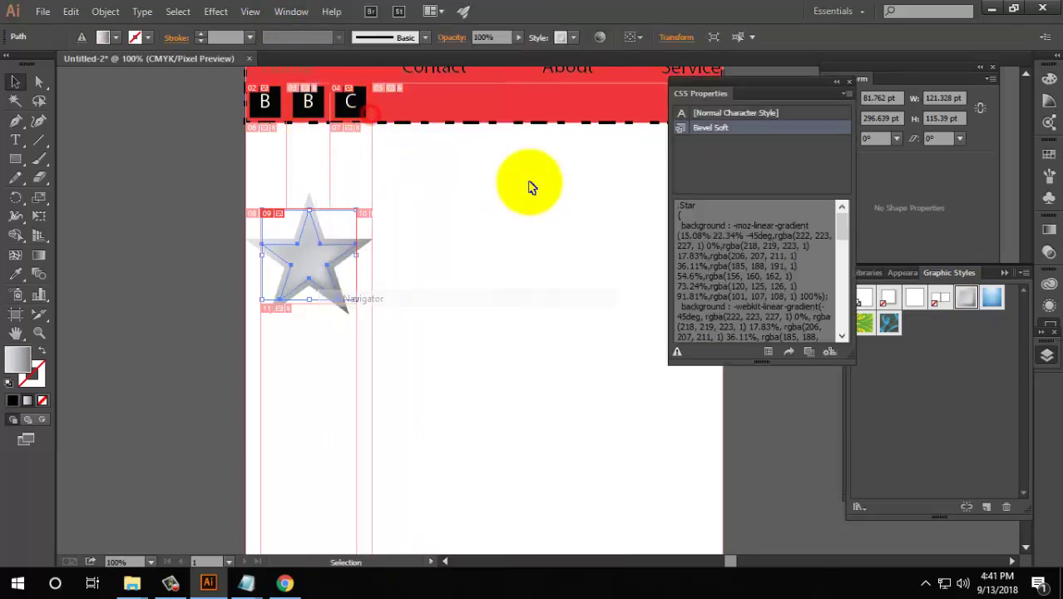
{"action": "mouse_move", "coordinate": [761, 363]}
{"action": "left_mouse_down"}
{"action": "mouse_move", "coordinate": [740, 395]}
{"action": "mouse_move", "coordinate": [748, 593]}
{"action": "left_mouse_up"}
{"action": "scroll", "coordinate": [823, 270], "scroll_direction": "down", "scroll_amount": 5}
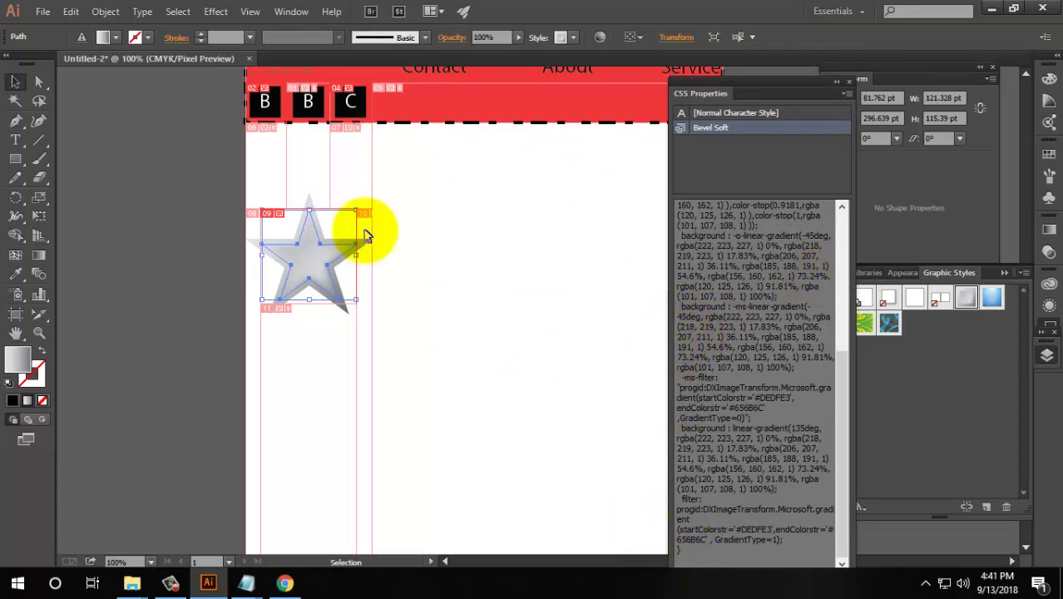
{"action": "scroll", "coordinate": [332, 249], "scroll_direction": "up", "scroll_amount": 6}
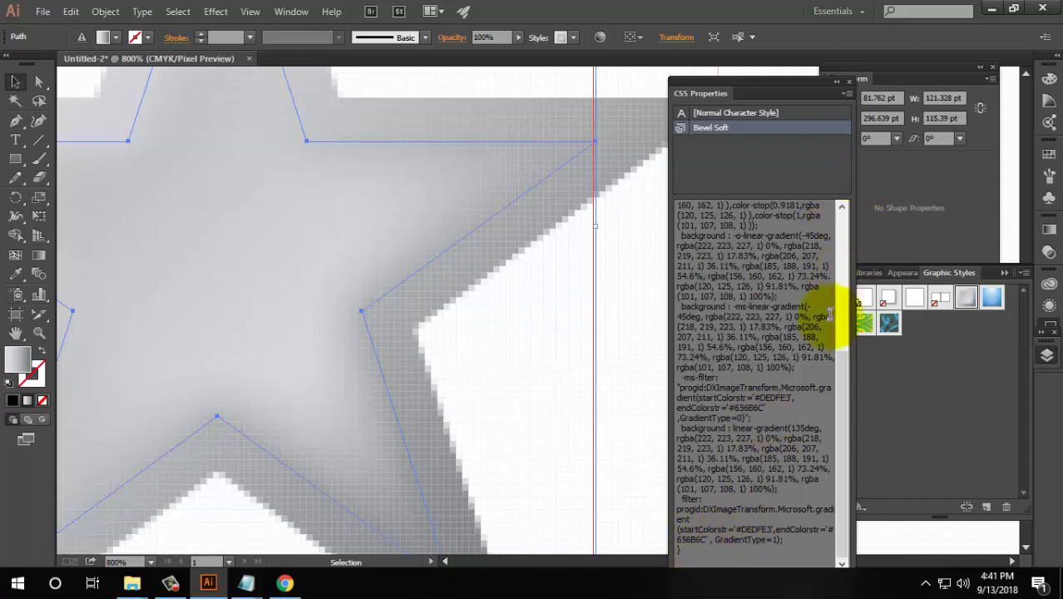
{"action": "scroll", "coordinate": [853, 385], "scroll_direction": "up", "scroll_amount": 3}
{"action": "scroll", "coordinate": [853, 391], "scroll_direction": "up", "scroll_amount": 3}
{"action": "scroll", "coordinate": [842, 499], "scroll_direction": "up", "scroll_amount": 3}
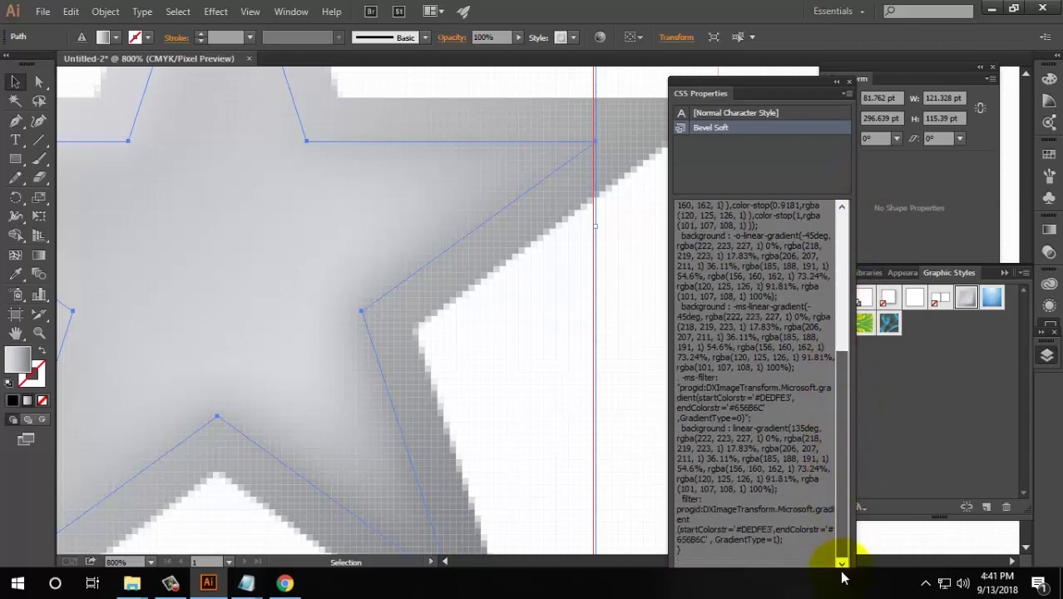
{"action": "scroll", "coordinate": [842, 316], "scroll_direction": "up", "scroll_amount": 3}
{"action": "left_click_drag", "start_coordinate": [842, 315], "coordinate": [848, 516]}
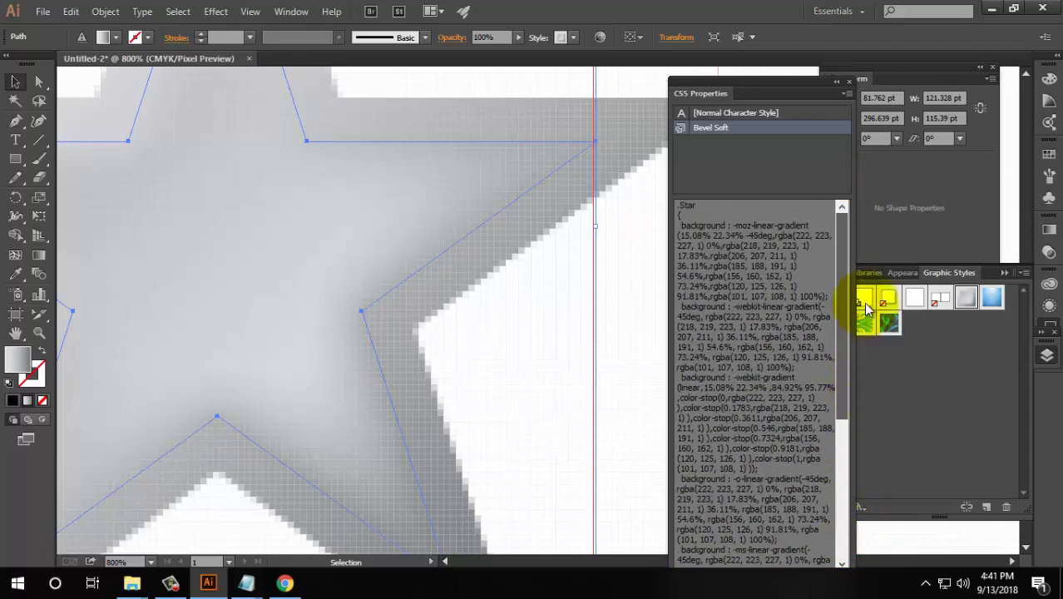
{"action": "scroll", "coordinate": [848, 520], "scroll_direction": "down", "scroll_amount": 2}
{"action": "scroll", "coordinate": [272, 261], "scroll_direction": "down", "scroll_amount": 3}
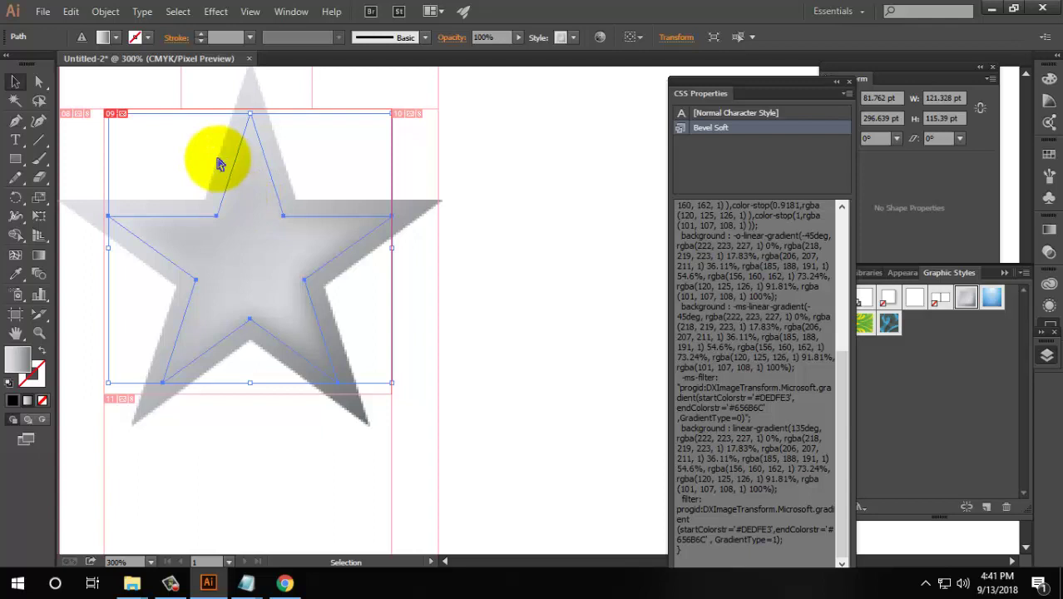
{"action": "key", "text": "ctrl+1"}
{"action": "scroll", "coordinate": [289, 371], "scroll_direction": "up", "scroll_amount": 3}
Select the red navigation bar and highlight its border CSS lines
{"action": "left_click", "coordinate": [302, 403]}
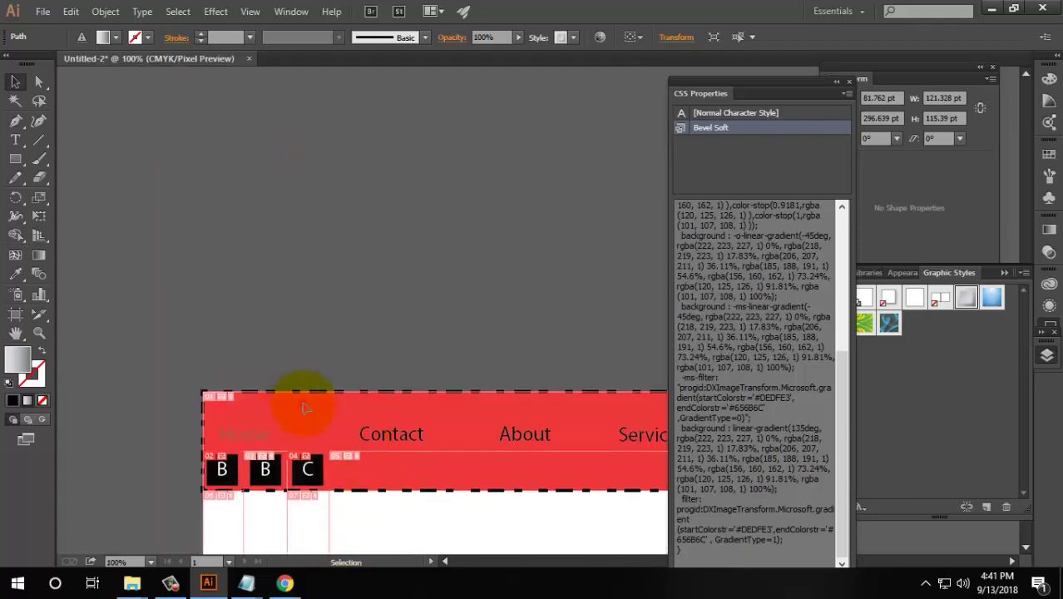
{"action": "mouse_move", "coordinate": [684, 224]}
{"action": "left_mouse_down"}
{"action": "mouse_move", "coordinate": [753, 226]}
{"action": "mouse_move", "coordinate": [737, 245]}
{"action": "left_mouse_up"}
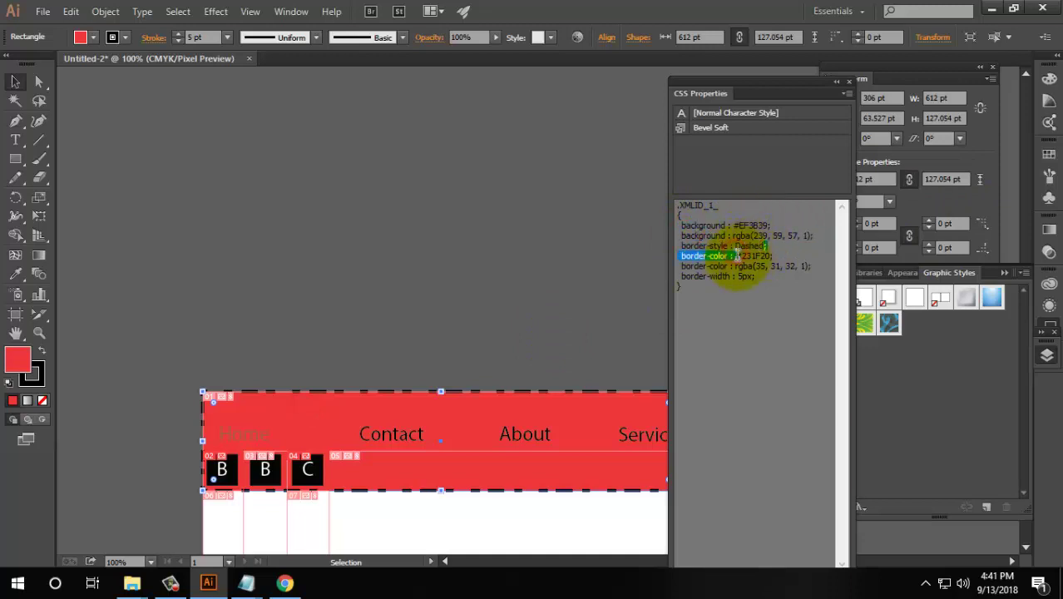
{"action": "left_click", "coordinate": [725, 270]}
{"action": "left_click_drag", "start_coordinate": [680, 276], "coordinate": [752, 277]}
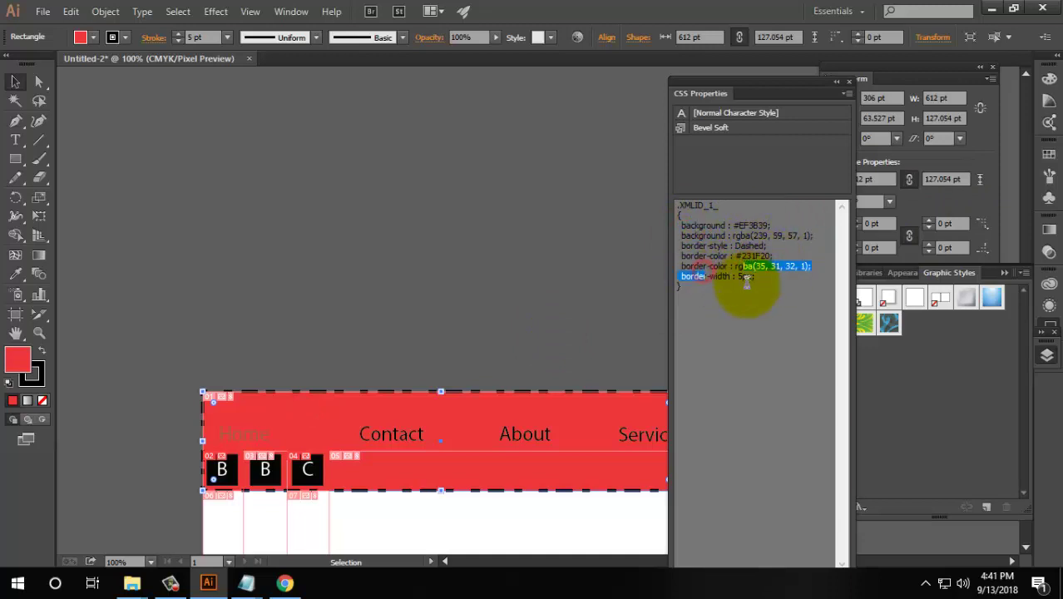
{"action": "left_click", "coordinate": [683, 289]}
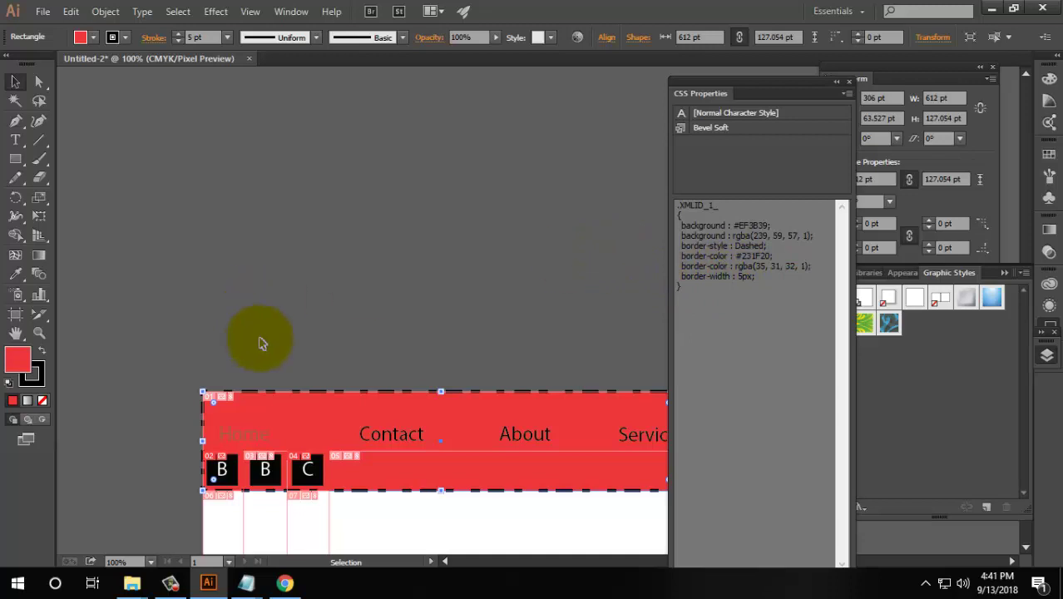
Select the star and highlight its gradient CSS and .Star class name
{"action": "left_click_drag", "start_coordinate": [272, 364], "coordinate": [245, 229]}
{"action": "left_click", "coordinate": [247, 237]}
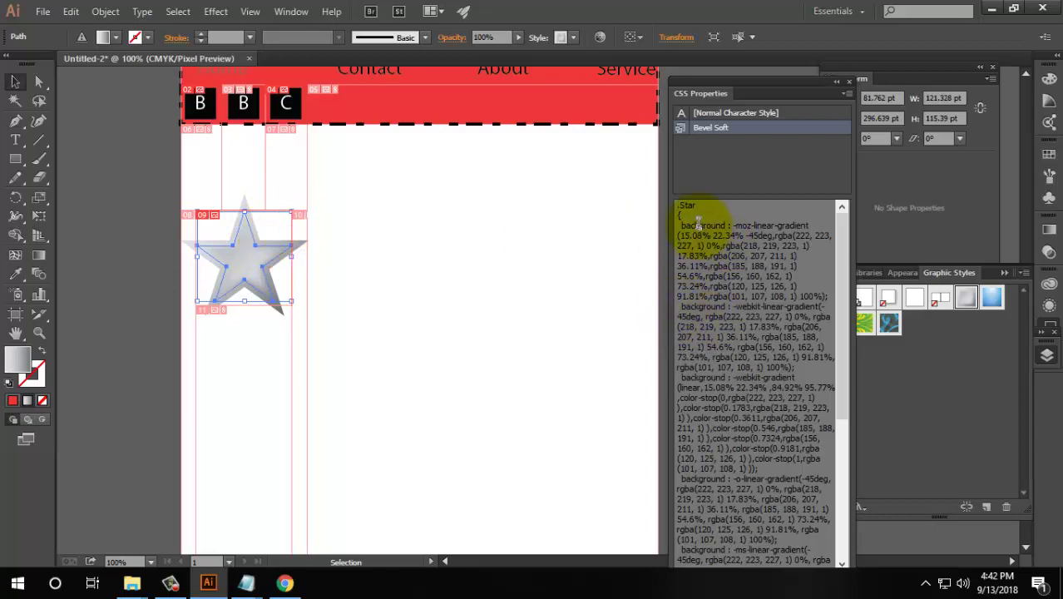
{"action": "mouse_move", "coordinate": [686, 224]}
{"action": "left_mouse_down"}
{"action": "mouse_move", "coordinate": [772, 320]}
{"action": "mouse_move", "coordinate": [796, 592]}
{"action": "left_mouse_up"}
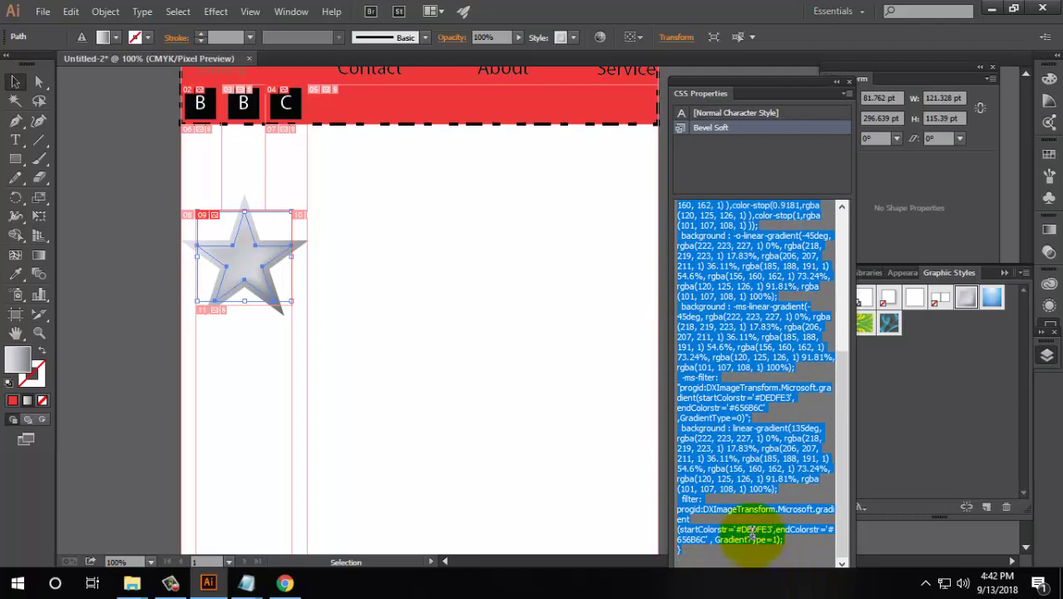
{"action": "left_click", "coordinate": [331, 247]}
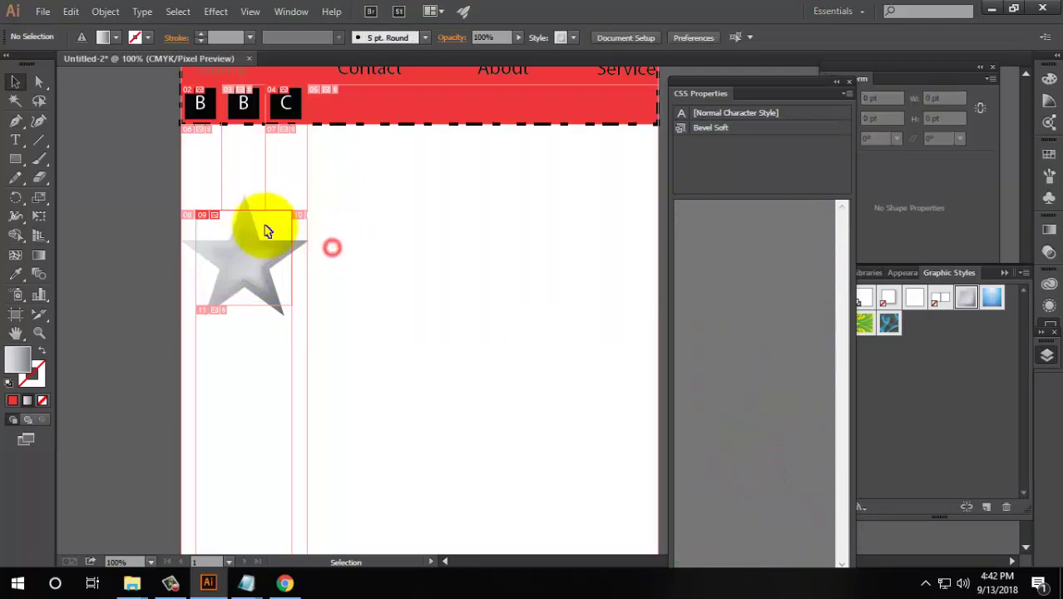
{"action": "left_click", "coordinate": [232, 273]}
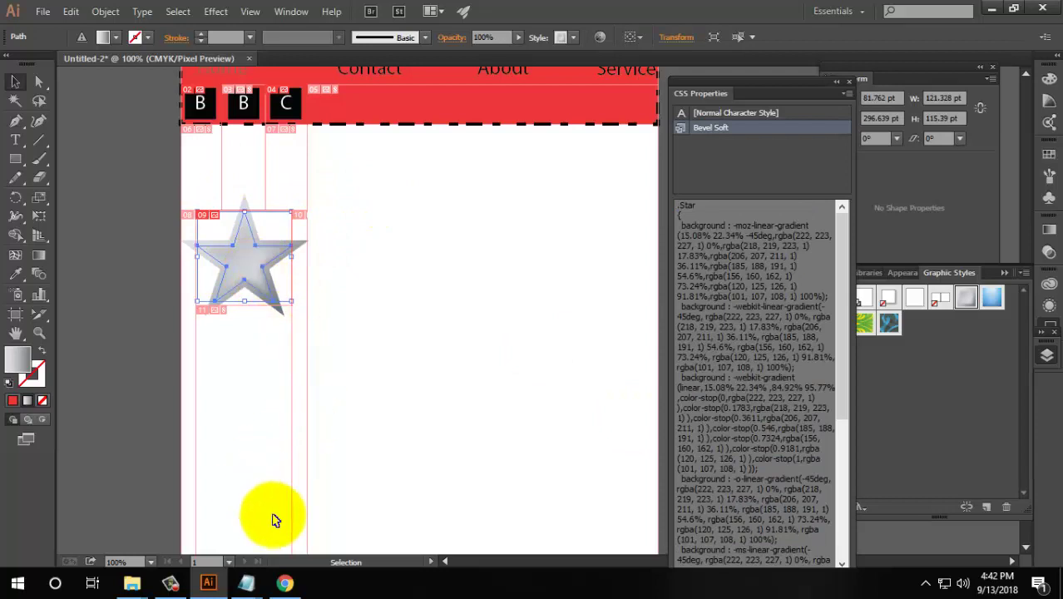
{"action": "left_click", "coordinate": [283, 579]}
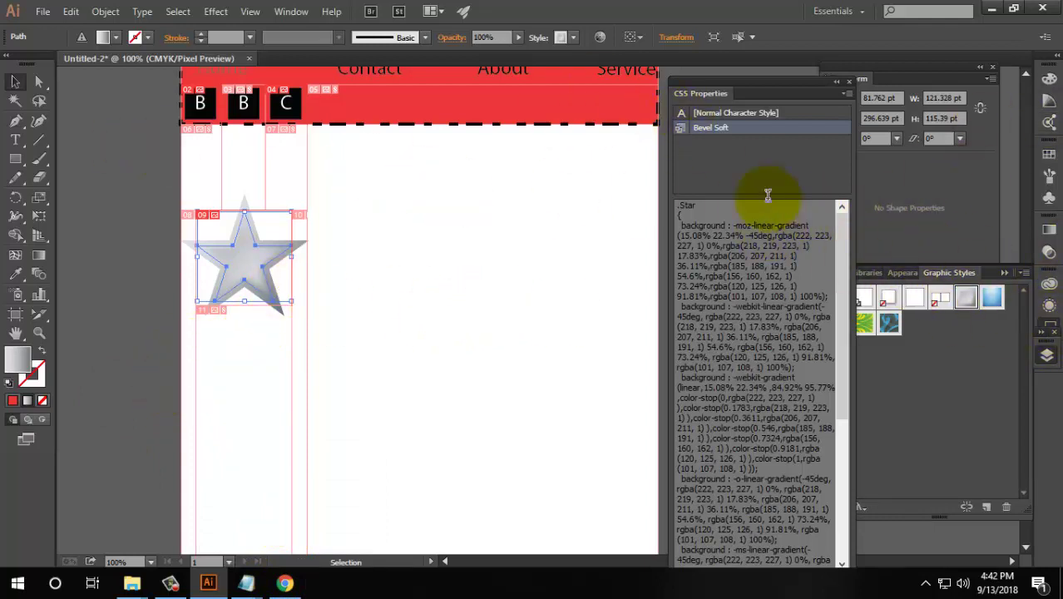
{"action": "left_click", "coordinate": [256, 254]}
{"action": "left_click", "coordinate": [705, 205]}
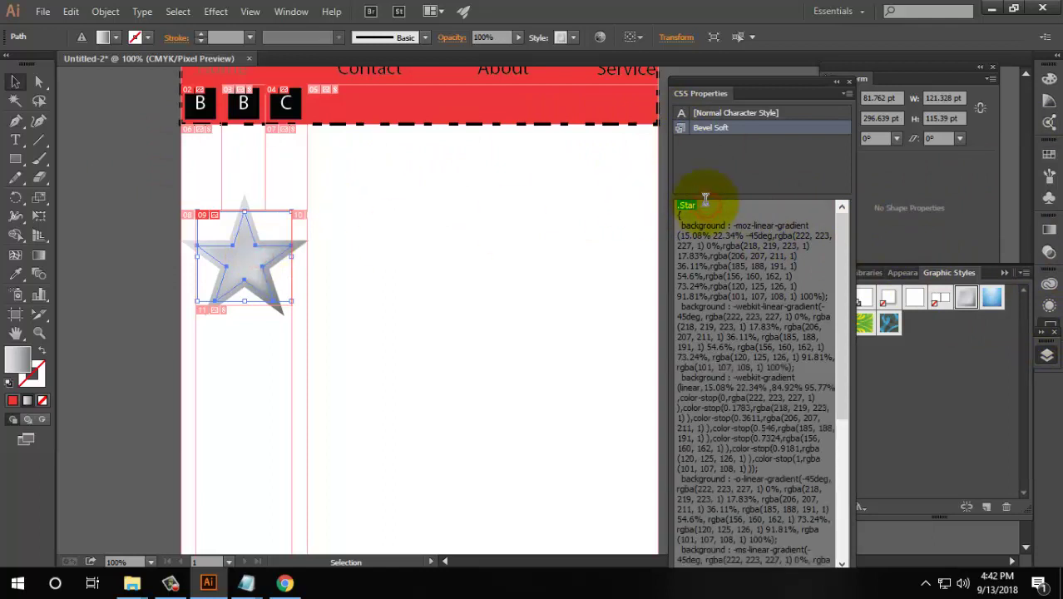
Select the red header rectangle via the Layers panel and highlight its .XMLID_1_ class
{"action": "left_click", "coordinate": [1048, 356]}
{"action": "scroll", "coordinate": [971, 404], "scroll_direction": "down", "scroll_amount": 3}
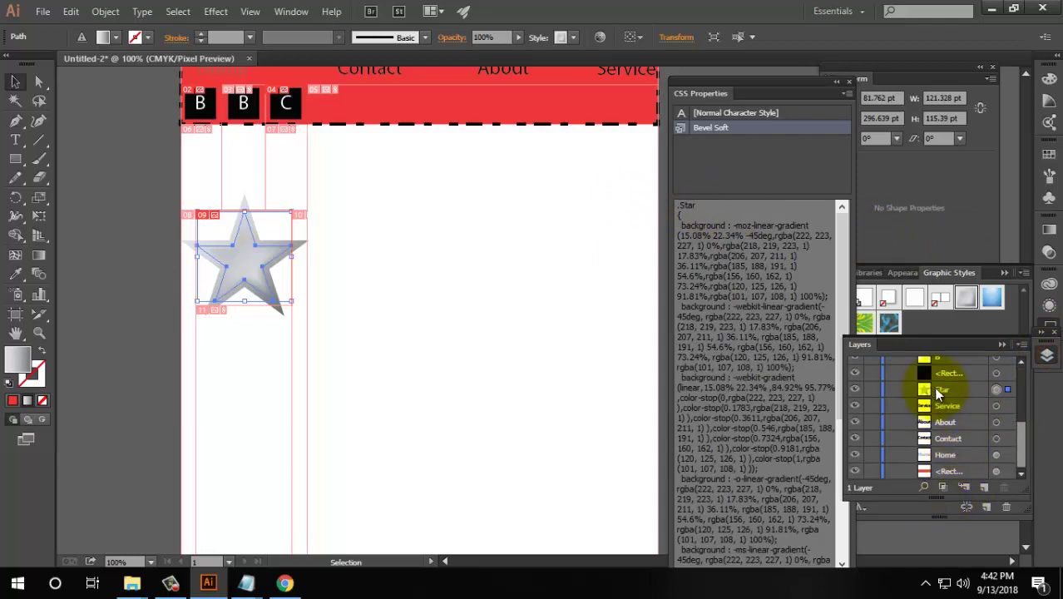
{"action": "left_click", "coordinate": [453, 107]}
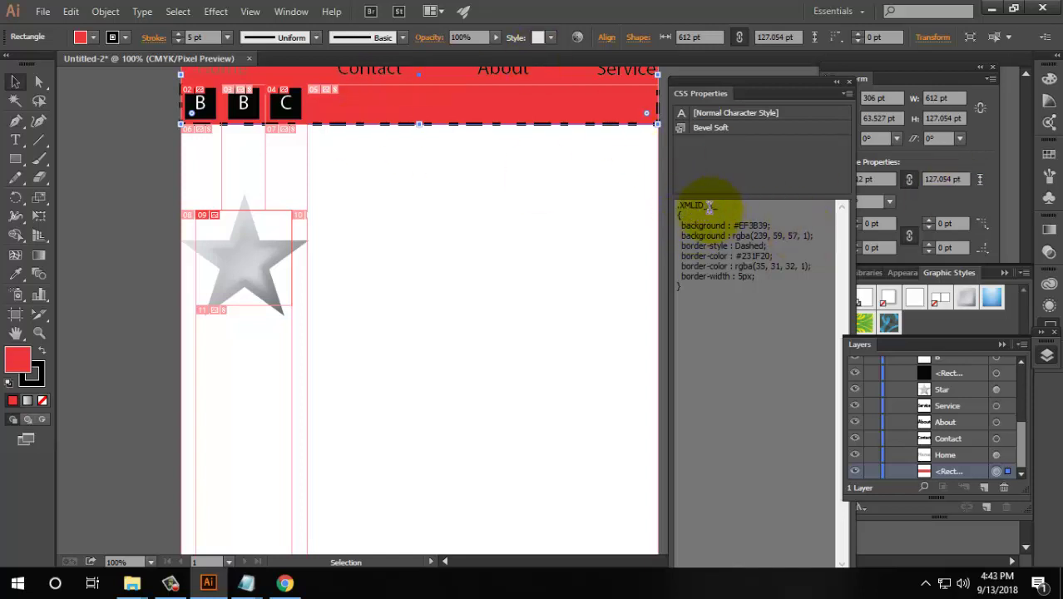
{"action": "left_click_drag", "start_coordinate": [716, 205], "coordinate": [677, 205]}
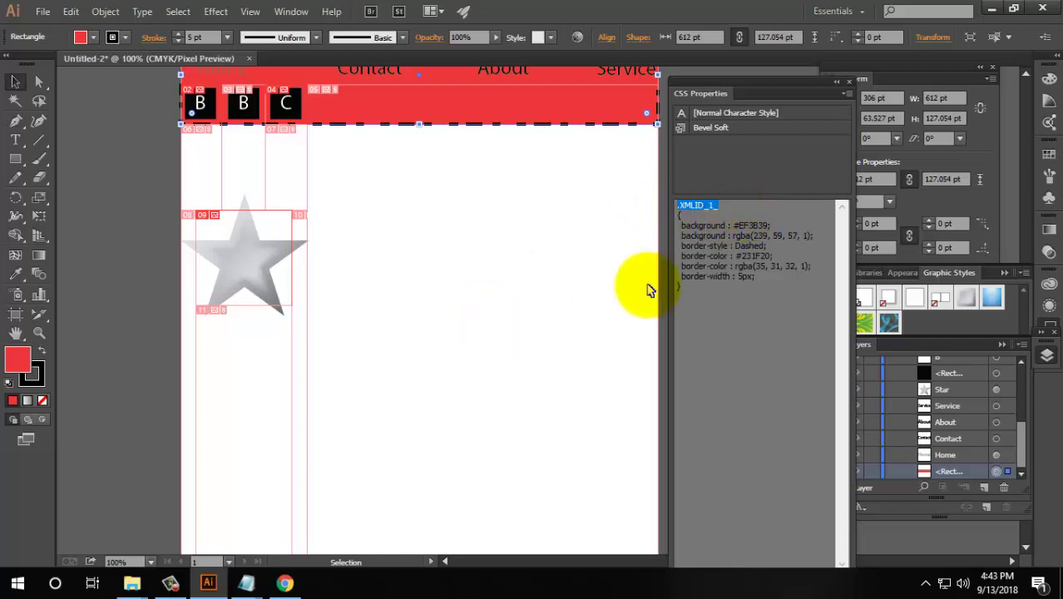
{"action": "left_click", "coordinate": [15, 140]}
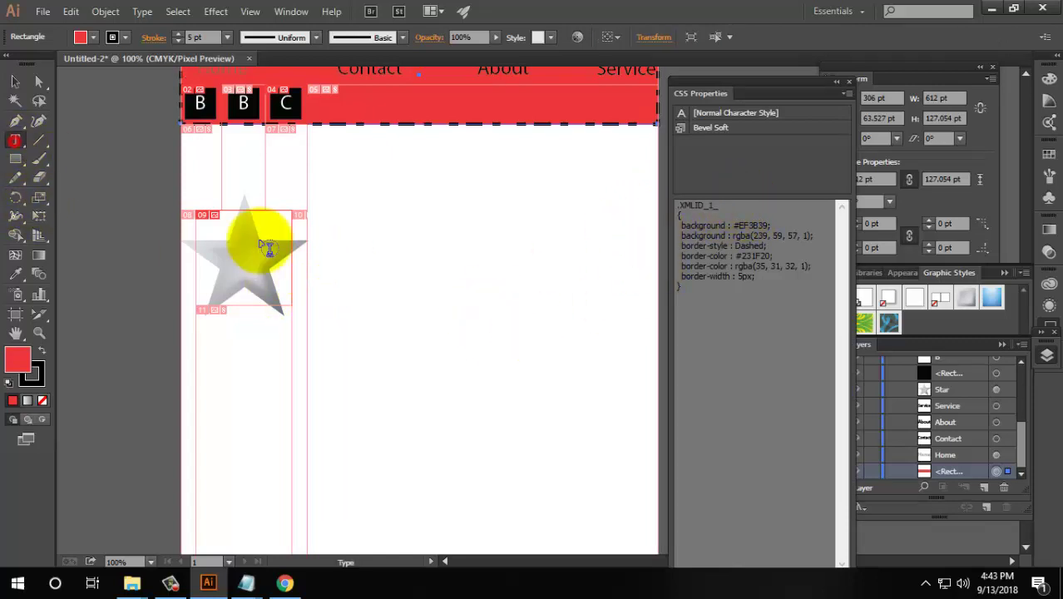
{"action": "left_click", "coordinate": [555, 265]}
{"action": "type", "text": ".st0"}
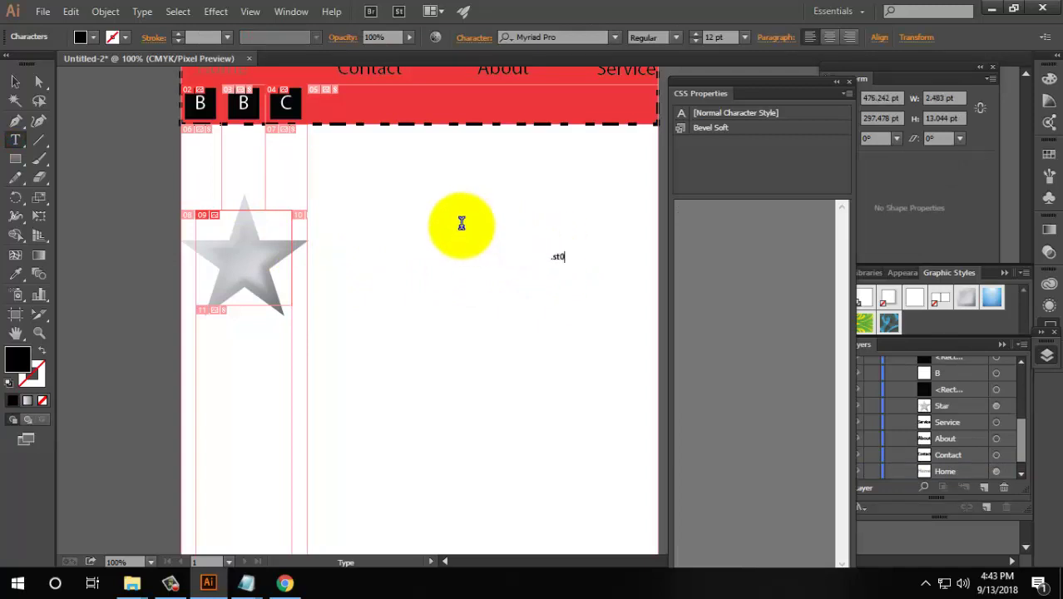
{"action": "left_click", "coordinate": [15, 81]}
{"action": "left_click", "coordinate": [557, 256]}
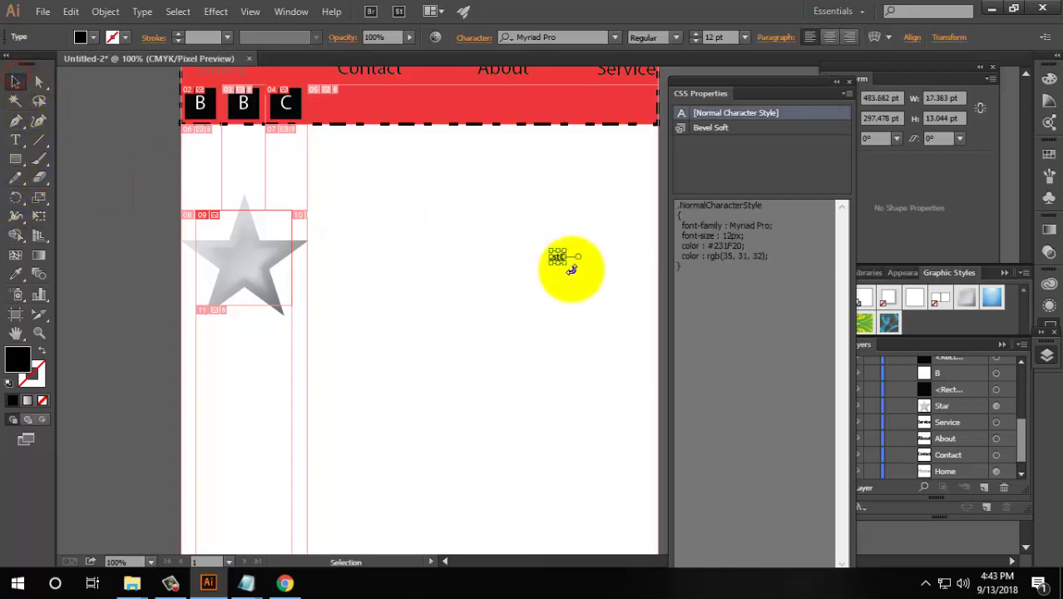
{"action": "scroll", "coordinate": [568, 260], "scroll_direction": "up", "scroll_amount": 4, "text": "alt"}
{"action": "left_click_drag", "start_coordinate": [545, 266], "coordinate": [580, 291]}
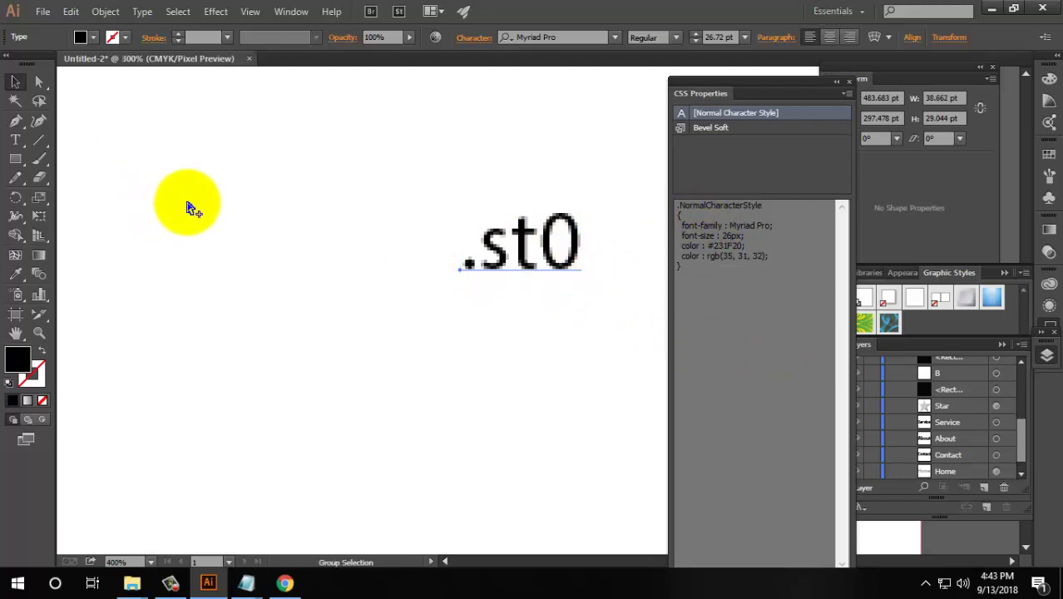
{"action": "scroll", "coordinate": [284, 208], "scroll_direction": "down", "scroll_amount": 5, "text": "alt"}
{"action": "left_click", "coordinate": [266, 111]}
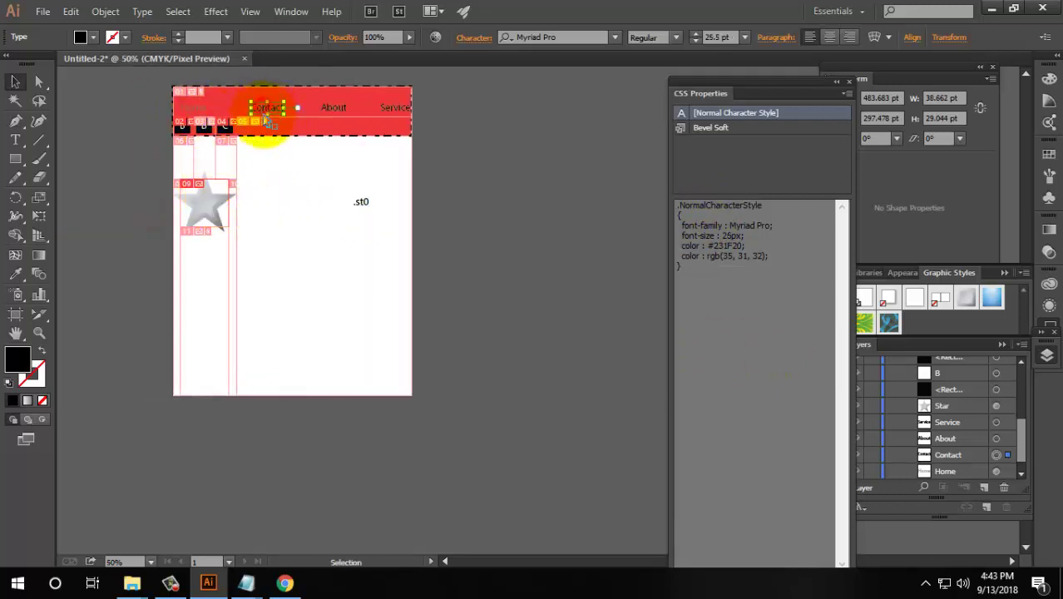
{"action": "left_click", "coordinate": [203, 133]}
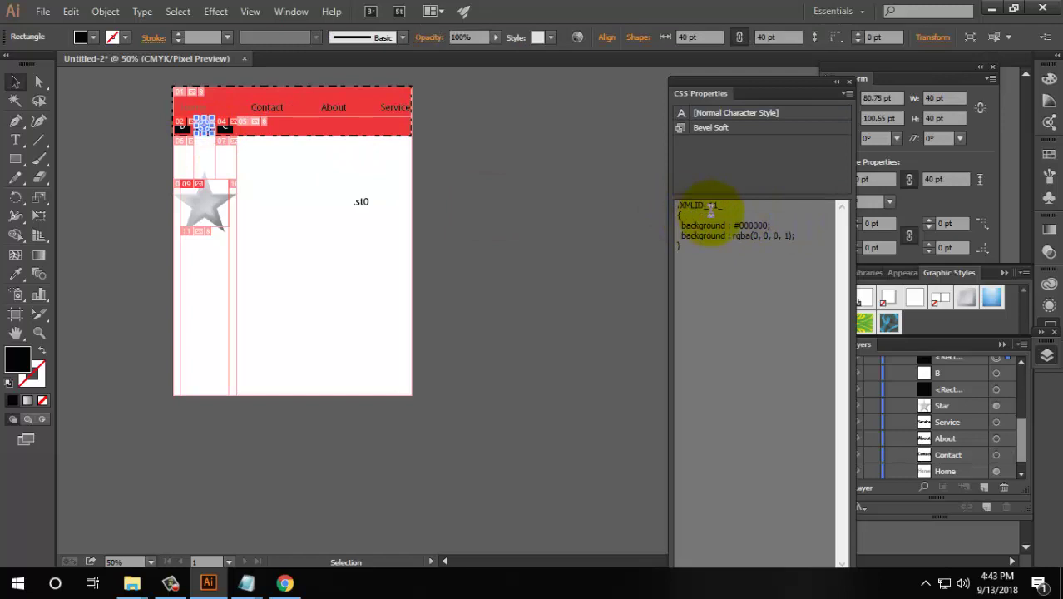
{"action": "left_click", "coordinate": [363, 206]}
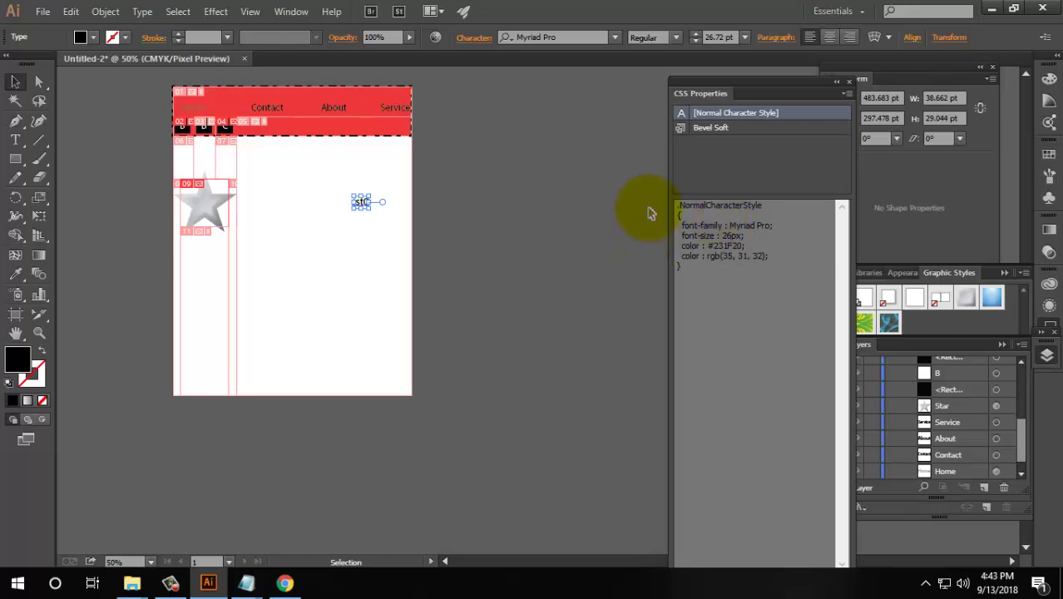
{"action": "left_click", "coordinate": [992, 8]}
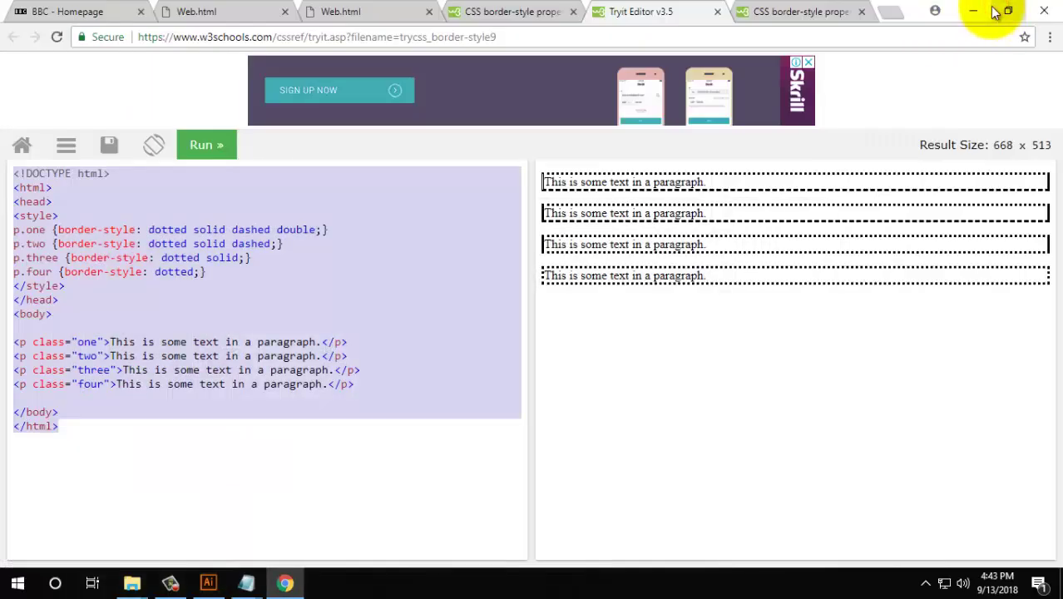
{"action": "left_click", "coordinate": [977, 10]}
{"action": "left_click", "coordinate": [973, 9]}
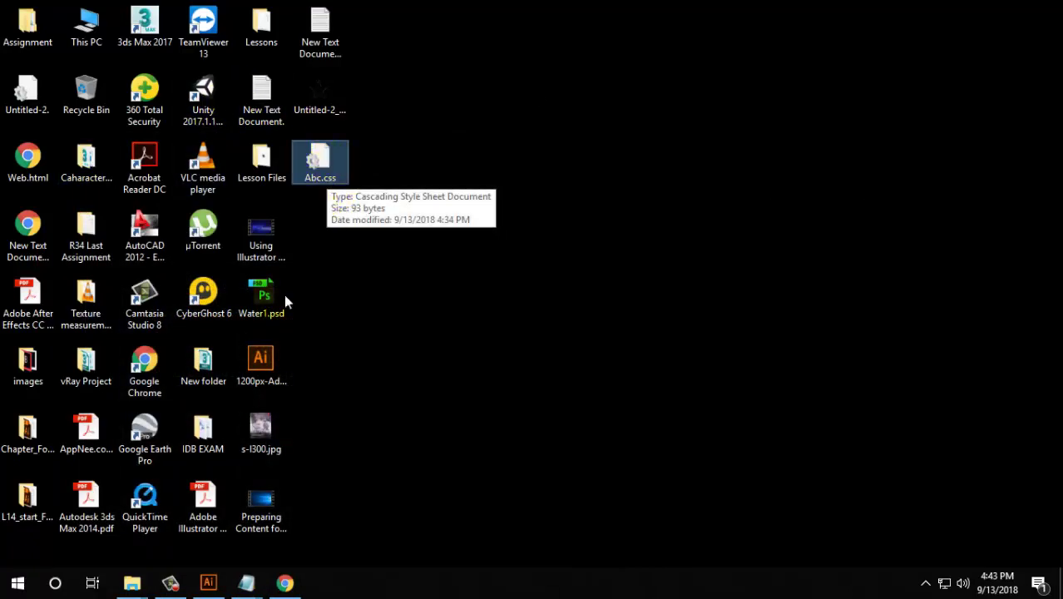
{"action": "left_click", "coordinate": [284, 583]}
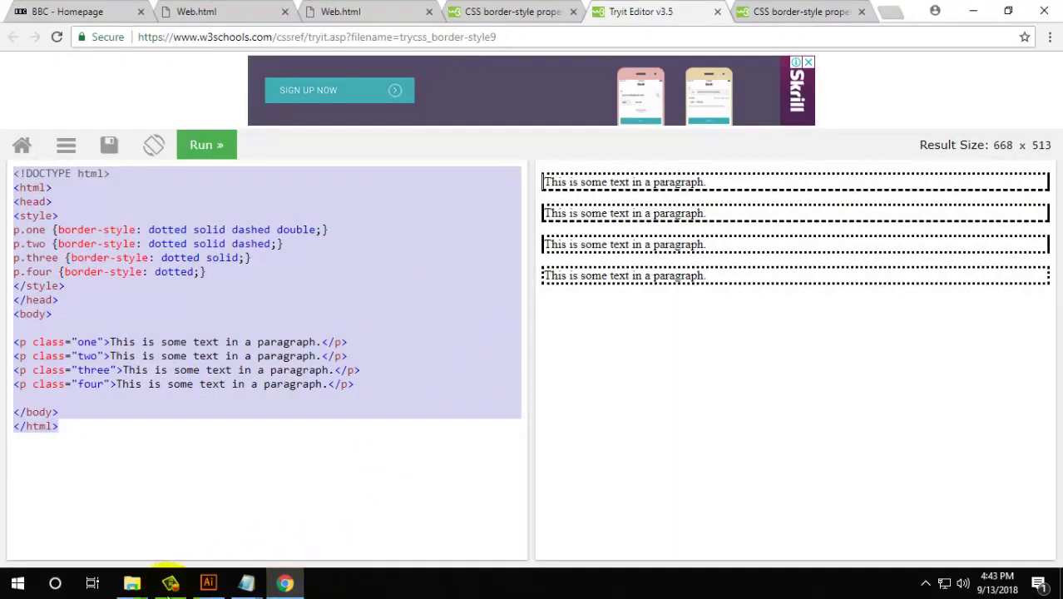
{"action": "left_click", "coordinate": [207, 583]}
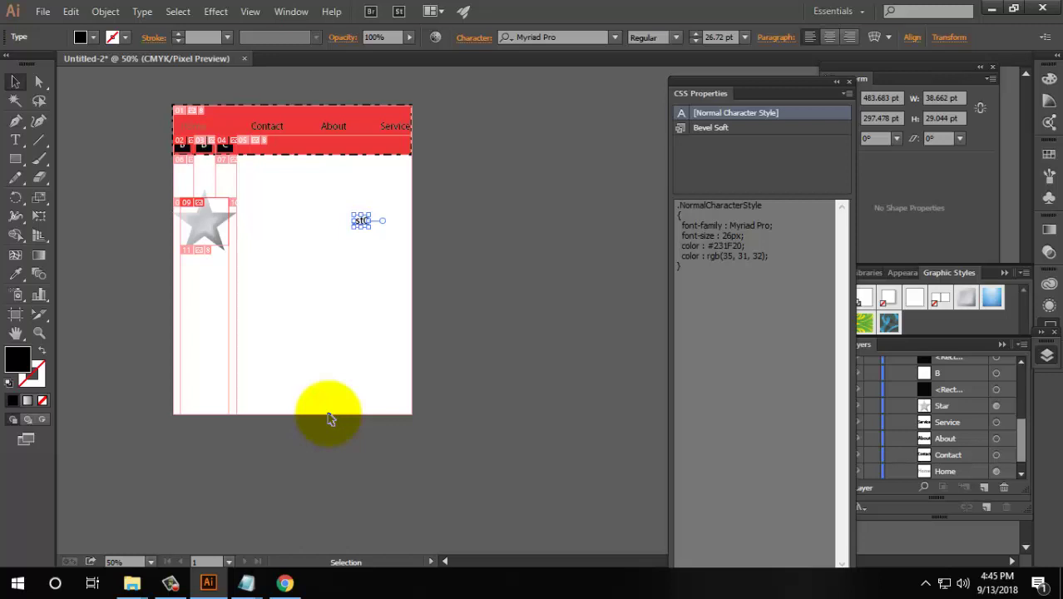
Select the star and set its fill to light pink #F38CAD
{"action": "left_click", "coordinate": [131, 202]}
{"action": "scroll", "coordinate": [131, 202], "scroll_direction": "up", "scroll_amount": 5}
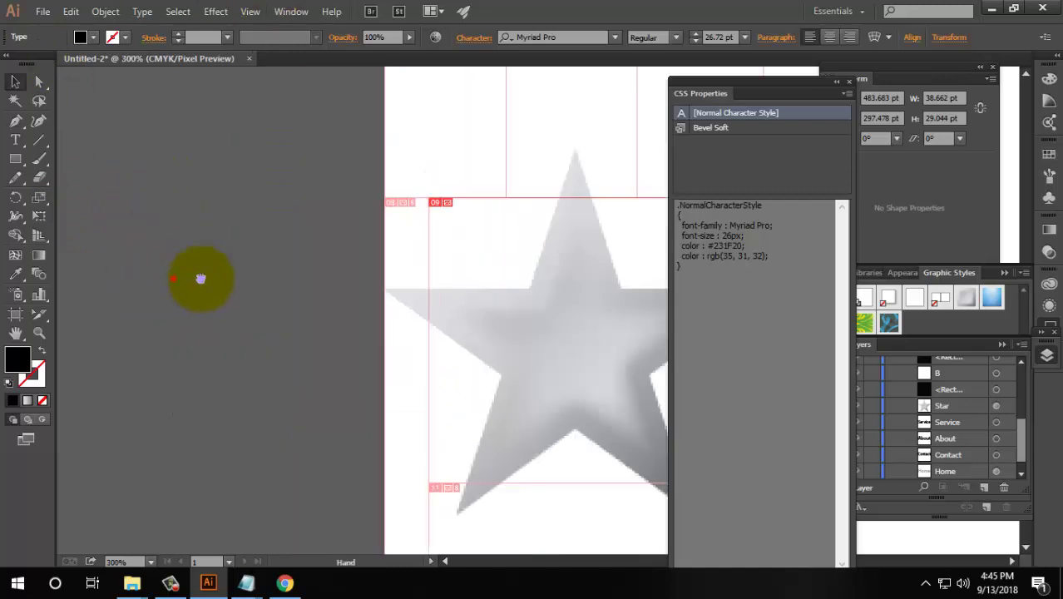
{"action": "left_click_drag", "start_coordinate": [201, 278], "coordinate": [415, 256]}
{"action": "scroll", "coordinate": [407, 279], "scroll_direction": "down", "scroll_amount": 5}
{"action": "left_click", "coordinate": [464, 275]}
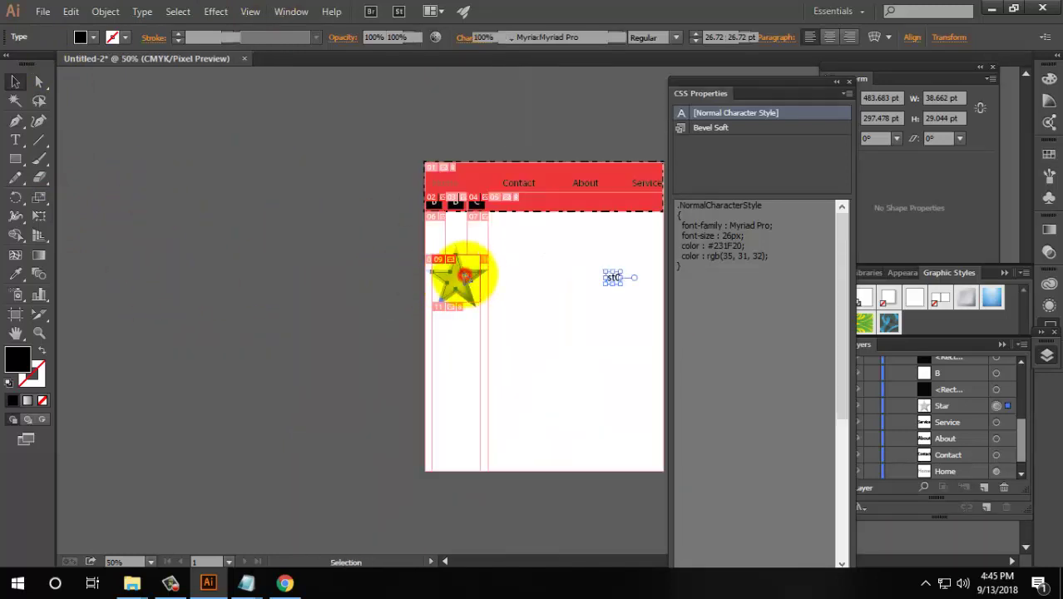
{"action": "double_click", "coordinate": [17, 358]}
{"action": "left_click", "coordinate": [249, 276]}
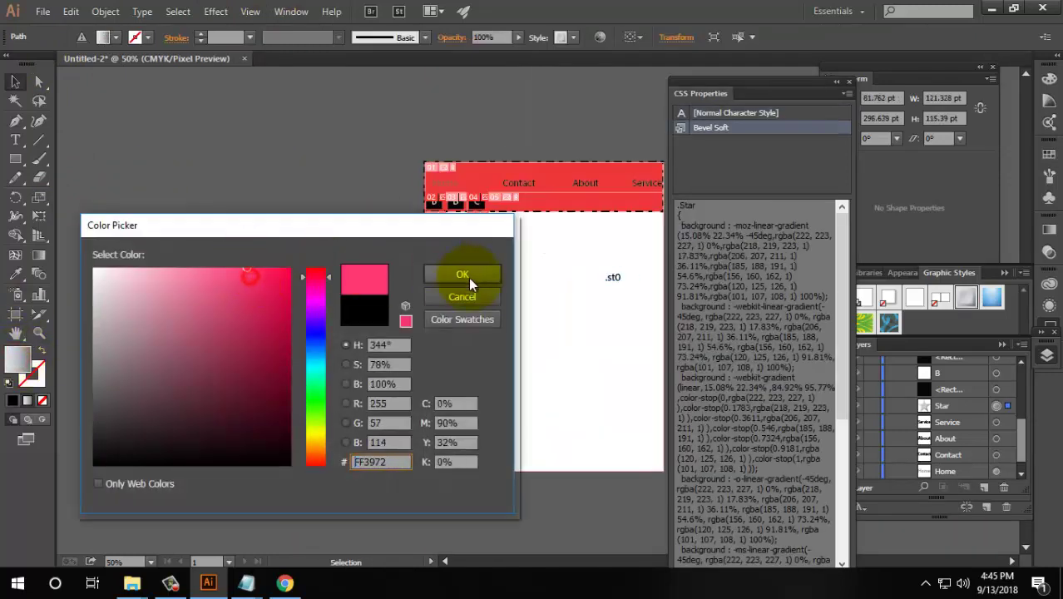
{"action": "left_click", "coordinate": [177, 277]}
{"action": "left_click", "coordinate": [461, 274]}
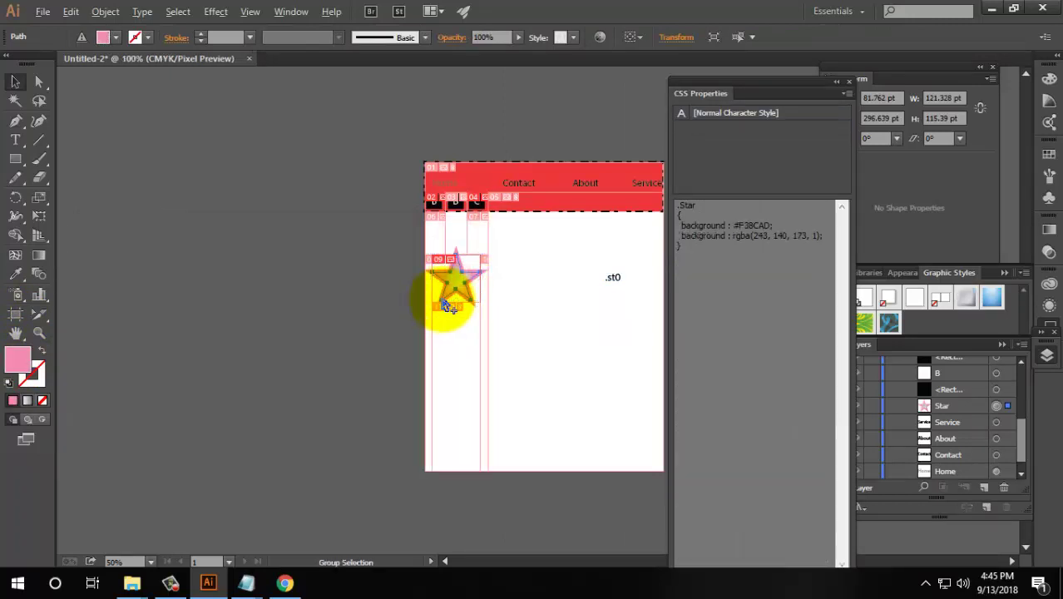
Move the black star off the page onto the left pasteboard
{"action": "scroll", "coordinate": [449, 308], "scroll_direction": "up", "scroll_amount": 4}
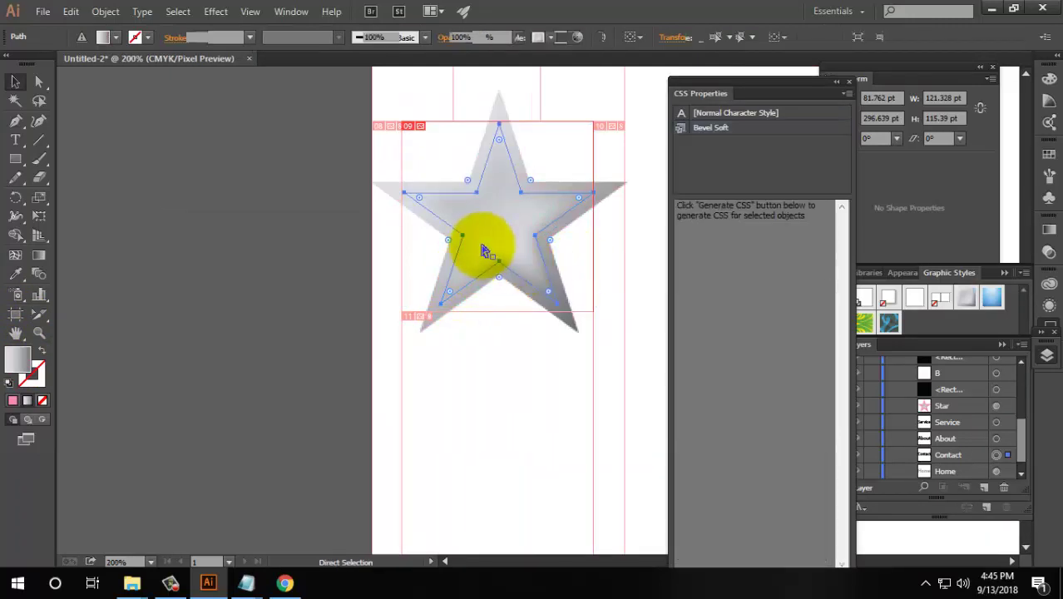
{"action": "mouse_move", "coordinate": [511, 241]}
{"action": "left_mouse_down"}
{"action": "mouse_move", "coordinate": [195, 226]}
{"action": "mouse_move", "coordinate": [204, 231]}
{"action": "left_mouse_up"}
{"action": "scroll", "coordinate": [208, 237], "scroll_direction": "down", "scroll_amount": 2}
{"action": "scroll", "coordinate": [250, 332], "scroll_direction": "left", "scroll_amount": 3}
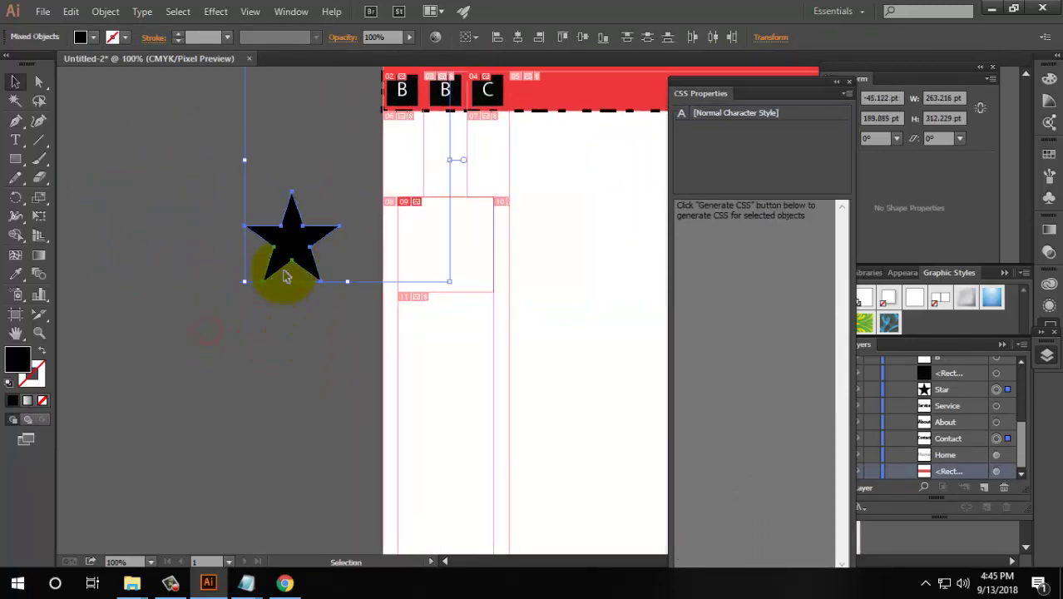
{"action": "left_click_drag", "start_coordinate": [320, 281], "coordinate": [476, 287]}
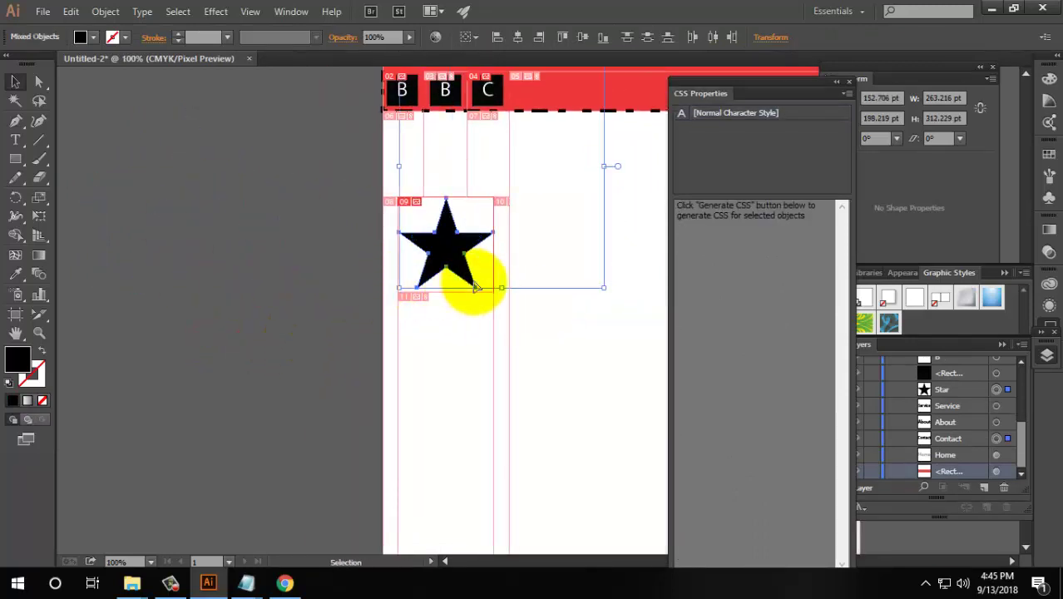
{"action": "left_click_drag", "start_coordinate": [450, 253], "coordinate": [280, 258]}
Draw Artboard 2 around the star and trim its edges to about 130 by 132 pt
{"action": "left_click", "coordinate": [16, 315]}
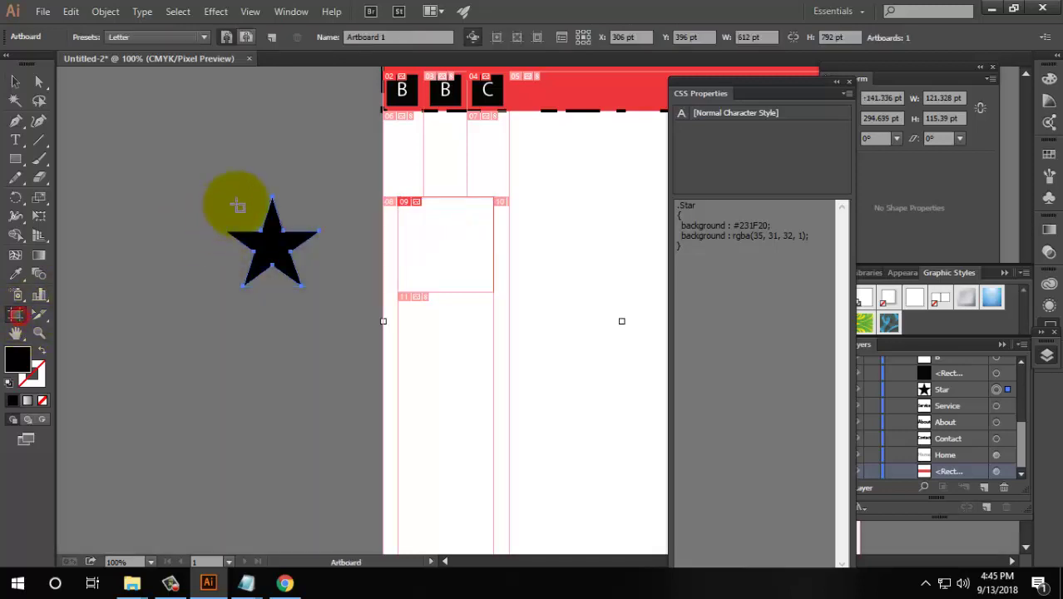
{"action": "left_click_drag", "start_coordinate": [211, 186], "coordinate": [328, 298]}
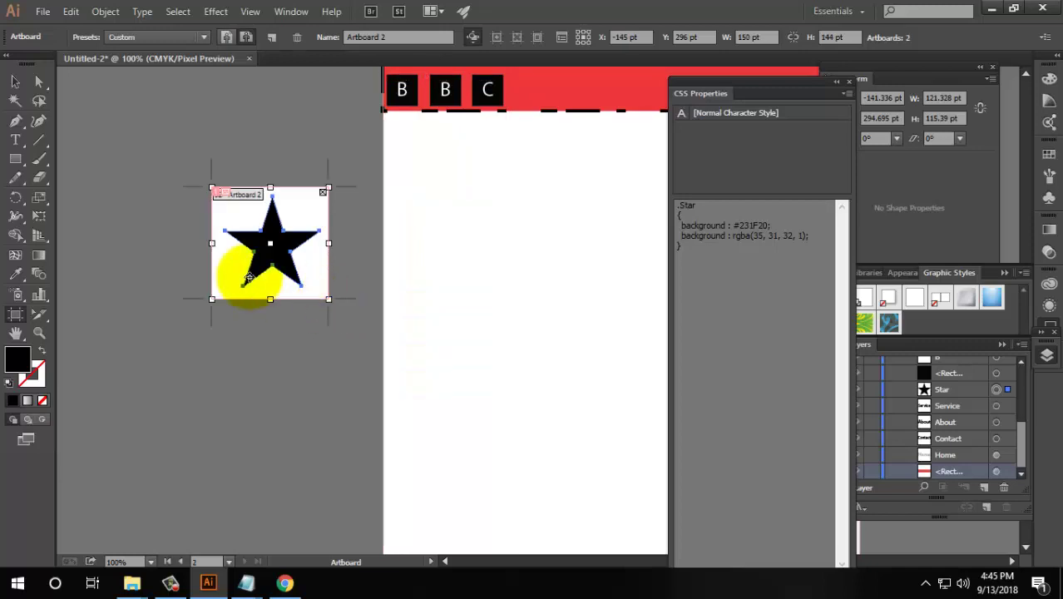
{"action": "left_click_drag", "start_coordinate": [212, 243], "coordinate": [231, 243]}
{"action": "left_click_drag", "start_coordinate": [332, 241], "coordinate": [323, 245]}
{"action": "left_click_drag", "start_coordinate": [272, 299], "coordinate": [273, 289]}
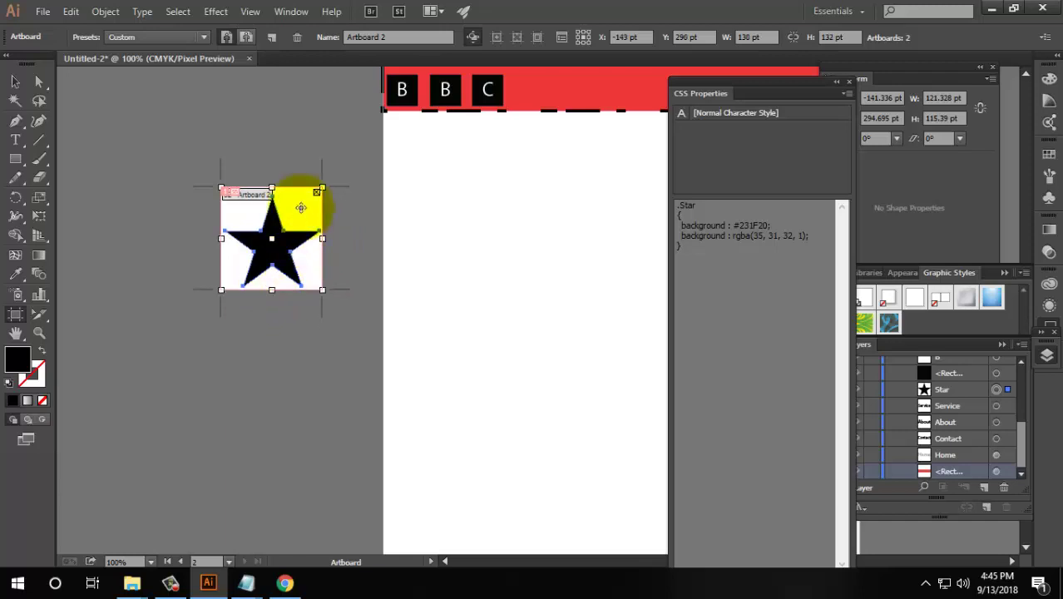
{"action": "left_click", "coordinate": [263, 186]}
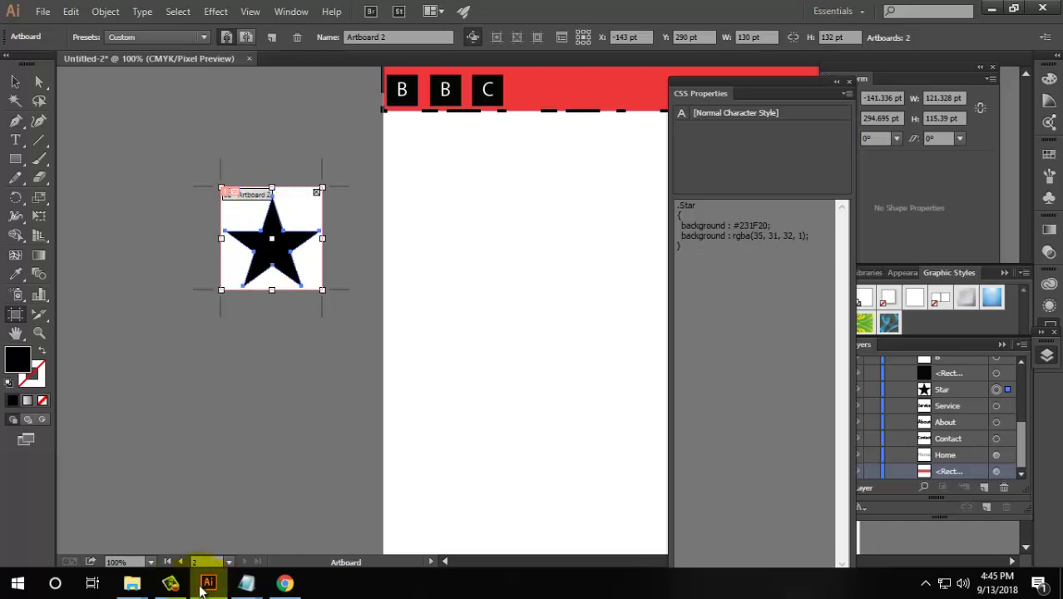
Save the document as an SVG file named Star.svg
{"action": "left_click", "coordinate": [42, 12]}
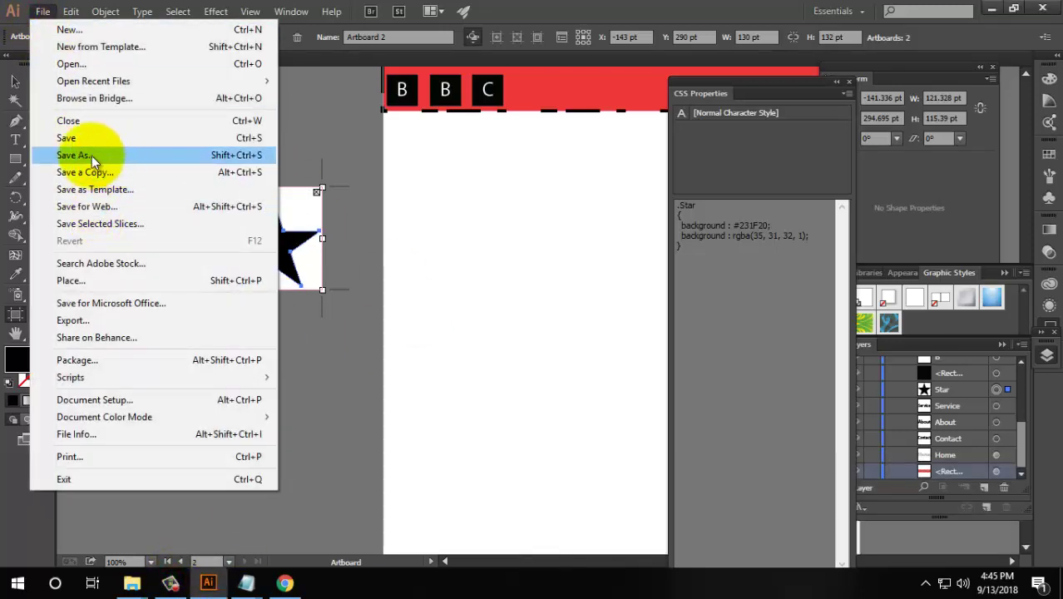
{"action": "left_click", "coordinate": [101, 155]}
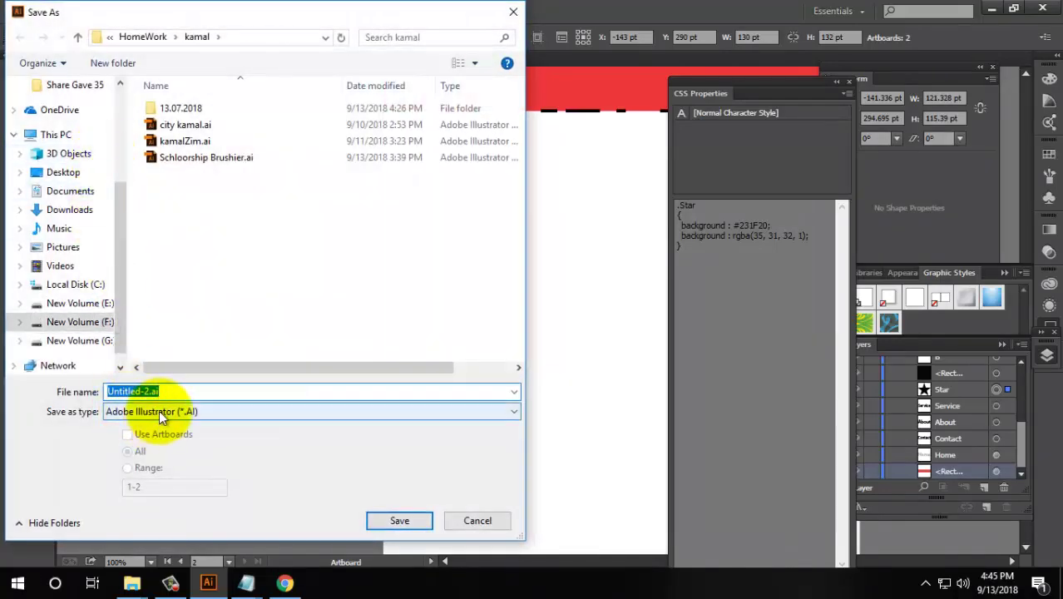
{"action": "left_click", "coordinate": [159, 411]}
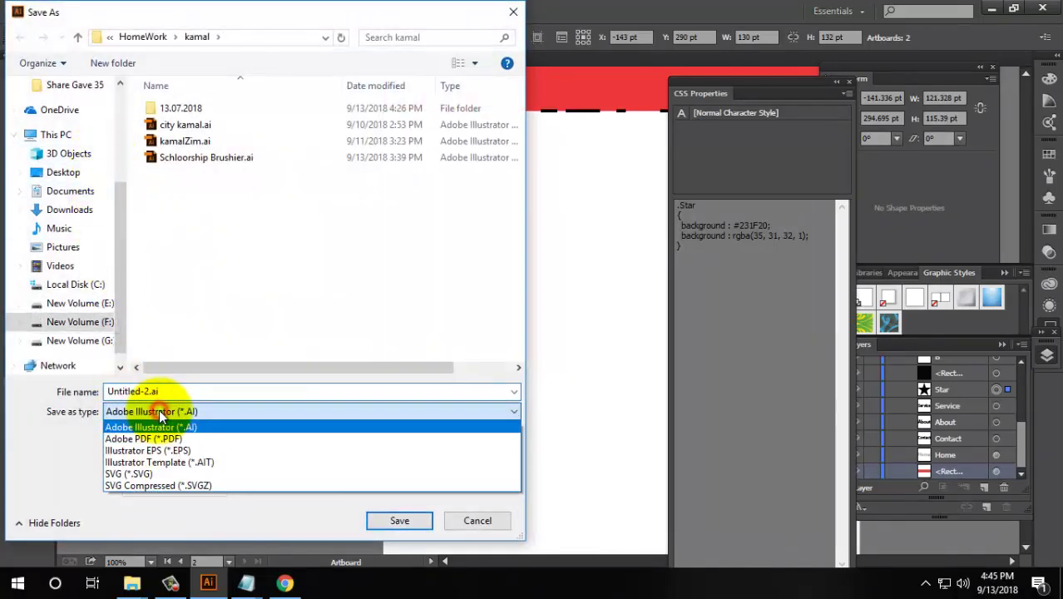
{"action": "left_click", "coordinate": [126, 475]}
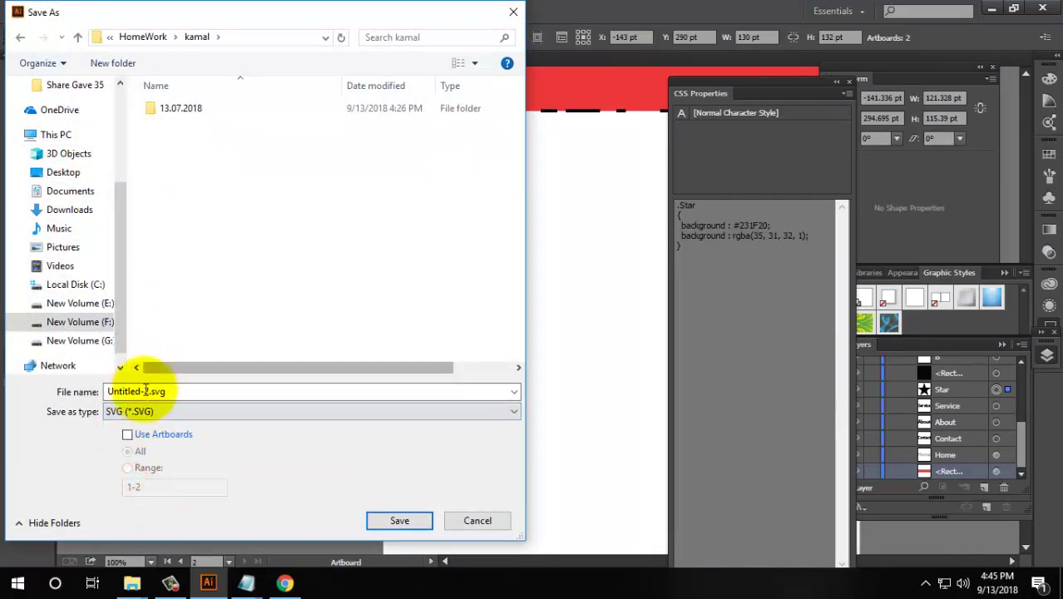
{"action": "left_click", "coordinate": [145, 391]}
{"action": "key", "text": "BackSpace"}
{"action": "key", "text": "BackSpace"}
{"action": "key", "text": "BackSpace"}
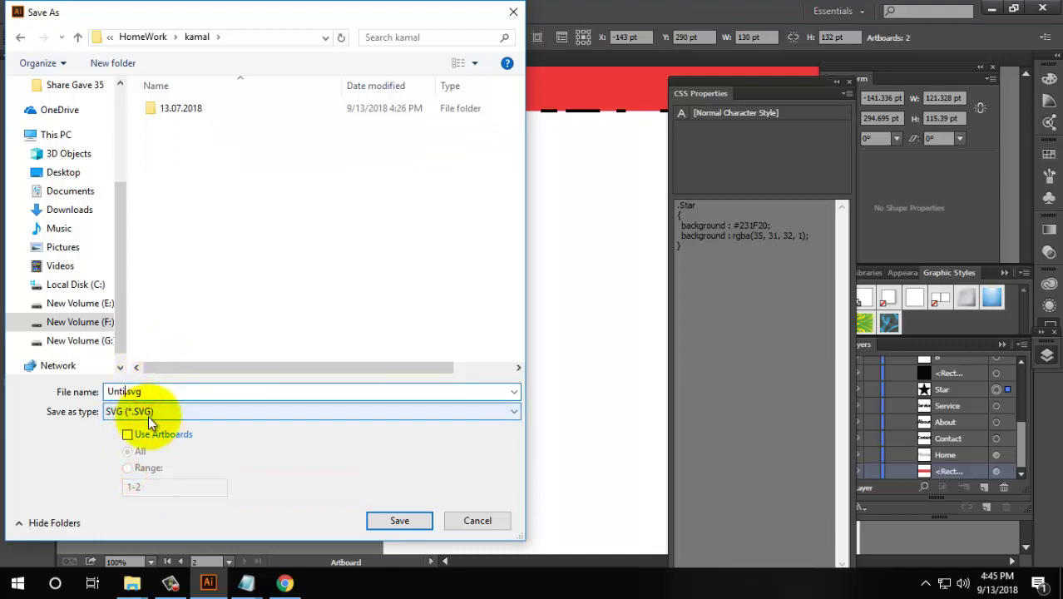
{"action": "key", "text": "BackSpace"}
{"action": "key", "text": "BackSpace"}
{"action": "key", "text": "BackSpace"}
{"action": "type", "text": "Sta"}
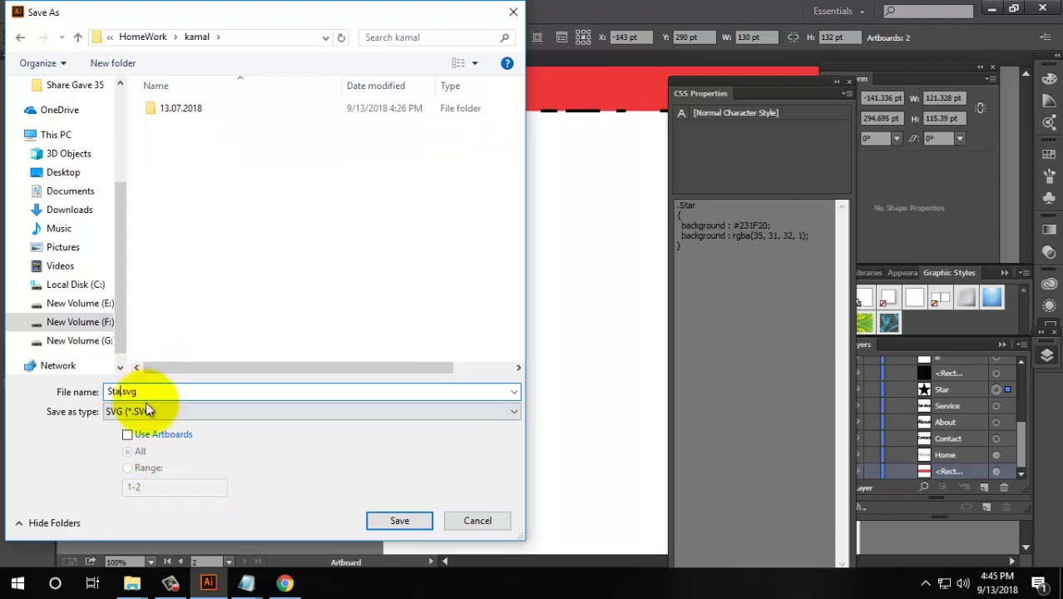
{"action": "type", "text": "r."}
{"action": "left_click_drag", "start_coordinate": [170, 391], "coordinate": [92, 406]}
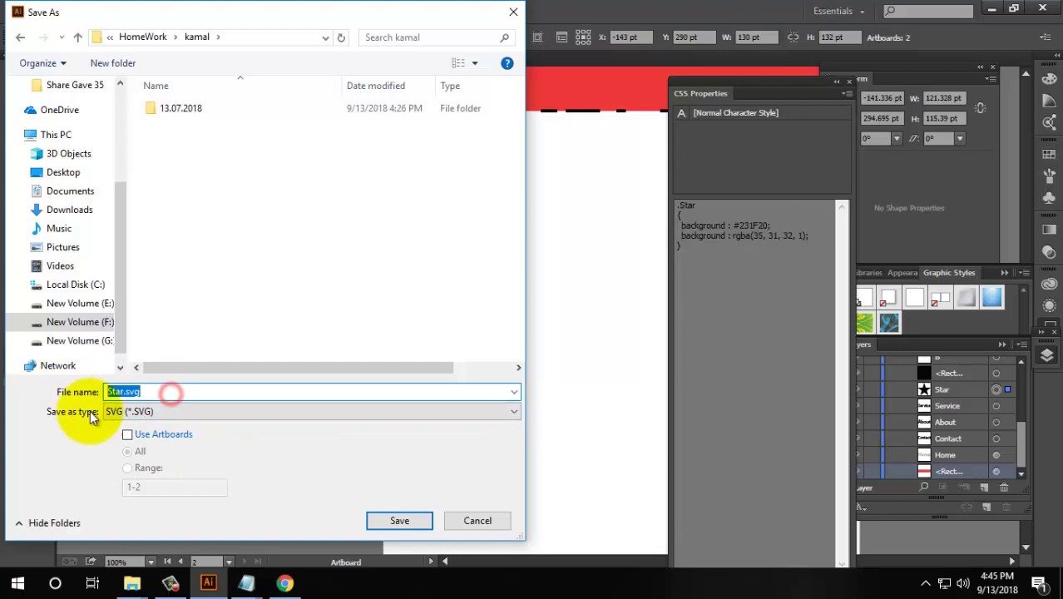
Limit the save to artboard range 2 and accept the SVG options
{"action": "left_click", "coordinate": [127, 434]}
{"action": "mouse_move", "coordinate": [247, 10]}
{"action": "left_mouse_down"}
{"action": "mouse_move", "coordinate": [247, 176]}
{"action": "mouse_move", "coordinate": [657, 108]}
{"action": "left_mouse_up"}
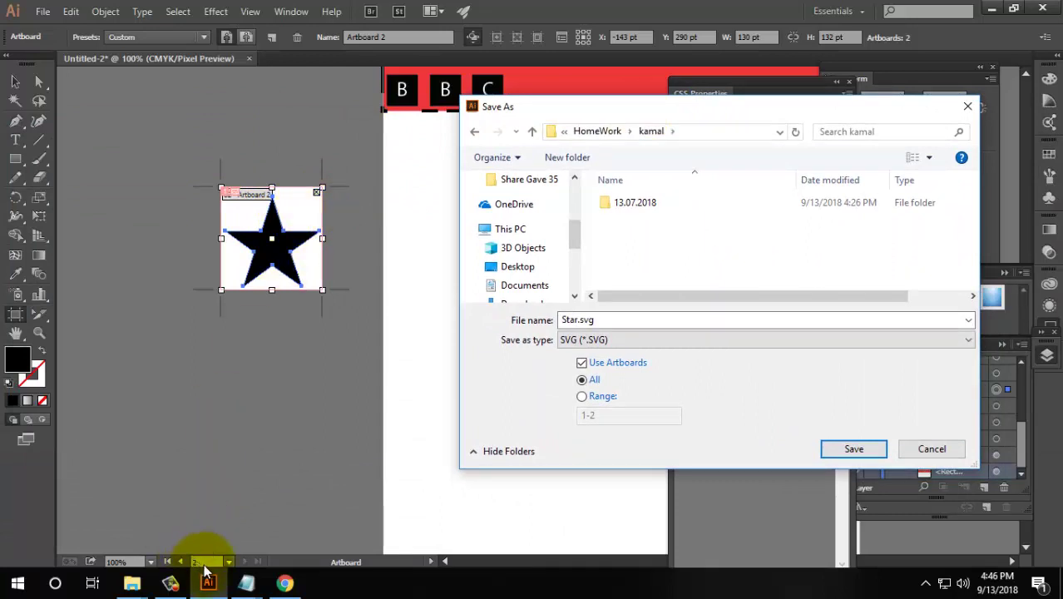
{"action": "left_click", "coordinate": [582, 397]}
{"action": "left_click_drag", "start_coordinate": [607, 416], "coordinate": [553, 422]}
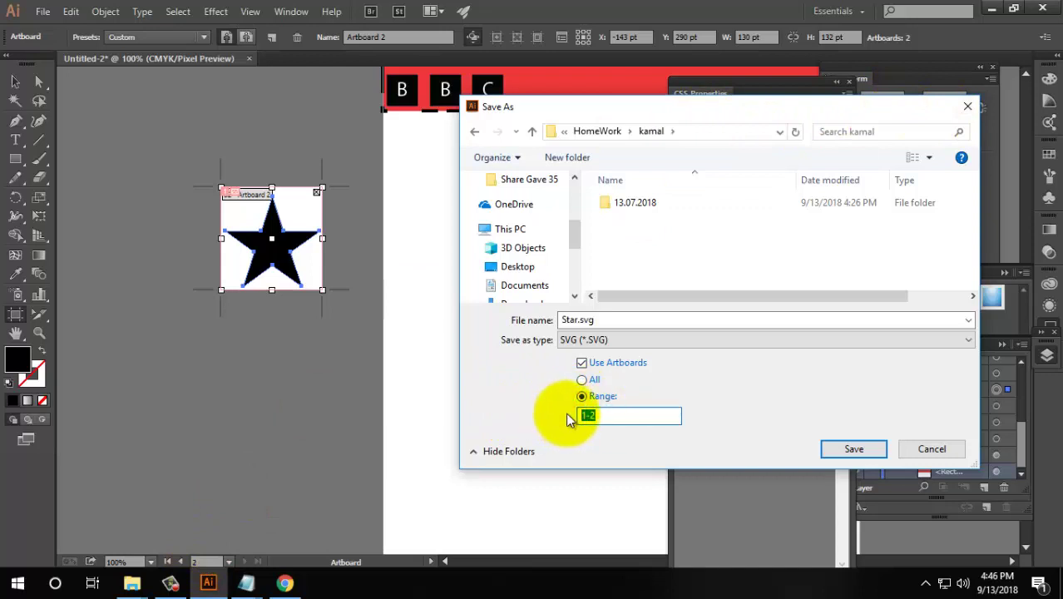
{"action": "type", "text": "2"}
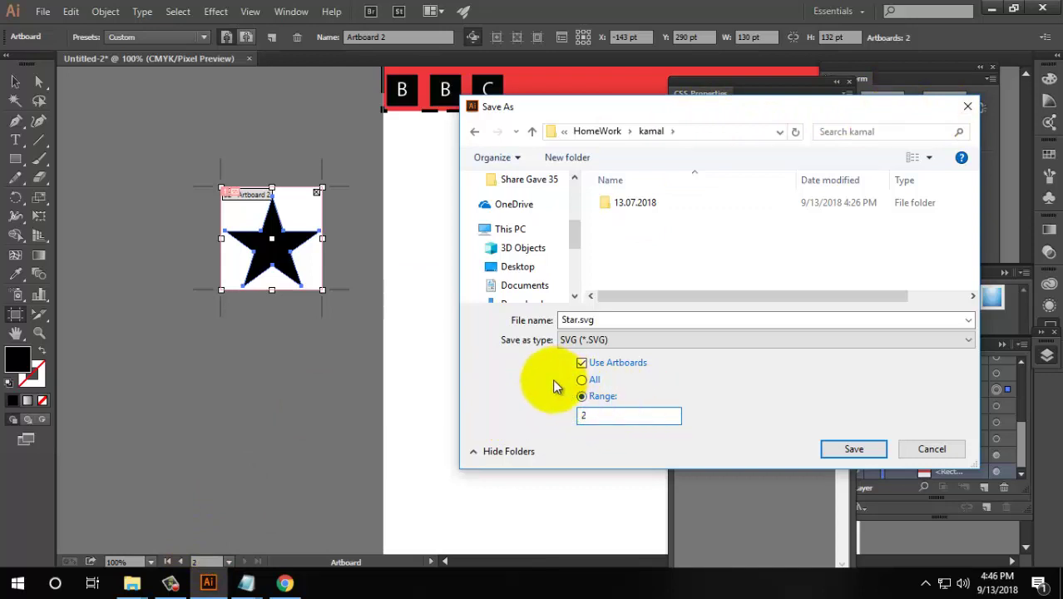
{"action": "left_click", "coordinate": [850, 449]}
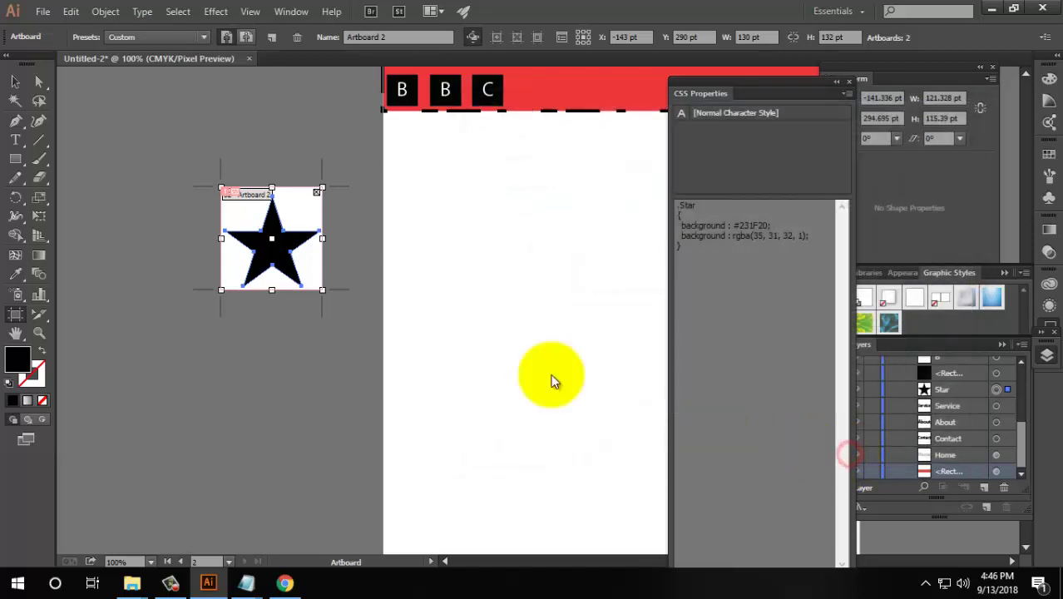
{"action": "left_click", "coordinate": [600, 330]}
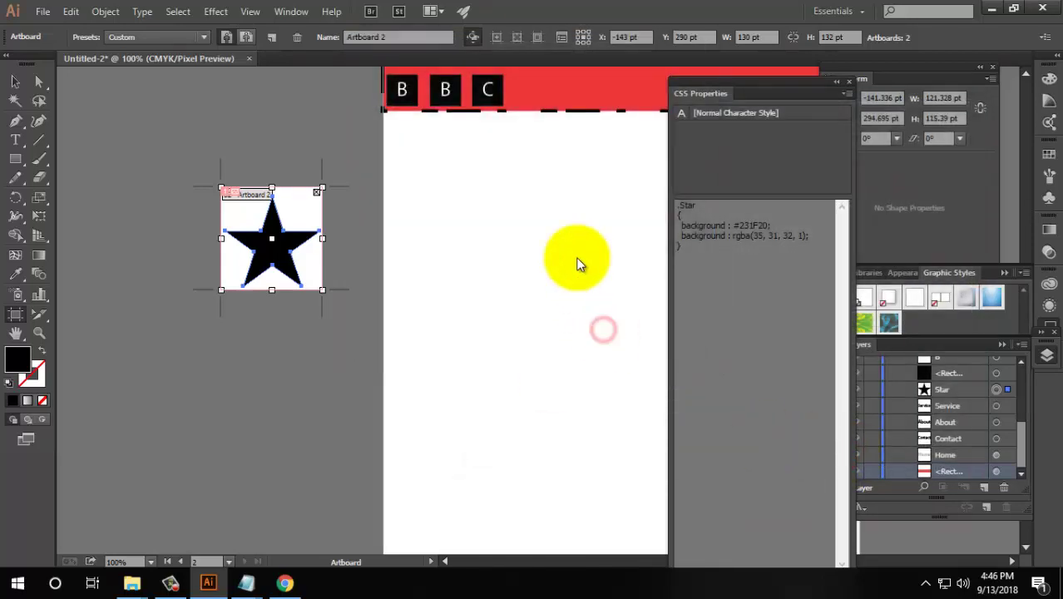
Minimize Illustrator and Chrome and select Untitled-2_08.png on the desktop
{"action": "left_click", "coordinate": [991, 8]}
{"action": "left_click", "coordinate": [977, 8]}
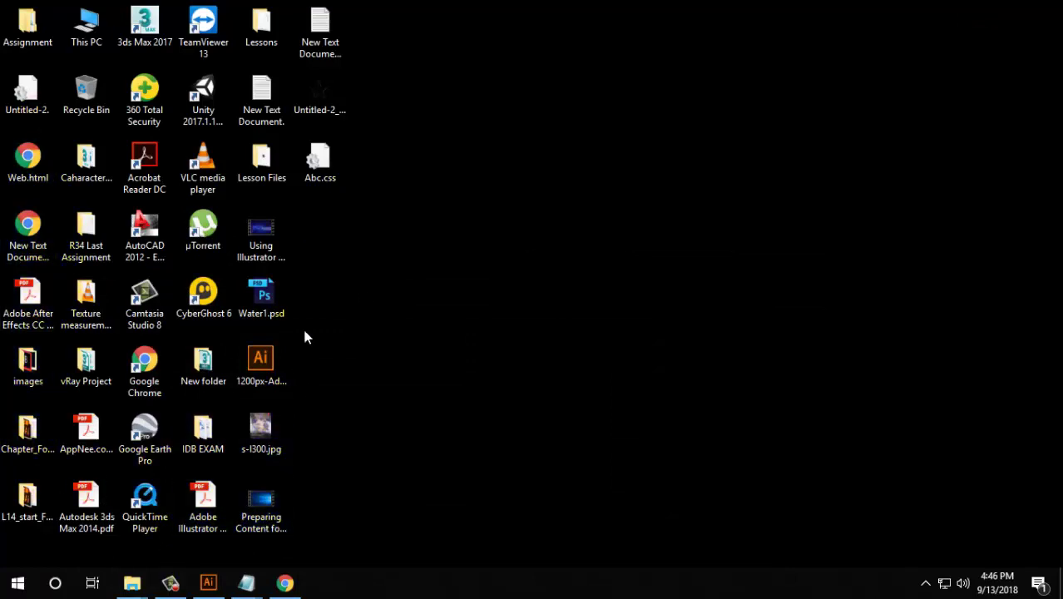
{"action": "left_click", "coordinate": [320, 91]}
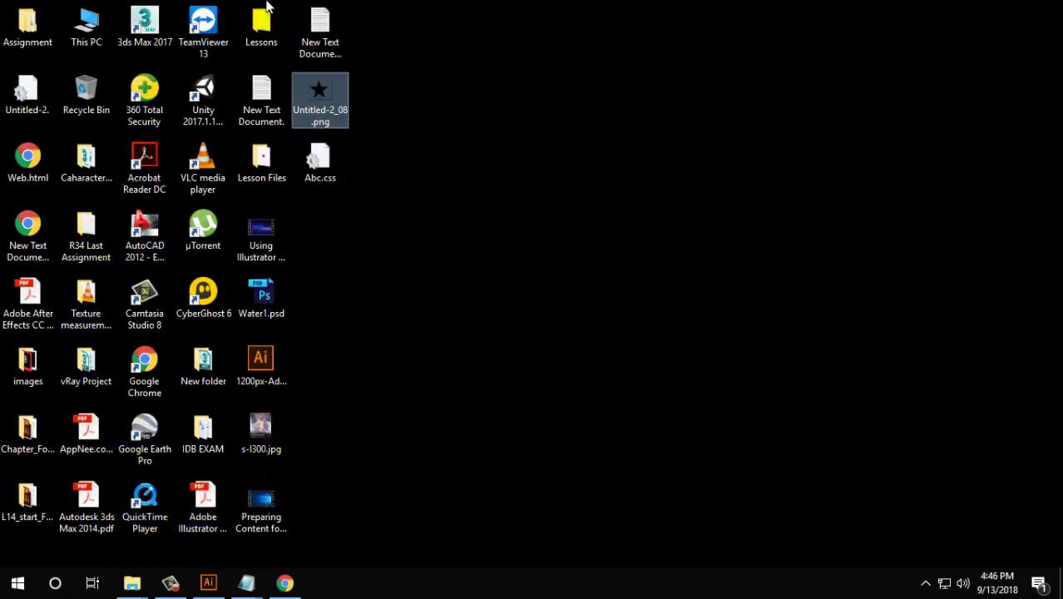
Save the Illustrator document as an SVG file in the Desktop folder
{"action": "left_click", "coordinate": [208, 582]}
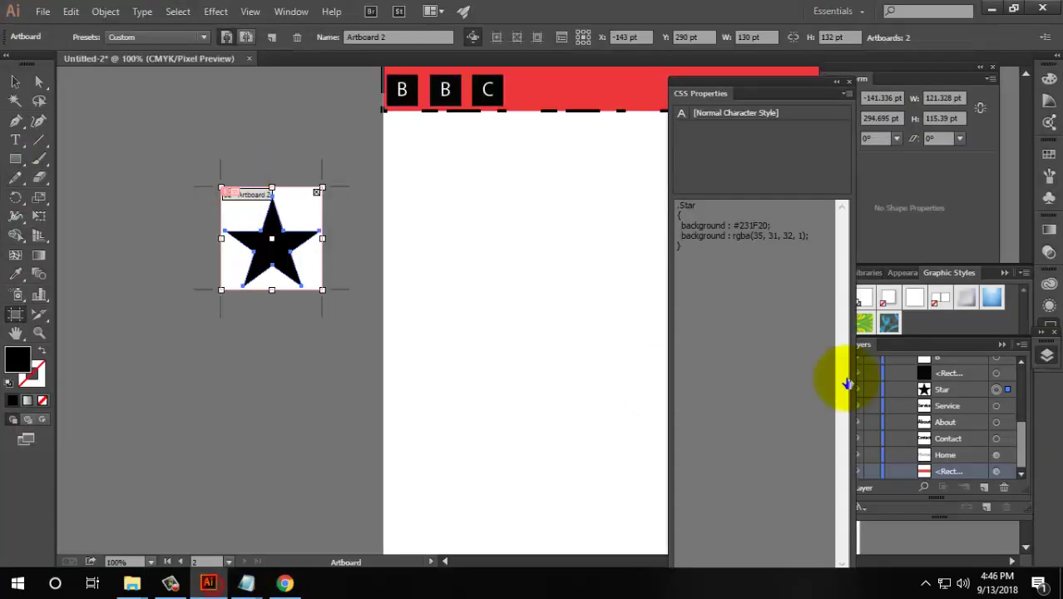
{"action": "left_click", "coordinate": [42, 11]}
{"action": "left_click", "coordinate": [76, 155]}
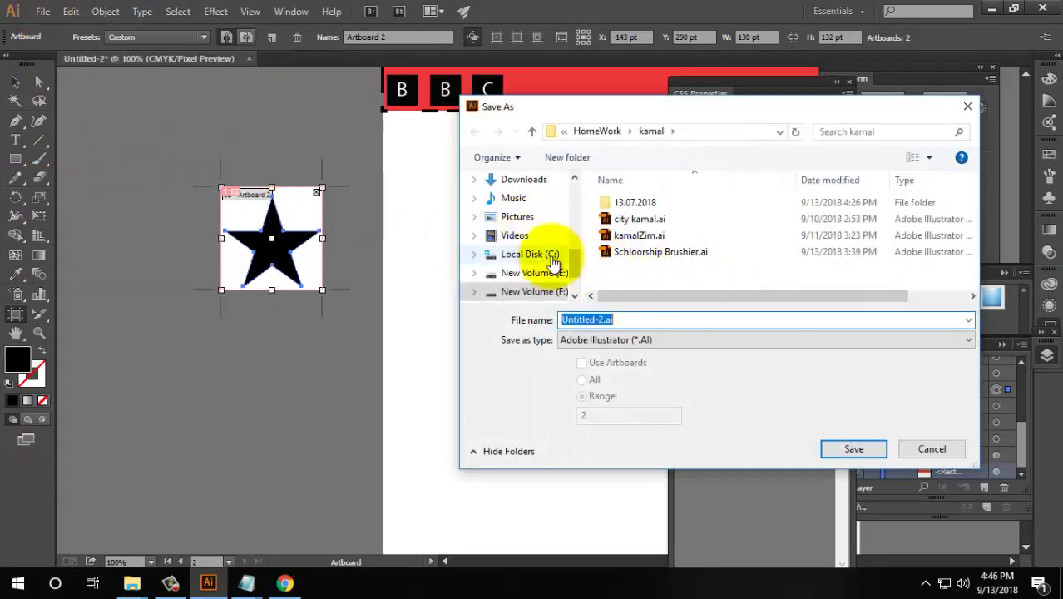
{"action": "left_click_drag", "start_coordinate": [579, 272], "coordinate": [569, 201]}
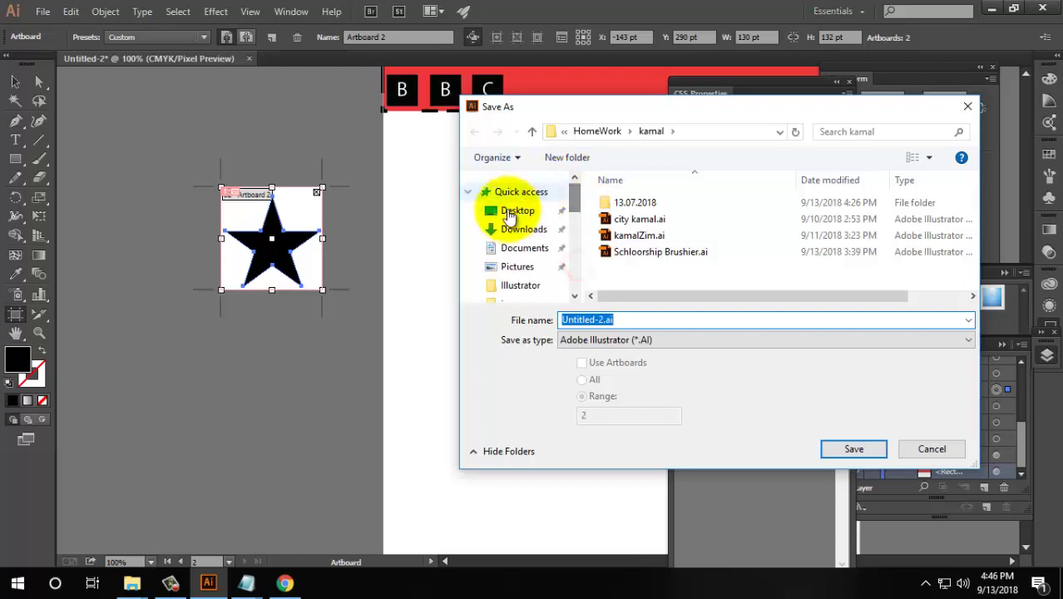
{"action": "left_click", "coordinate": [507, 209]}
{"action": "left_click", "coordinate": [572, 321]}
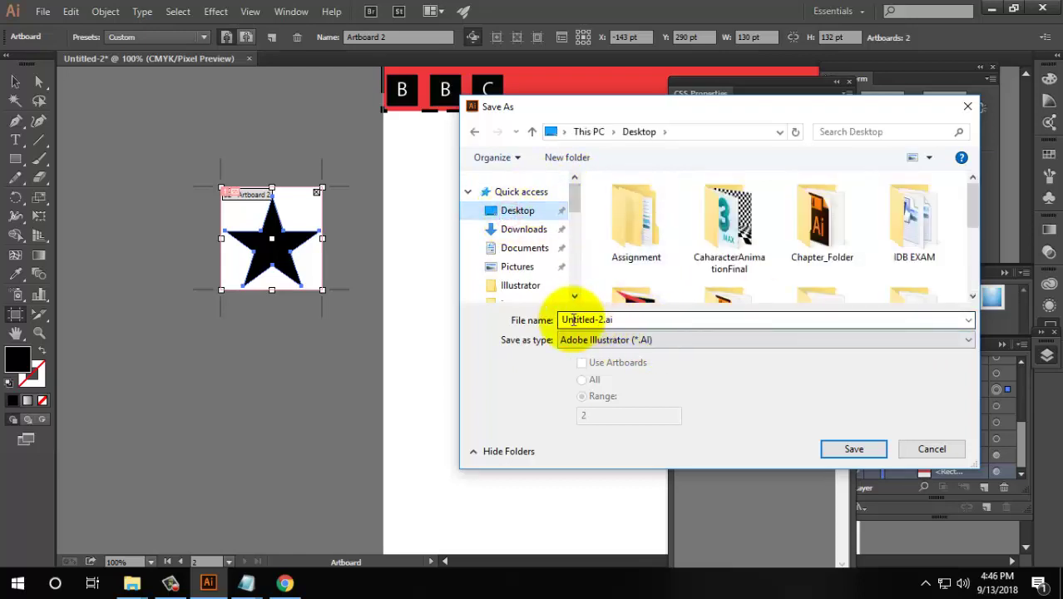
{"action": "left_click", "coordinate": [622, 339]}
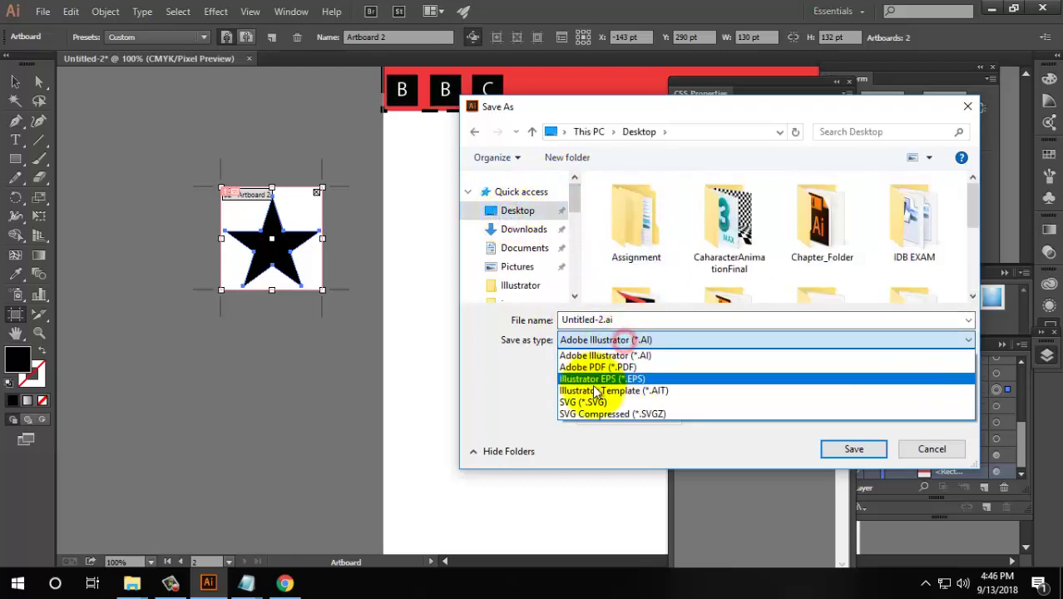
{"action": "left_click", "coordinate": [581, 399]}
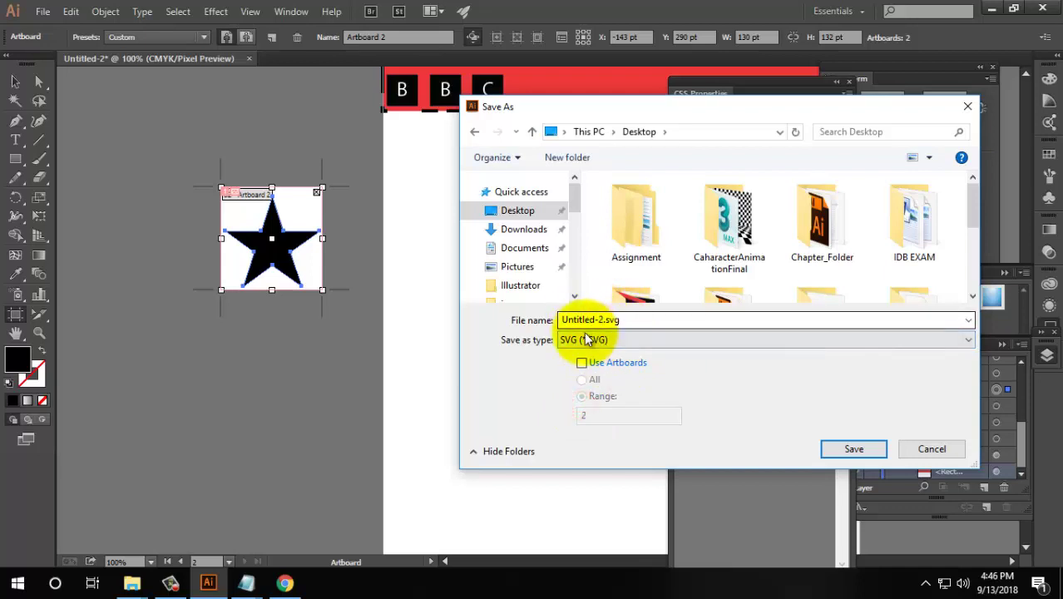
Save only artboard range 2, accept the default SVG options, and minimise Illustrator
{"action": "left_click", "coordinate": [581, 363]}
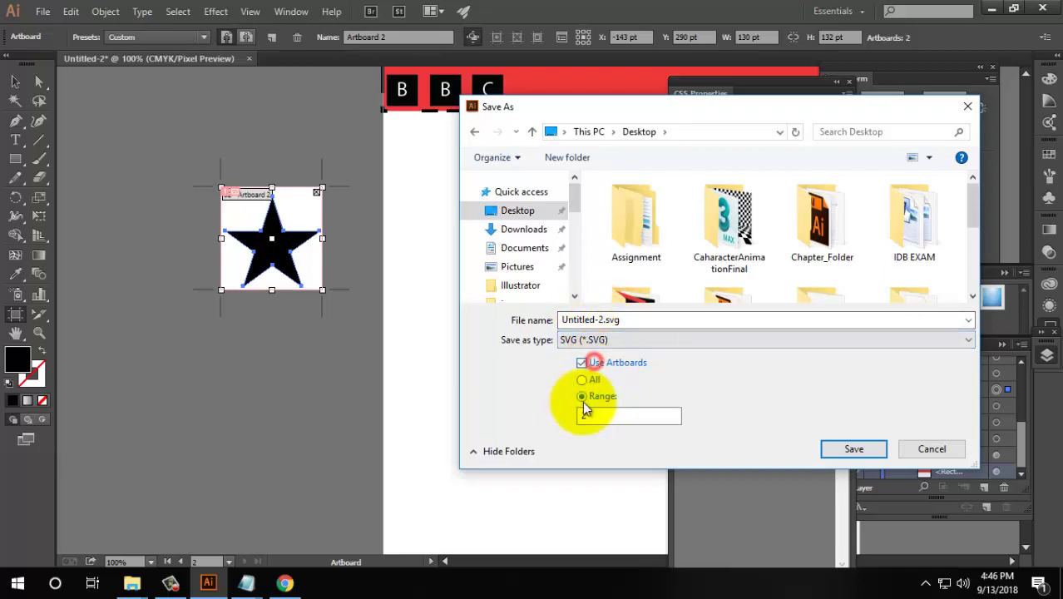
{"action": "left_click", "coordinate": [853, 449]}
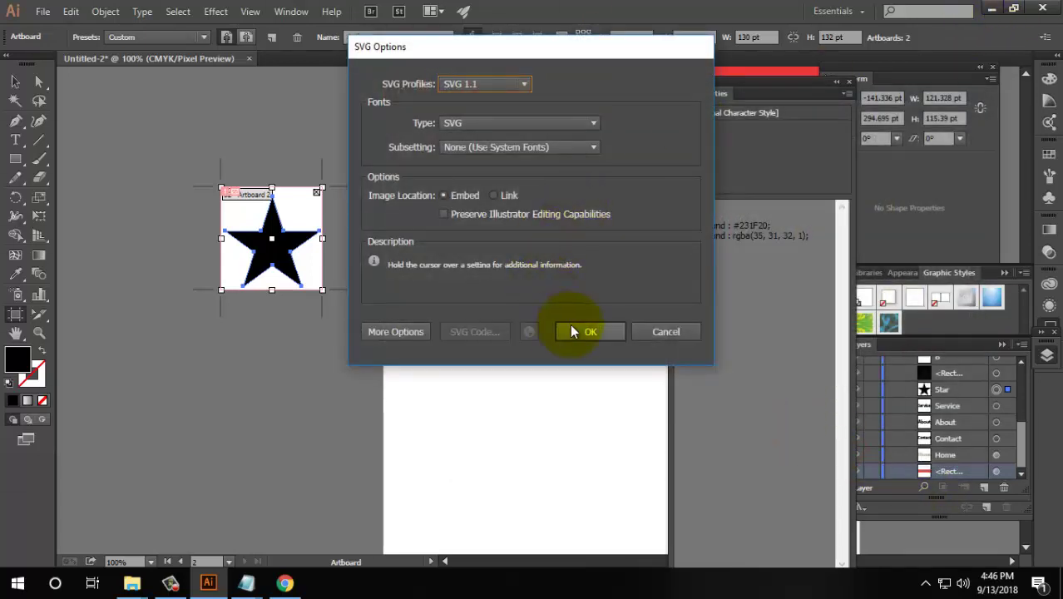
{"action": "left_click", "coordinate": [572, 325]}
{"action": "left_click", "coordinate": [991, 9]}
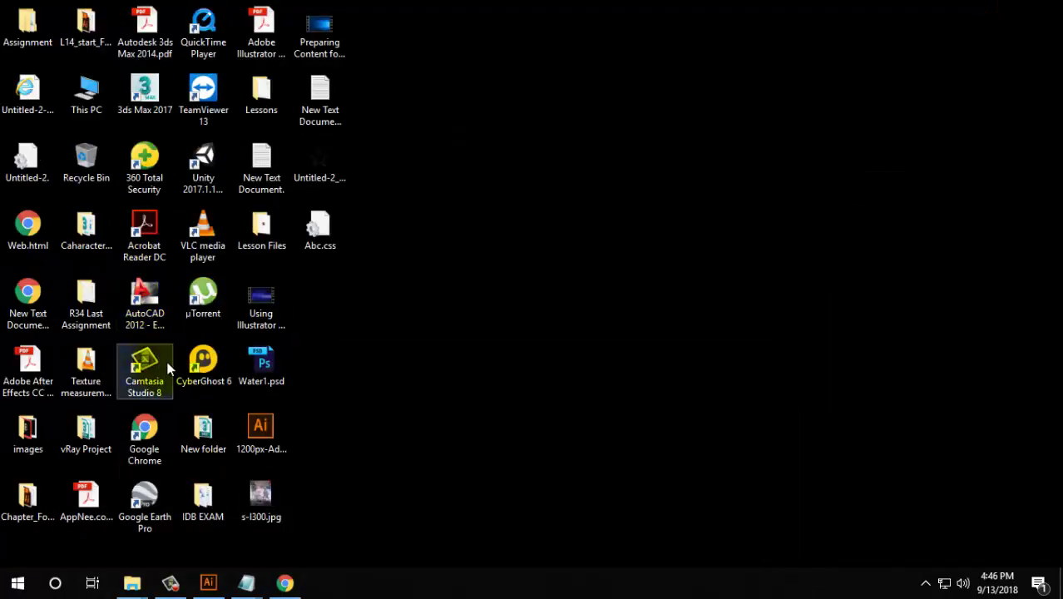
Confirm Untitled-2-02.svg (882 bytes) is on the desktop, then restore Illustrator's star artboard
{"action": "left_click", "coordinate": [13, 95]}
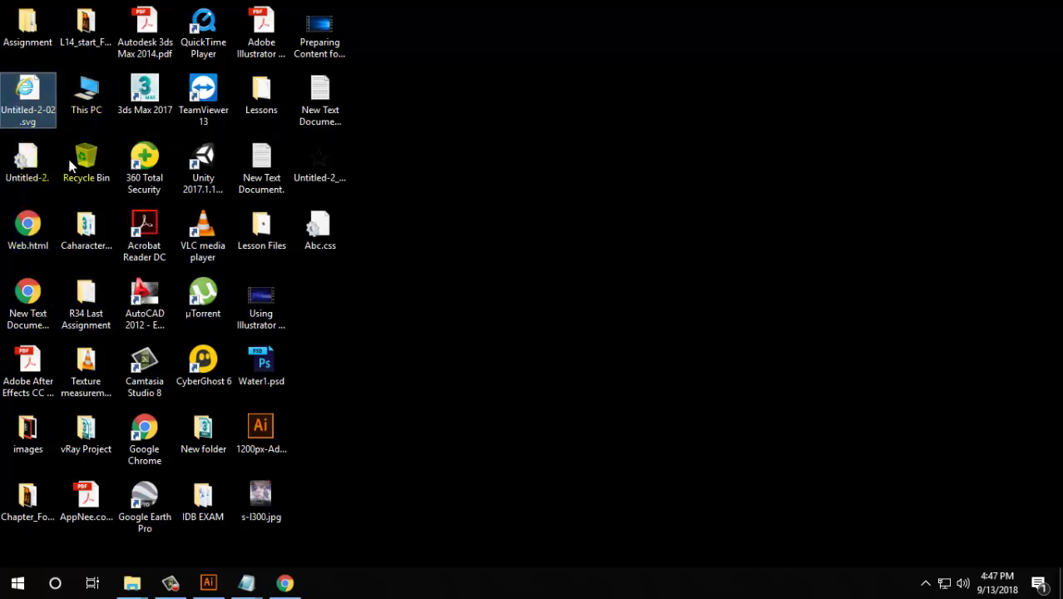
{"action": "left_click", "coordinate": [285, 585]}
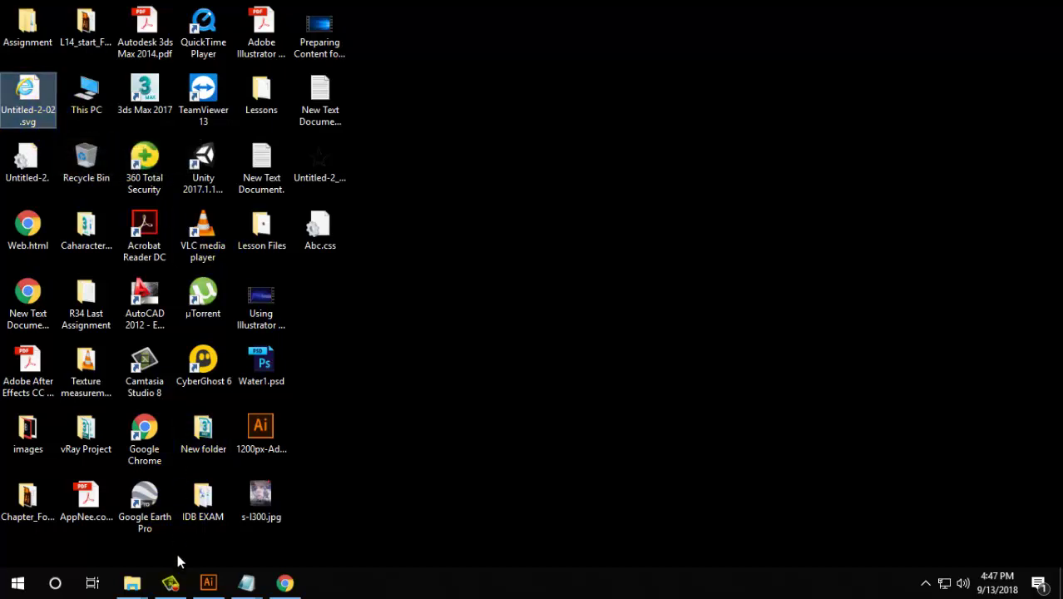
{"action": "left_click", "coordinate": [210, 580]}
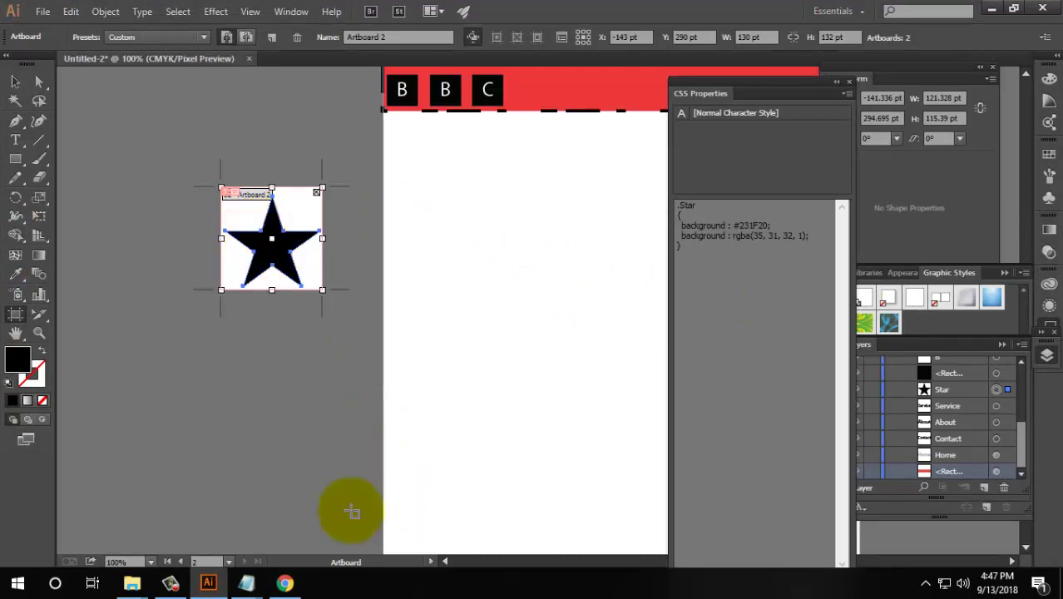
{"action": "left_click", "coordinate": [283, 585]}
{"action": "left_click", "coordinate": [282, 585]}
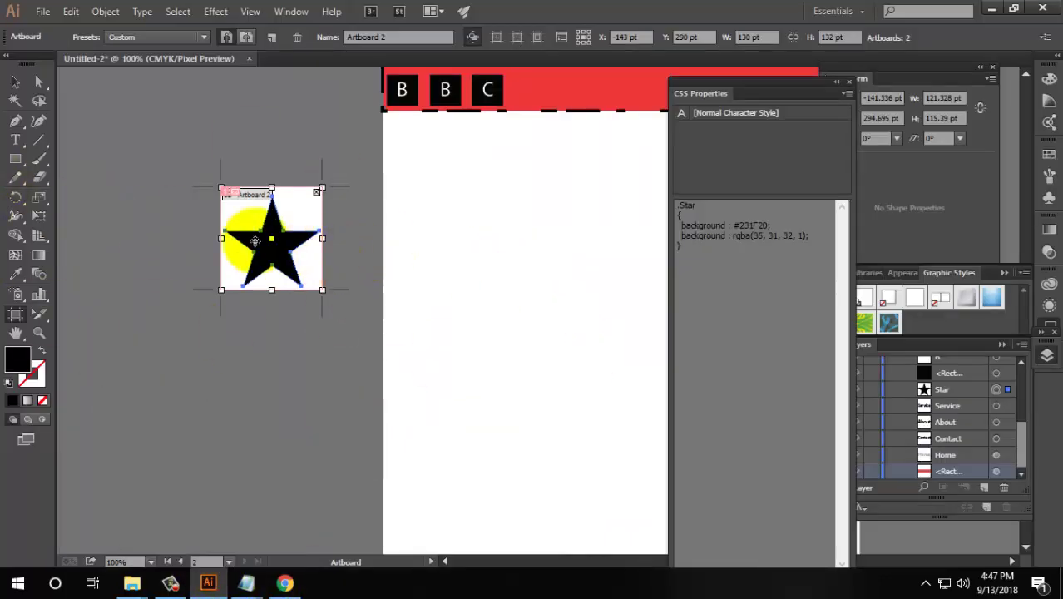
{"action": "left_click_drag", "start_coordinate": [254, 241], "coordinate": [260, 245]}
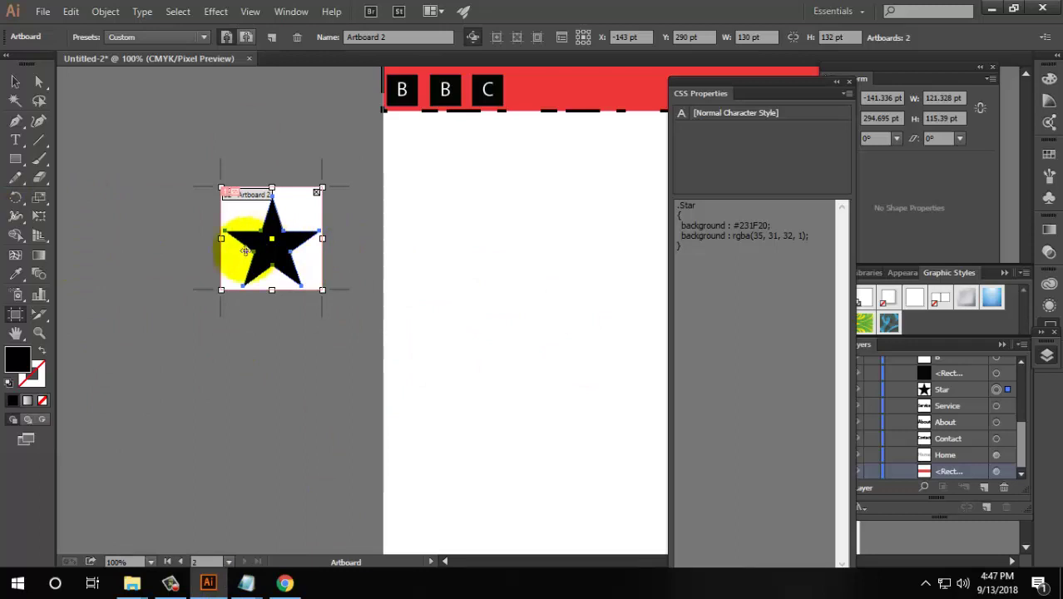
{"action": "left_click", "coordinate": [41, 12]}
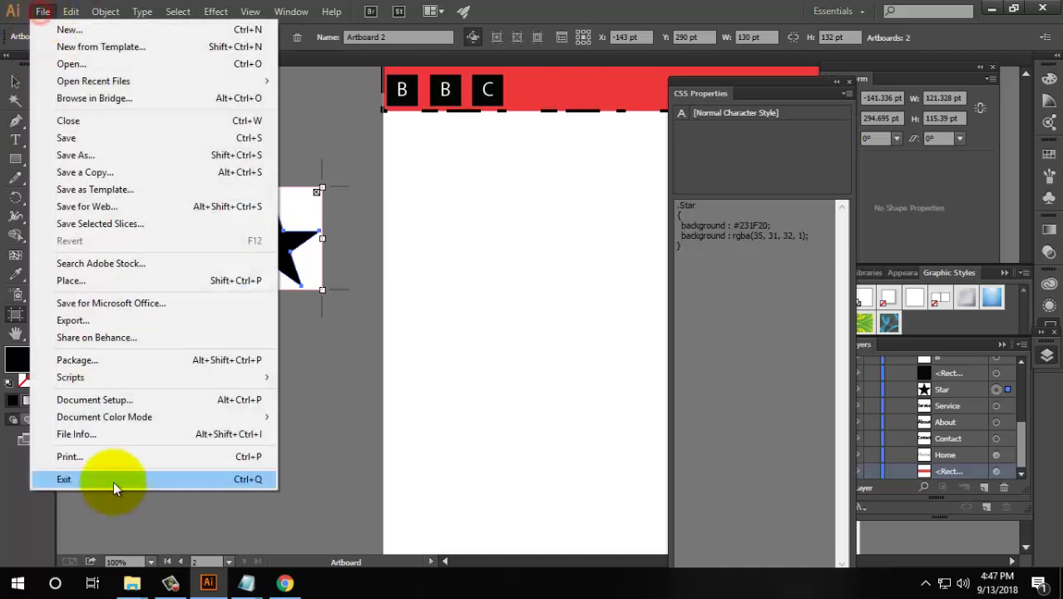
{"action": "left_click", "coordinate": [84, 157]}
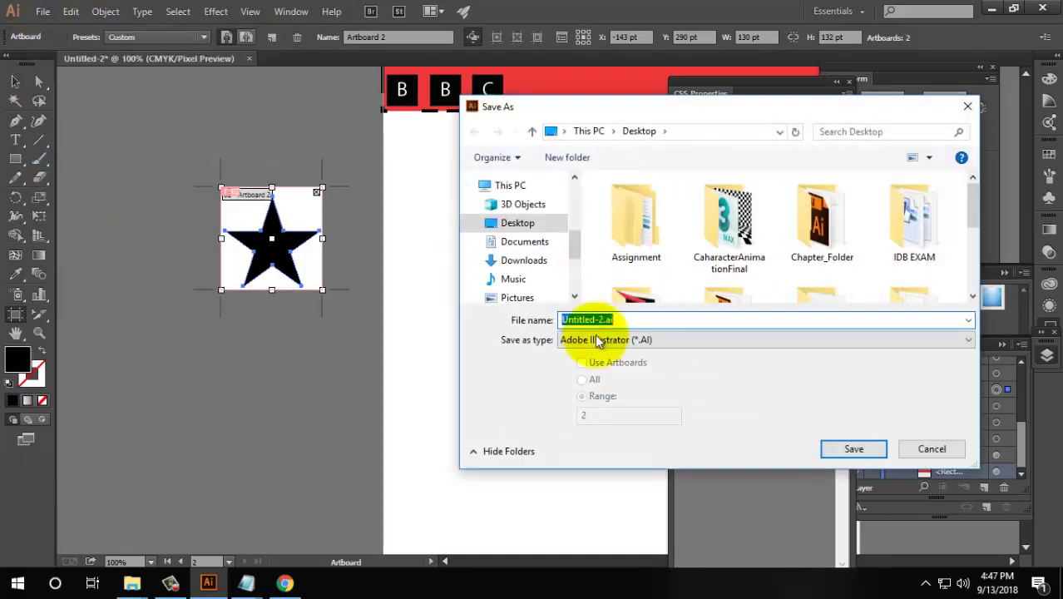
{"action": "left_click_drag", "start_coordinate": [634, 99], "coordinate": [634, 69]}
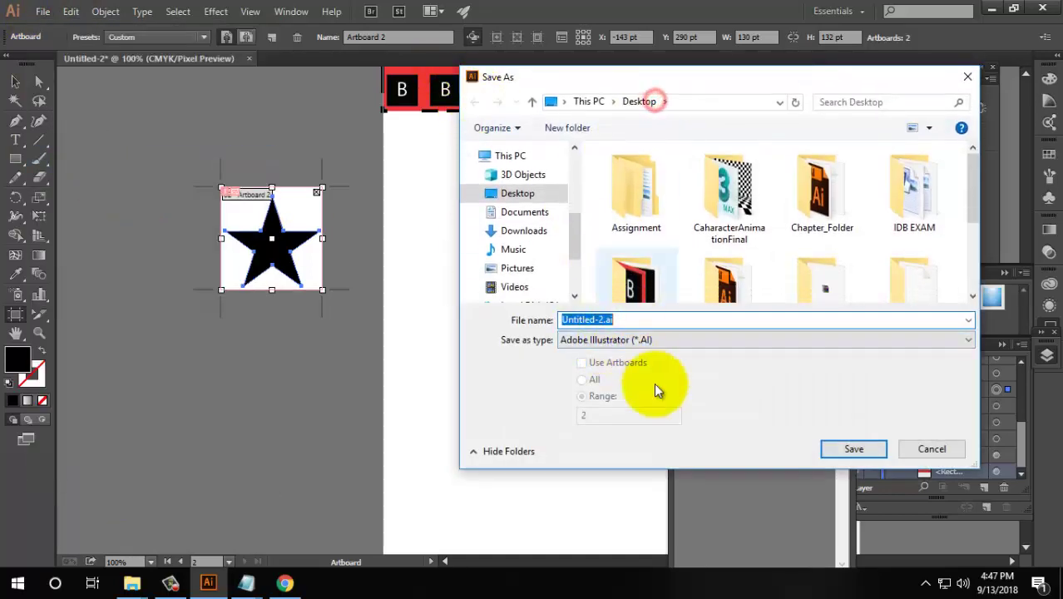
{"action": "left_click", "coordinate": [636, 339]}
{"action": "left_click", "coordinate": [599, 402]}
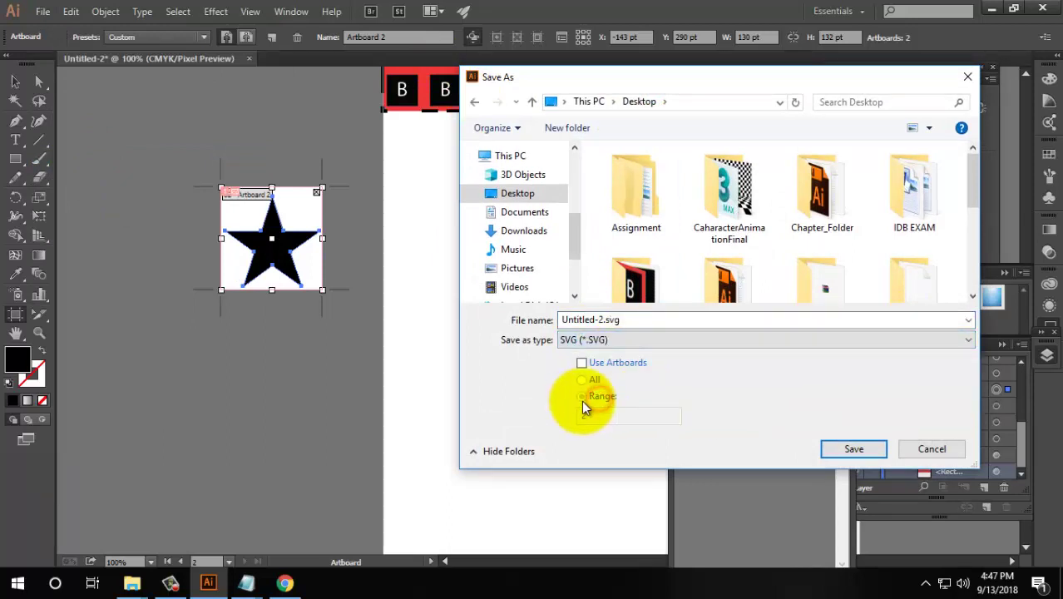
{"action": "left_click", "coordinate": [581, 363]}
{"action": "left_click", "coordinate": [590, 415]}
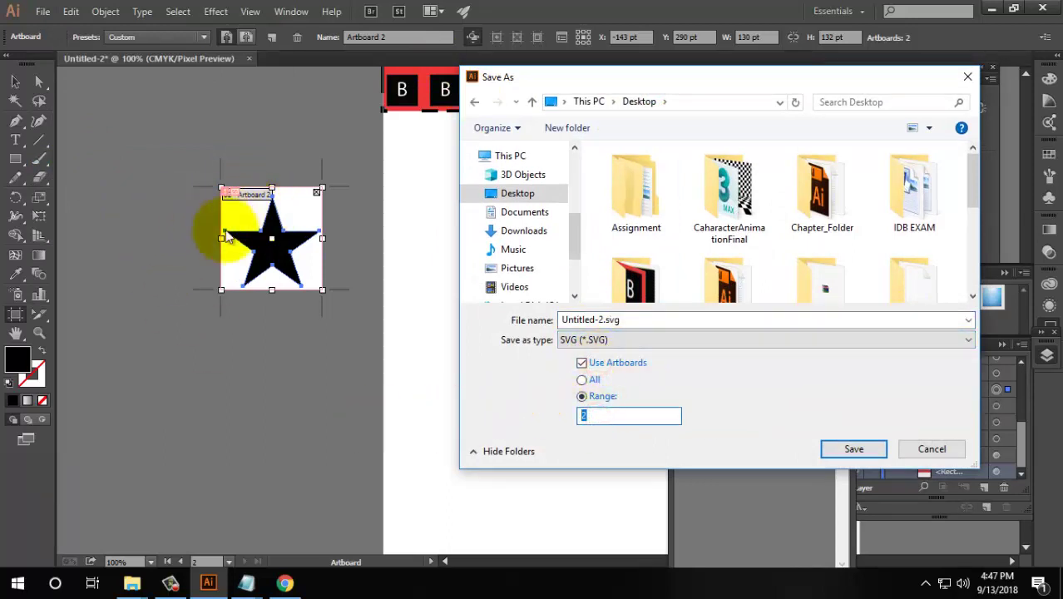
{"action": "left_click", "coordinate": [844, 453]}
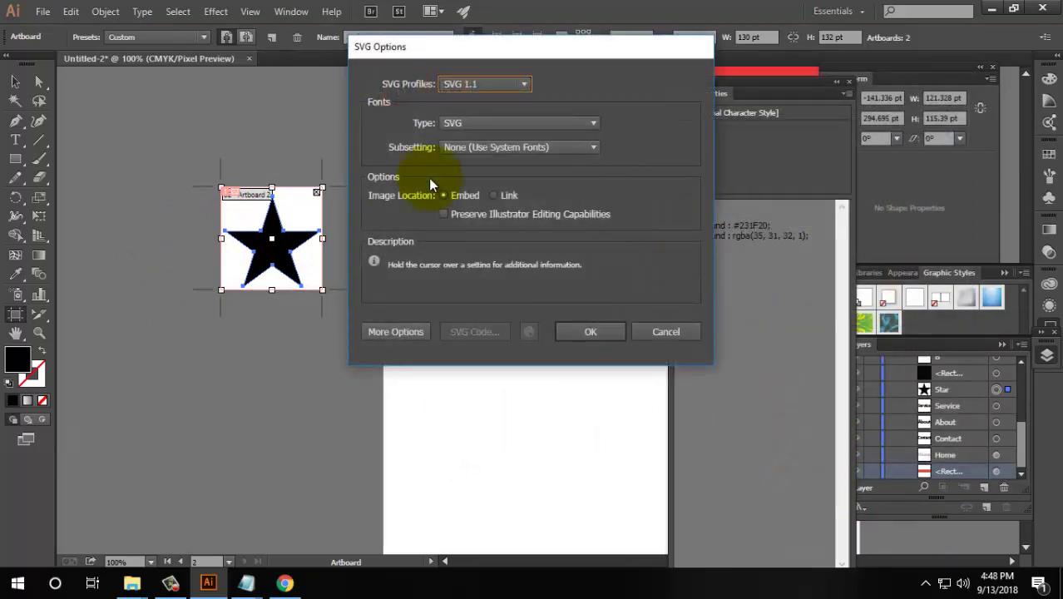
{"action": "left_click", "coordinate": [460, 127]}
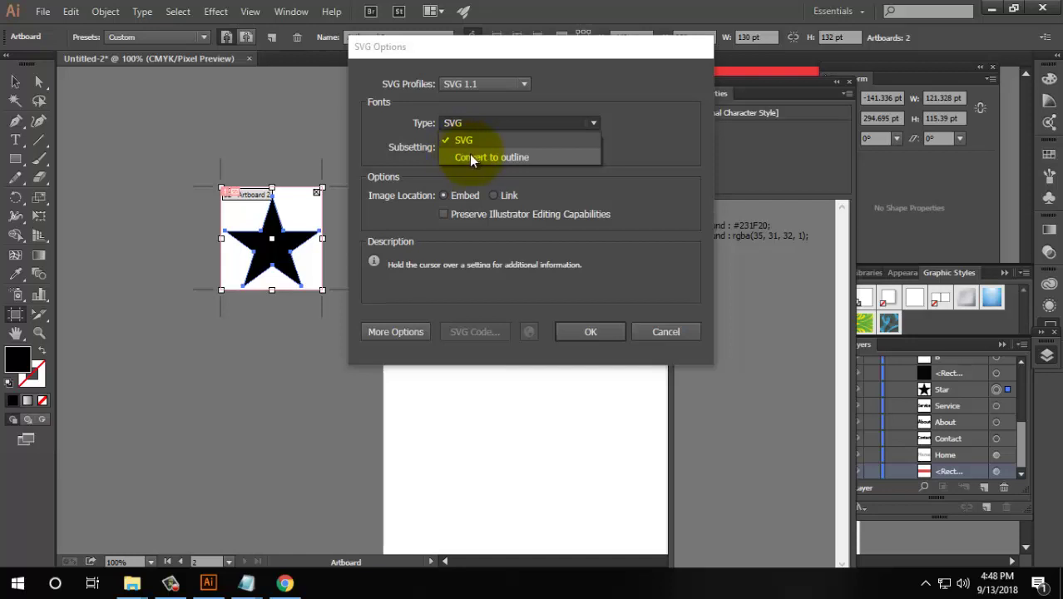
{"action": "left_click", "coordinate": [472, 158]}
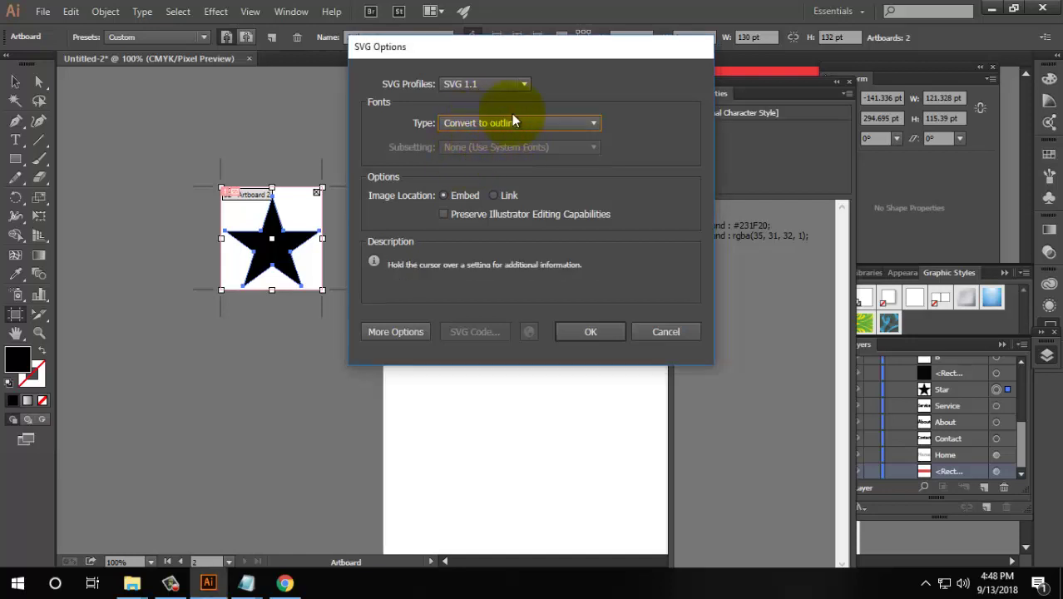
{"action": "mouse_move", "coordinate": [519, 123]}
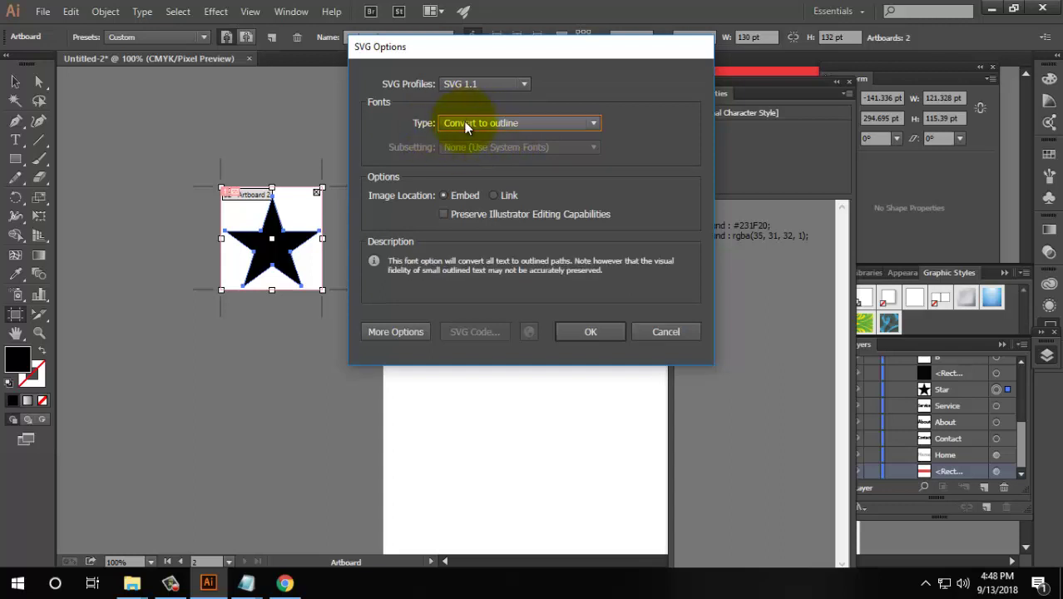
{"action": "left_click", "coordinate": [592, 333]}
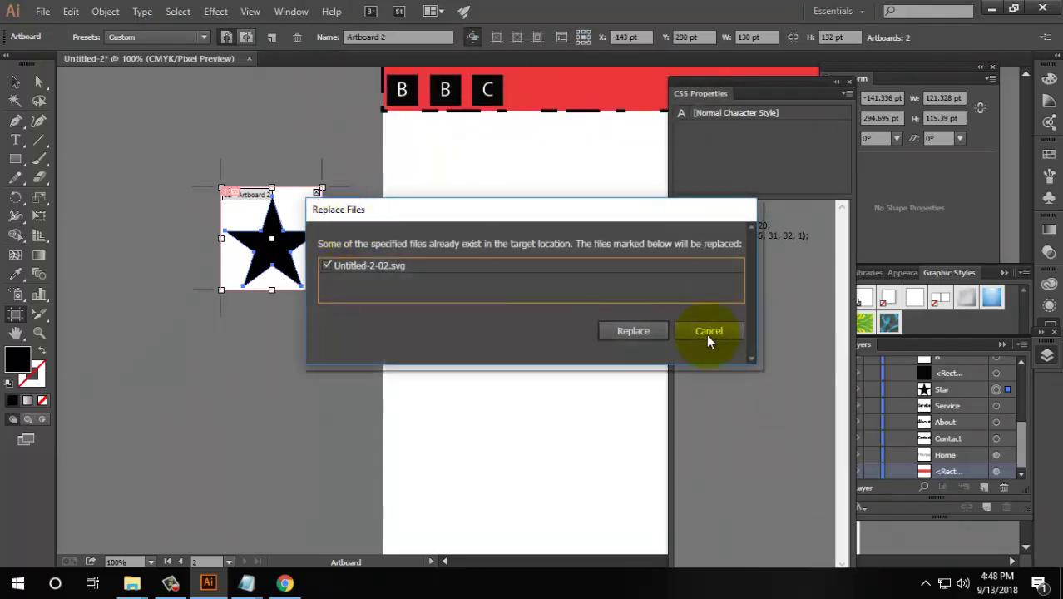
{"action": "left_click", "coordinate": [708, 331]}
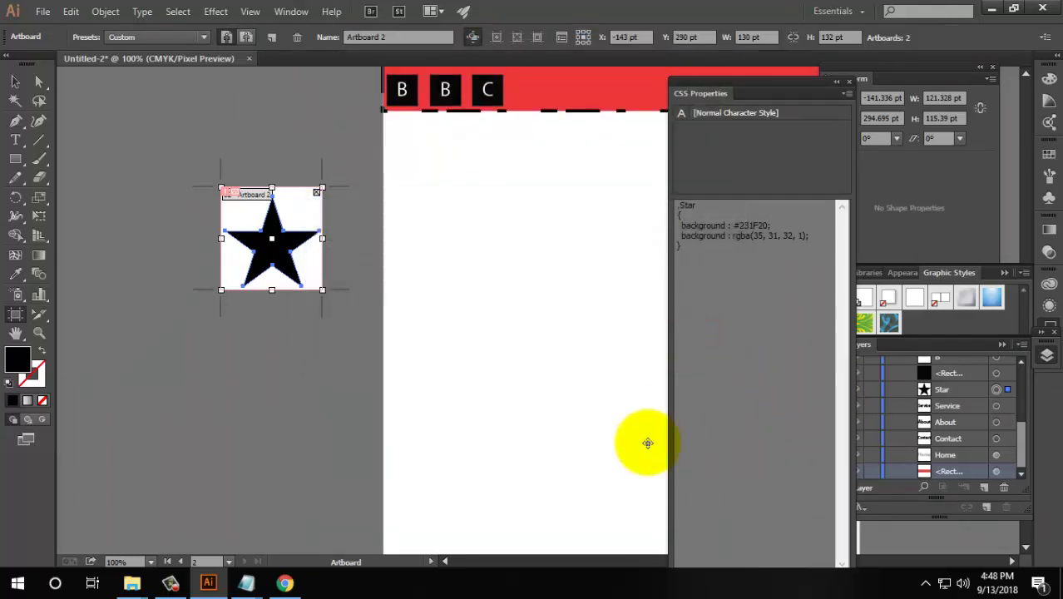